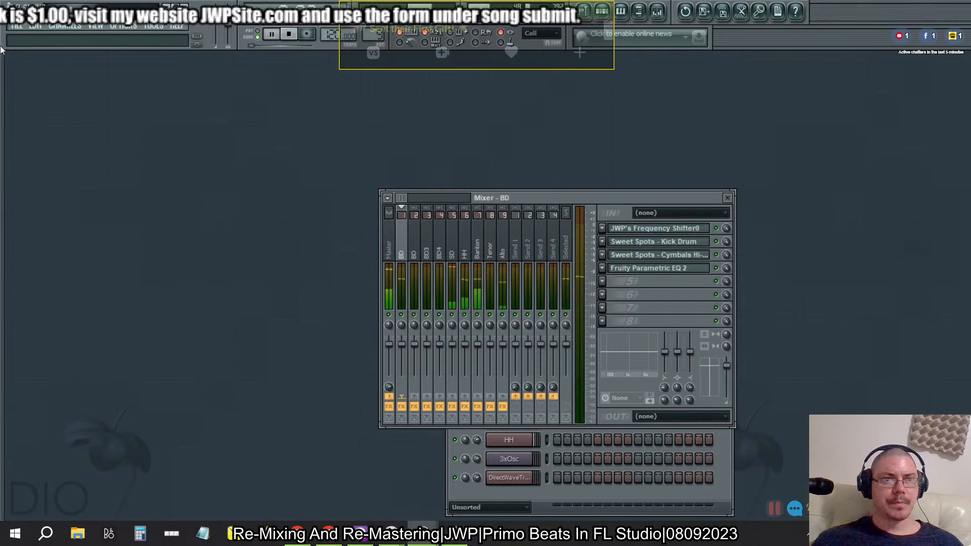
Hide the Vertical and Vertical Sources docks in OBS and return to FL Studio
left_click(77, 22)
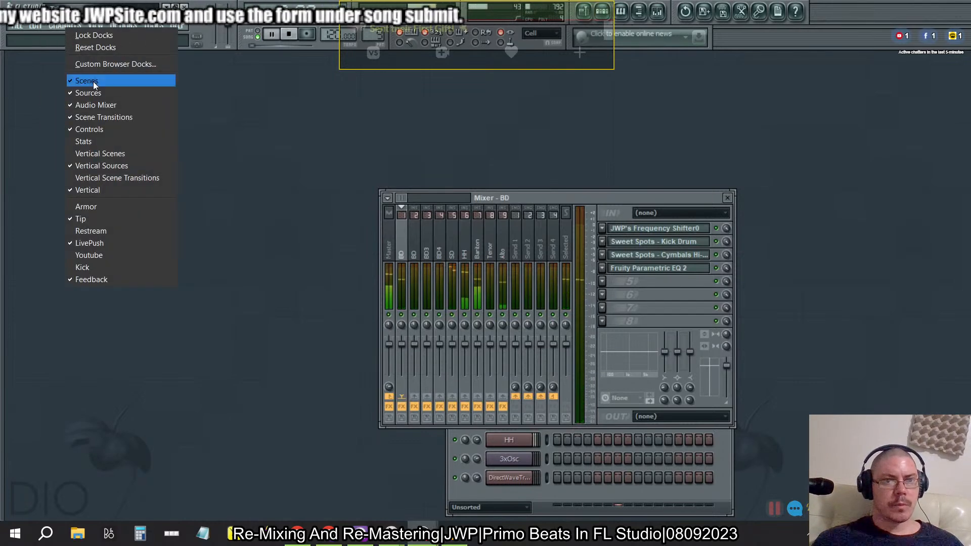
left_click(84, 190)
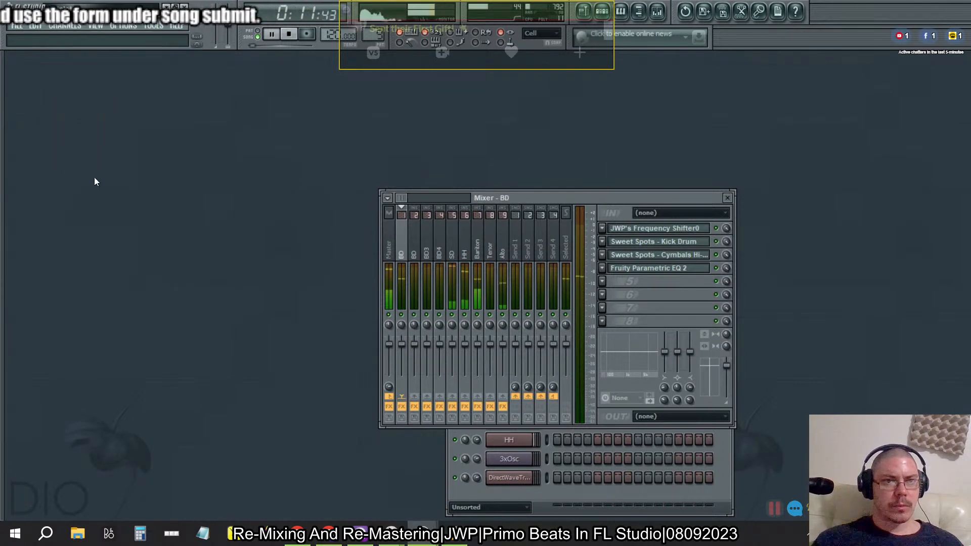
left_click(79, 24)
left_click(98, 166)
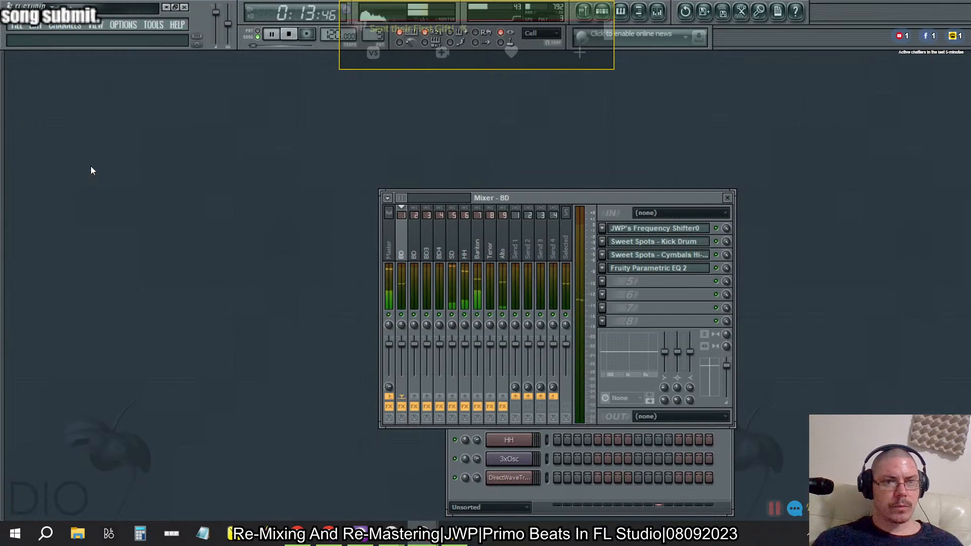
key("alt+Tab")
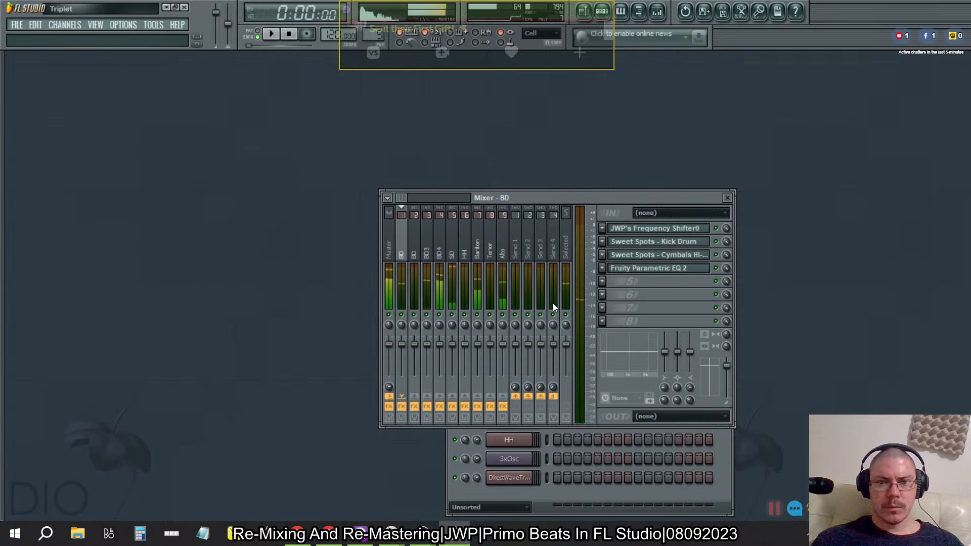
Stop playback and reload TENOR SHORT.nki from the killer_horns_1_nki folder into the first TENOR SHORT channel's DirectWave
key("space")
left_click(574, 509)
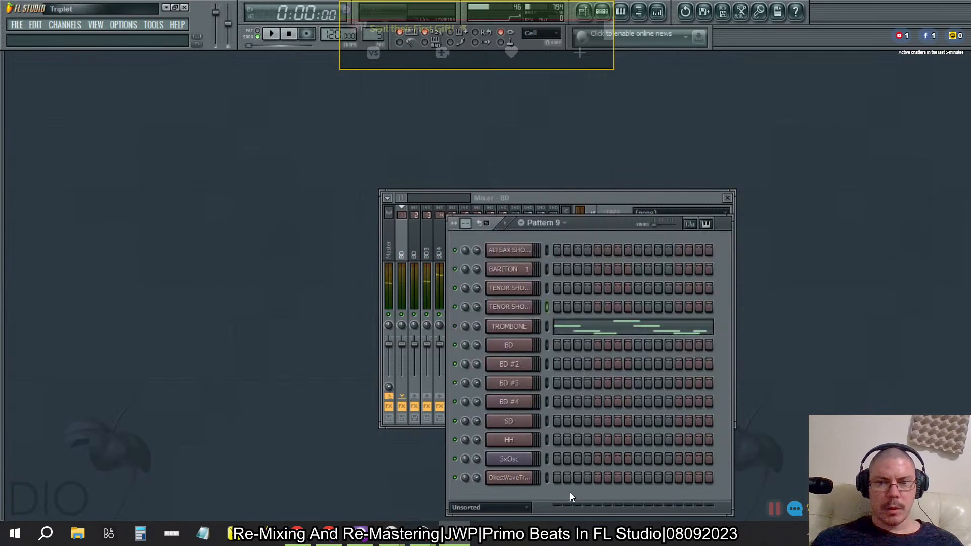
left_click(507, 288)
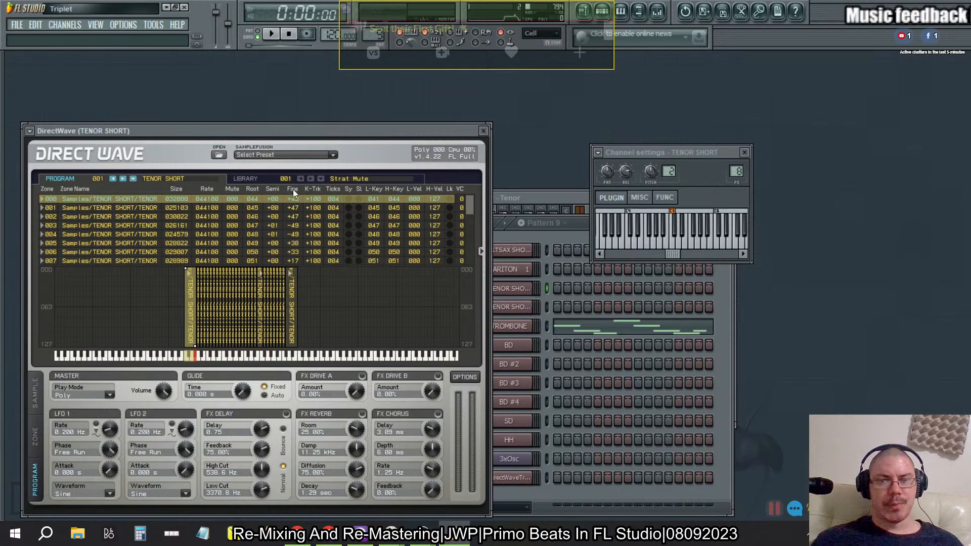
left_click(219, 155)
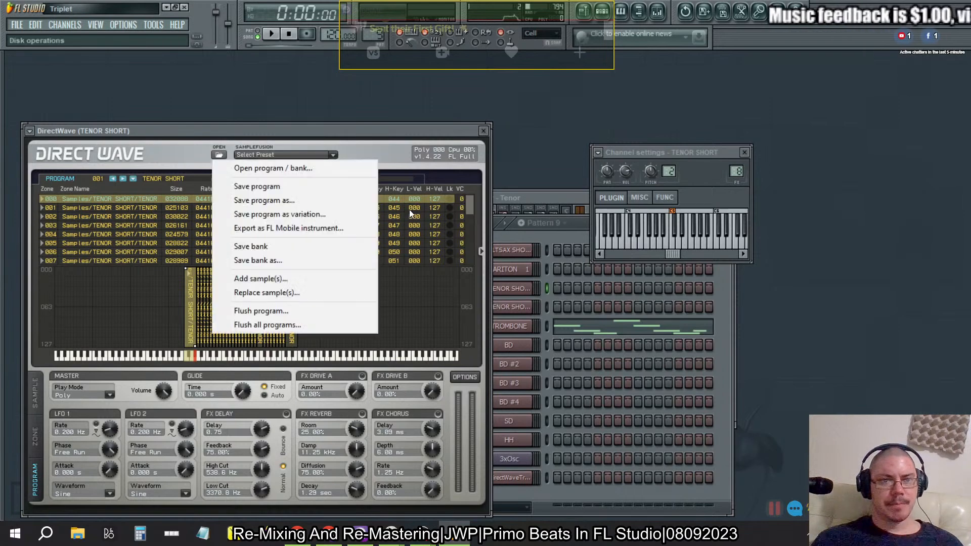
left_click(275, 169)
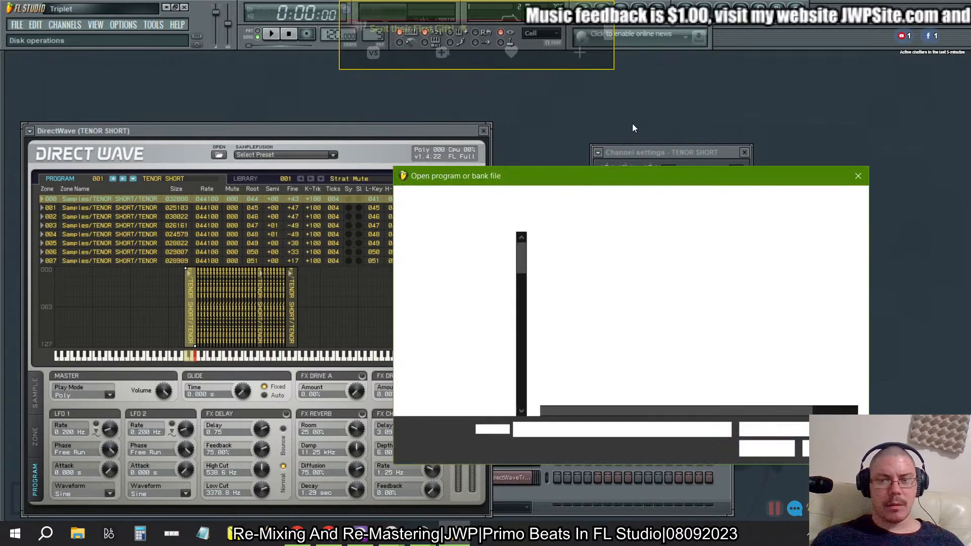
scroll(624, 286, "down", 7)
scroll(625, 290, "down", 5)
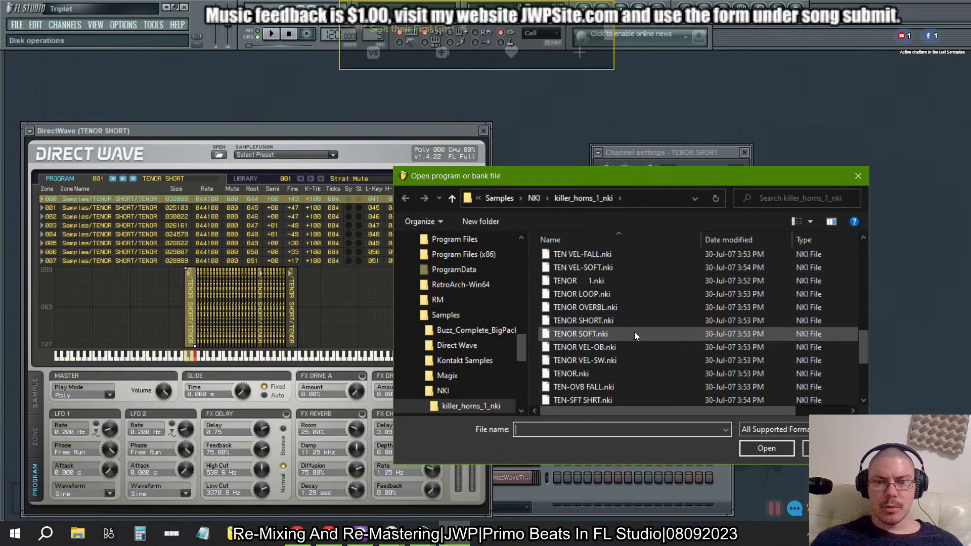
left_click(617, 322)
left_click(766, 448)
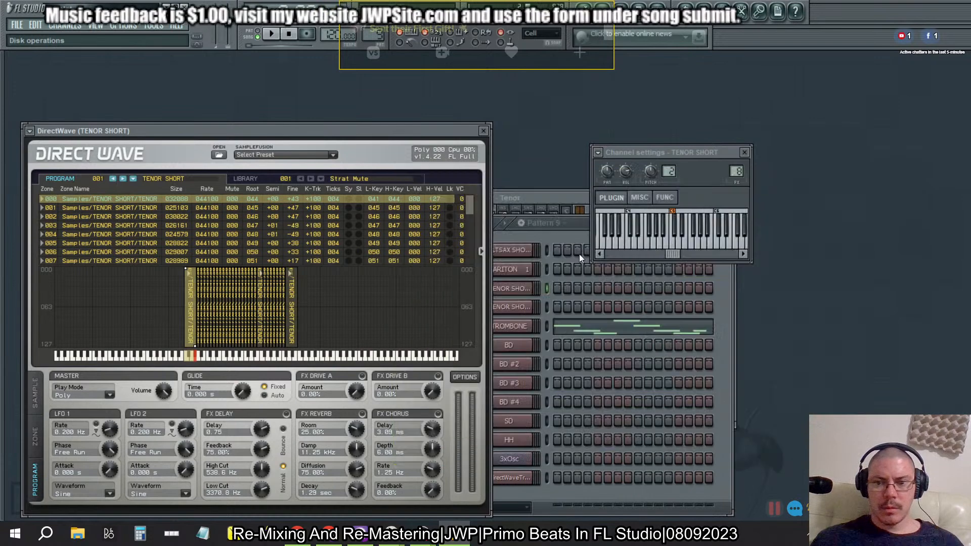
Load TENOR SHORT.nki into the TENOR SHORT #2 channel's DirectWave and close the open plugin windows
left_click(486, 133)
left_click(538, 290)
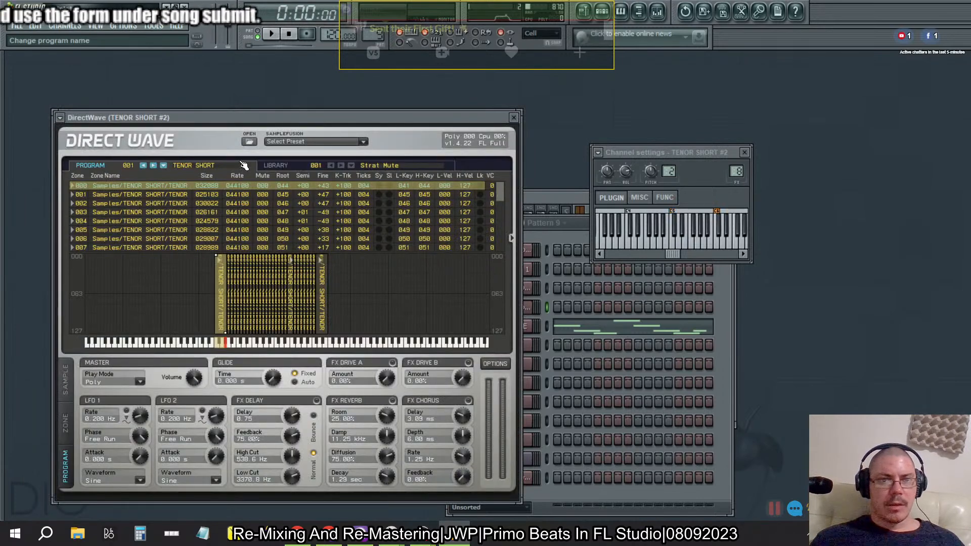
left_click(249, 141)
left_click(336, 158)
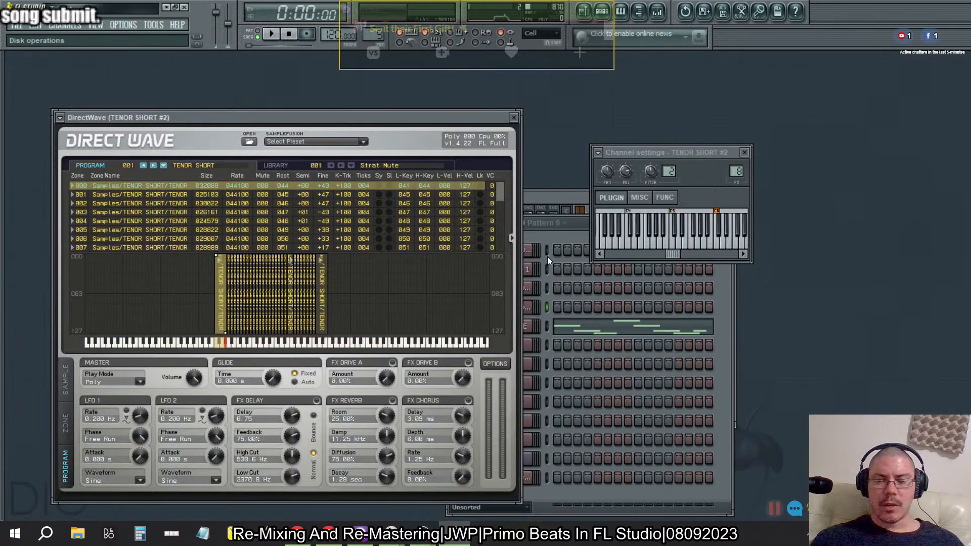
scroll(634, 300, "down", 10)
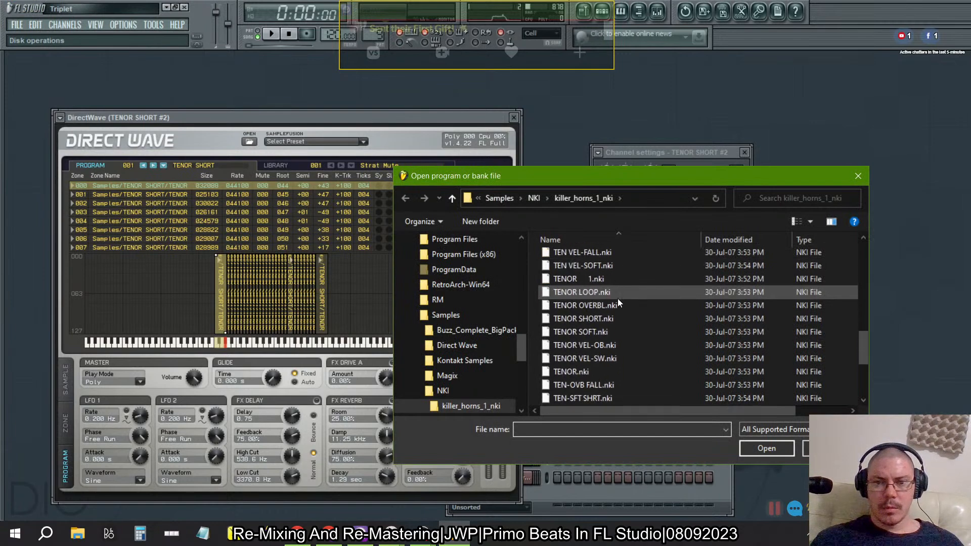
left_click(600, 318)
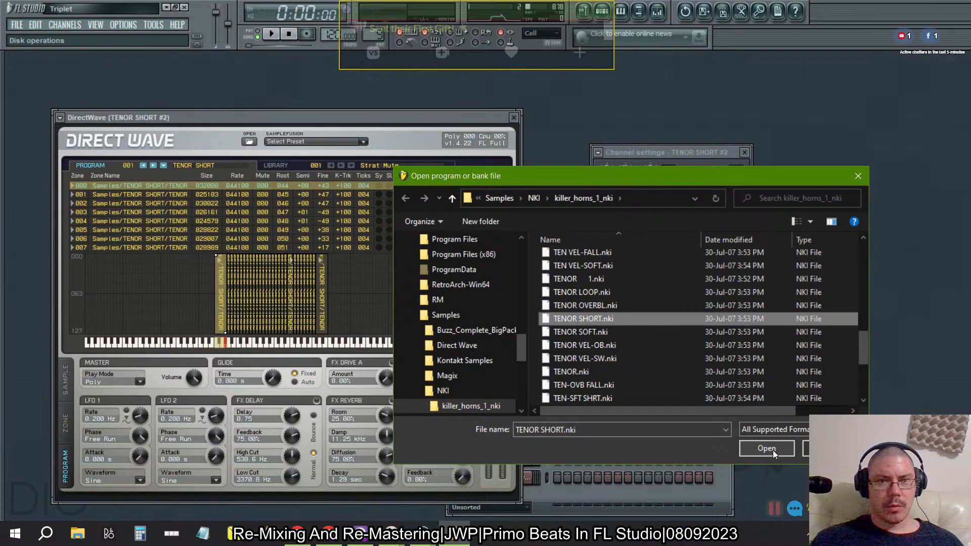
left_click(766, 449)
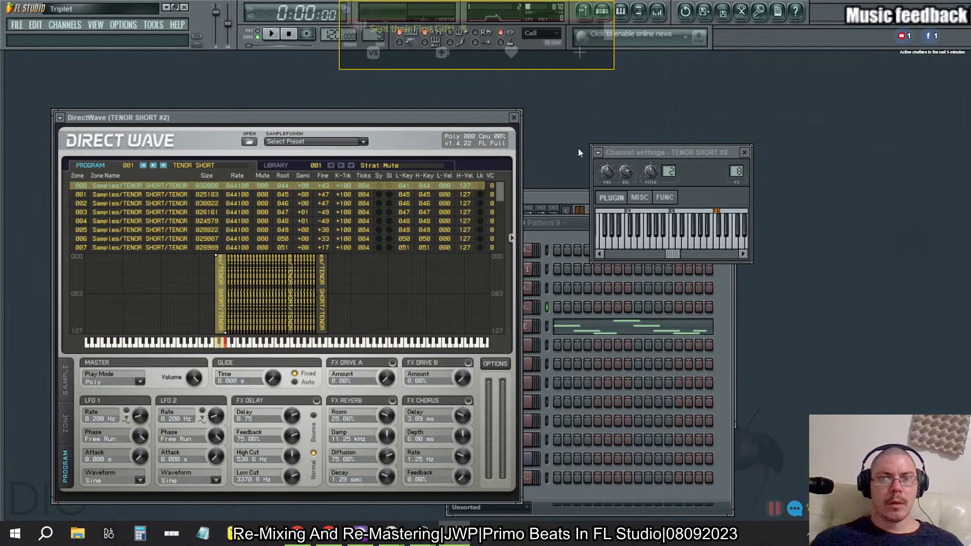
key("F12")
Play the song and check the track levels in the mixer
key("space")
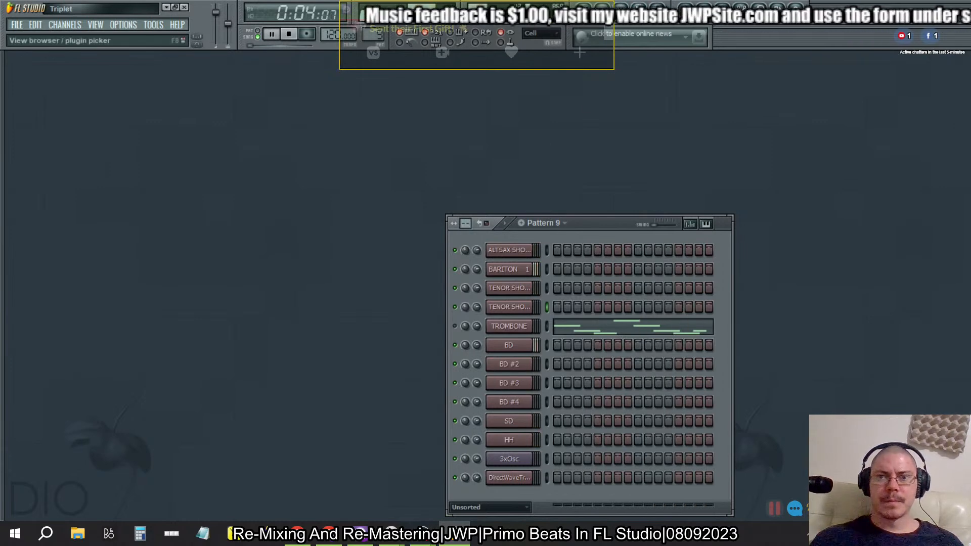
key("F9")
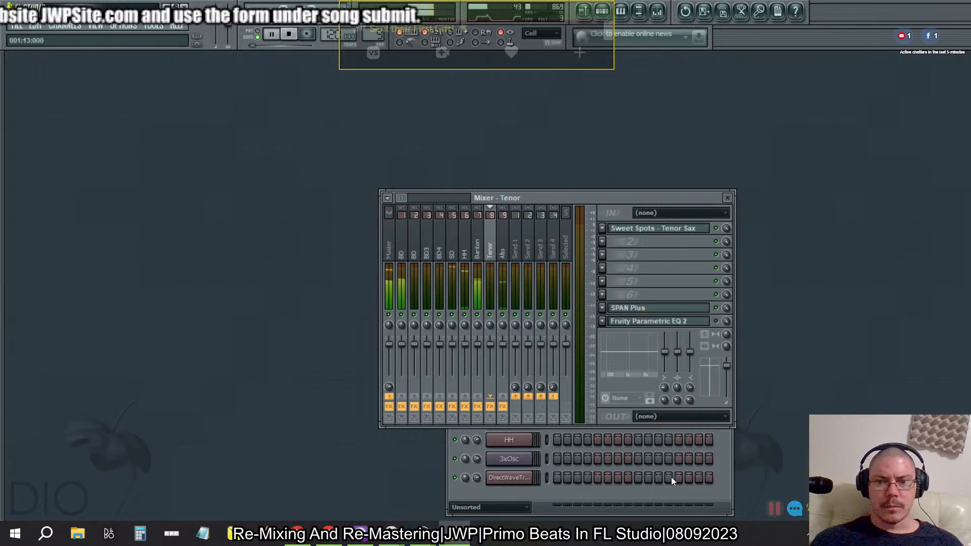
left_click(599, 507)
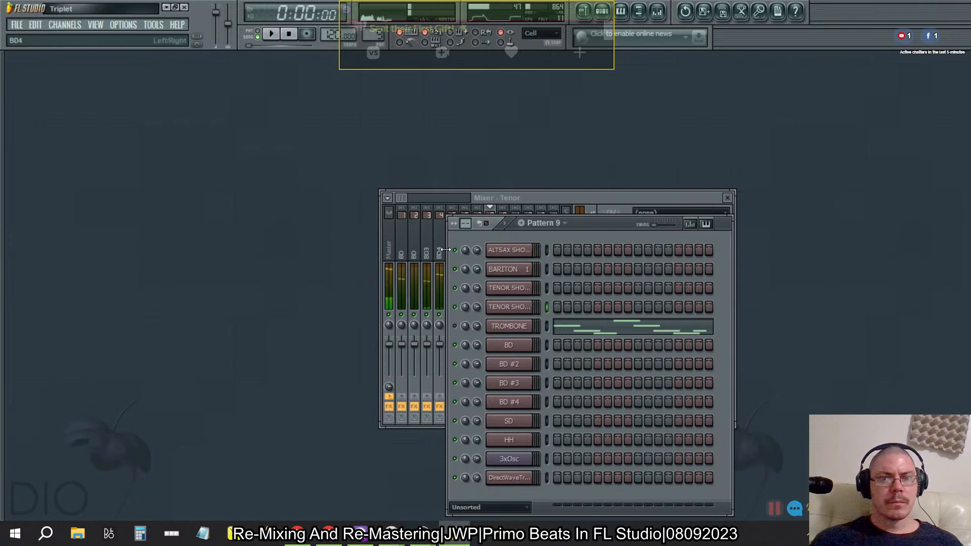
Open the TENOR SHORT channel's DirectWave and the Sweet Spots - Tenor Sax effect on the Tenor mixer track
left_click(516, 280)
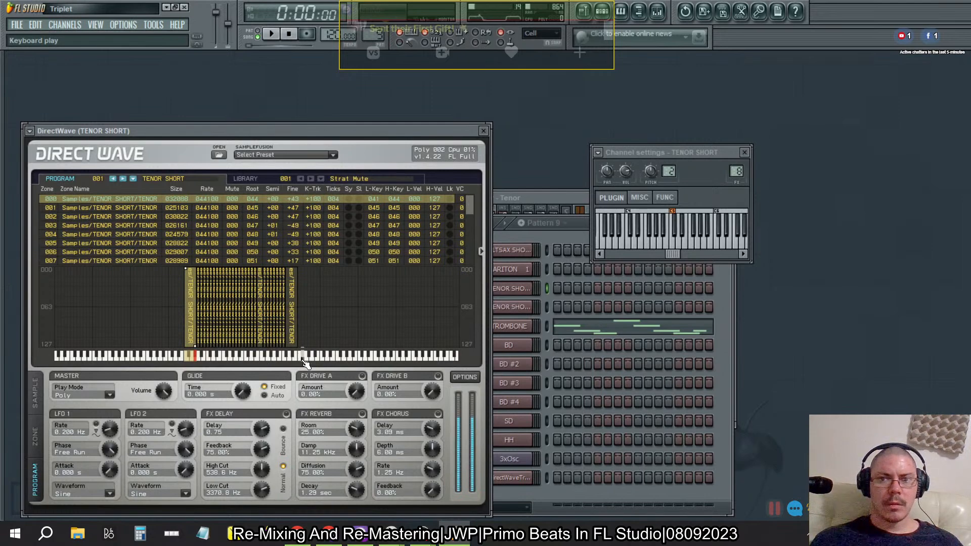
left_click(584, 228)
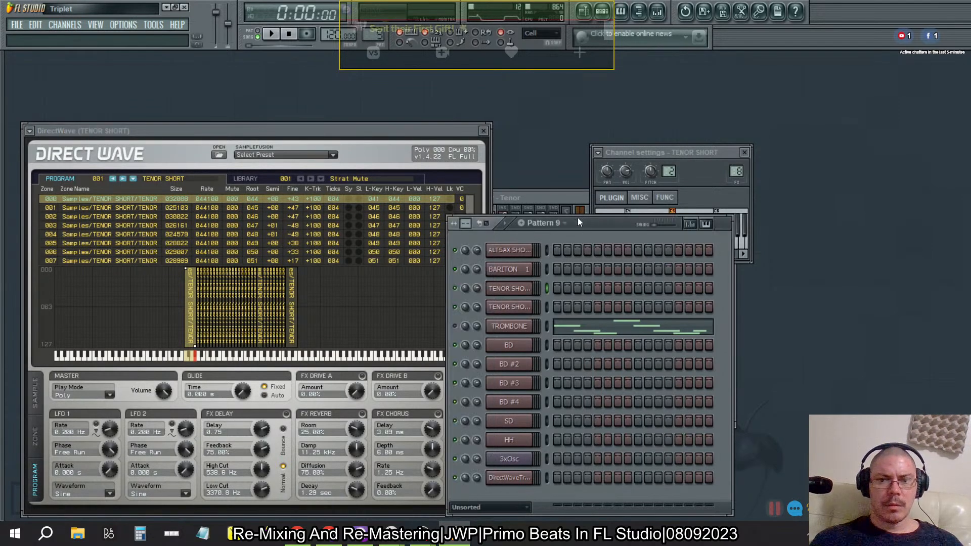
left_click(554, 198)
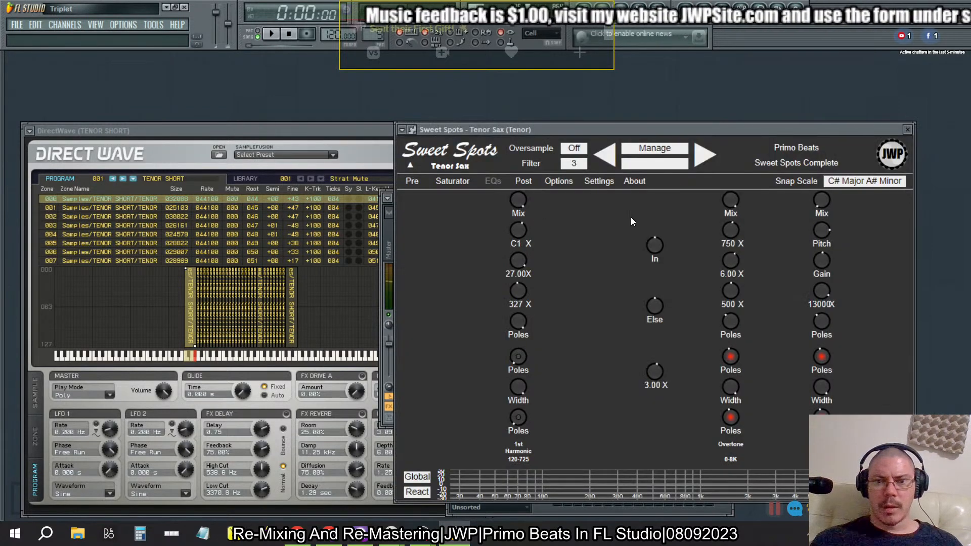
Play the song while checking the Tenor track in the mixer, and stop playback
key("space")
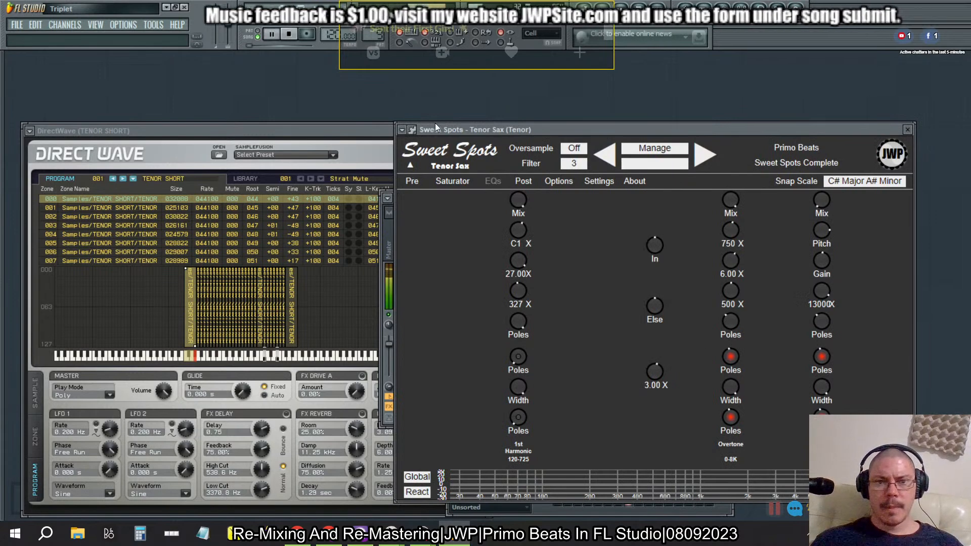
left_click_drag(595, 86, 590, 89)
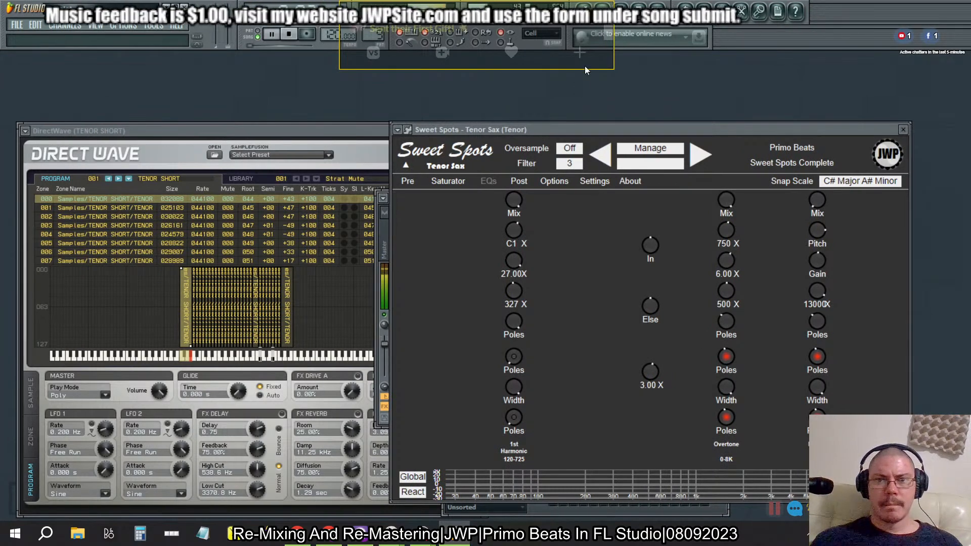
left_click(658, 11)
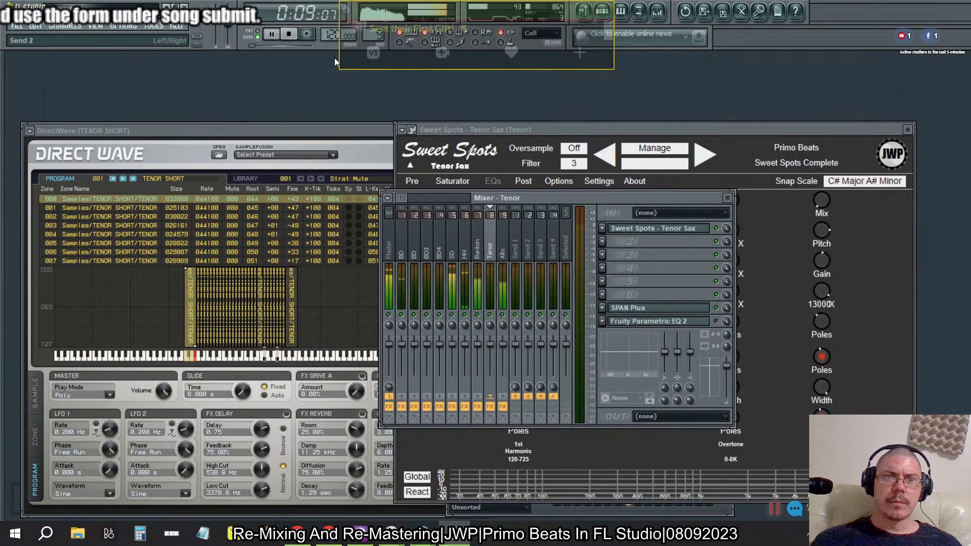
left_click(290, 34)
Review the Post, Saturator and Pre pages of Sweet Spots - Tenor Sax
left_click(614, 165)
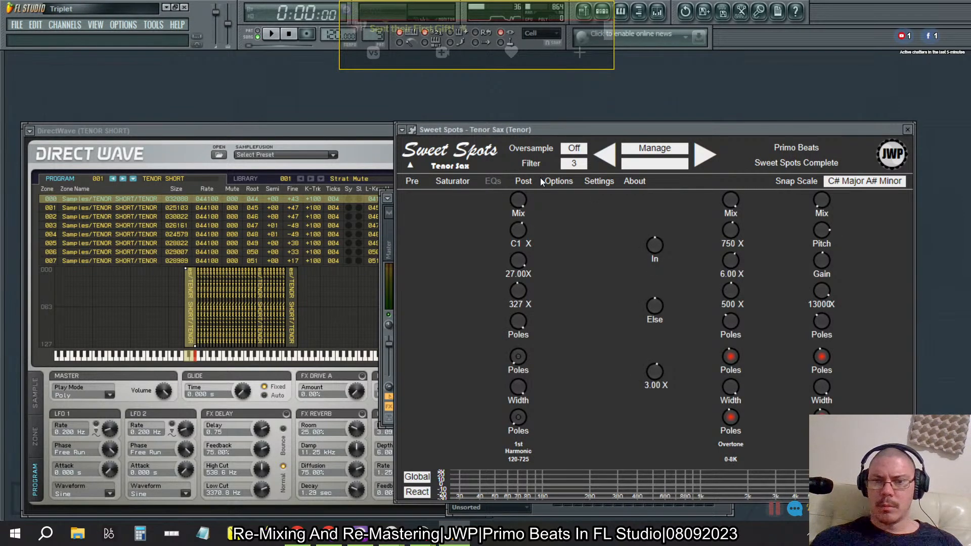
left_click(523, 181)
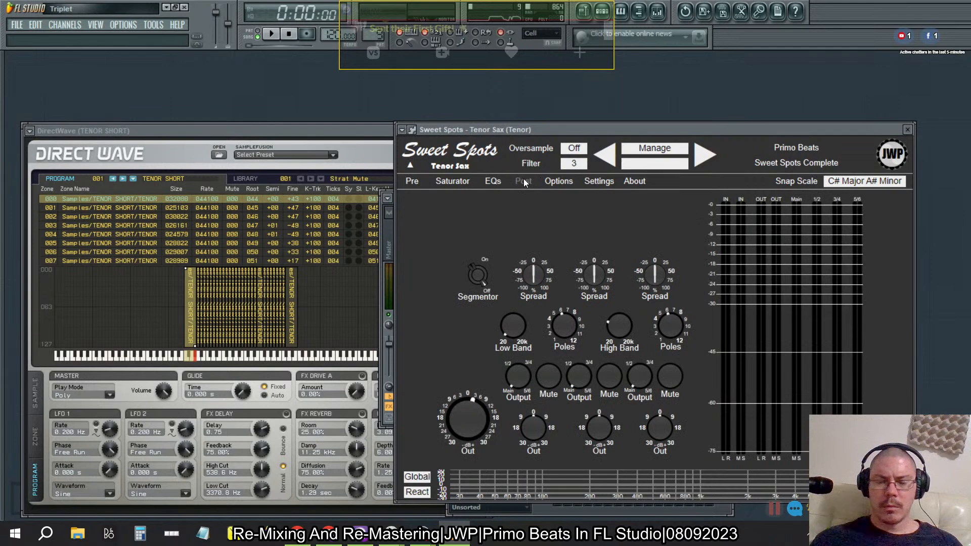
left_click(453, 181)
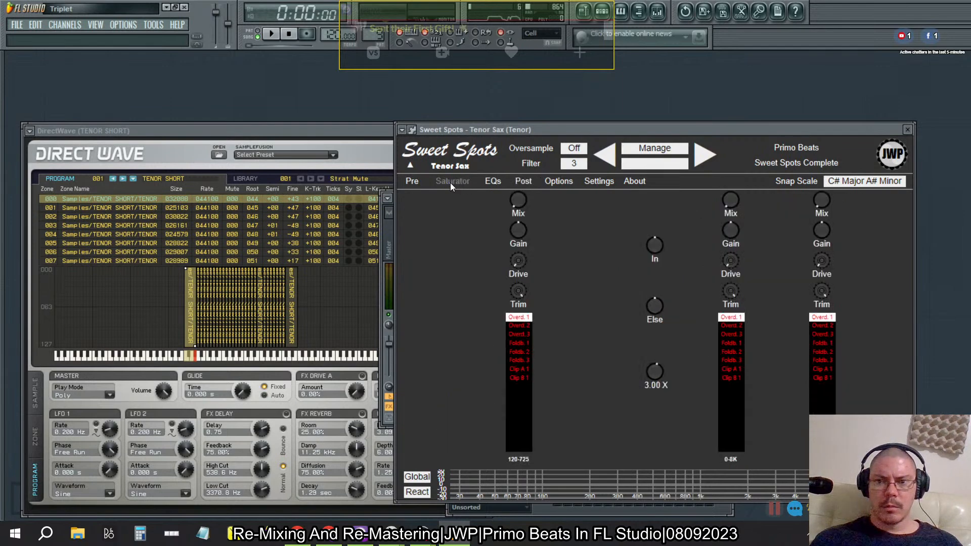
left_click(411, 185)
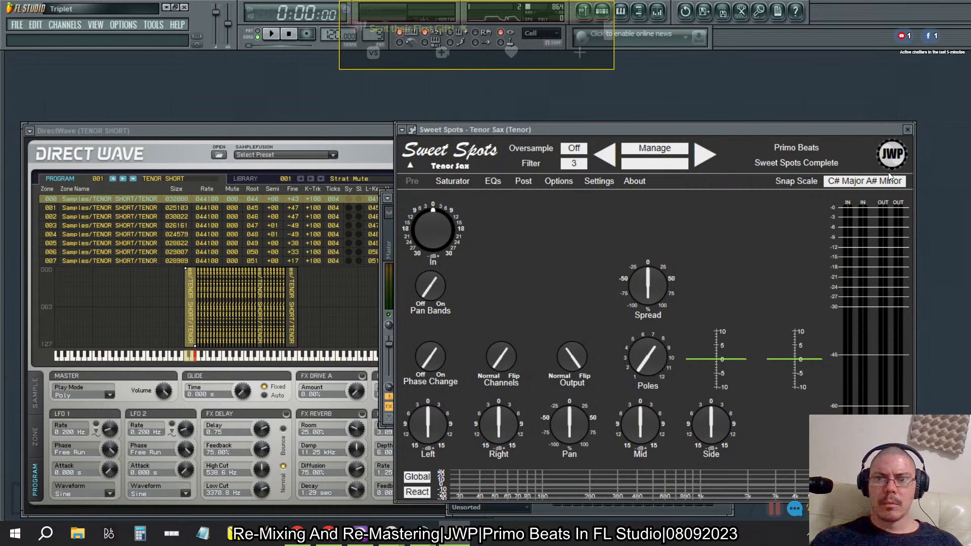
Check the Sweet Spots - Tenor Sax wrapper's settings, processing connections and plugin info
left_click(413, 130)
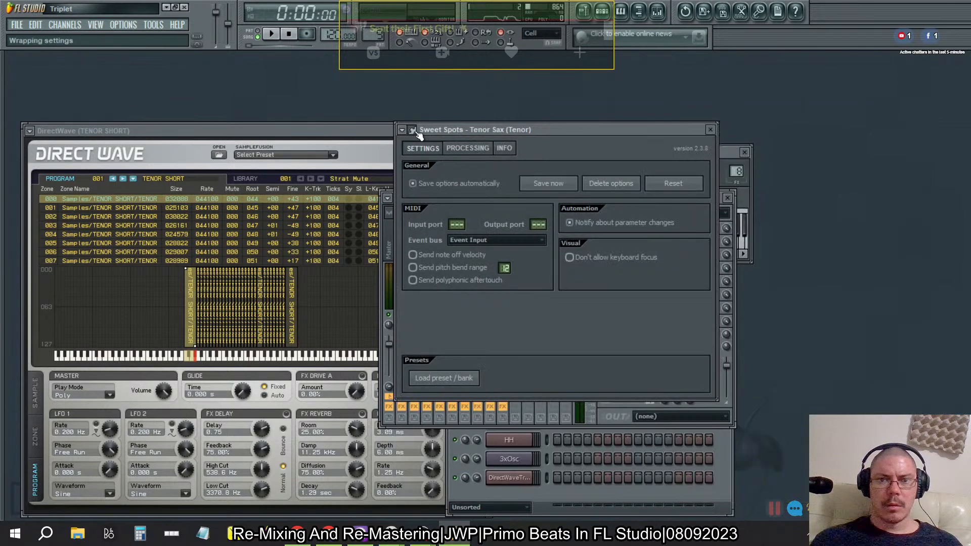
left_click(468, 149)
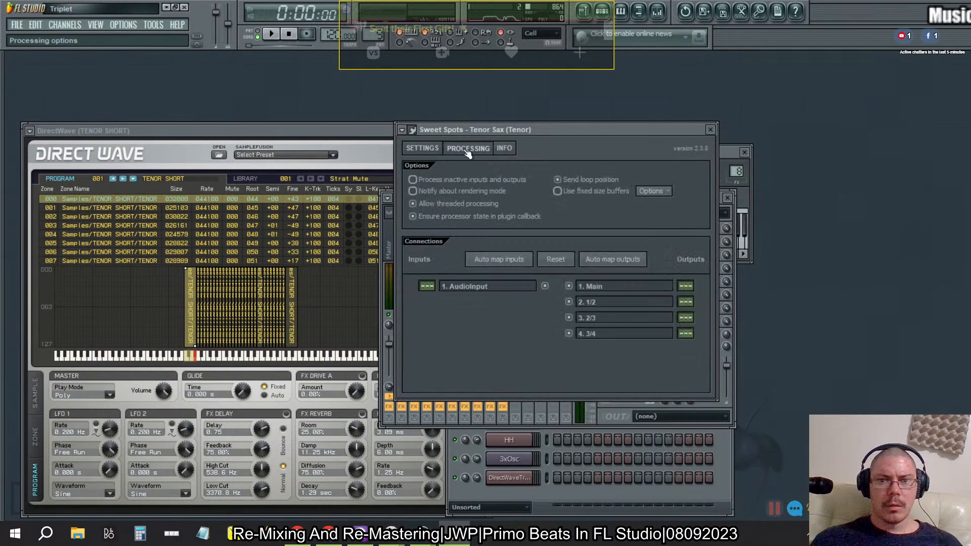
left_click(416, 151)
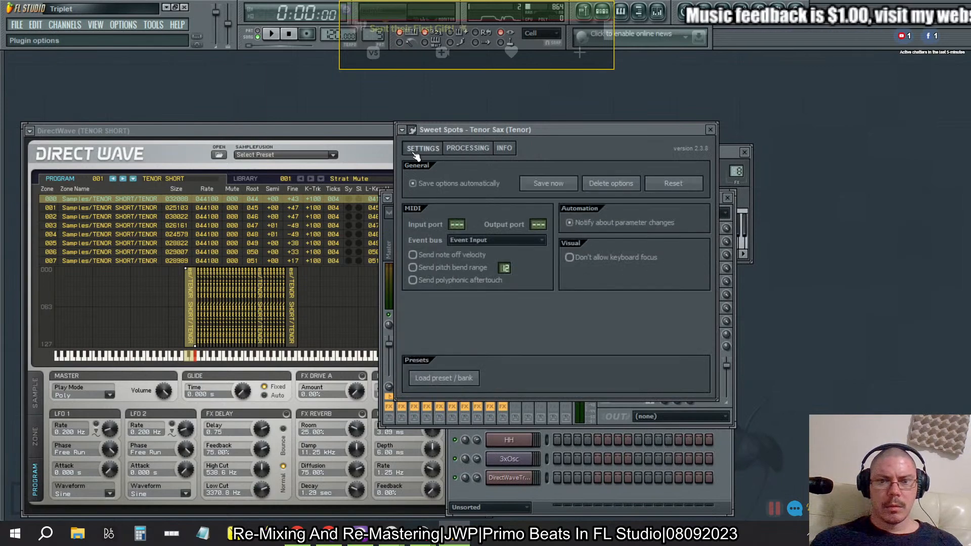
left_click(505, 149)
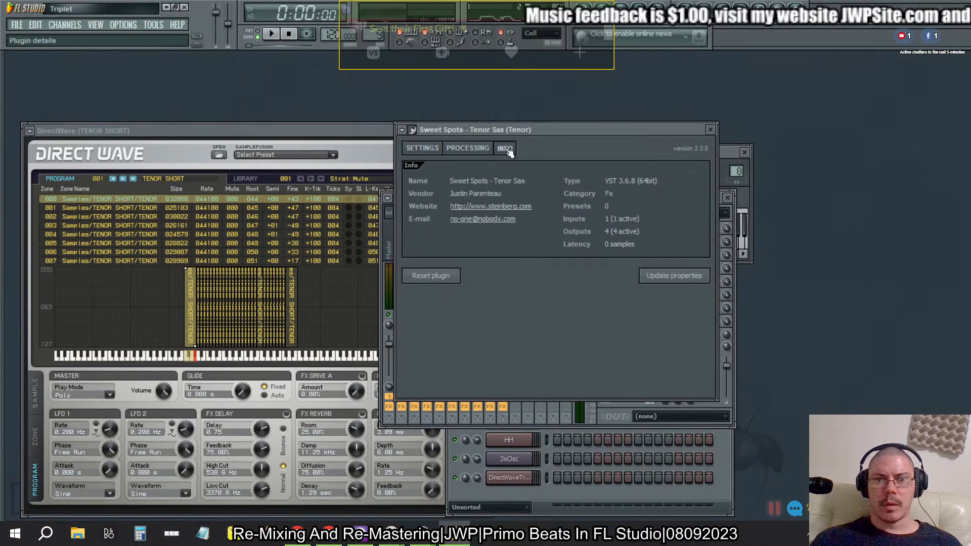
left_click(412, 130)
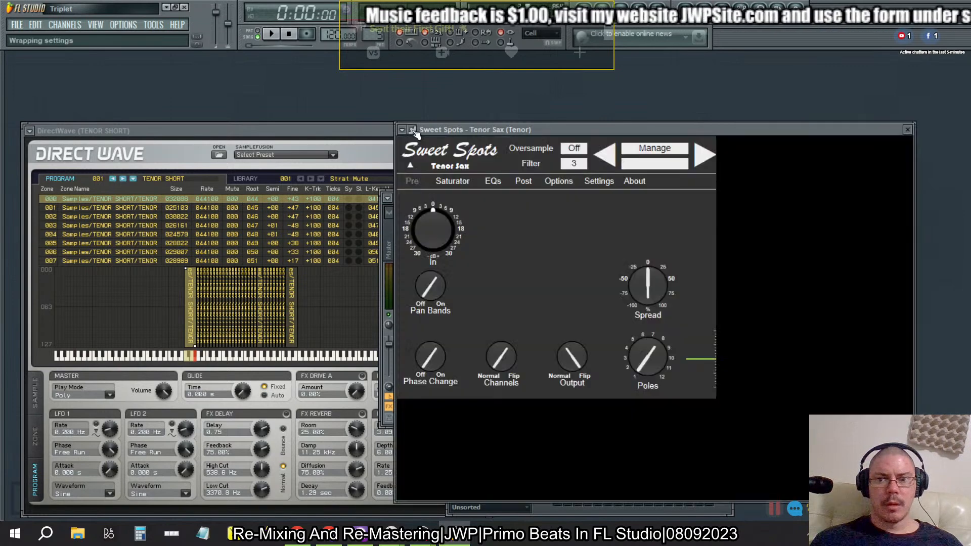
Set the 1st Harmonic band's gain to 24.00 in the Sweet Spots - Tenor Sax EQs
left_click(493, 181)
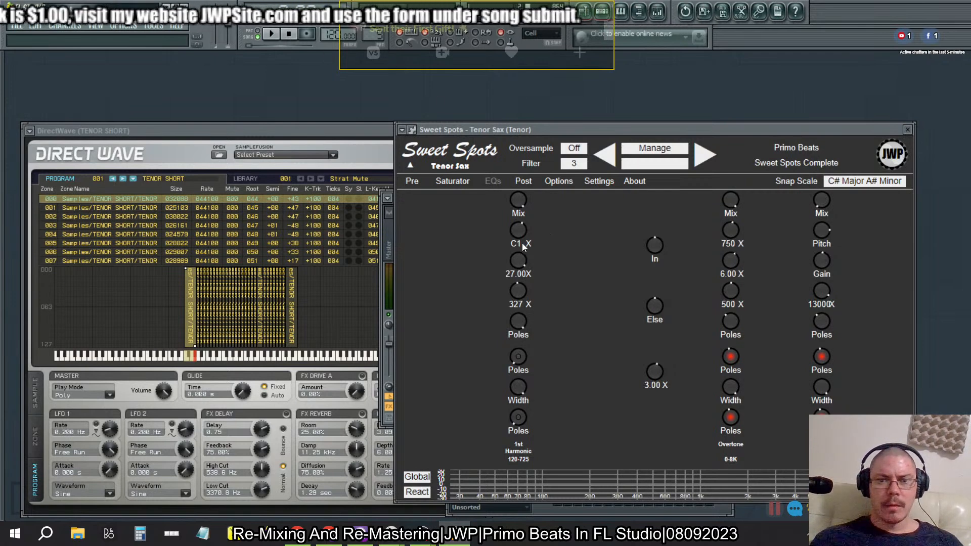
mouse_move(522, 261)
left_mouse_down()
mouse_move(522, 278)
mouse_move(522, 267)
left_mouse_up()
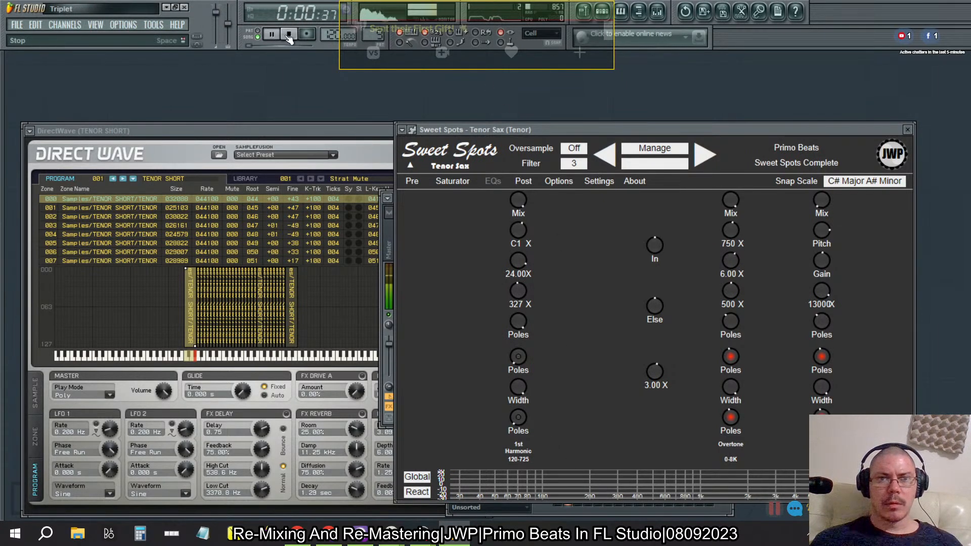
Play the song while checking the BD and Master effect chains in the mixer, and open JWP's Frequency Shifter on BD track 2
left_click_drag(515, 136, 512, 427)
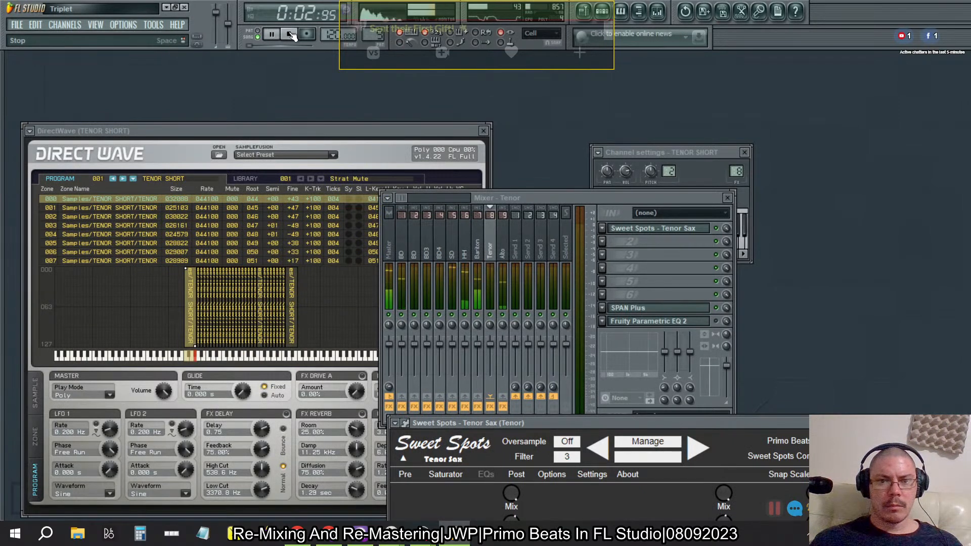
left_click(404, 248)
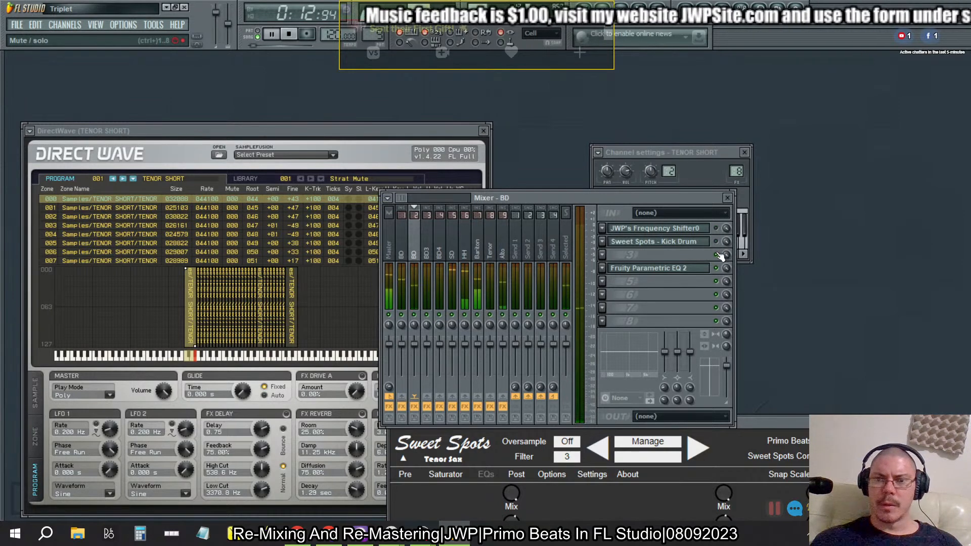
left_click_drag(750, 423, 687, 343)
left_click(388, 240)
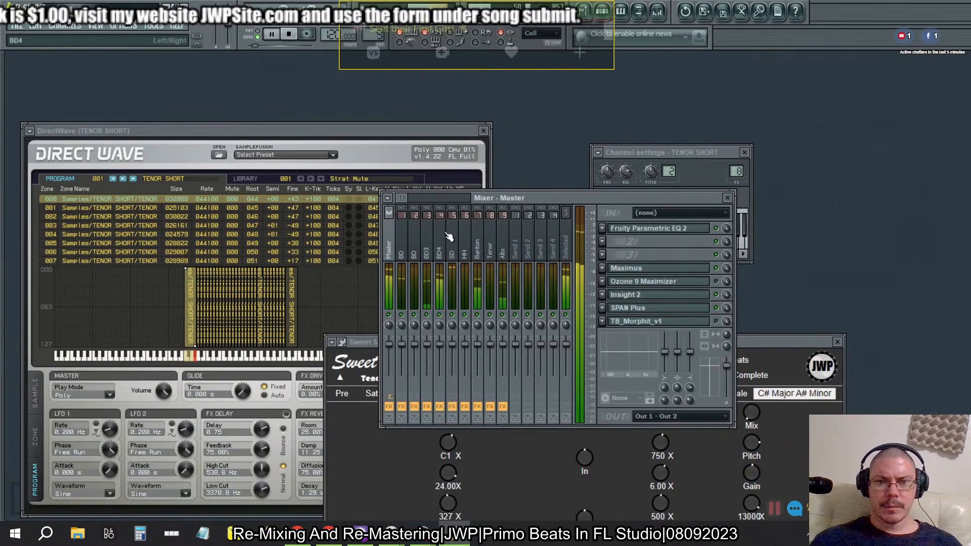
left_click(414, 245)
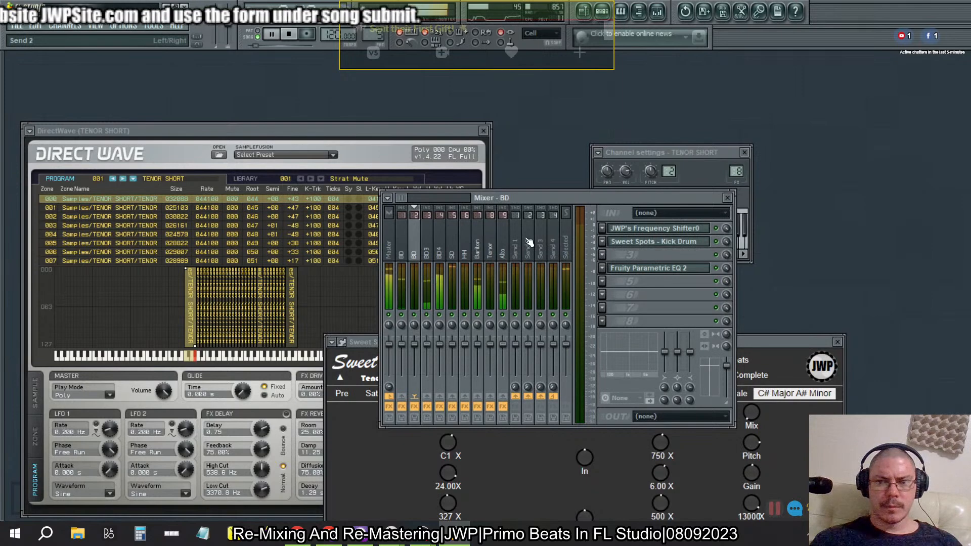
left_click(653, 228)
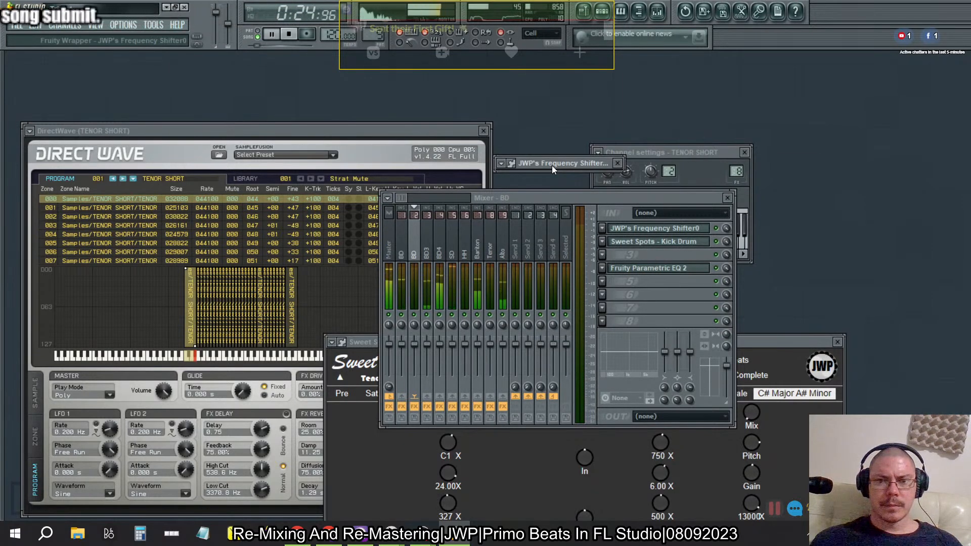
Select the Tenor mixer track and open its Sweet Spots - Tenor Sax effect for inspection
left_click(483, 246)
left_click(493, 250)
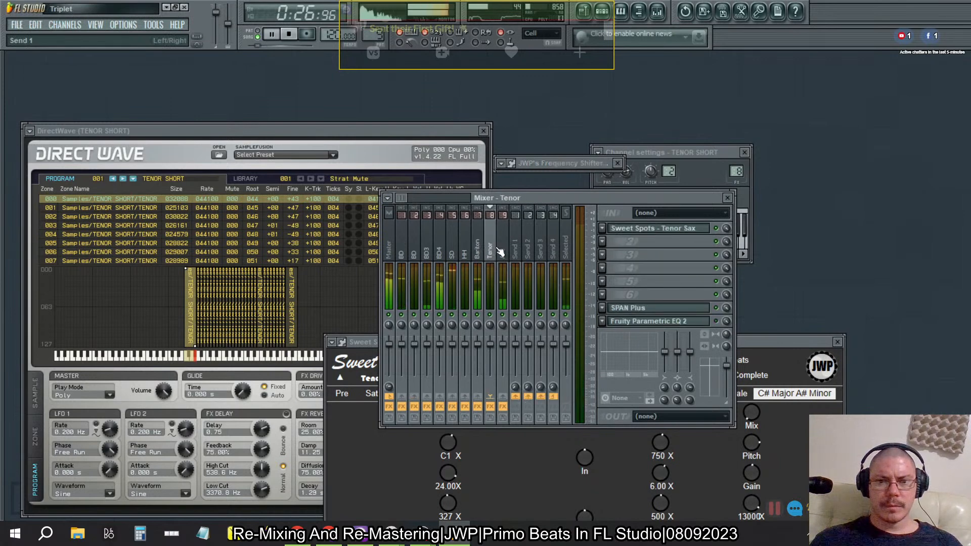
left_click(682, 230)
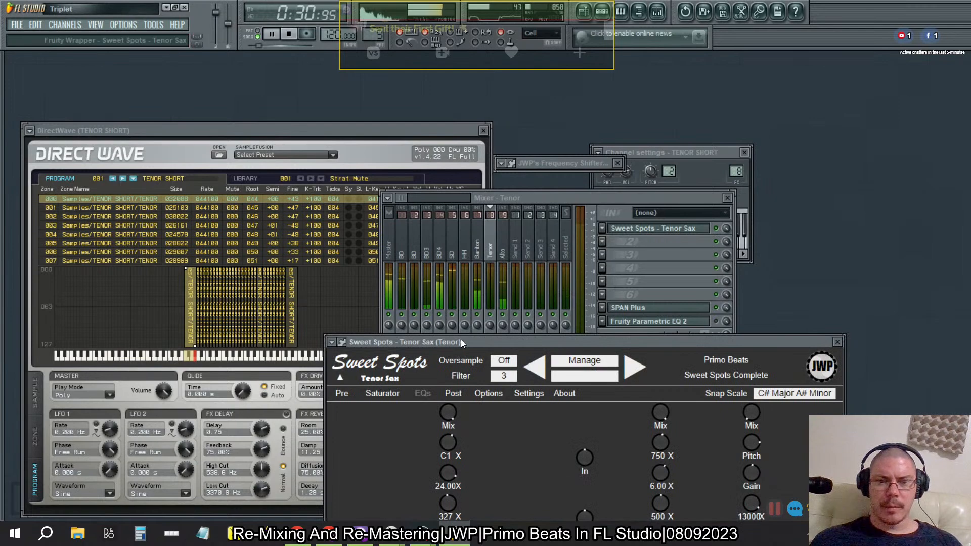
left_click_drag(497, 341, 409, 174)
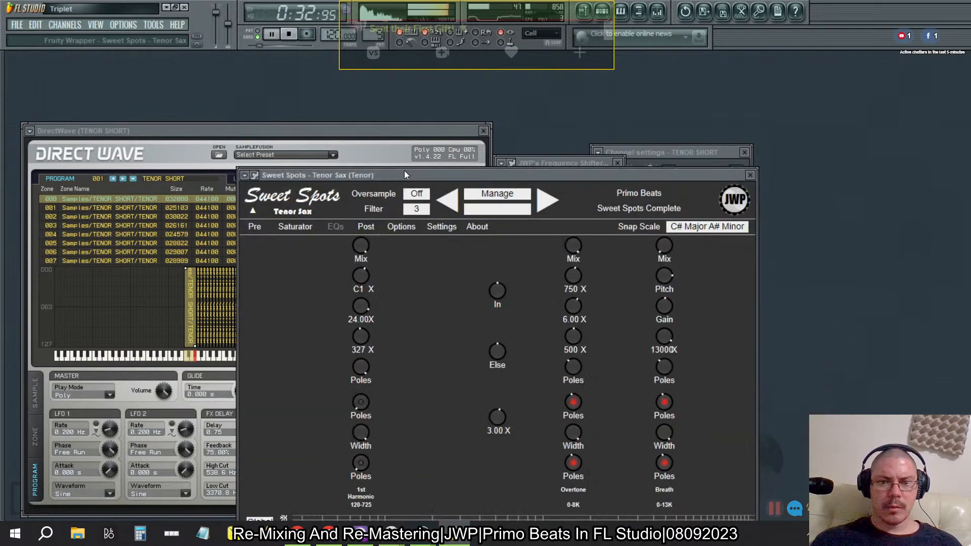
Check the Sweet Spots - Tenor Sax wrapper's info page and reset the plugin to its default settings
left_click(255, 176)
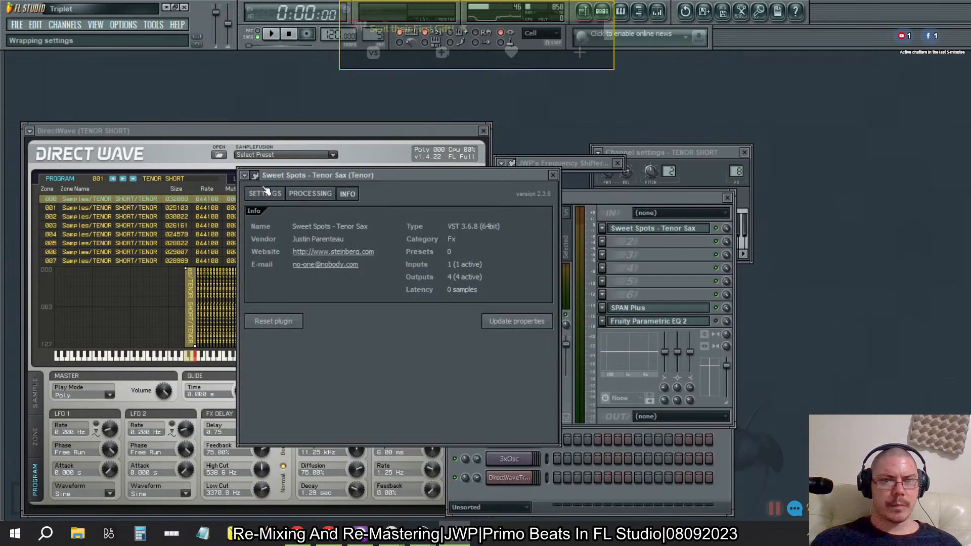
left_click(245, 176)
left_click(248, 177)
left_click(256, 175)
left_click(255, 176)
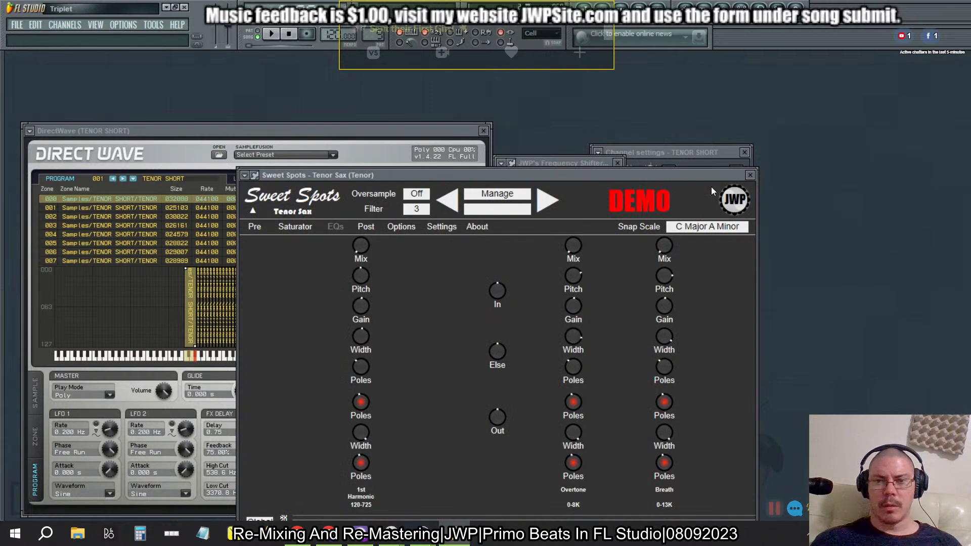
Open Sweet Spots - Alto Sax from the Alto mixer track to compare it with the Tenor Sax plugin
left_click_drag(694, 173, 620, 156)
left_click(690, 194)
left_click(502, 249)
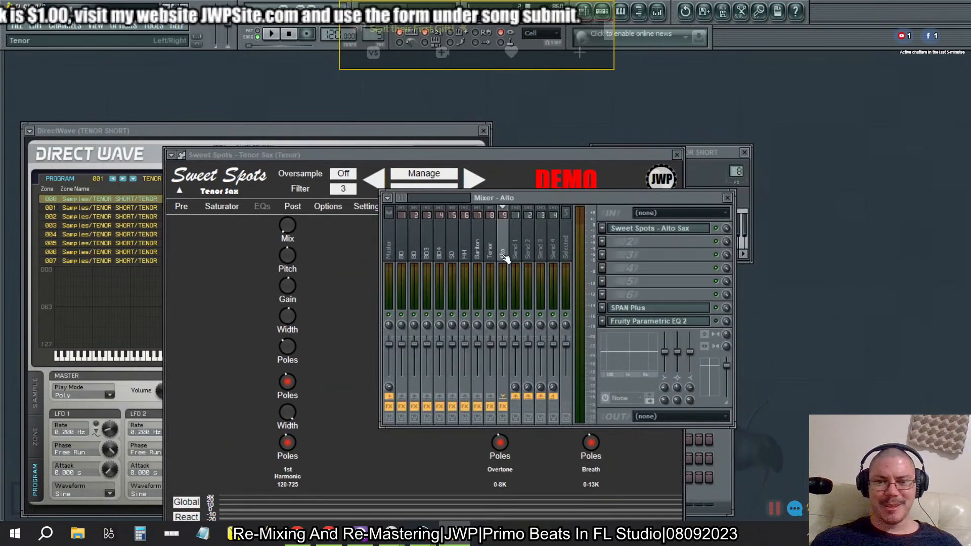
left_click(666, 230)
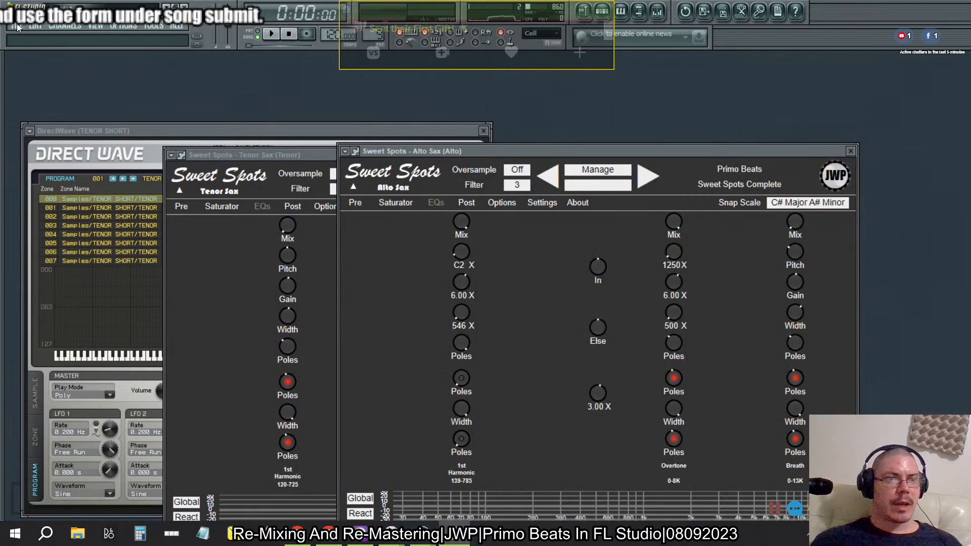
Open Triplet-2023.flp from the Sillhouette Flp Data folder, discarding the changes to Triplet-2023.zip
left_click(17, 25)
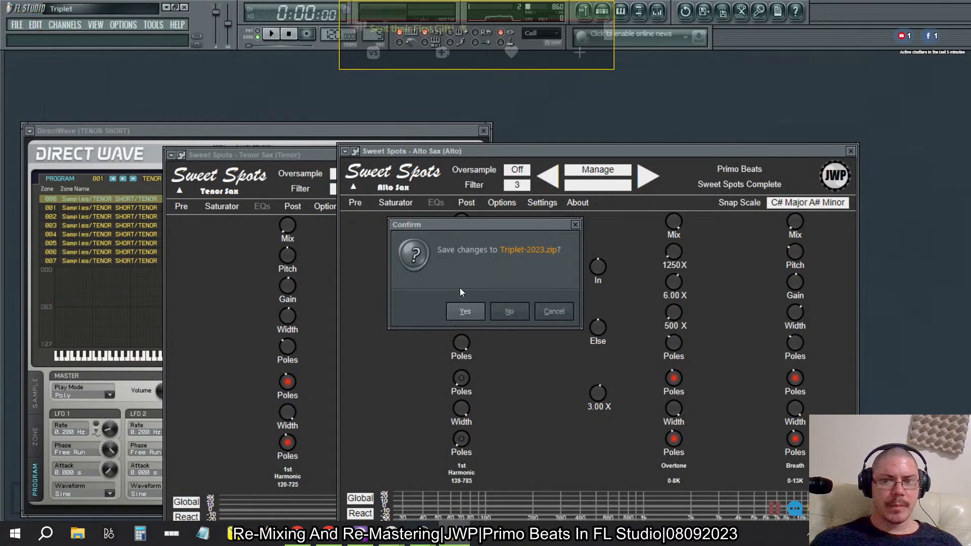
left_click(519, 316)
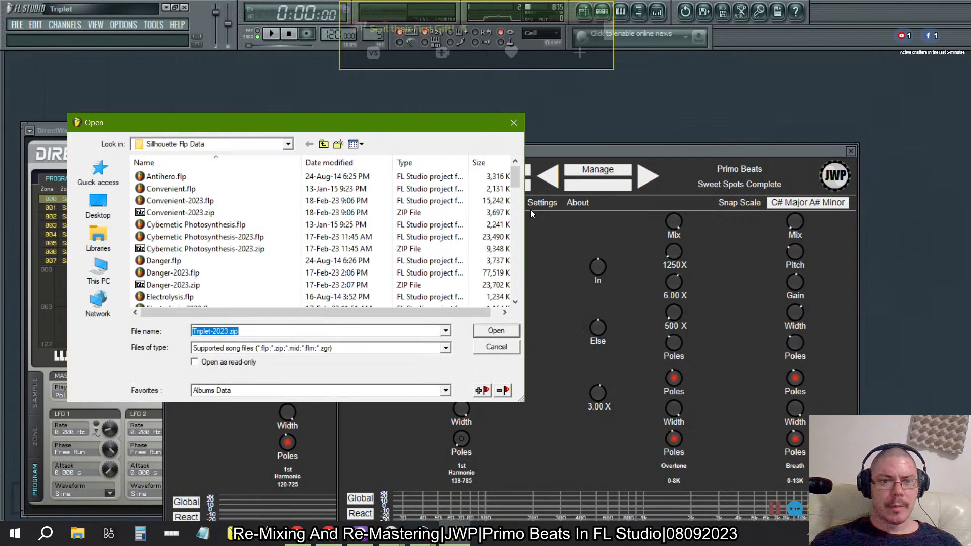
scroll(365, 220, "down", 20)
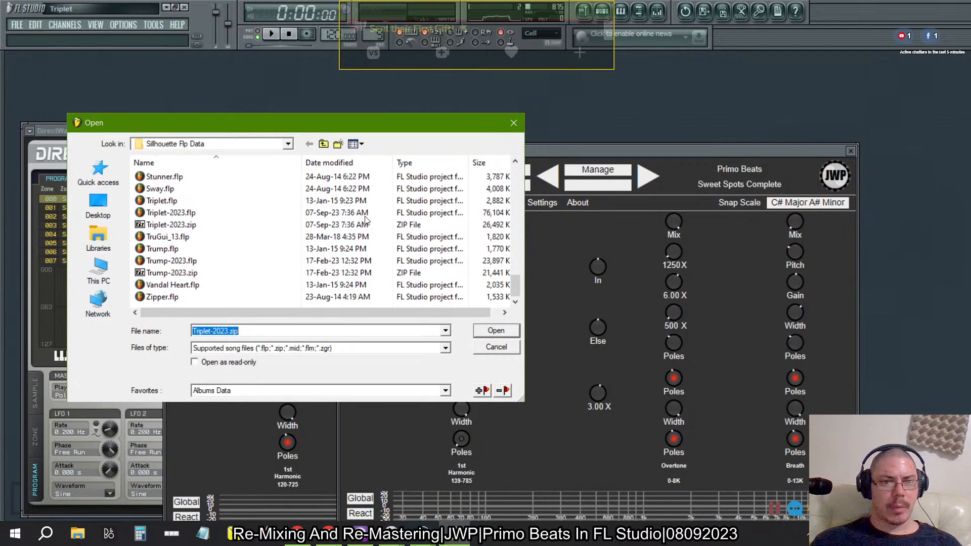
left_click(214, 213)
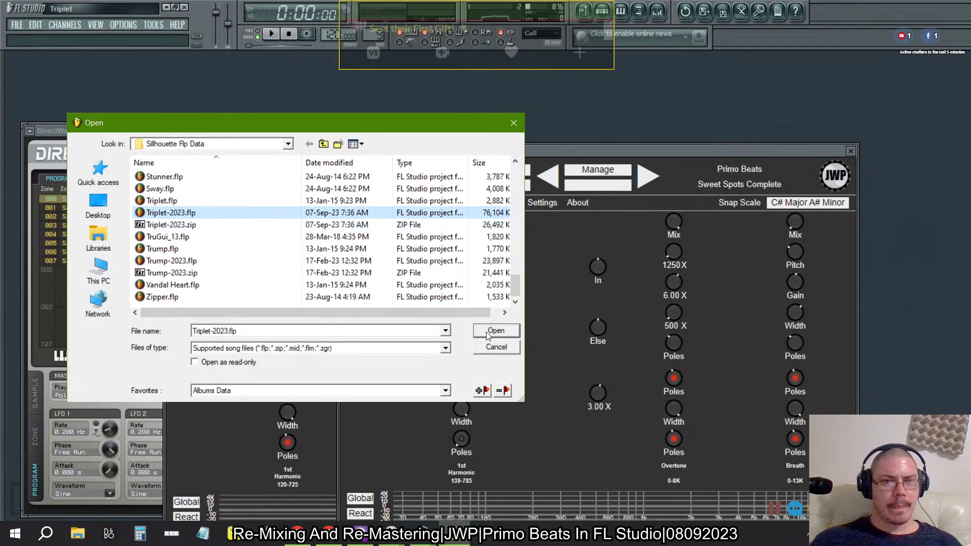
left_click(506, 332)
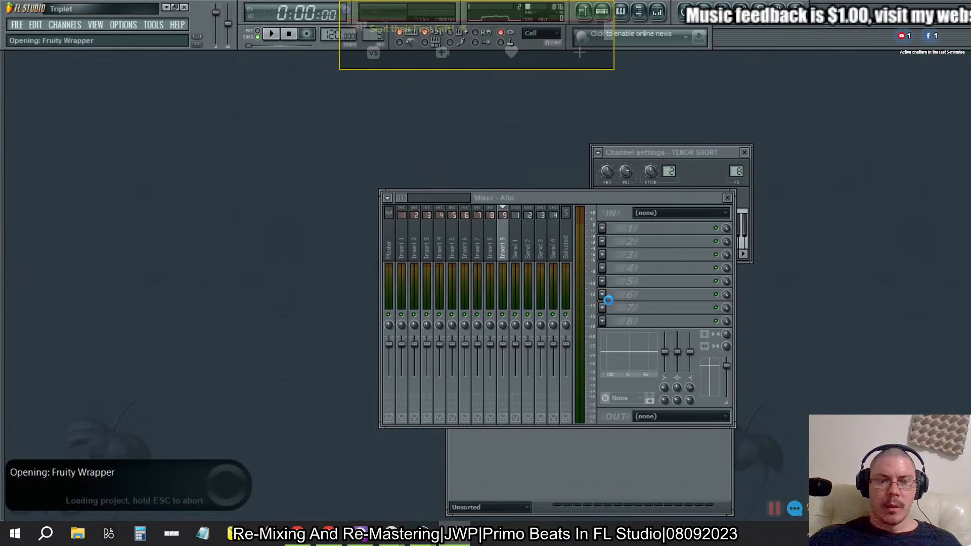
Dismiss every error dialog while the Triplet-2023.flp project loads its plugins
left_click(495, 313)
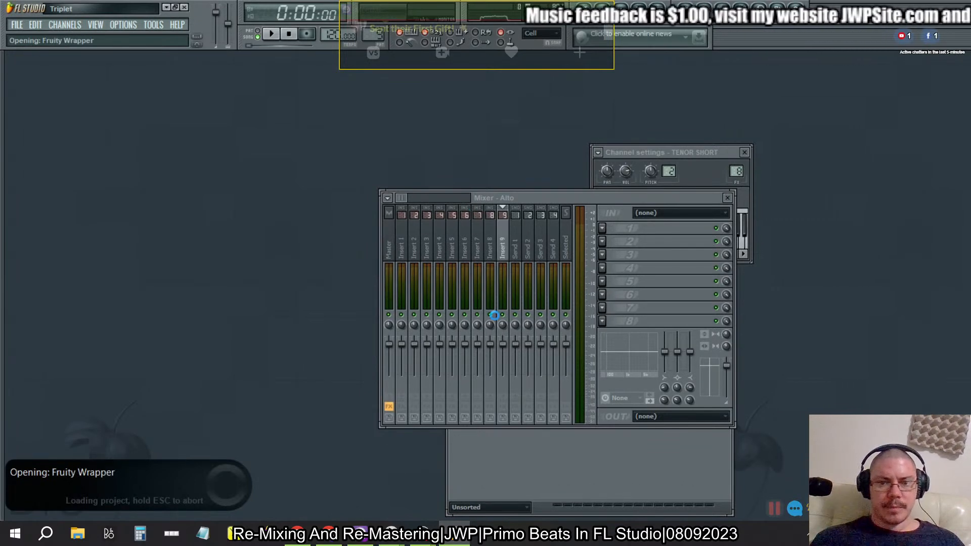
left_click(495, 313)
left_click(495, 312)
left_click(496, 316)
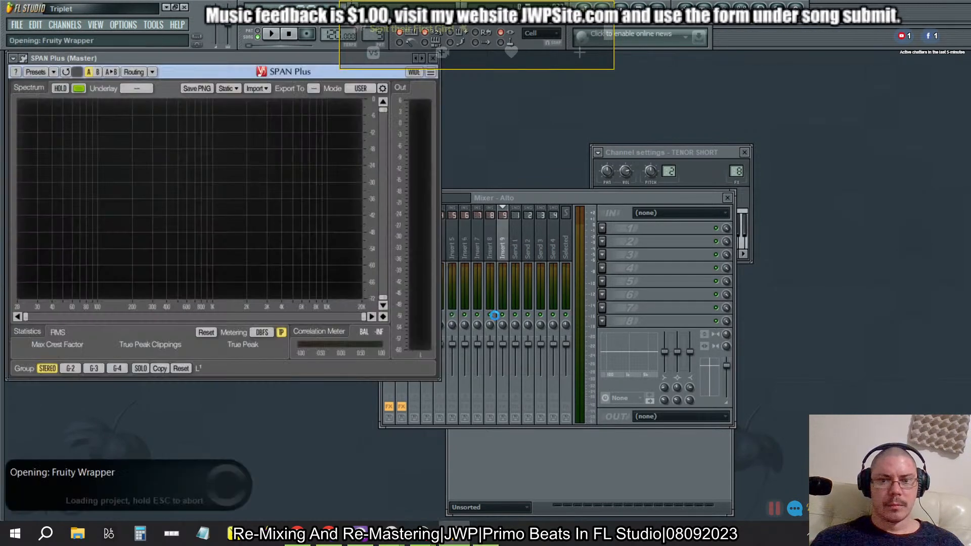
left_click(495, 317)
left_click(496, 317)
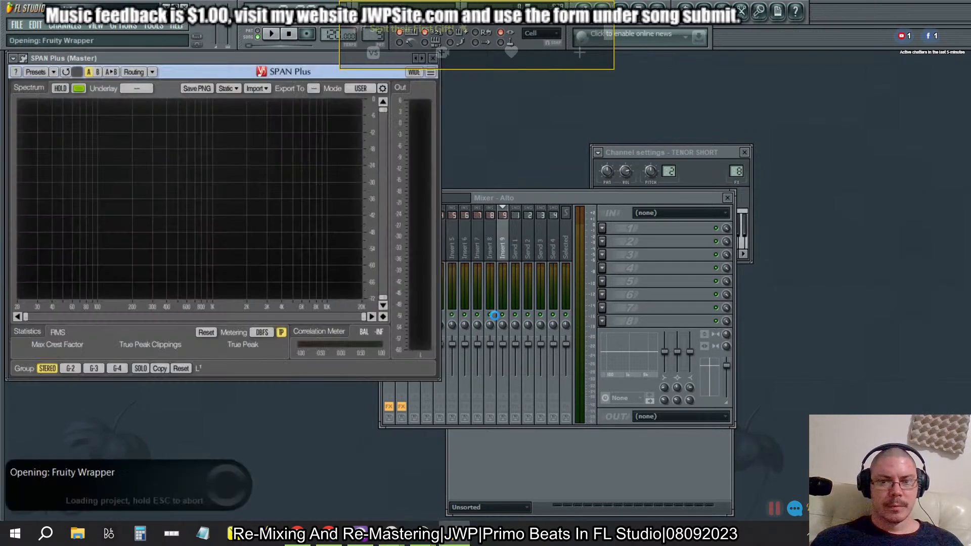
left_click(495, 317)
left_click(496, 317)
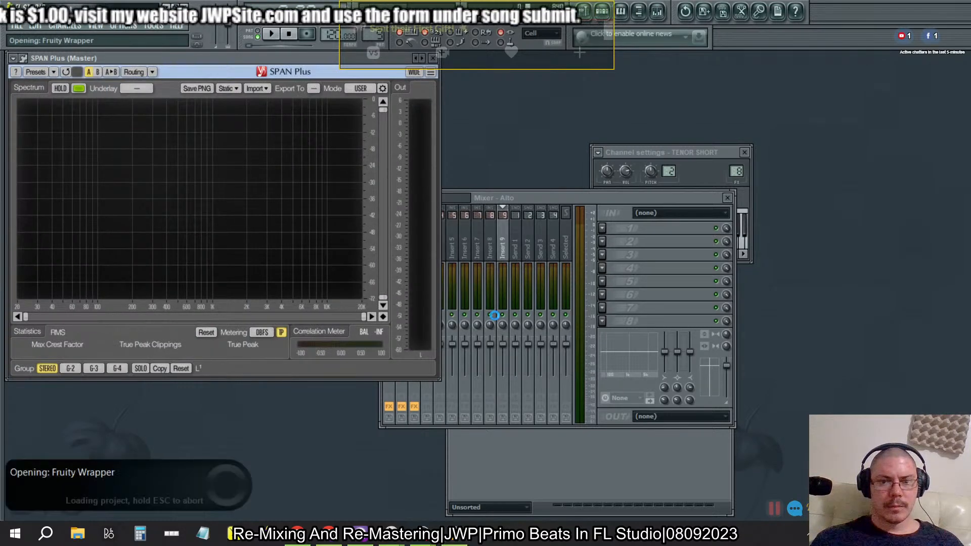
left_click(496, 318)
left_click(494, 316)
left_click(495, 316)
left_click(495, 317)
left_click(495, 317)
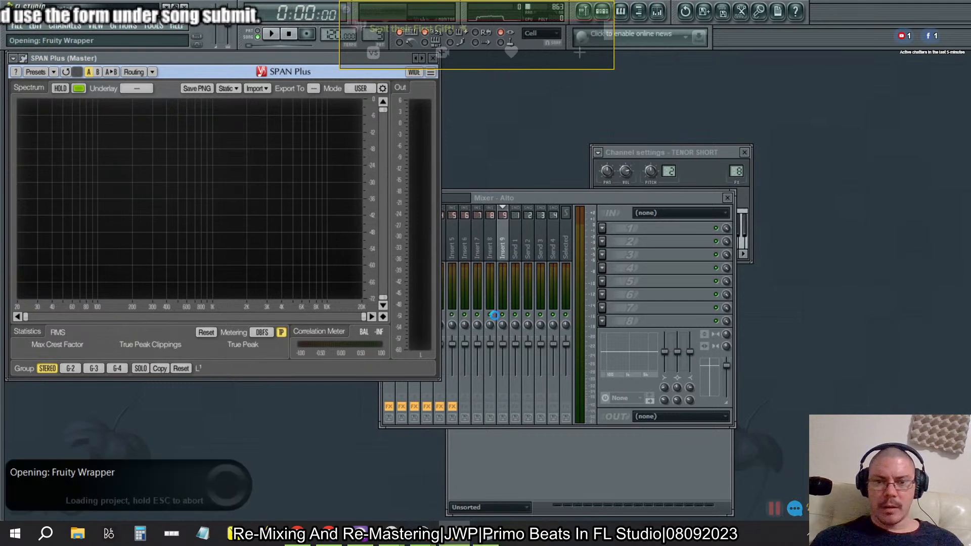
left_click(496, 317)
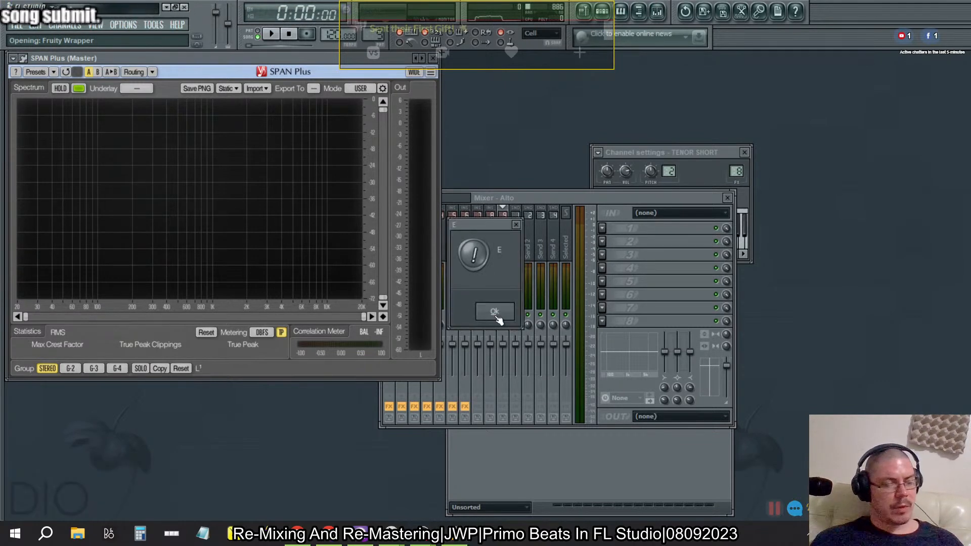
left_click(496, 315)
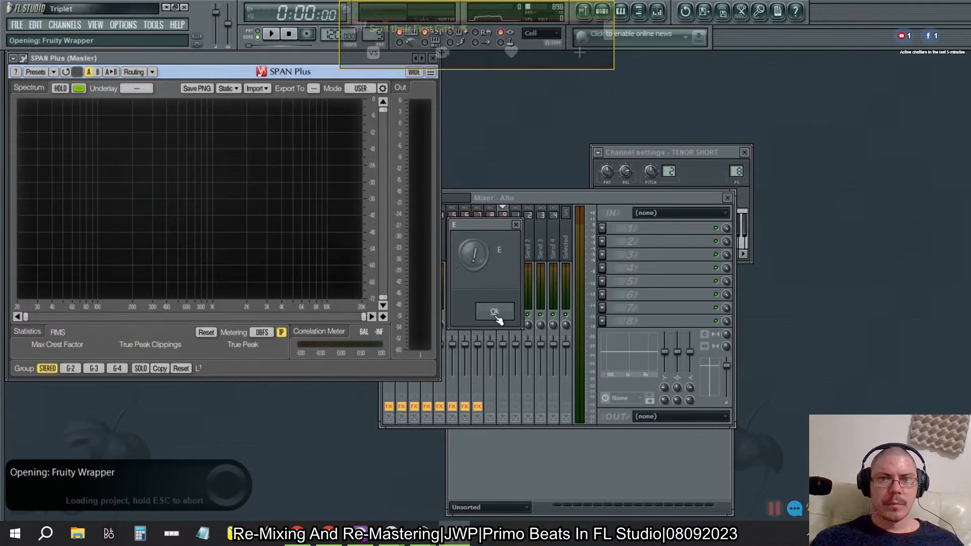
left_click(495, 316)
left_click(496, 316)
left_click(495, 311)
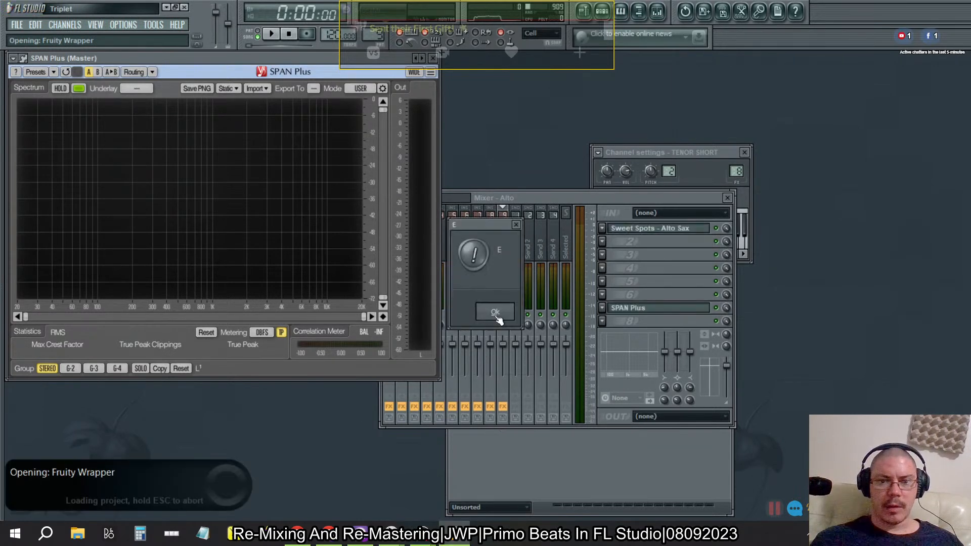
left_click(495, 312)
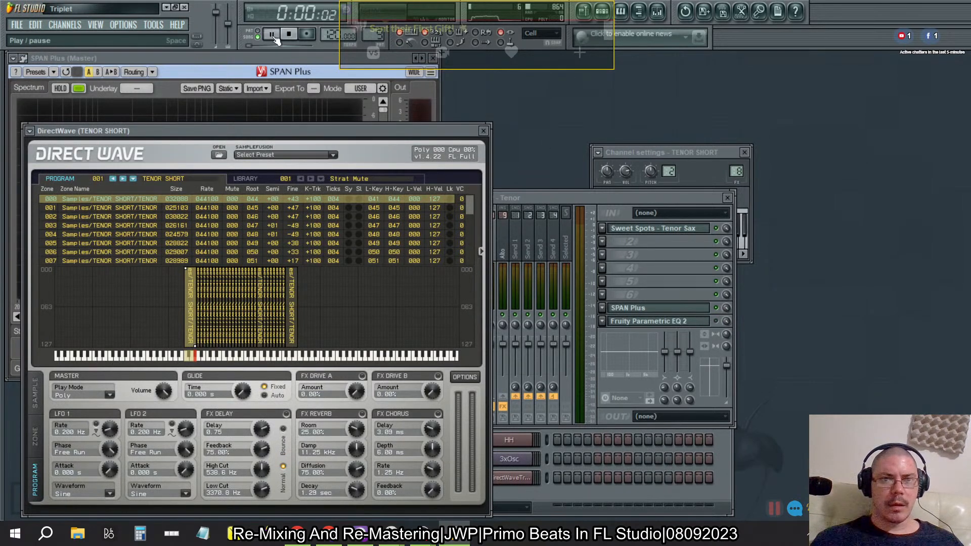
Check the mixer levels during playback, close all open windows and stop the song
left_click(565, 198)
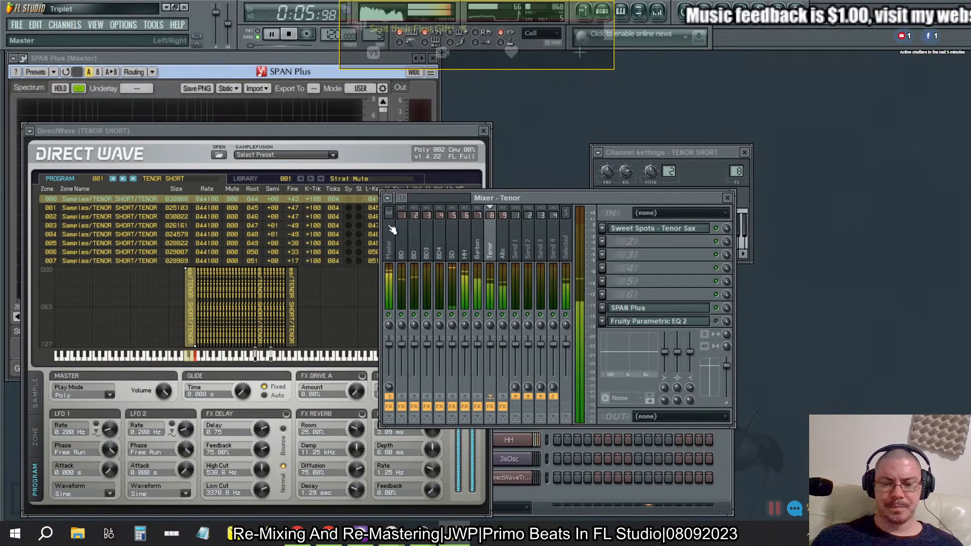
key("F12")
key("space")
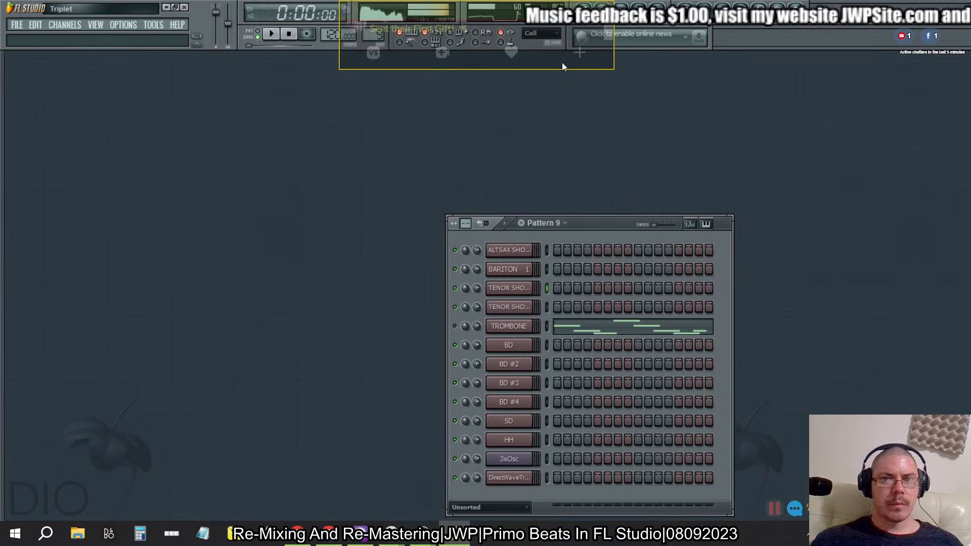
Reopen the mixer, review the BD and Master effect chains, and view the Master track's Fruity Parametric EQ 2
key("F9")
left_click(404, 251)
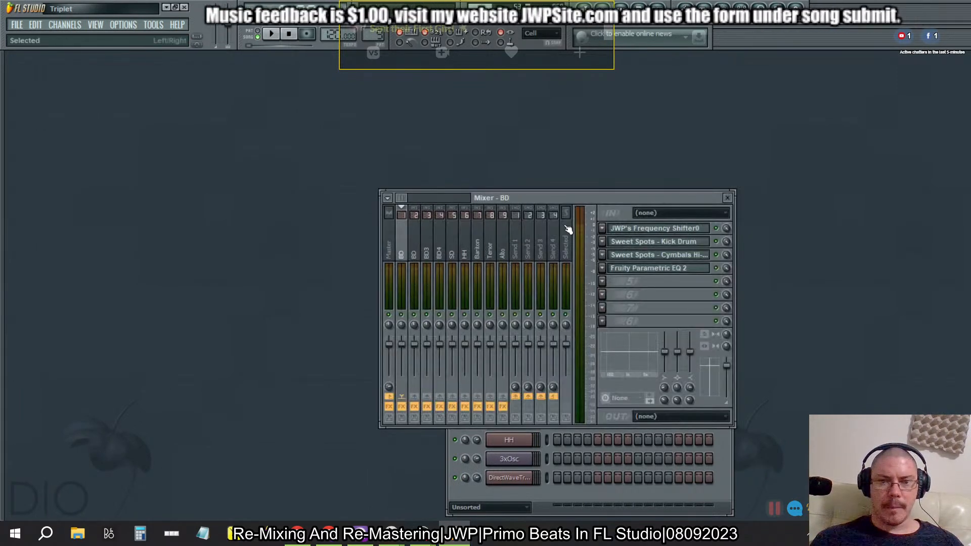
left_click(388, 242)
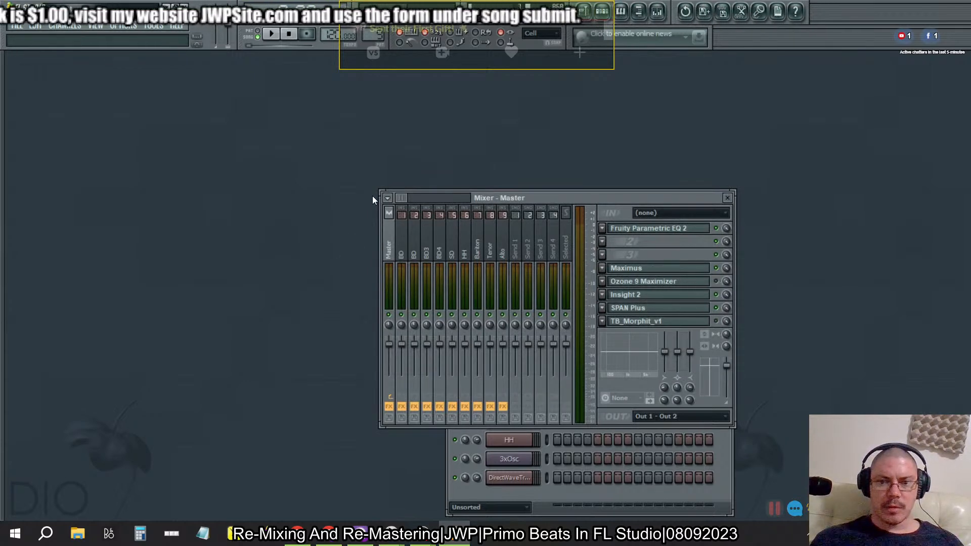
left_click(666, 228)
left_click(757, 163)
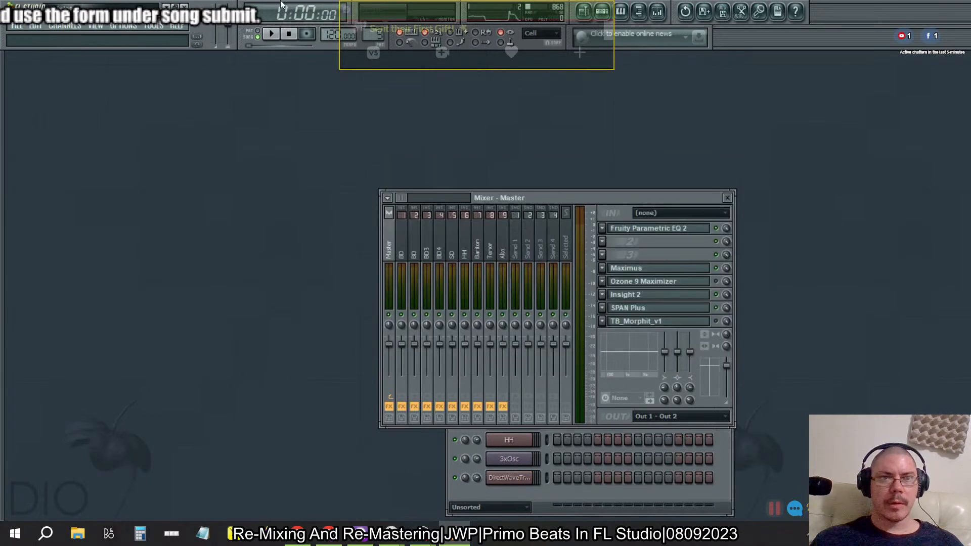
Play the song while checking the Alto, BD3 and BD tracks in the mixer, and stop playback
left_click(271, 34)
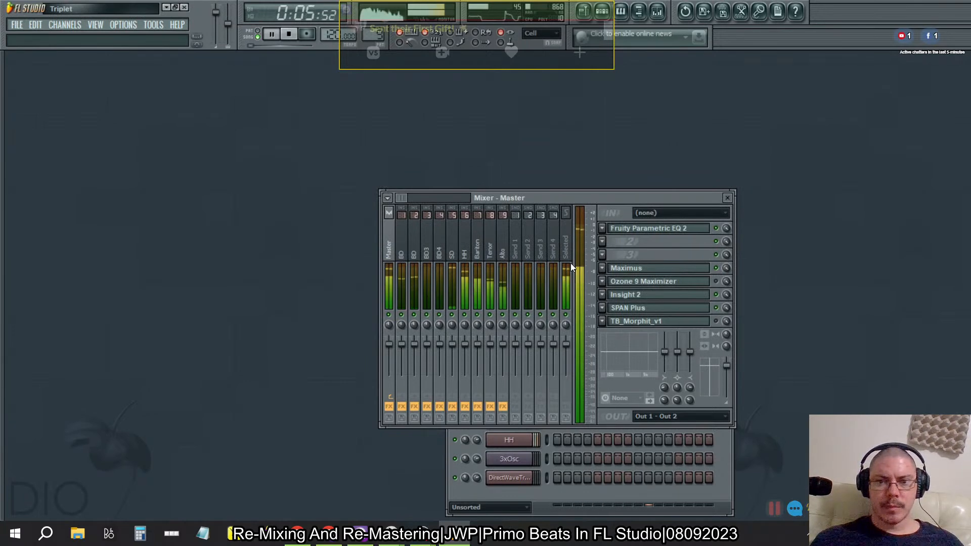
left_click(501, 230)
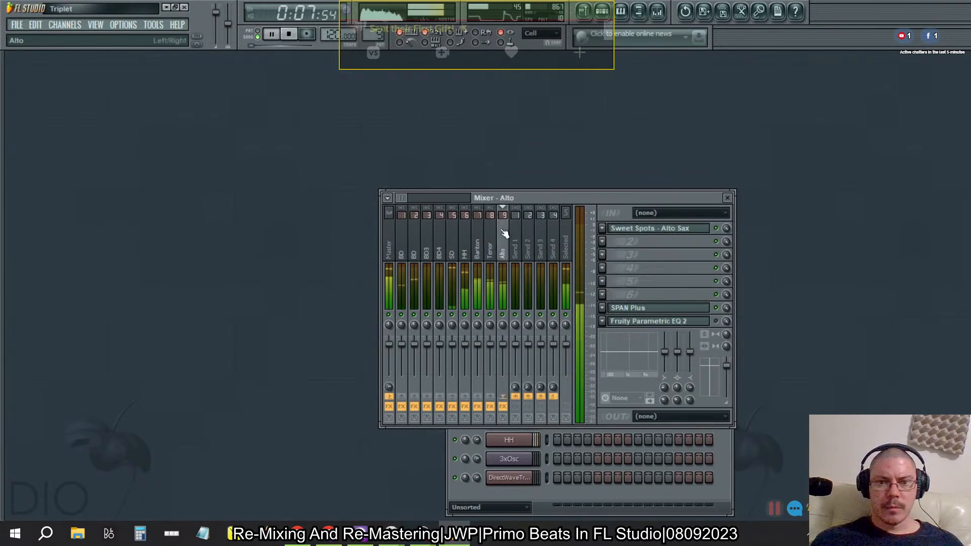
left_click(426, 247)
left_click(402, 253)
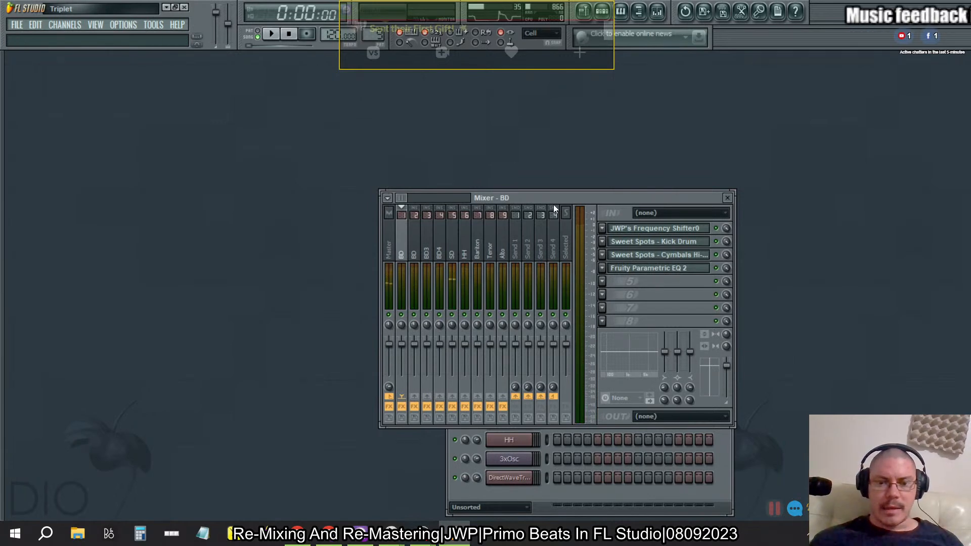
Try the mute and solo options on the BD channel in Pattern 9's channel rack
left_click(583, 506)
right_click(454, 345)
left_click(459, 352)
left_click(455, 365)
right_click(458, 344)
left_click(462, 349)
right_click(458, 347)
left_click(462, 350)
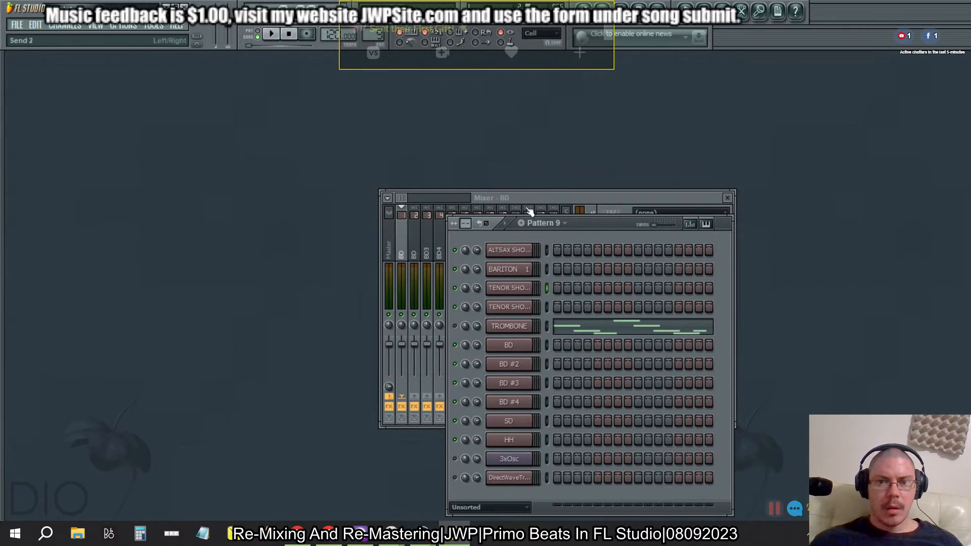
Check the mixer levels during playback and add Maximus to the seventh effect slot of the BD track
left_click(544, 200)
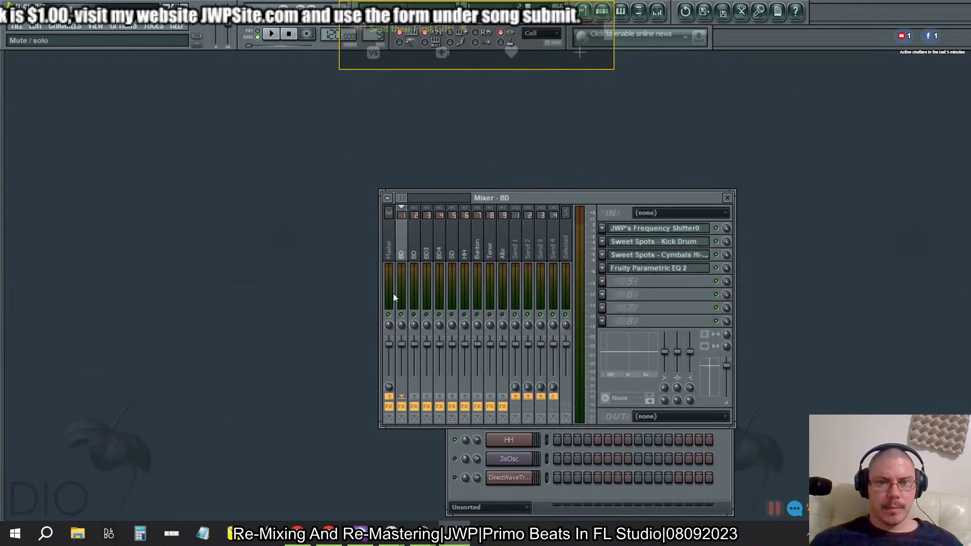
left_click(271, 36)
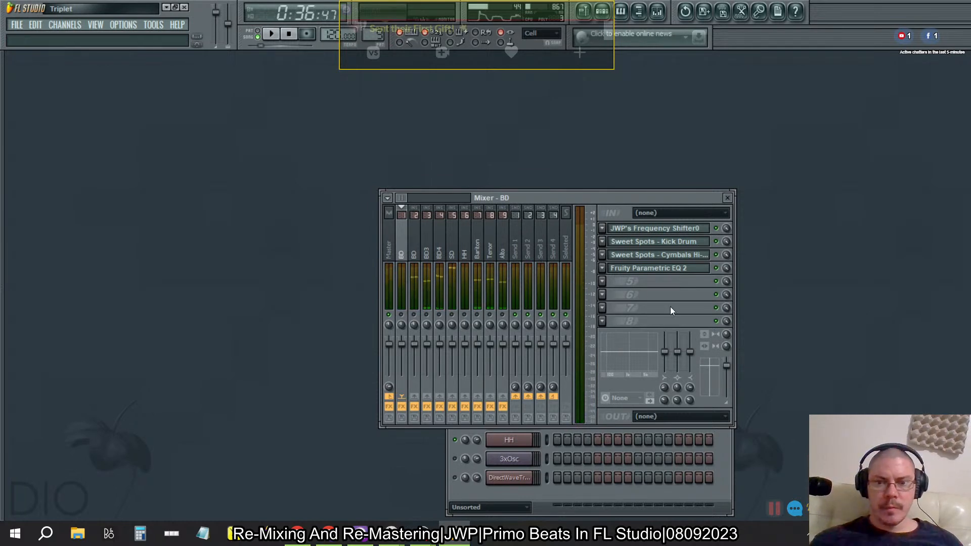
left_click(608, 307)
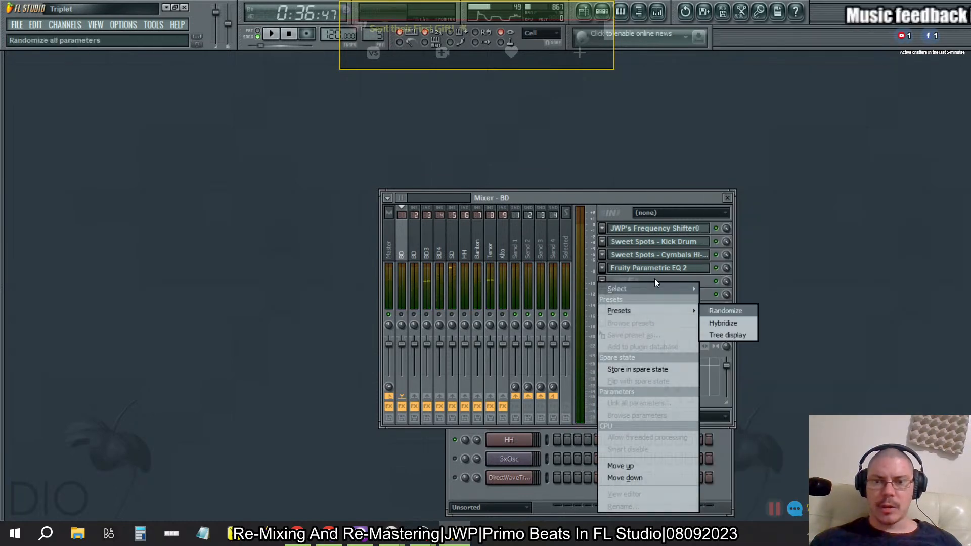
mouse_move(653, 279)
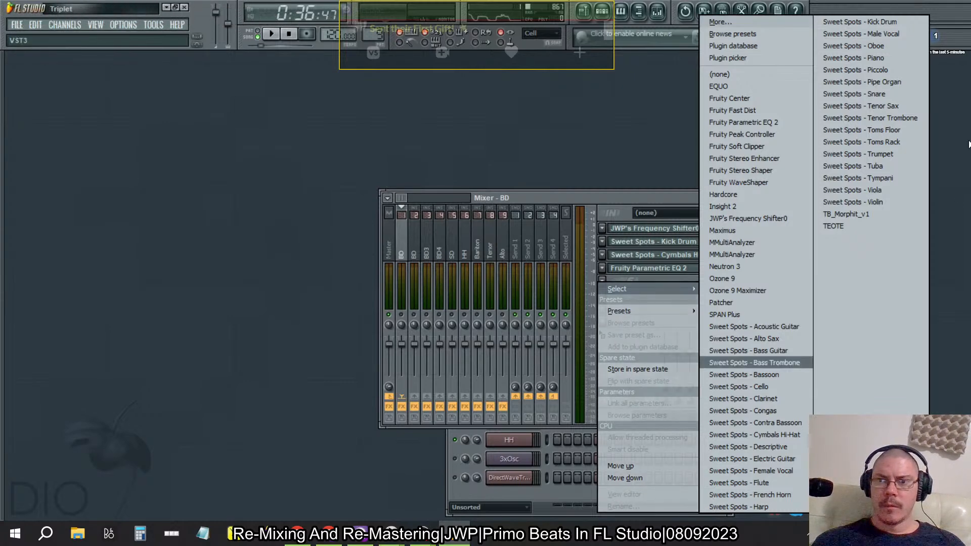
left_click(737, 230)
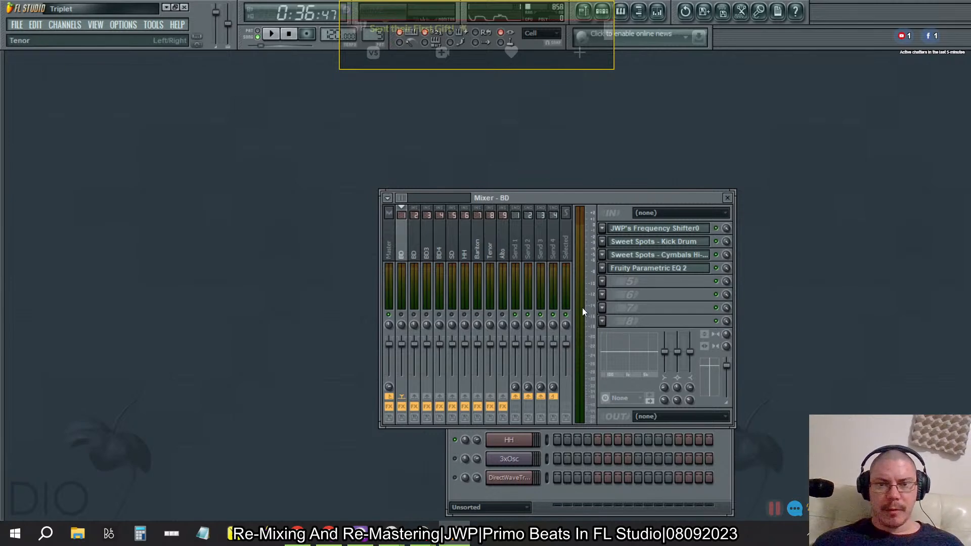
Rearrange the mixer, the Pattern 9 channel rack and the Maximus window so that all three are accessible
left_click_drag(565, 200, 311, 102)
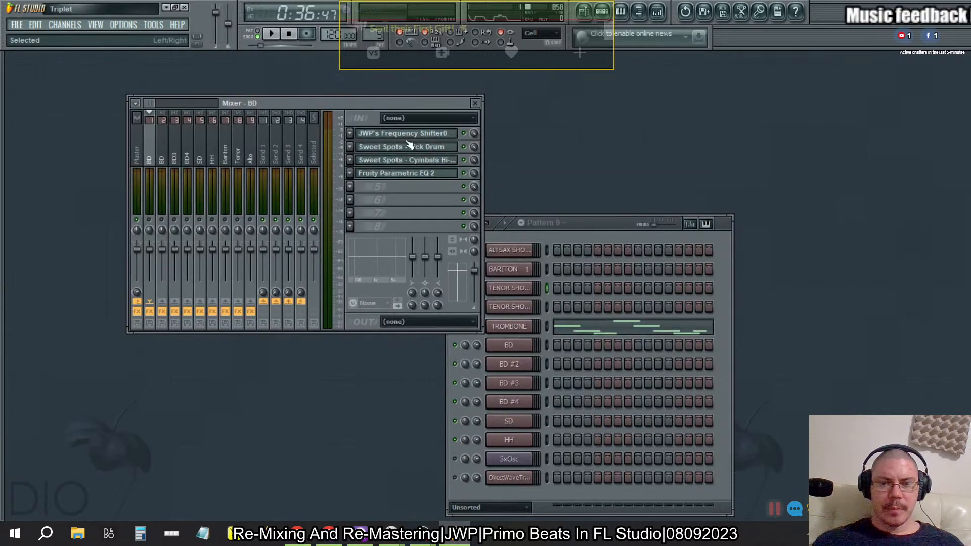
left_click_drag(608, 221, 759, 113)
left_click(488, 189)
left_click_drag(443, 324, 578, 185)
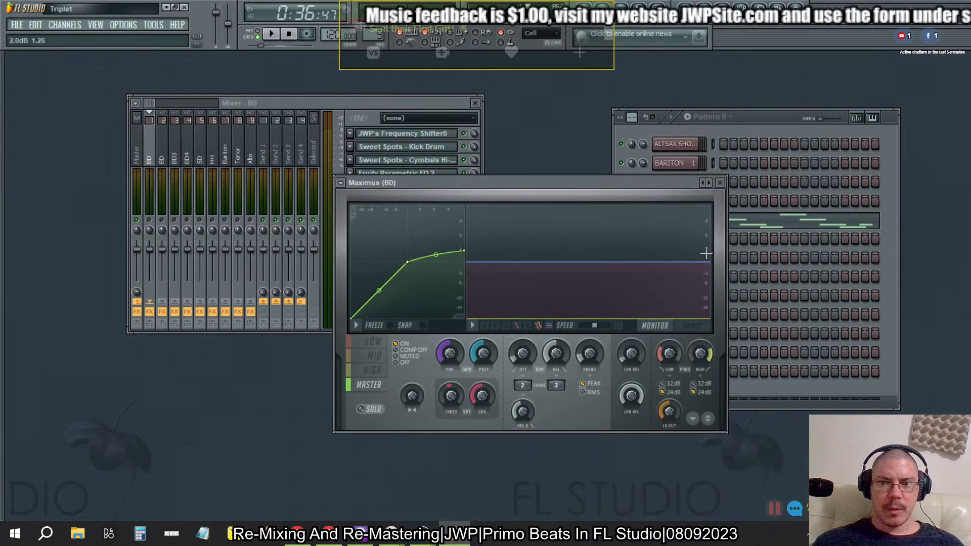
Try the 1 band drums limiter preset in Maximus and check its mid, high and master bands
right_click(709, 183)
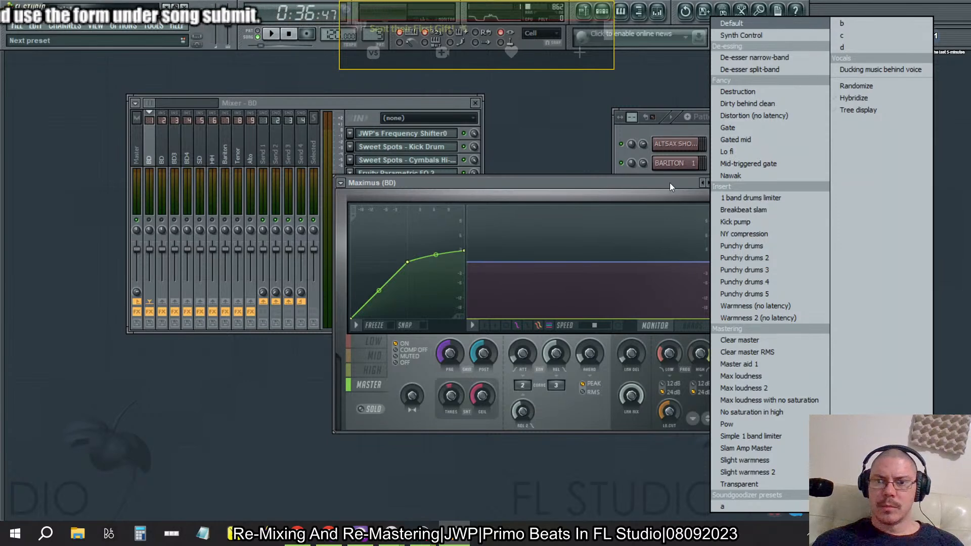
left_click(732, 196)
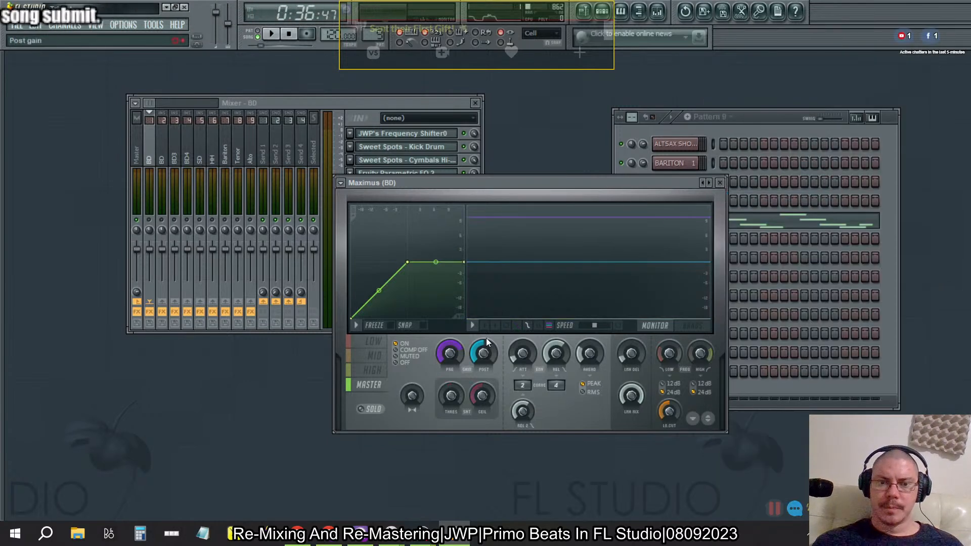
left_click(372, 370)
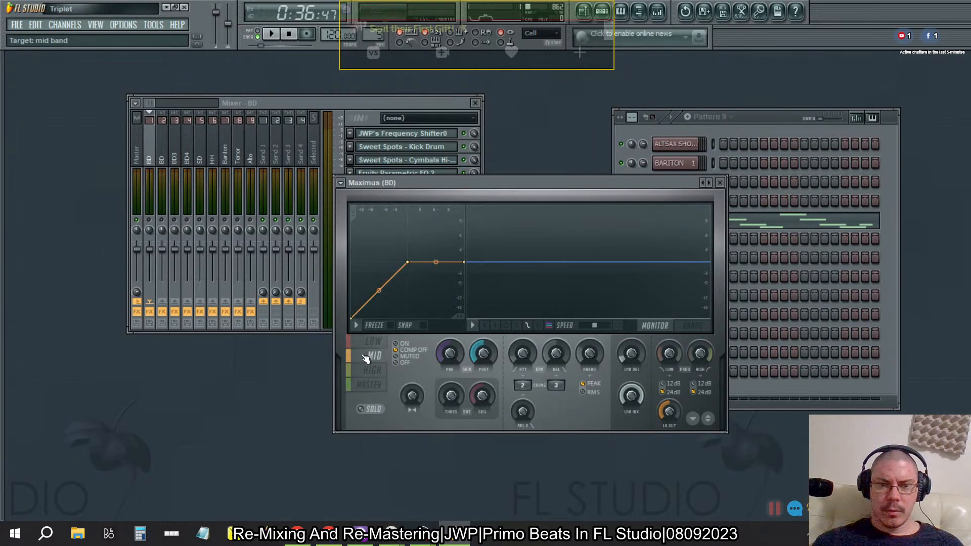
left_click(369, 385)
left_click(371, 371)
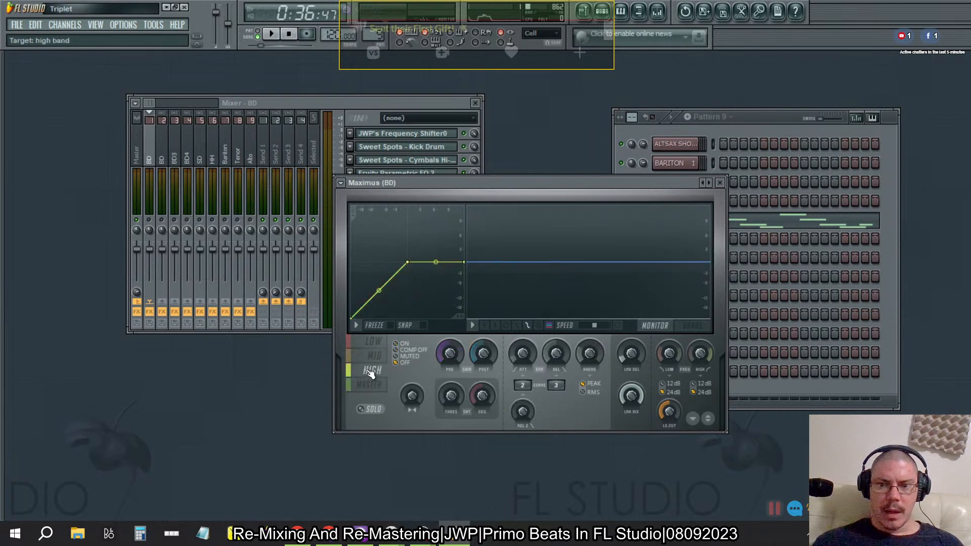
Try the NY compression preset in Maximus and check its mid, high and low bands
right_click(710, 183)
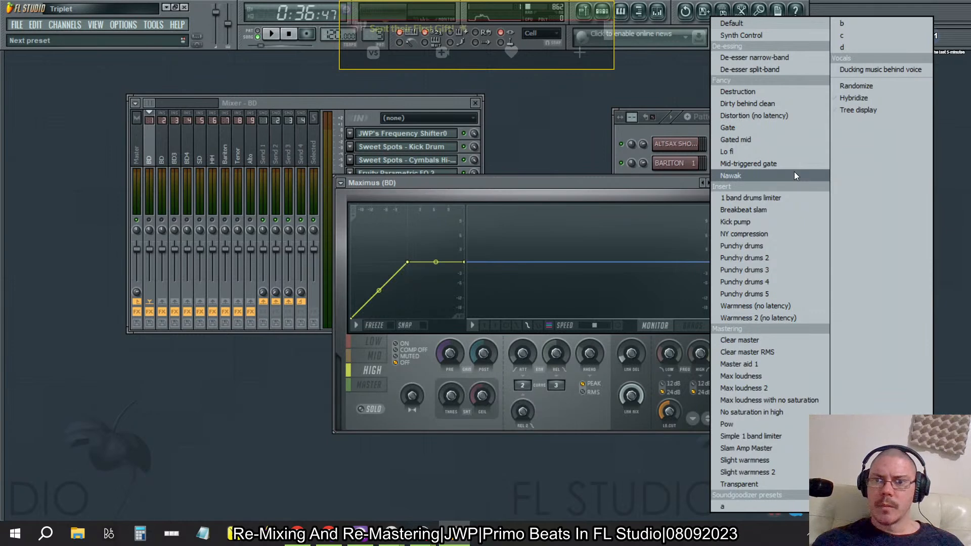
left_click(770, 232)
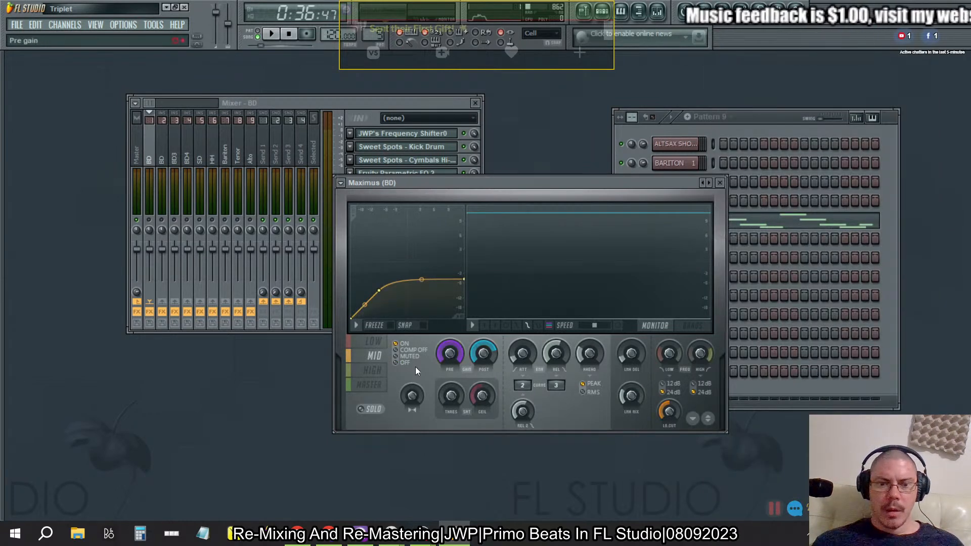
left_click(377, 355)
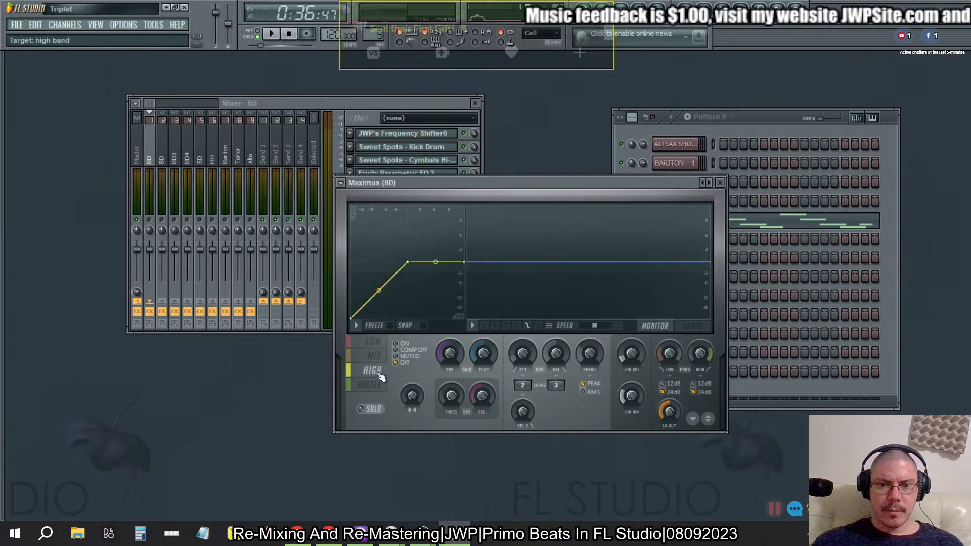
left_click(377, 347)
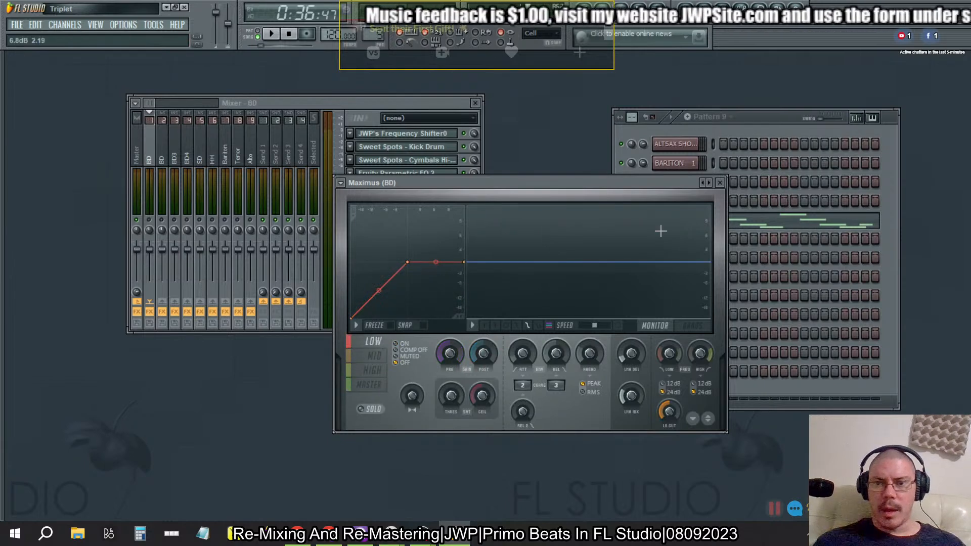
Load the Default preset in Maximus and set the high cutoff to 16000 Hz and the low cutoff to 30 Hz
left_click(705, 181)
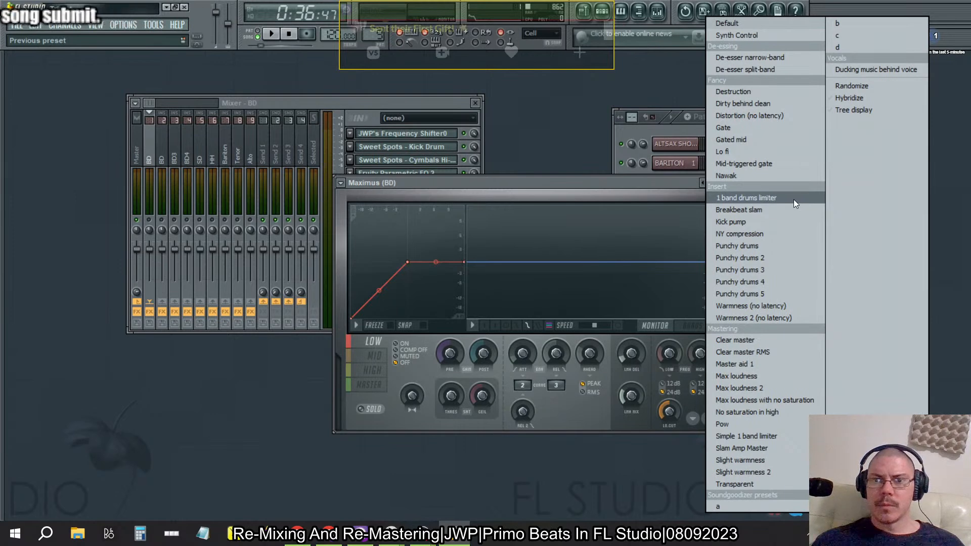
left_click(725, 22)
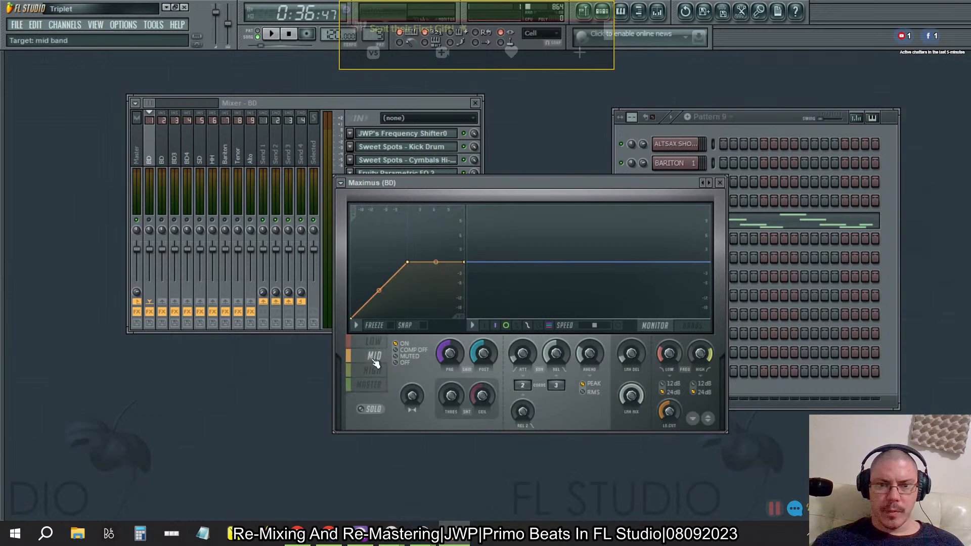
left_click_drag(700, 354, 700, 308)
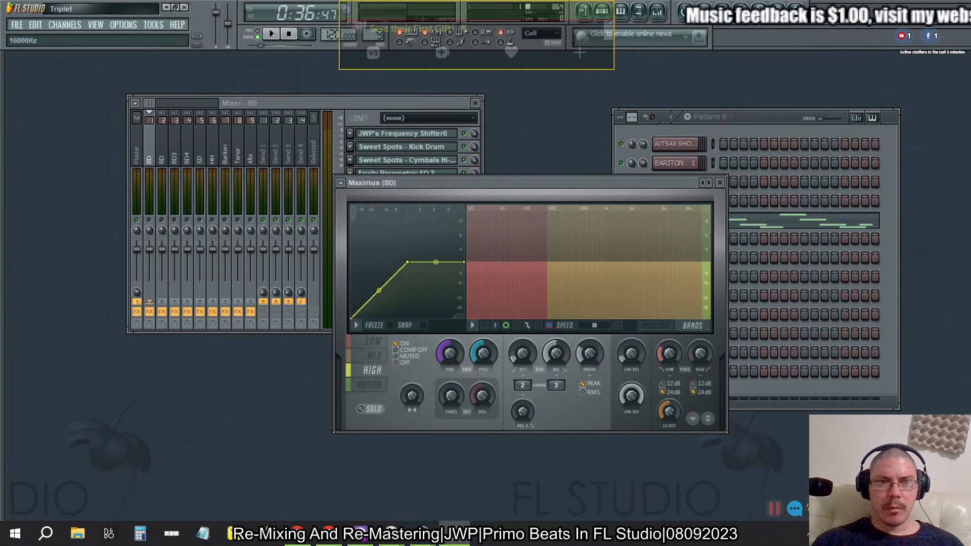
left_click_drag(670, 354, 669, 394)
left_click(670, 354)
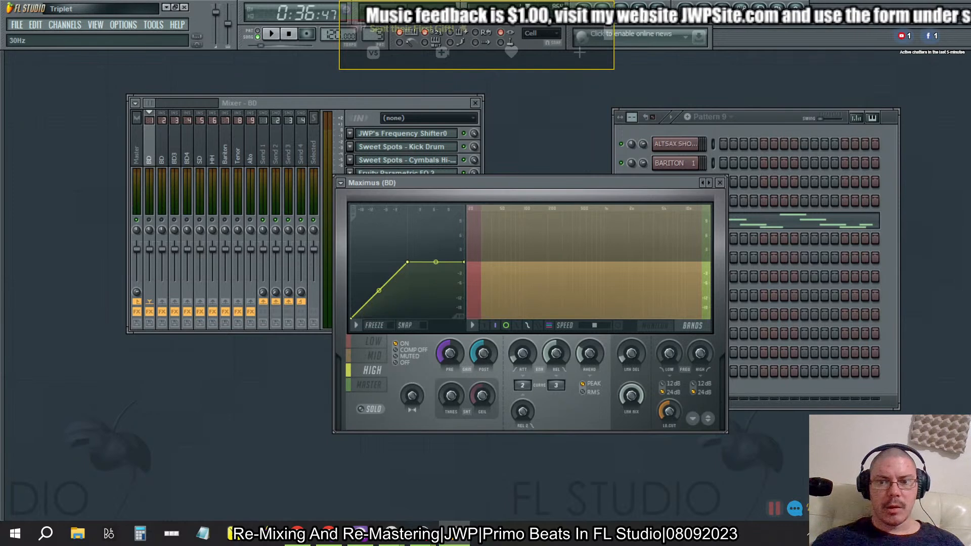
Fine-tune the Maximus cutoff and low-cut frequencies, switch the low band off and set the mid band's curves to 1
mouse_move(695, 358)
left_mouse_down()
mouse_move(695, 388)
mouse_move(694, 356)
left_mouse_up()
left_click_drag(663, 419, 663, 413)
left_click_drag(689, 365, 671, 352)
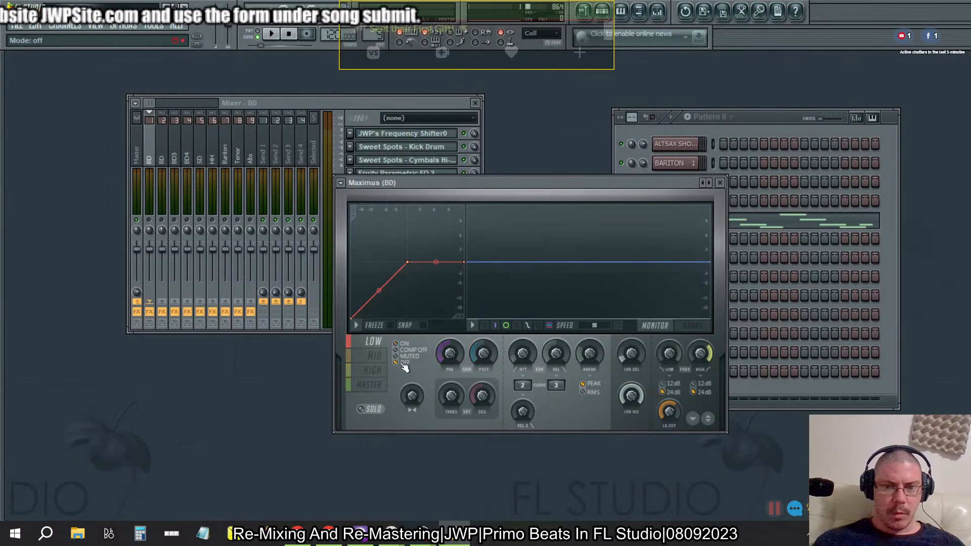
left_click(380, 359)
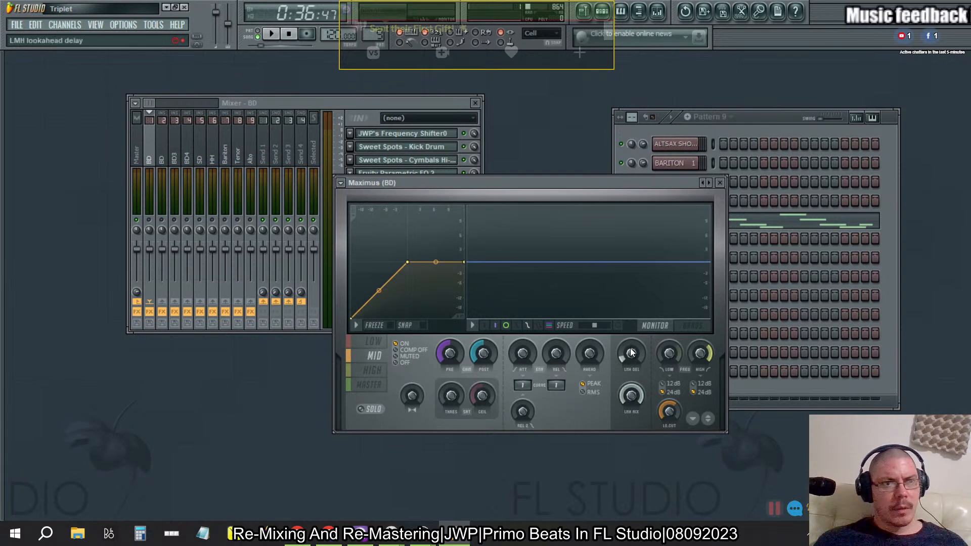
Read the Maximus manual sections on the band frequency and band process controls, and close the manual
key("F1")
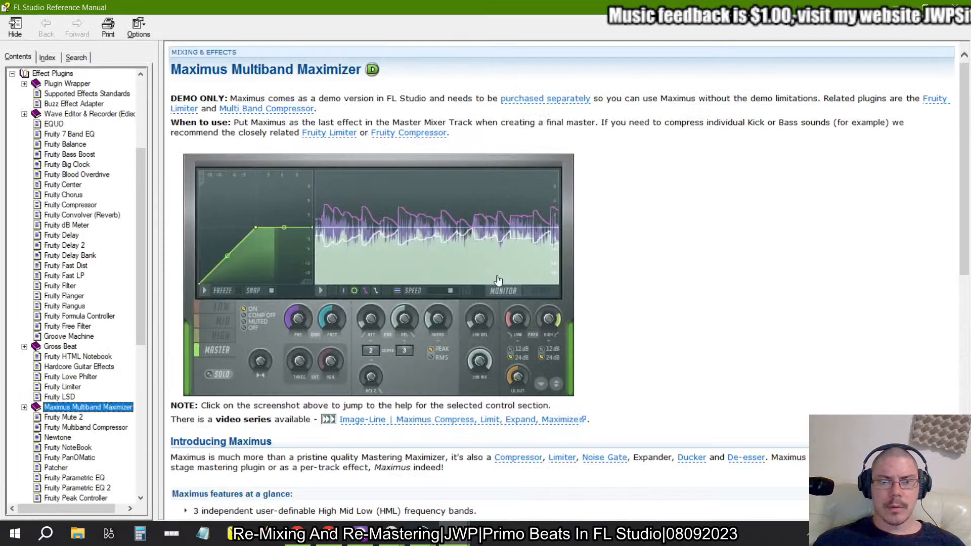
left_click(480, 321)
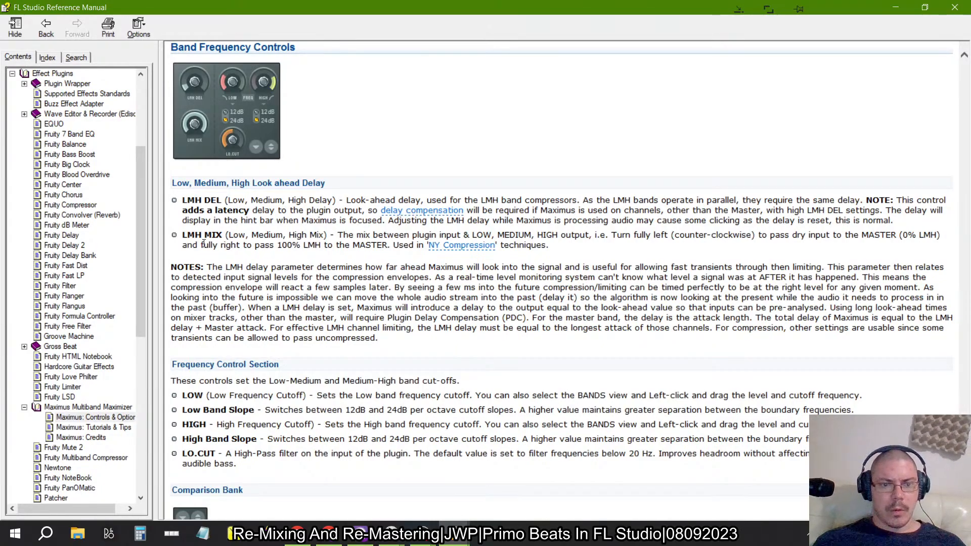
scroll(203, 243, "up", 20)
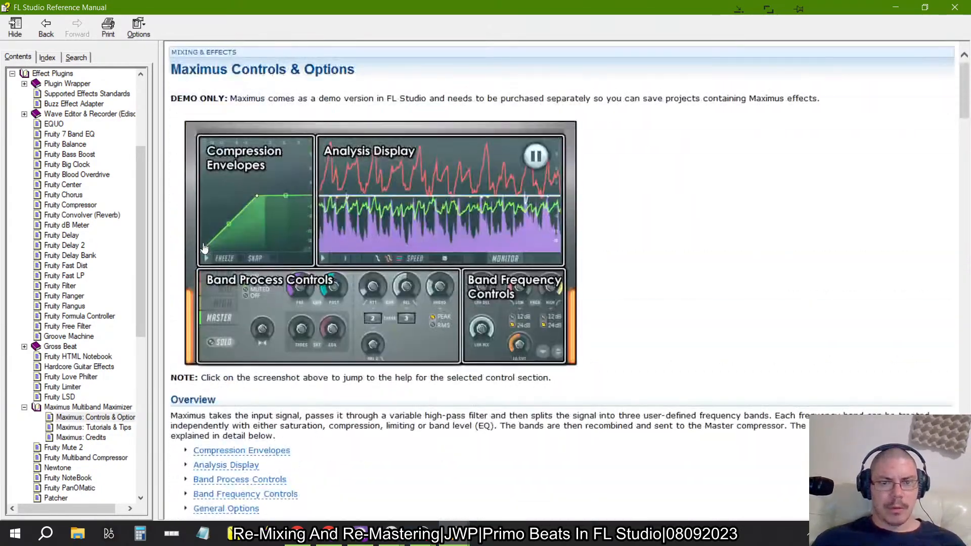
left_click(441, 289)
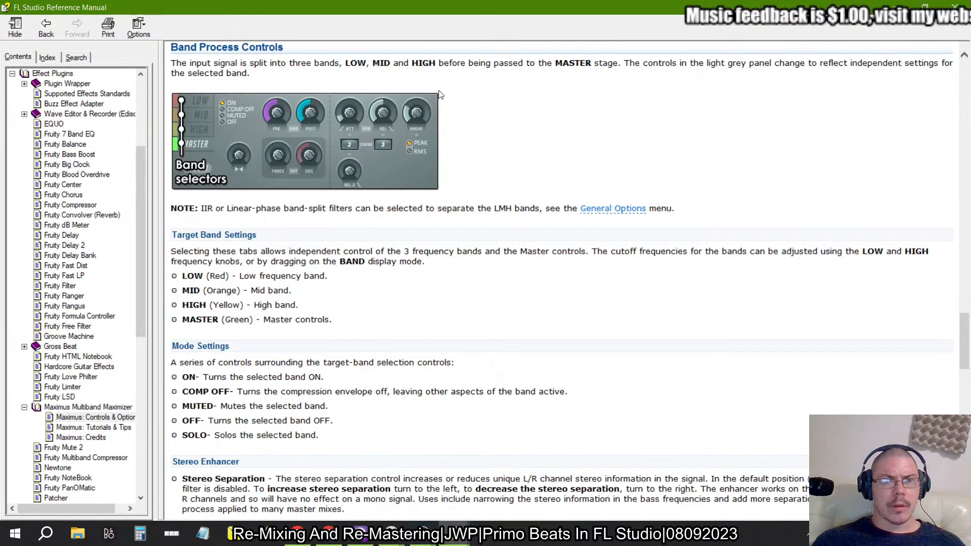
scroll(421, 275, "down", 4)
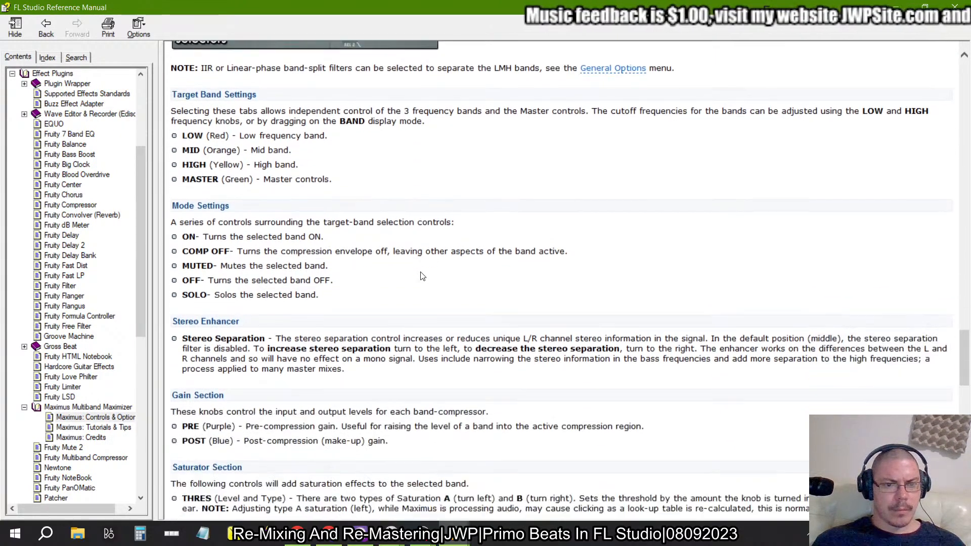
scroll(421, 275, "down", 3)
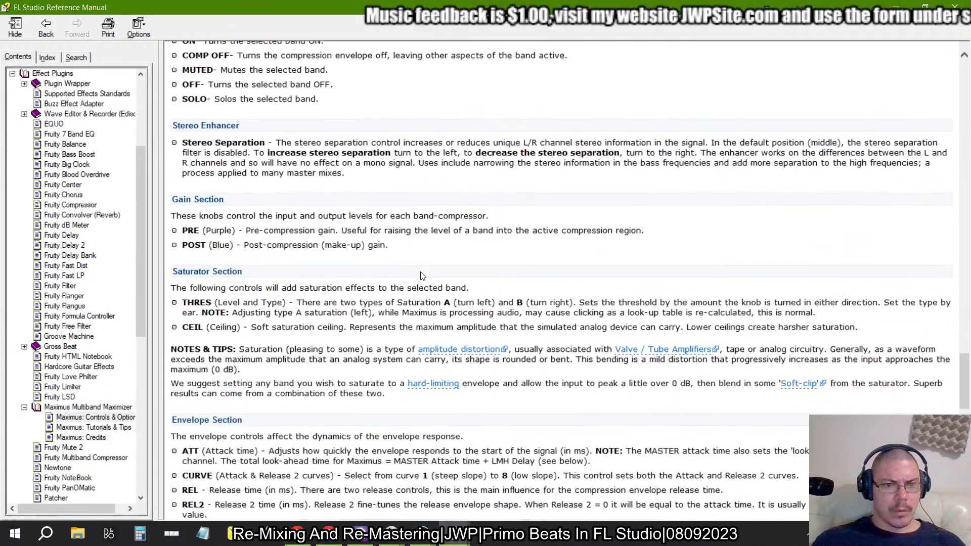
scroll(421, 272, "down", 4)
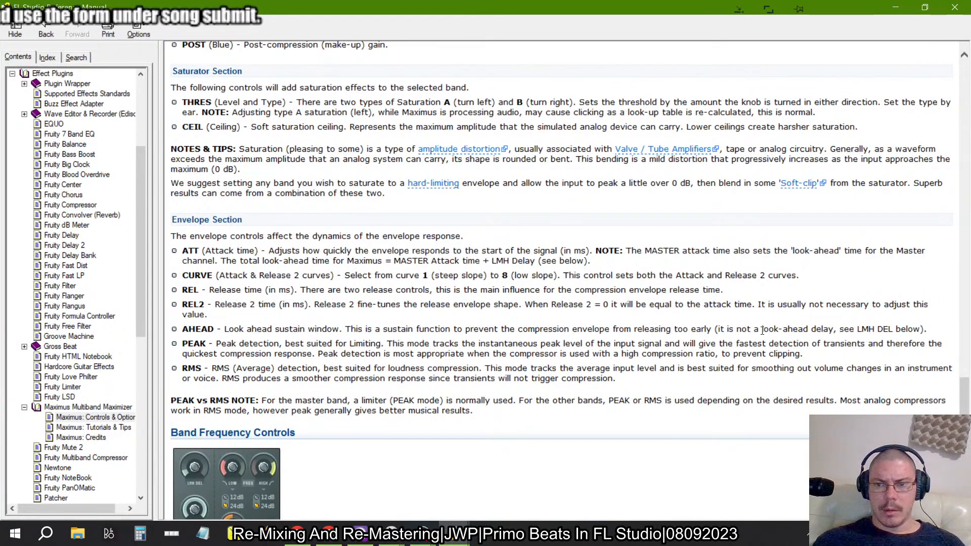
left_click(953, 8)
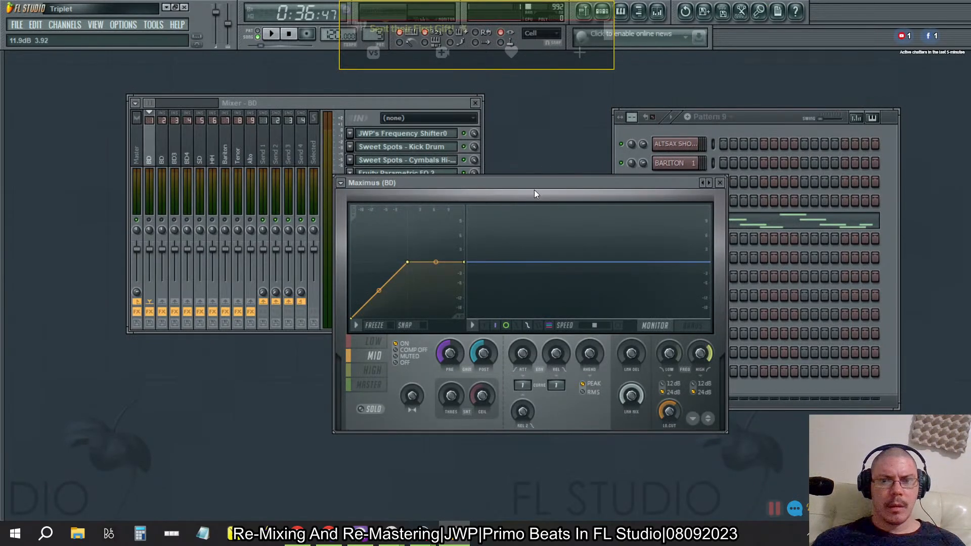
Try raising the mid band's lookahead window and the LMH delay to maximum, checking the latency of Maximus in the mixer
left_click(387, 105)
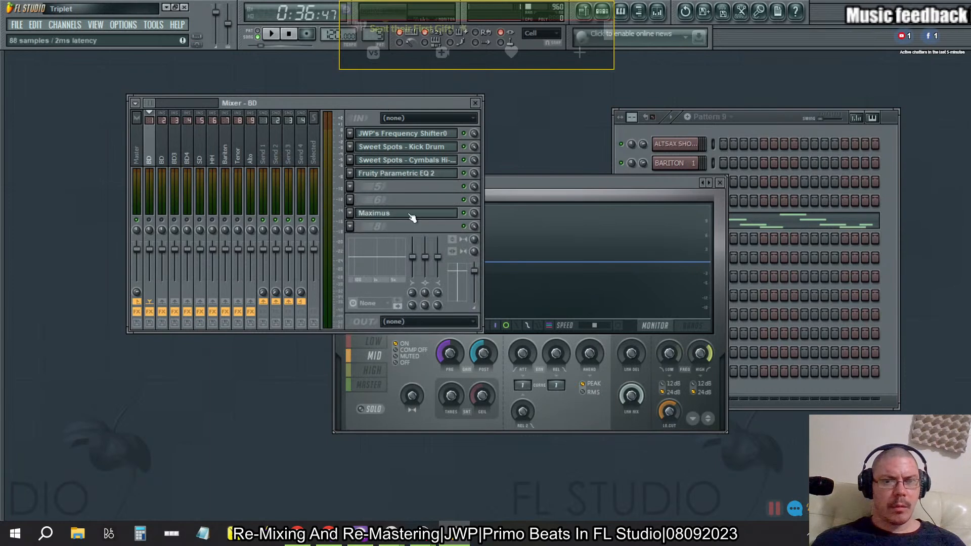
left_click(589, 353)
left_click(400, 101)
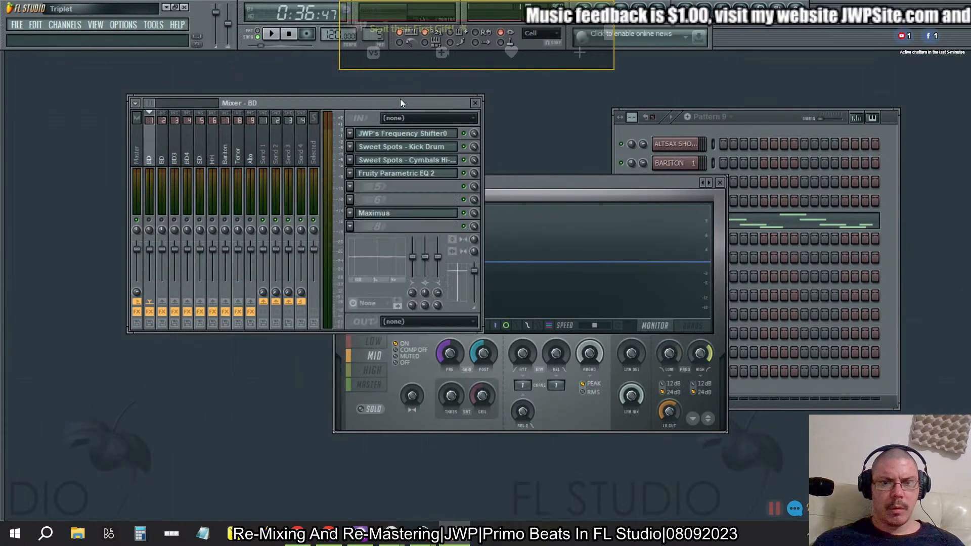
left_click(624, 349)
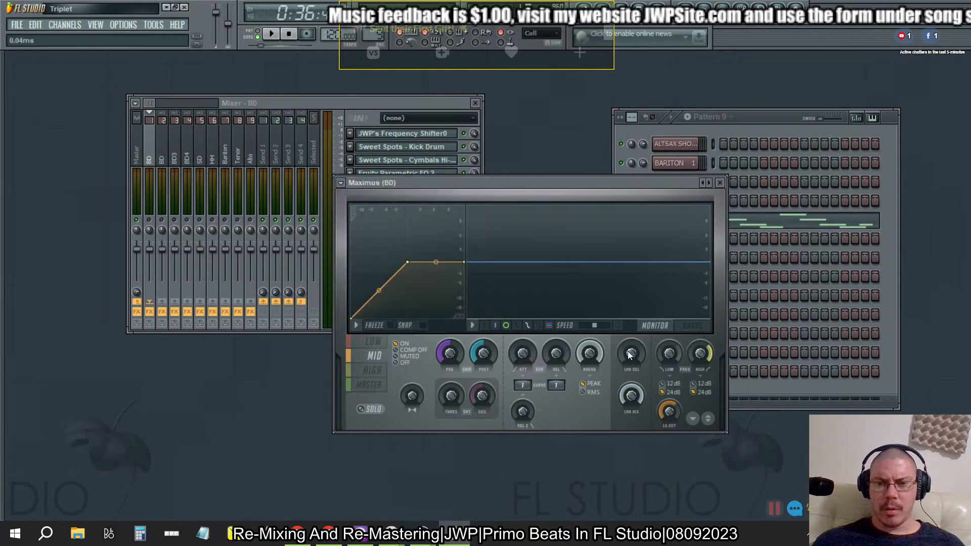
left_click(423, 101)
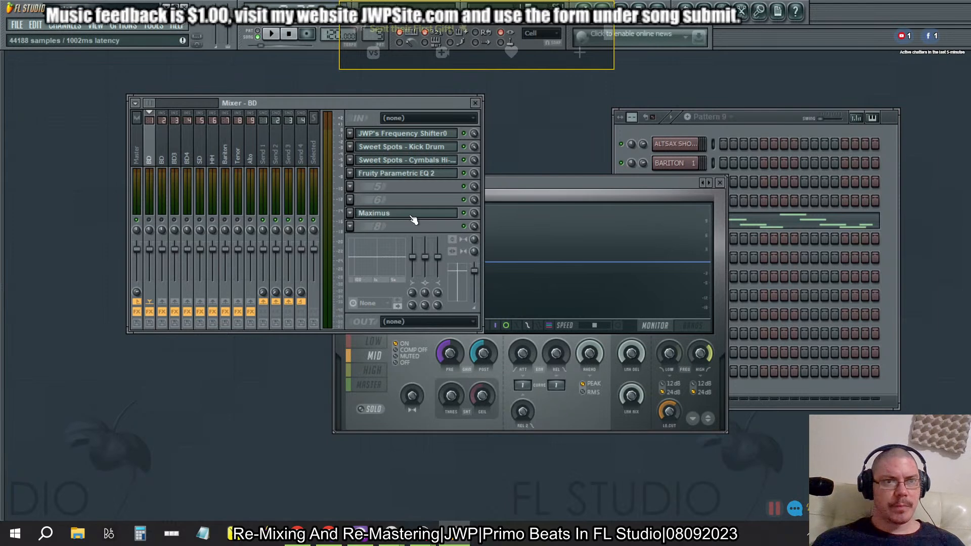
Reset the LMH delay to 2.00 ms and the mid band's lookahead window to its default
right_click(626, 351)
left_click(651, 356)
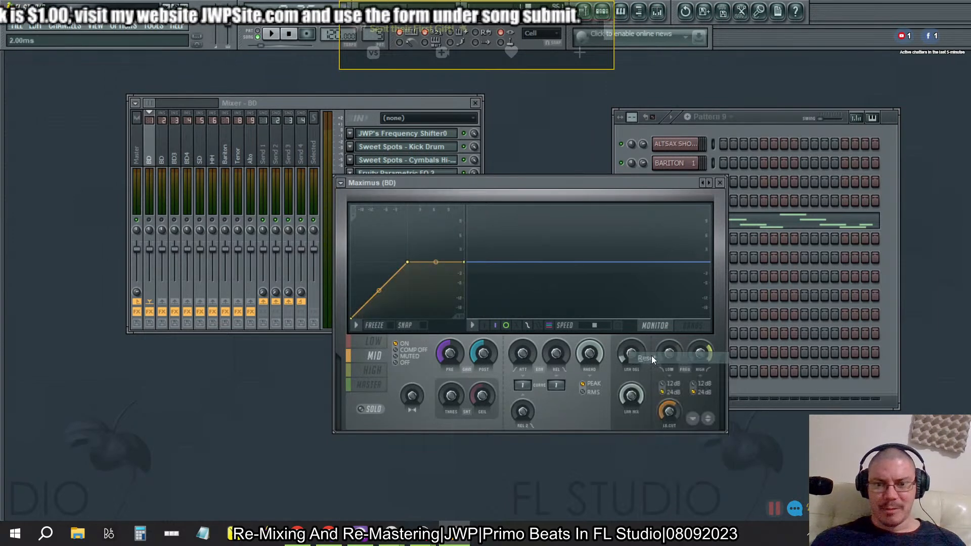
right_click(590, 362)
left_click(599, 366)
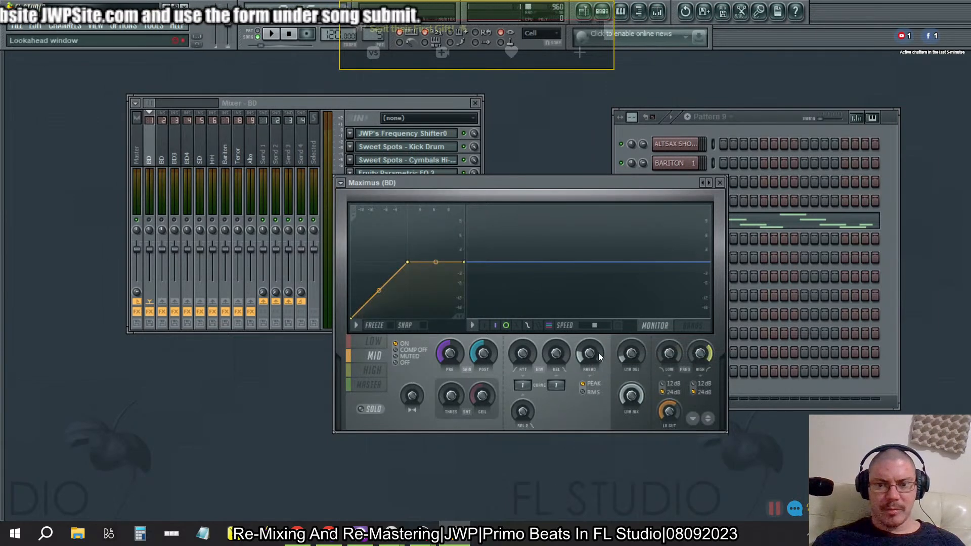
Turn the Maximus LMH delay and the lookahead windows of the bands down to minimum, checking the low and master bands
left_click_drag(629, 349, 629, 355)
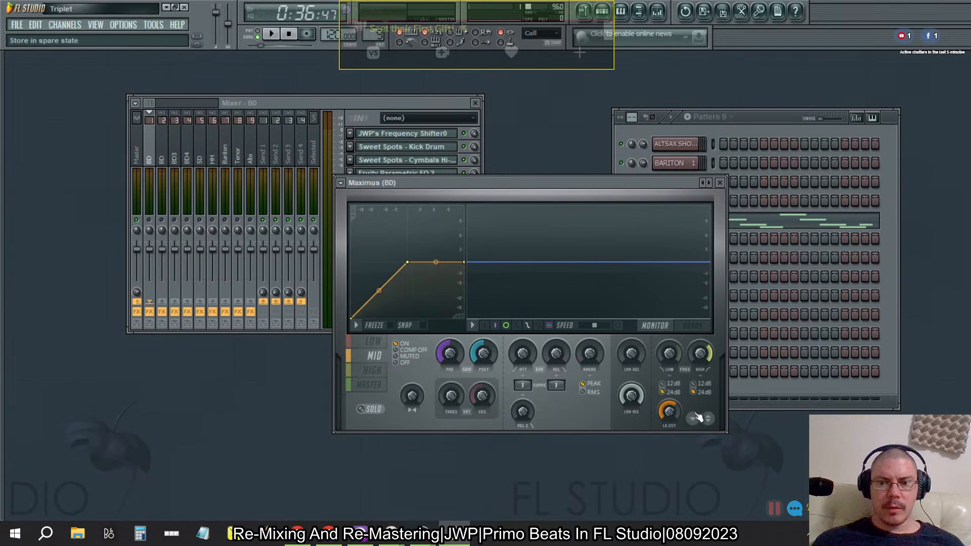
left_click(384, 342)
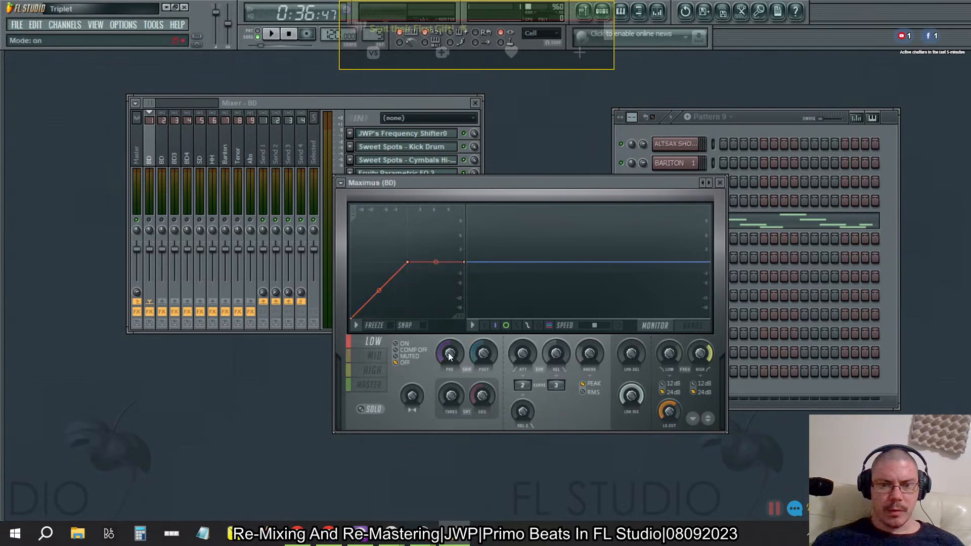
left_click(382, 356)
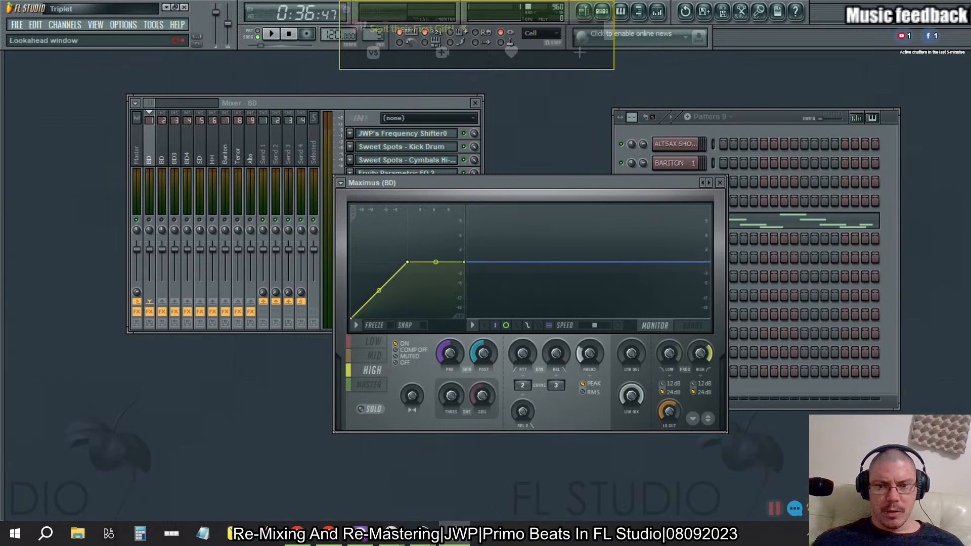
left_click(375, 384)
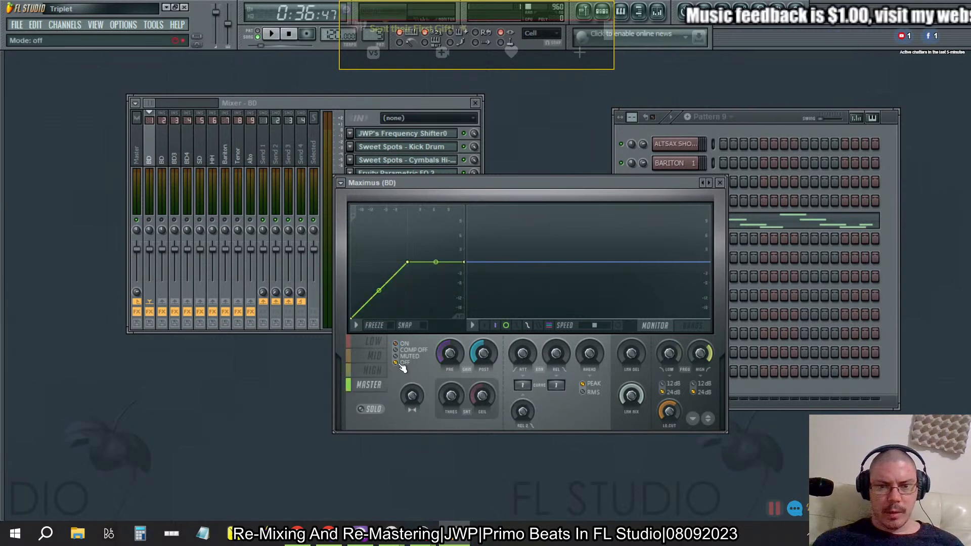
left_click(373, 371)
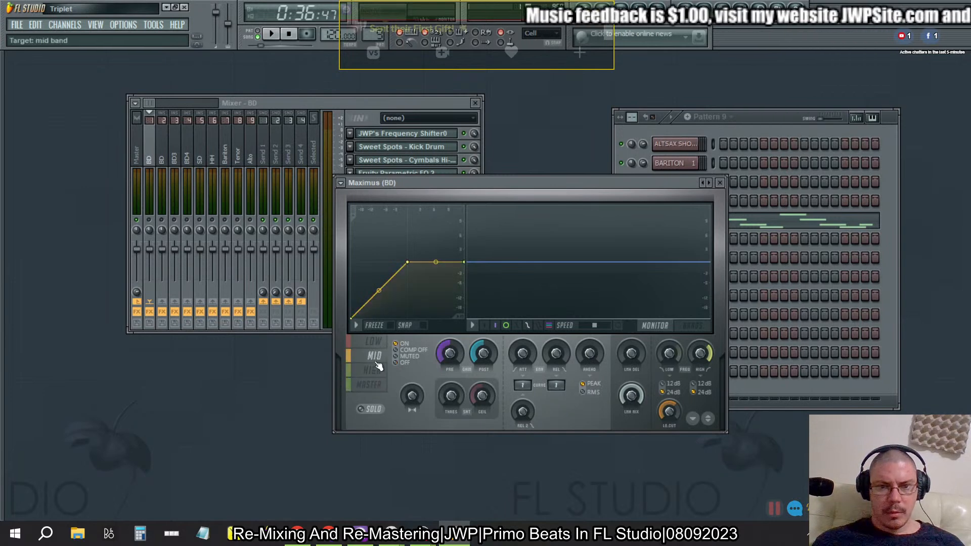
Set the high band's attack and release curves to 1 and compare the settings of the mid, high and master bands
left_click_drag(523, 386, 523, 374)
left_click(375, 357)
left_click(374, 372)
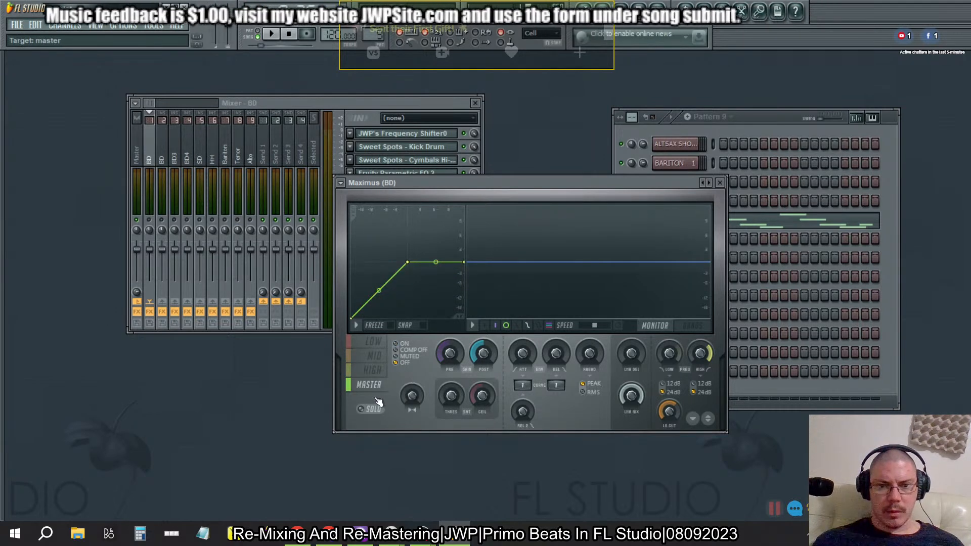
left_click(370, 384)
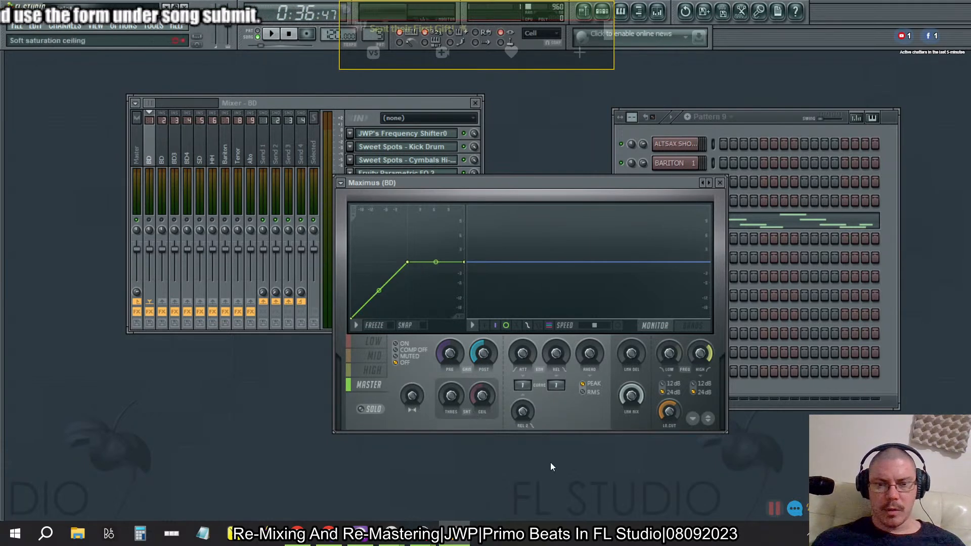
left_click(378, 361)
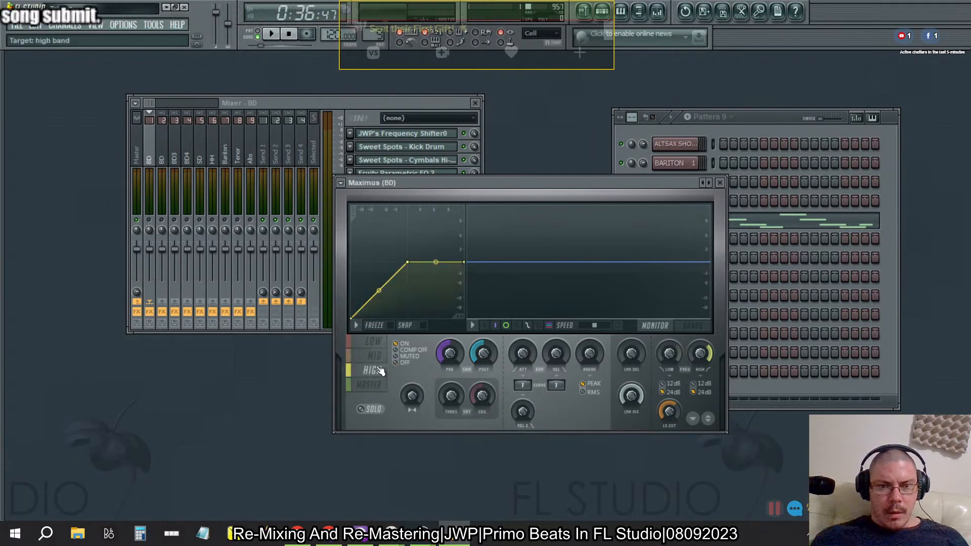
left_click(378, 383)
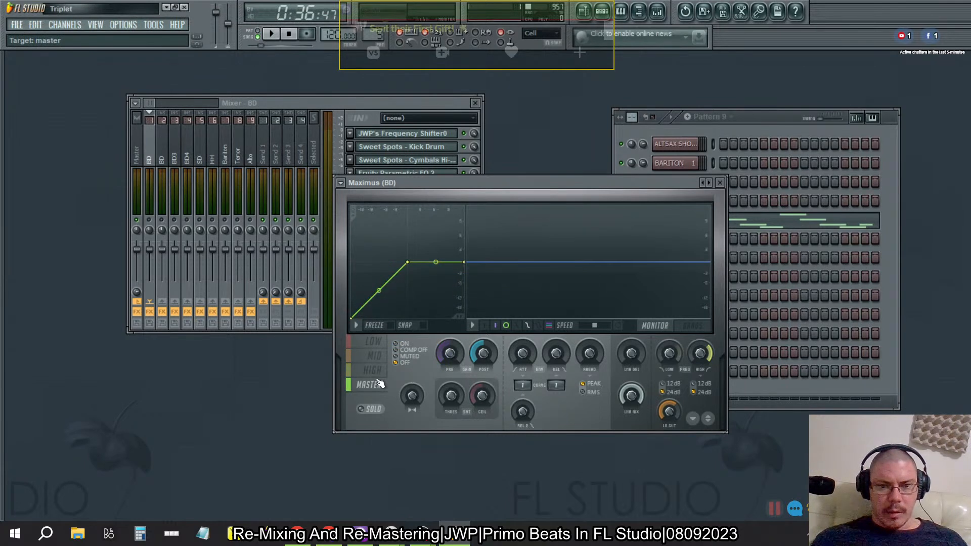
left_click(378, 372)
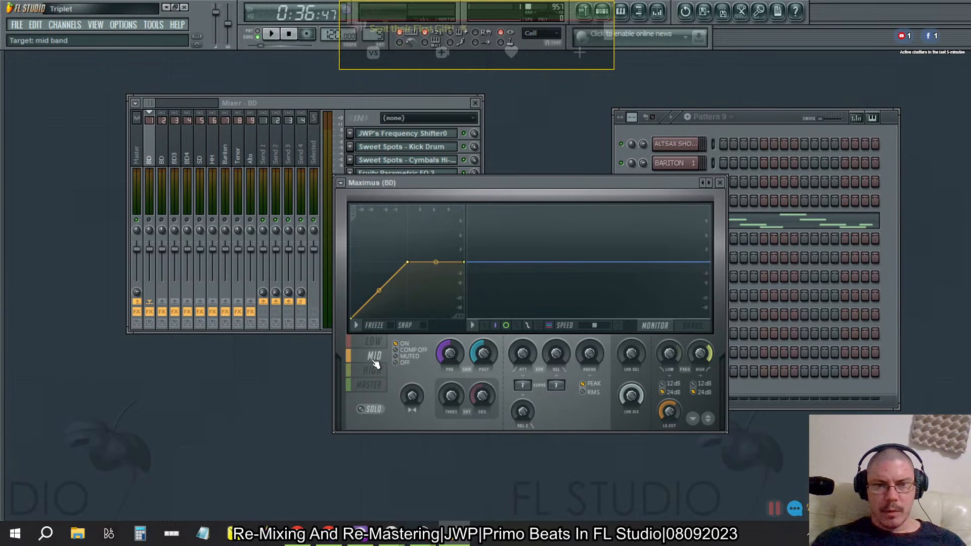
Play the song with the Maximus display switched to the bands view and examine the spectrum around the high band frequency
left_click(214, 252)
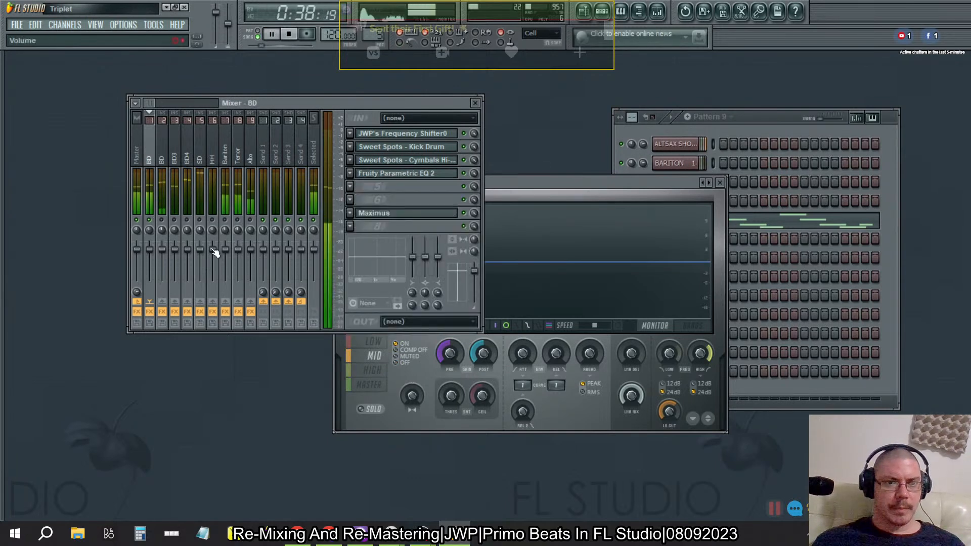
left_click(635, 181)
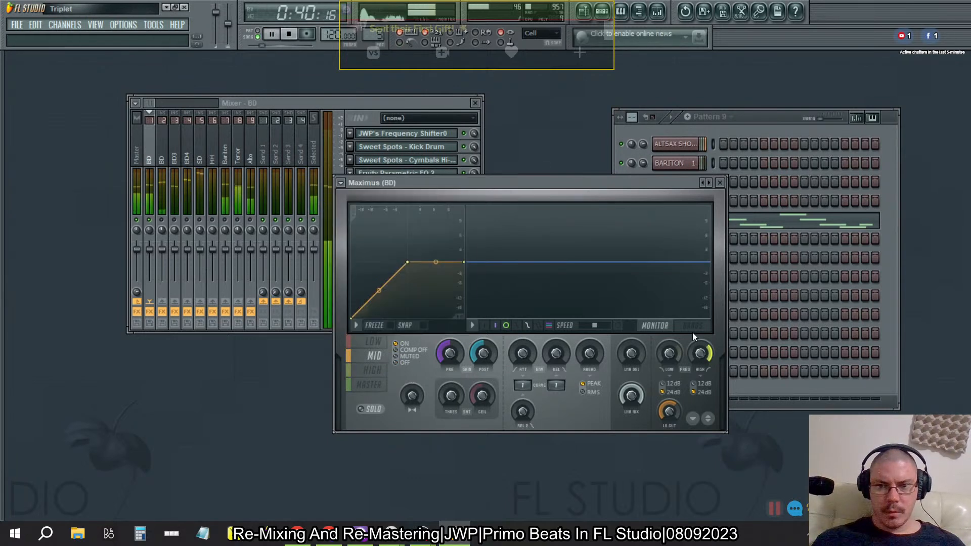
left_click(692, 326)
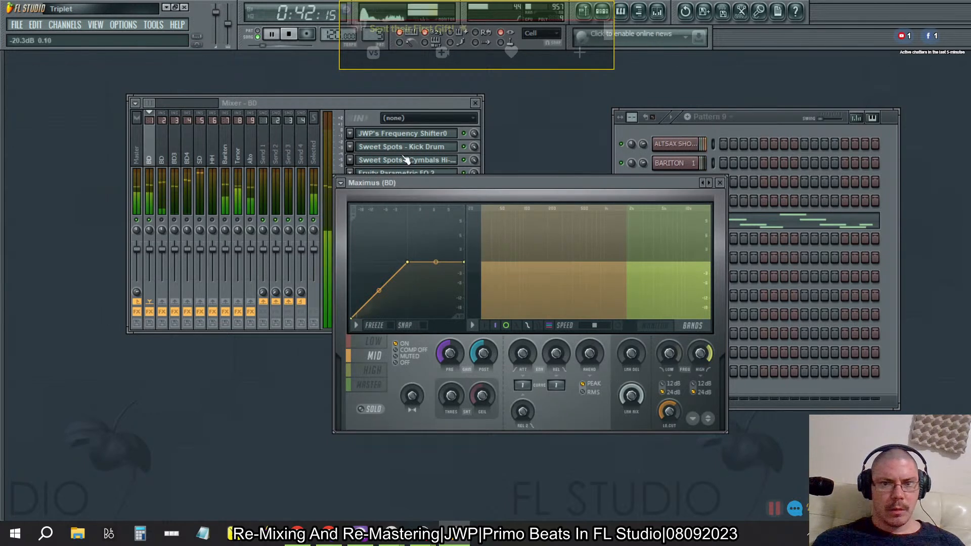
left_click(371, 108)
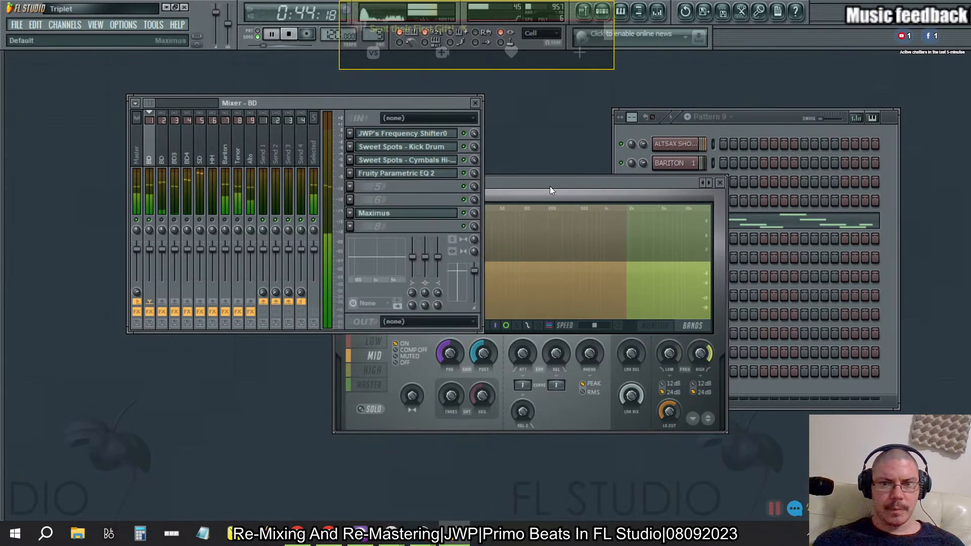
left_click(527, 200)
left_click_drag(469, 188, 405, 220)
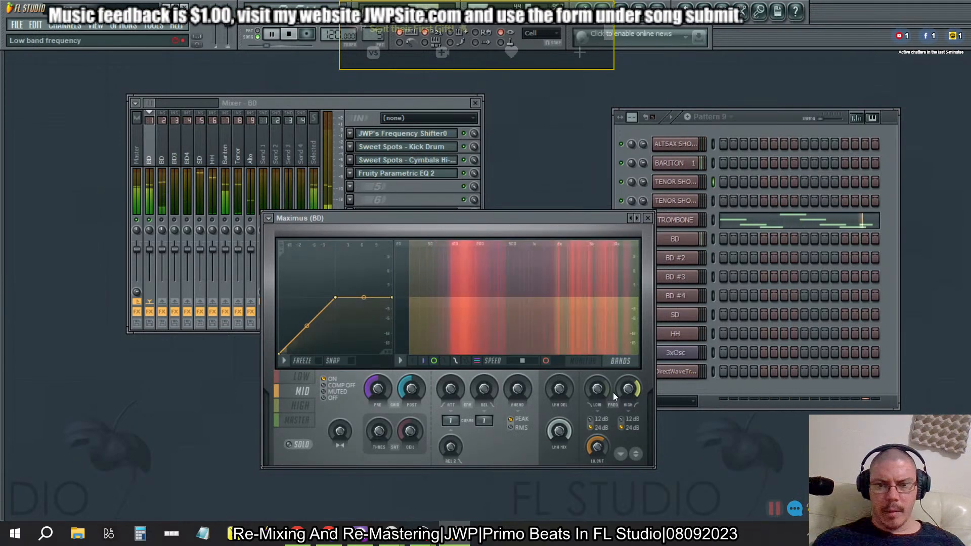
left_click_drag(628, 389, 628, 391)
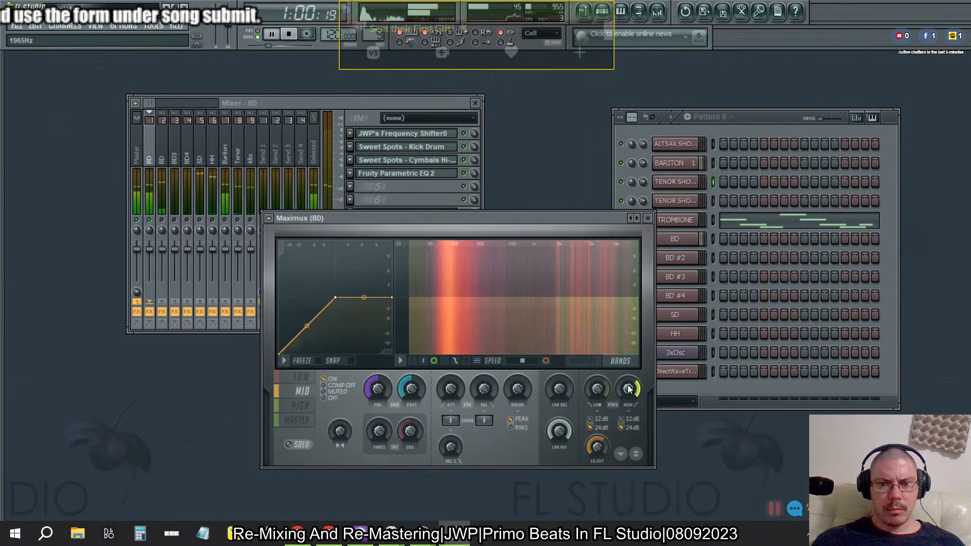
Check the presence frequency in Sweet Spots - Cymbals Hi-Hat and set the Maximus high band frequency to 5000 Hz
left_click(151, 159)
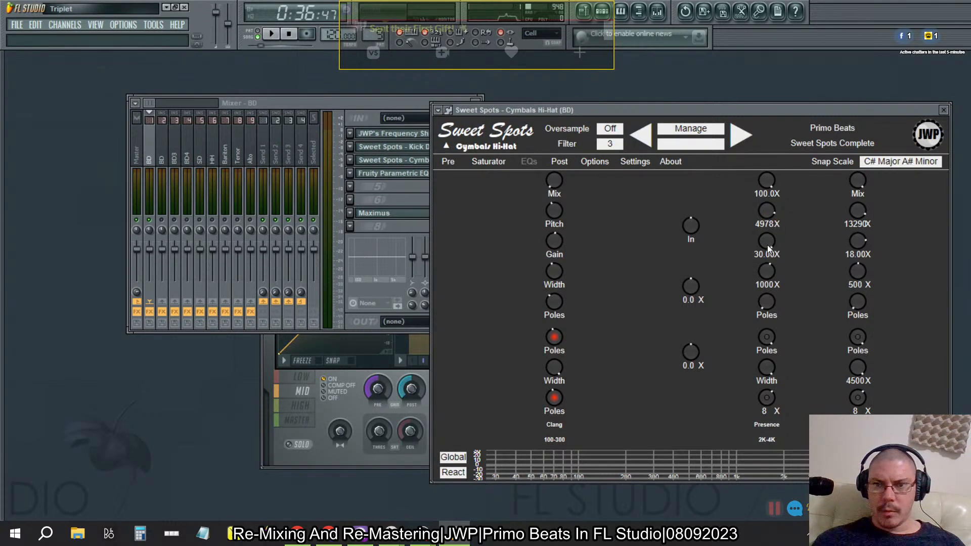
left_click(362, 457)
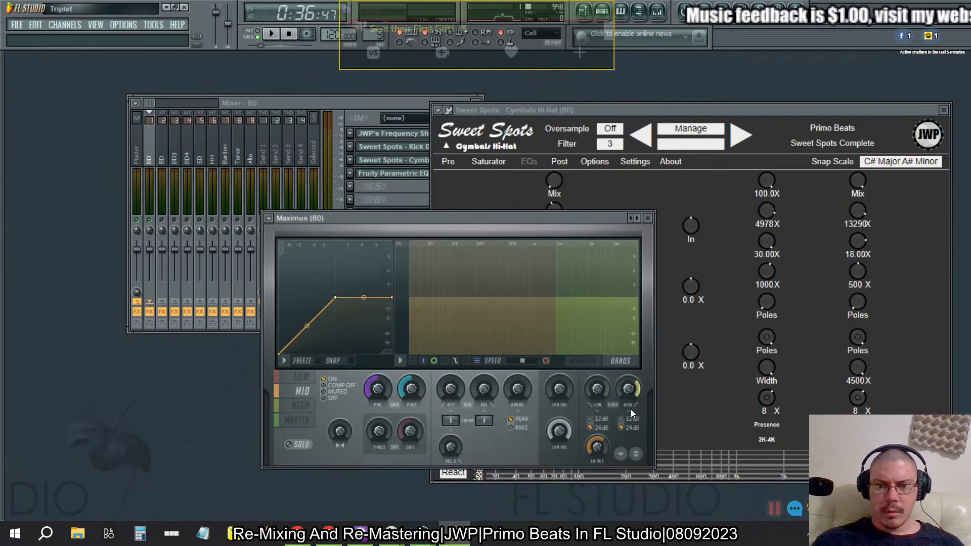
left_click_drag(628, 389, 628, 376)
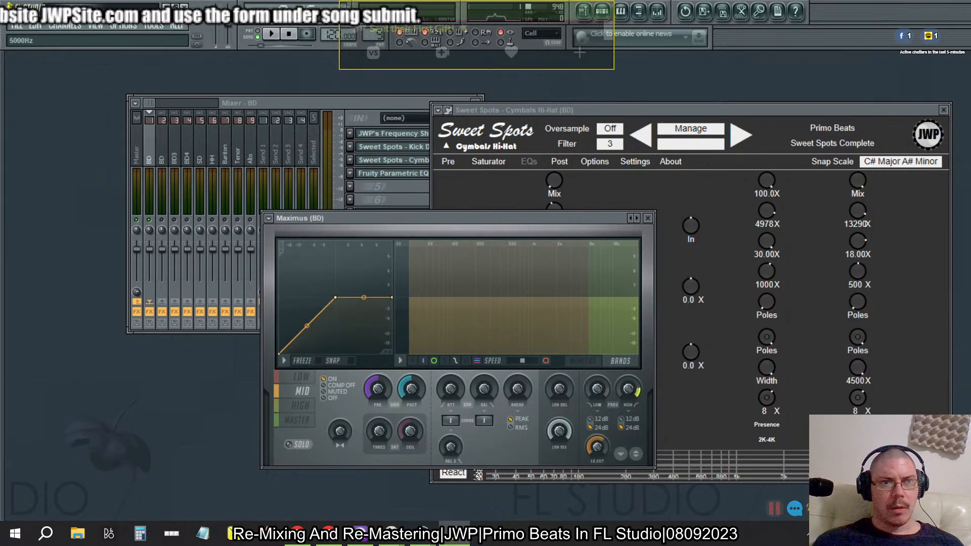
Inspect Fruity Parametric EQ 2 on the second BD mixer track and move it up one effect slot
left_click_drag(239, 151, 170, 160)
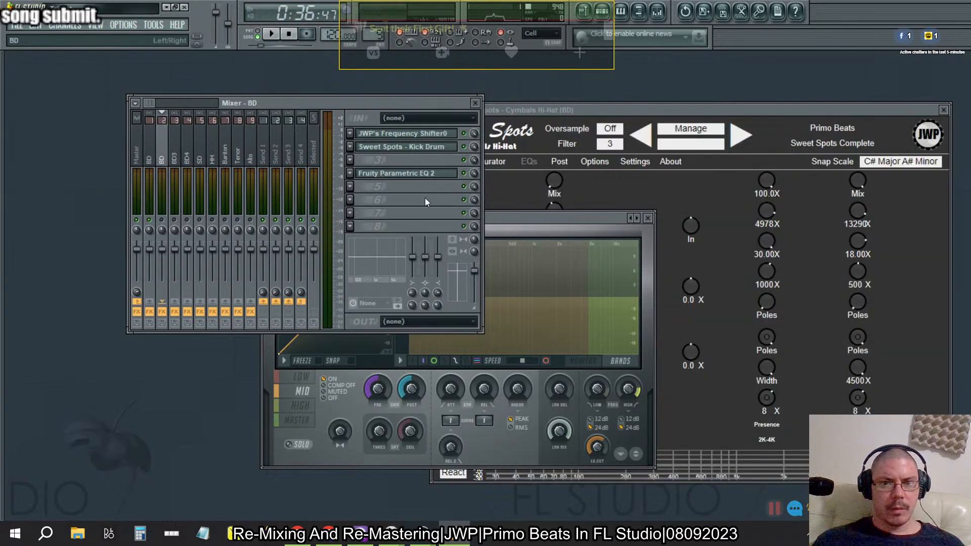
left_click(404, 174)
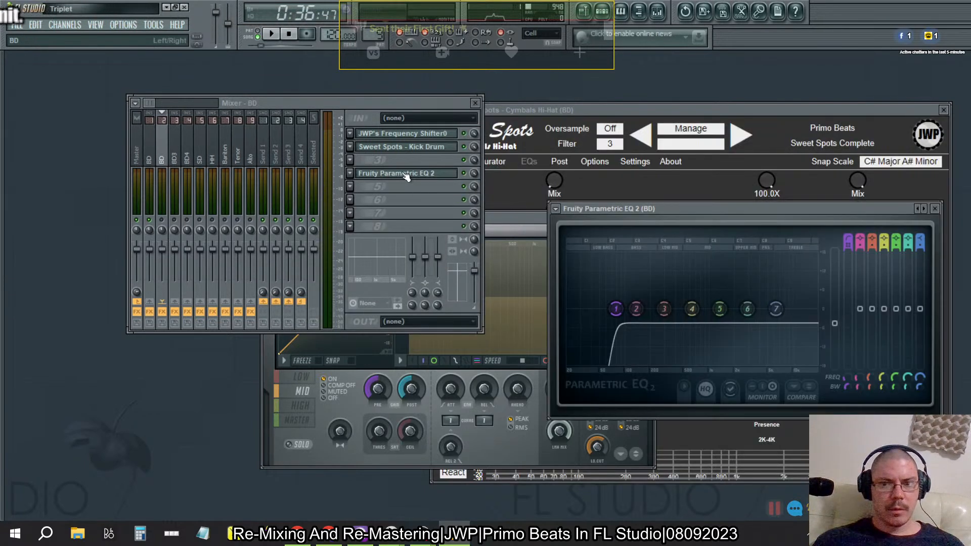
left_click(936, 209)
left_click(350, 174)
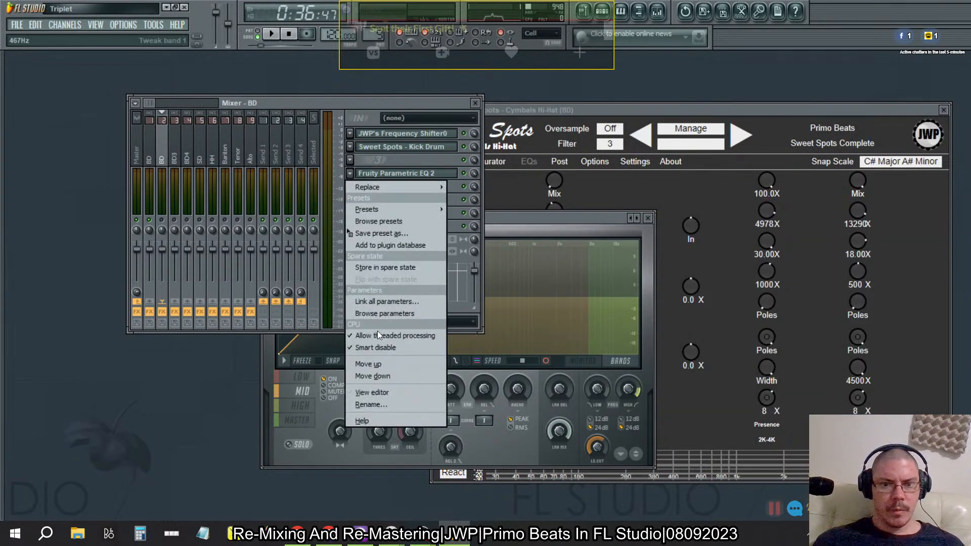
left_click(374, 365)
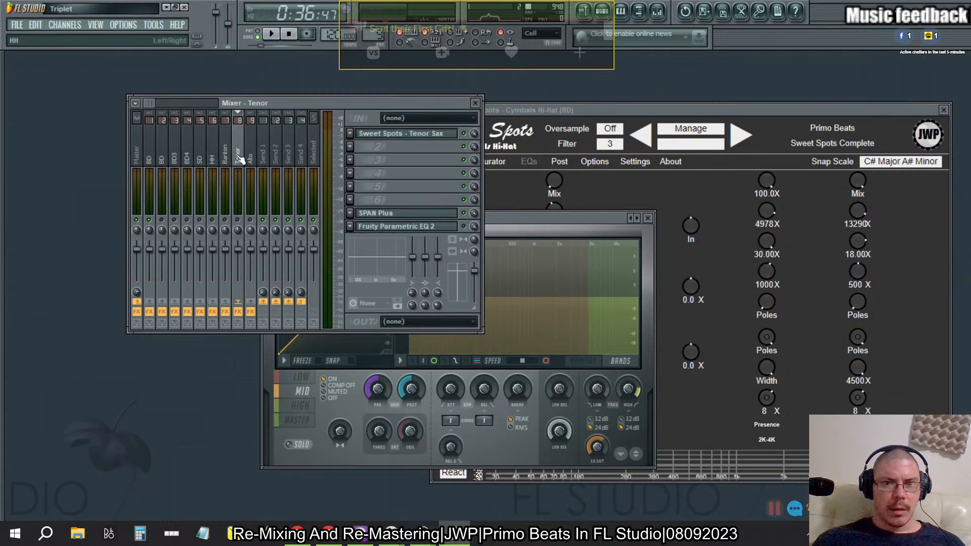
Move Maximus up to effect slot 6 on the first BD mixer track and bring its window to the front
left_click(140, 158)
left_click(148, 162)
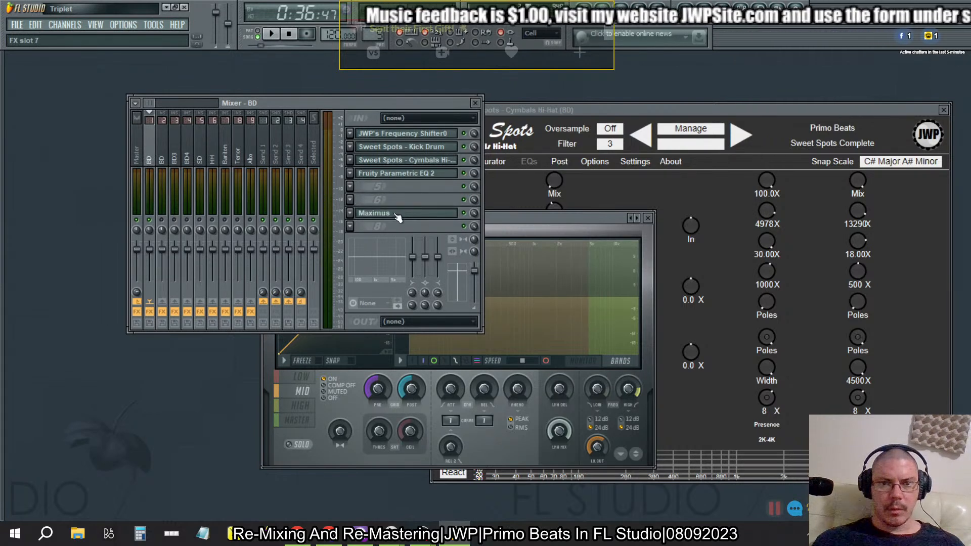
scroll(396, 215, "up", 1)
left_click(532, 221)
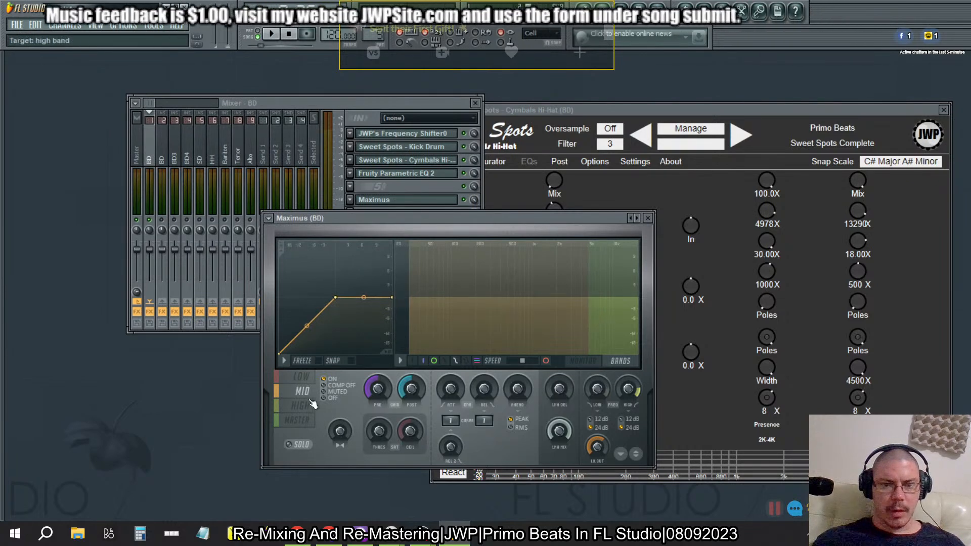
Play the song and try lowering the last point of the Maximus mid band envelope before levelling it again at 0 dB
left_click(273, 34)
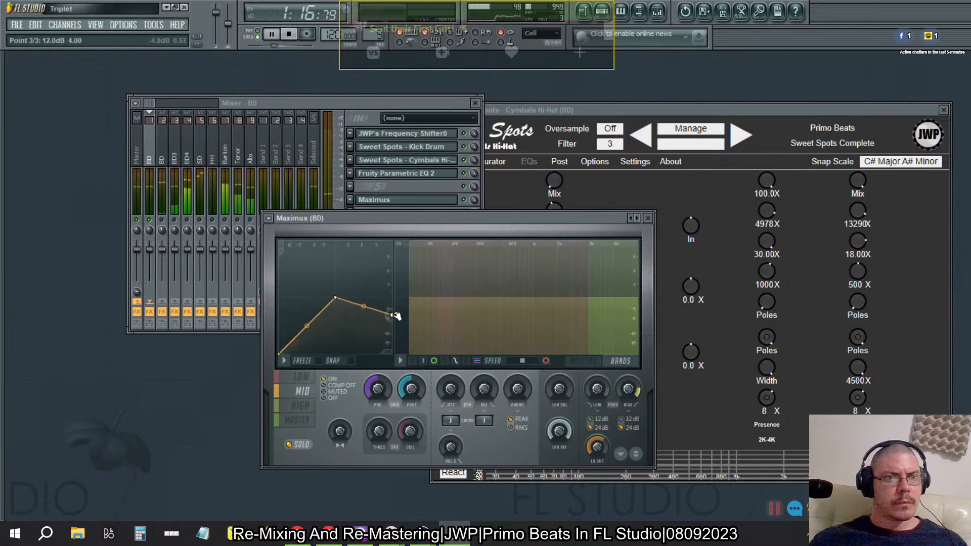
left_click_drag(395, 328, 394, 319)
right_click(388, 320)
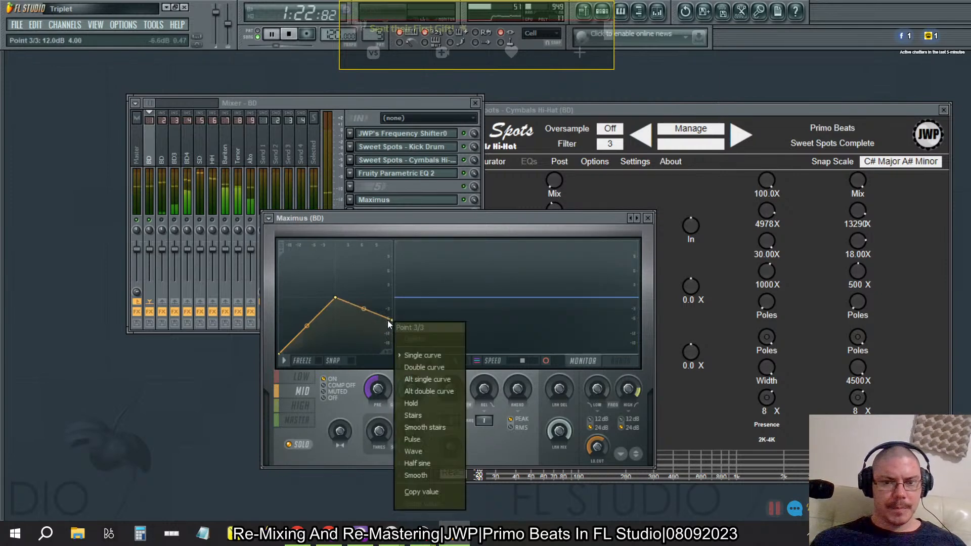
left_click(352, 405)
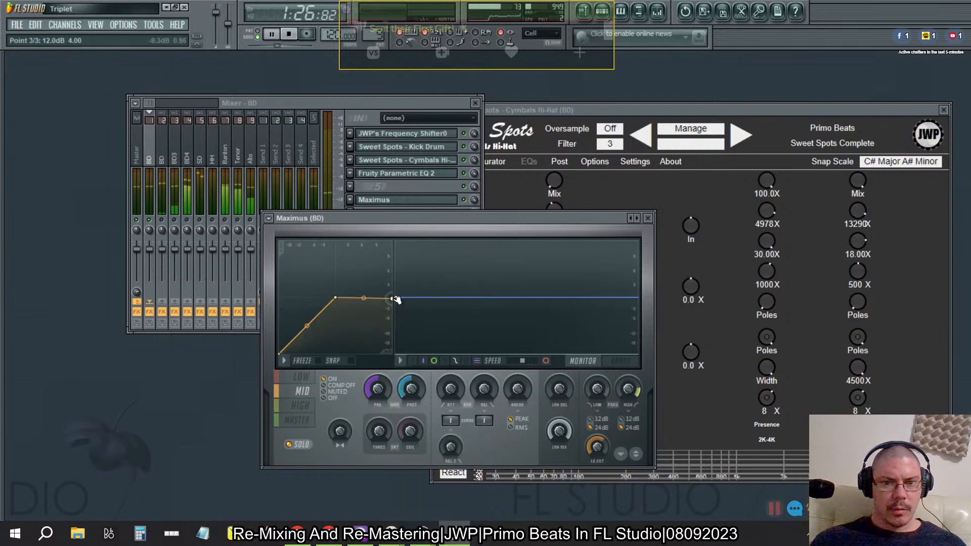
mouse_move(392, 297)
left_mouse_down()
mouse_move(396, 311)
mouse_move(393, 297)
left_mouse_up()
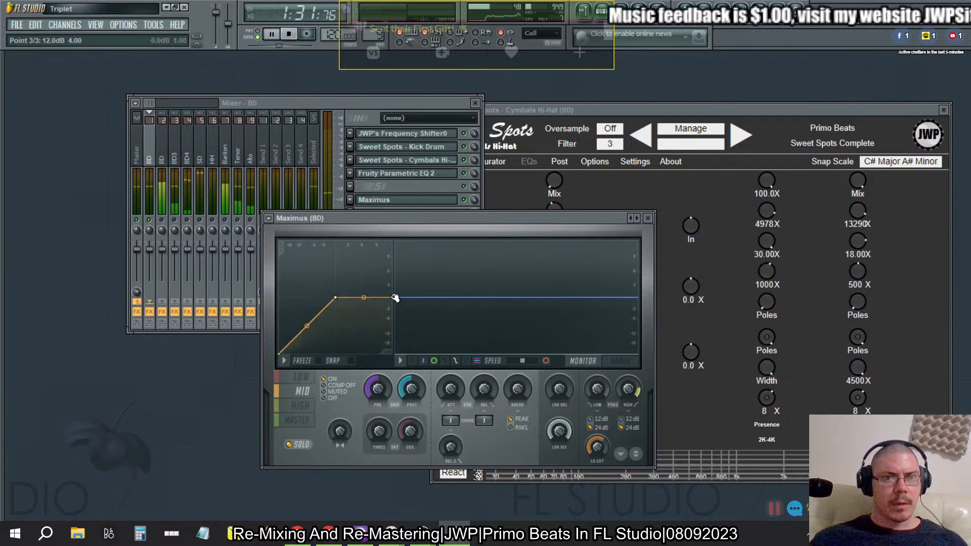
Close Maximus and reset the main level of Fruity Parametric EQ 2 on the first BD track to 0 dB
left_click(647, 217)
left_click(432, 175)
left_click(432, 176)
left_click(432, 175)
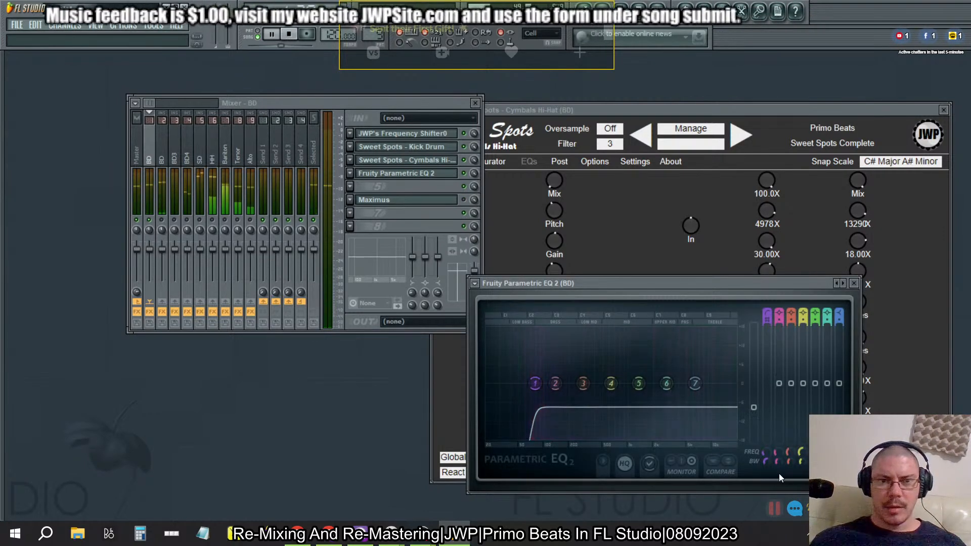
right_click(758, 406)
left_click(769, 381)
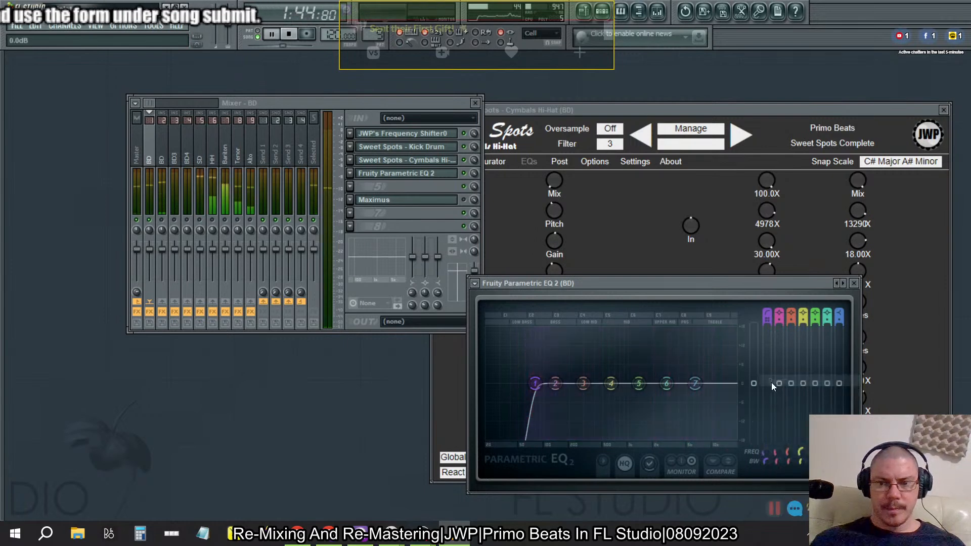
Try raising the equalizer's main level, ending at 1.5 dB, then reset it and close the equalizer
left_click_drag(754, 375, 753, 374)
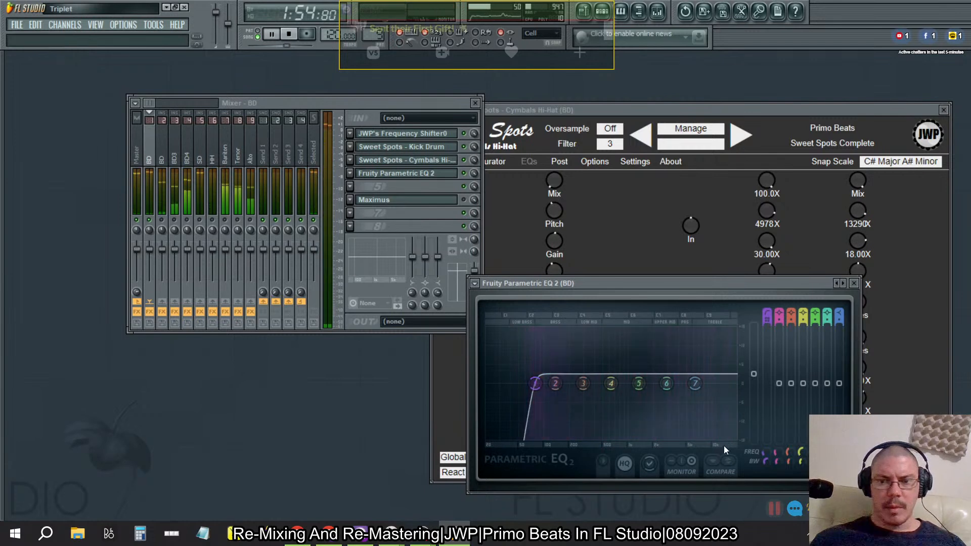
left_click_drag(753, 374, 753, 380)
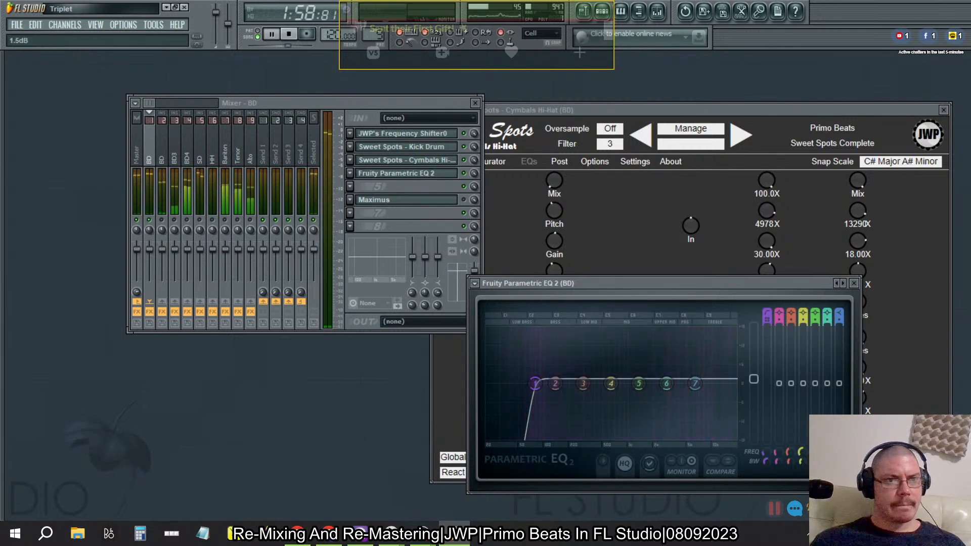
right_click(754, 380)
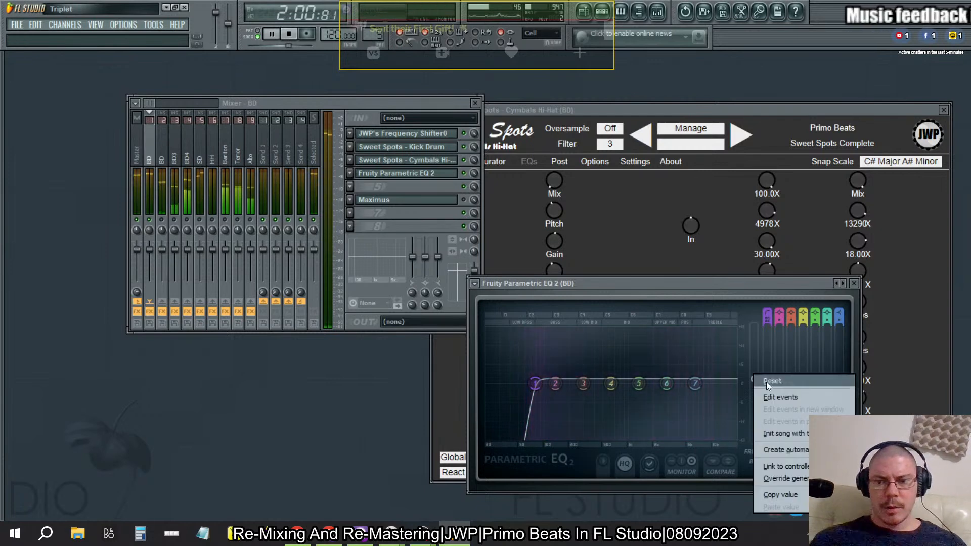
left_click(763, 381)
left_click(854, 283)
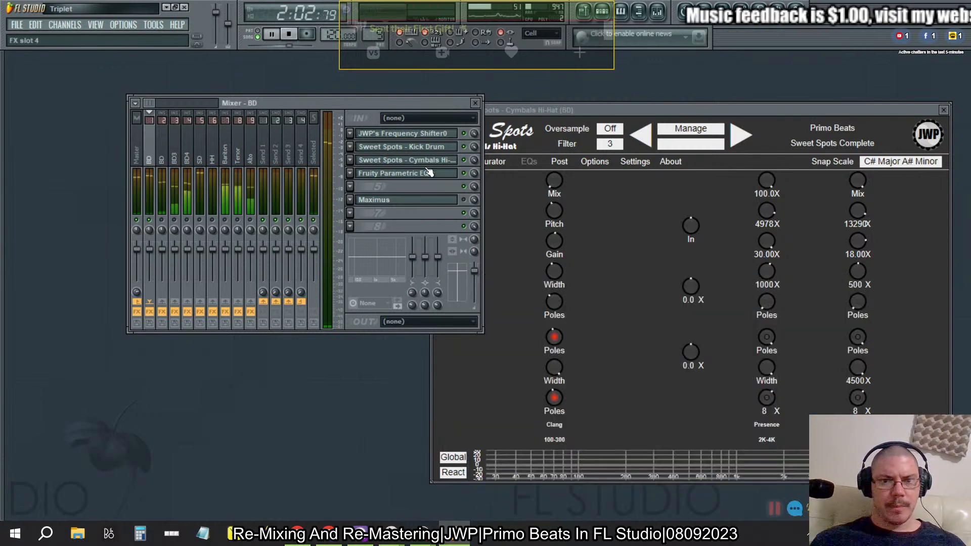
Open Sweet Spots - Cymbals Hi-Hat on the BD track, try its bottom centre level at 3.00, settle on 1.50 and close it
left_click(447, 159)
left_click(448, 160)
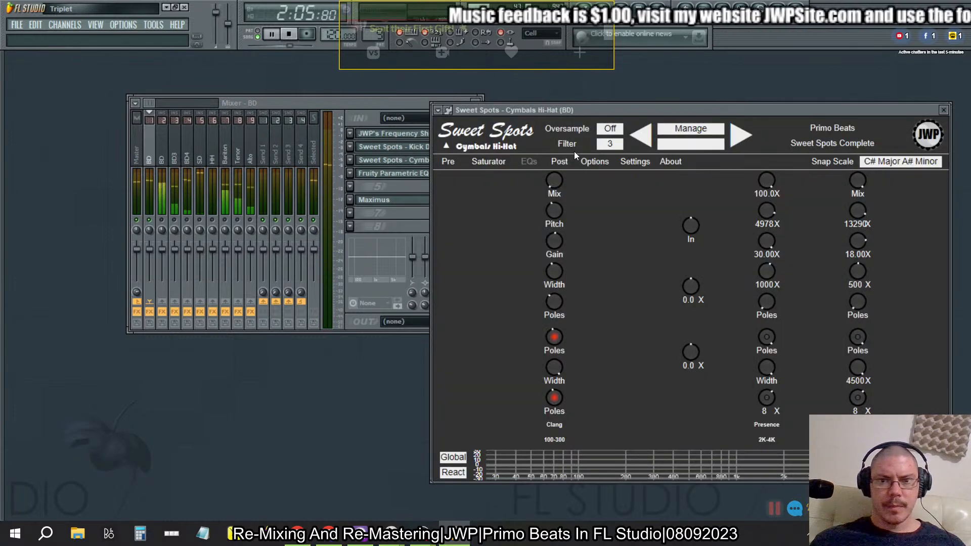
right_click(691, 350)
left_click(727, 398)
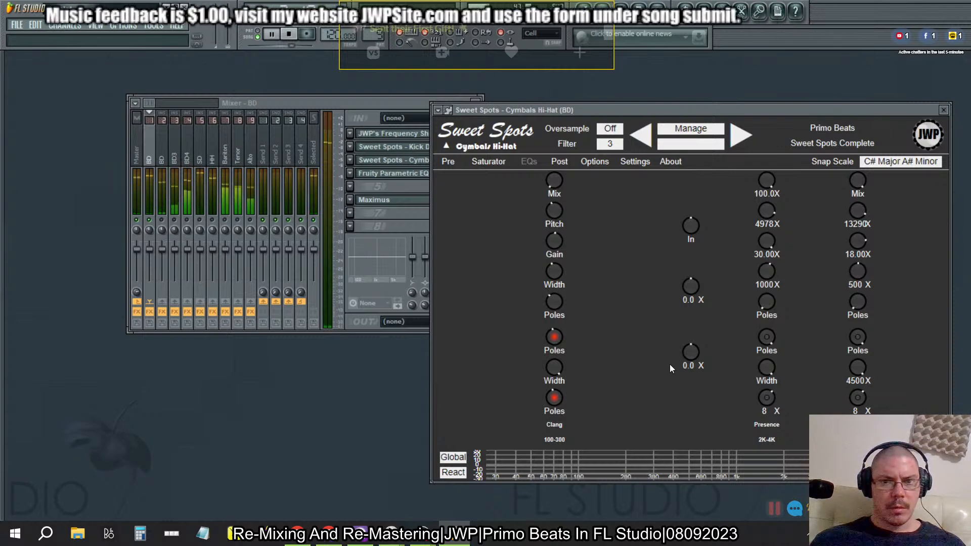
mouse_move(687, 350)
left_mouse_down()
mouse_move(690, 335)
mouse_move(691, 344)
left_mouse_up()
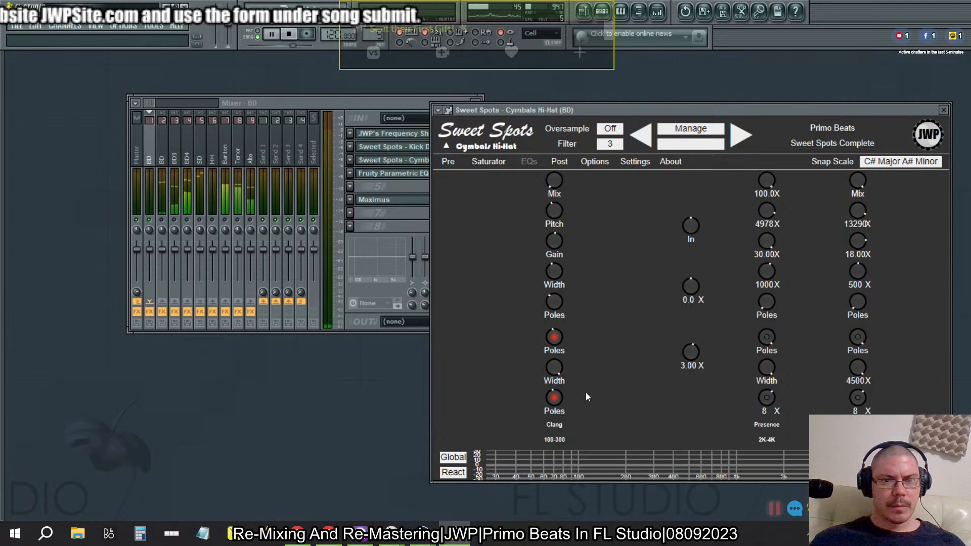
right_click(691, 353)
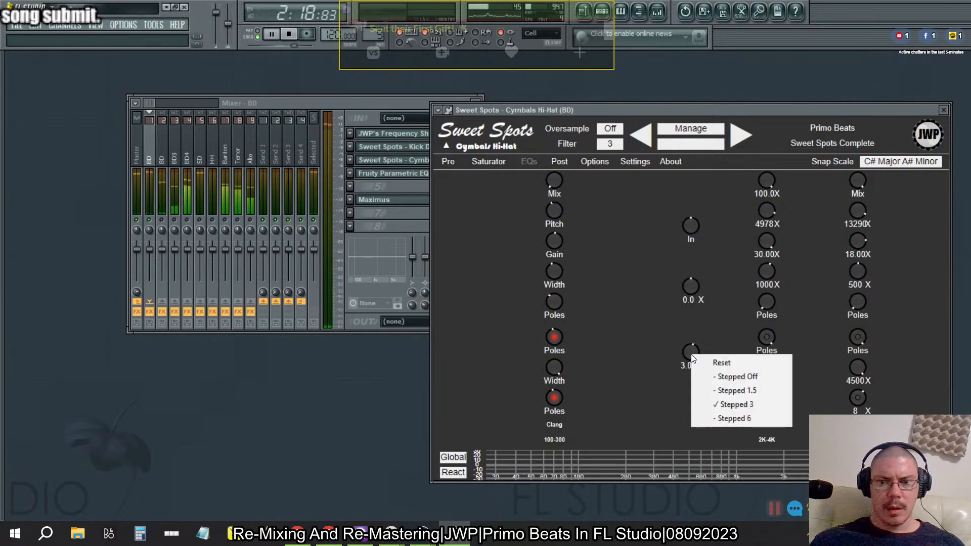
left_click_drag(693, 355, 701, 425)
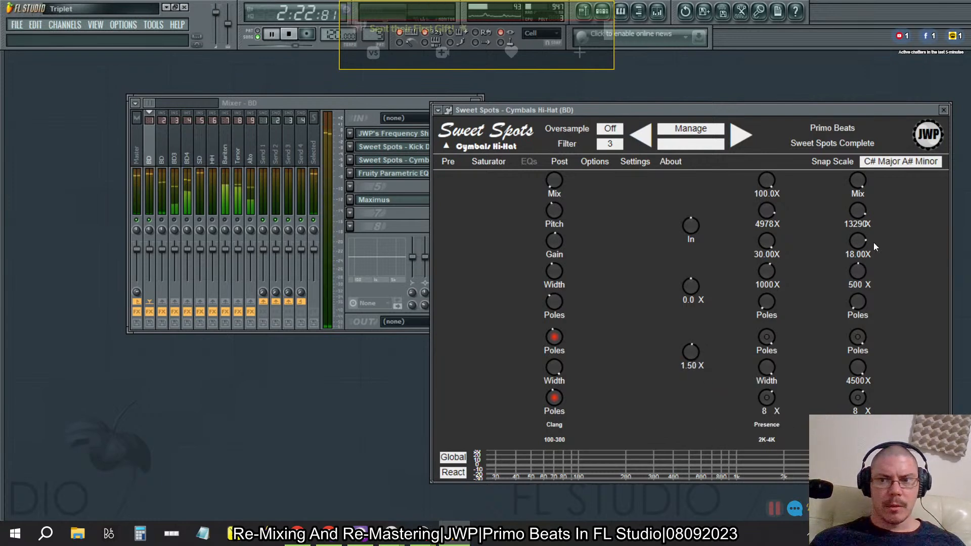
left_click(944, 111)
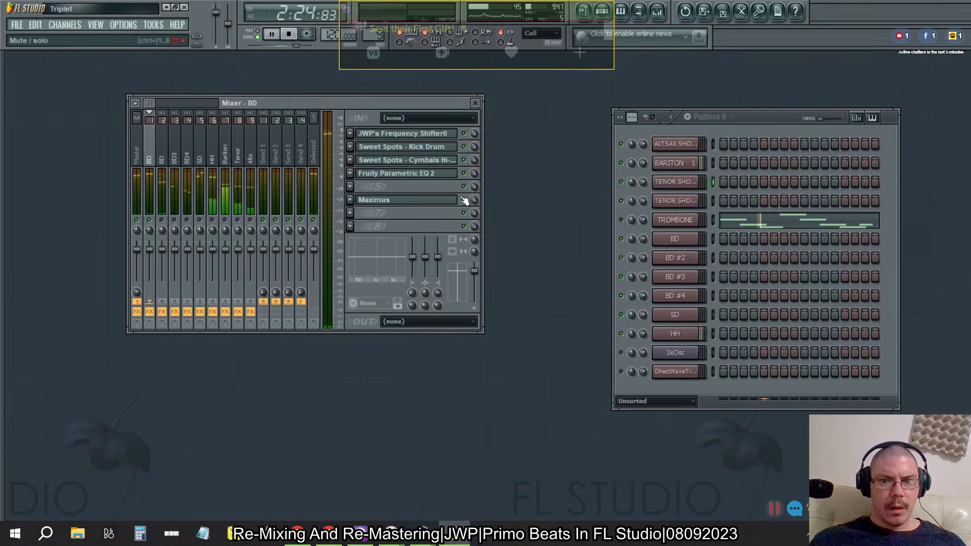
Open Maximus on the BD track and enable all level and gain envelope traces in its monitor display
left_click(449, 200)
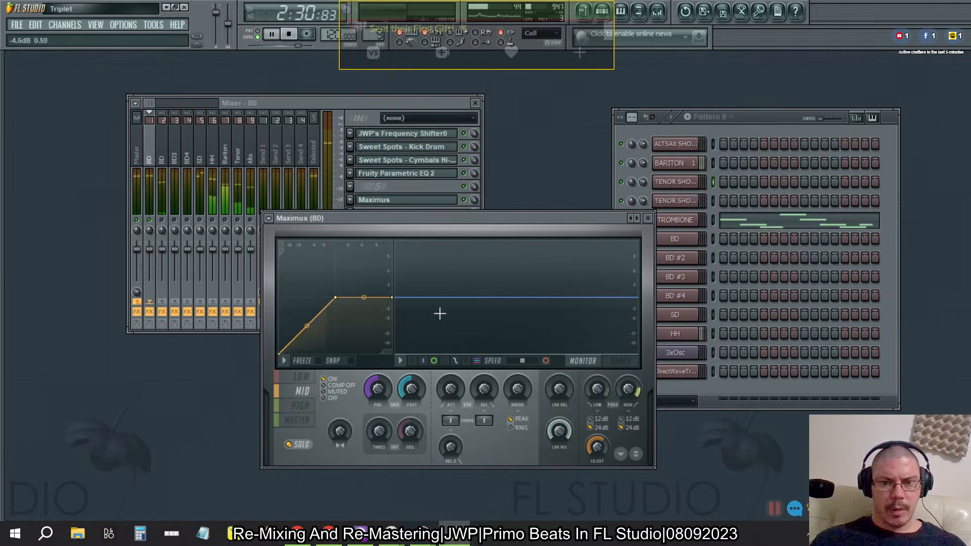
left_click(546, 361)
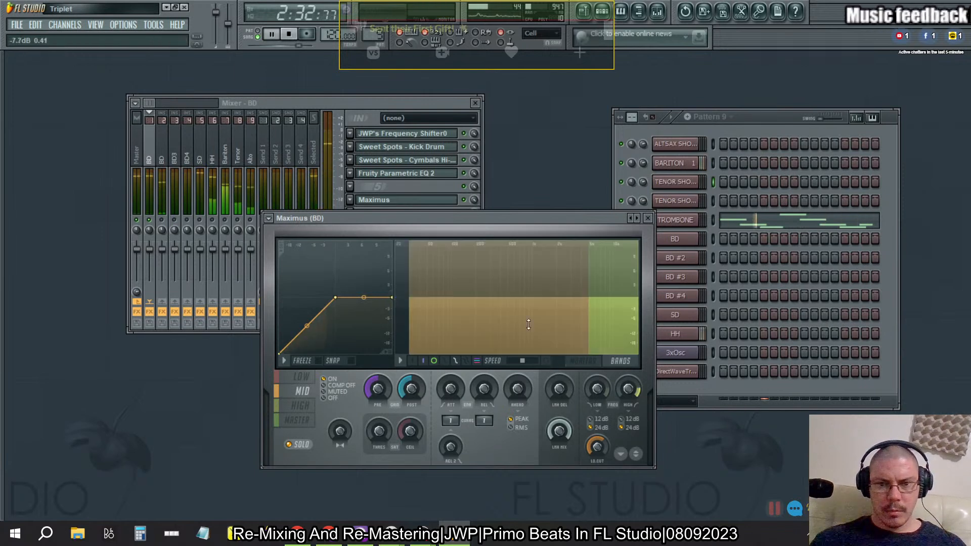
left_click(444, 361)
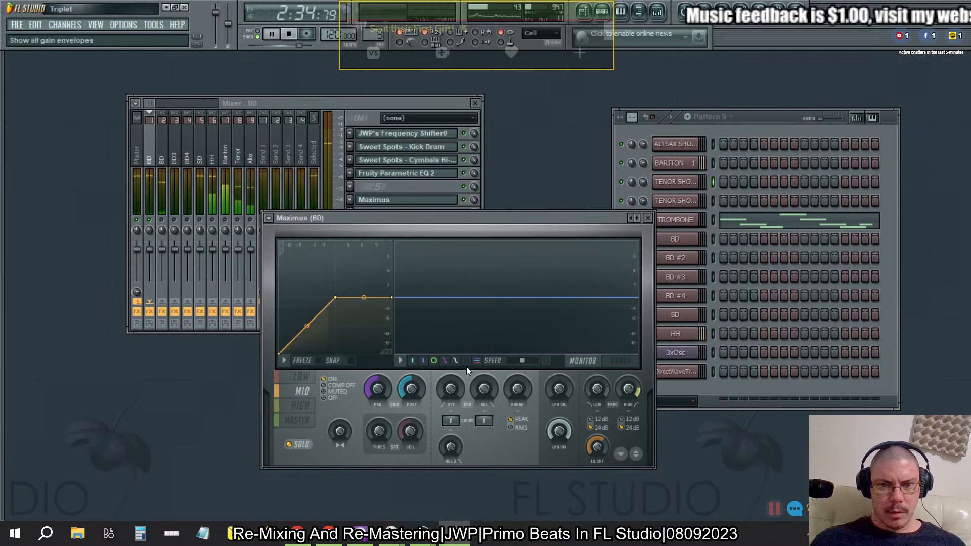
left_click(547, 362)
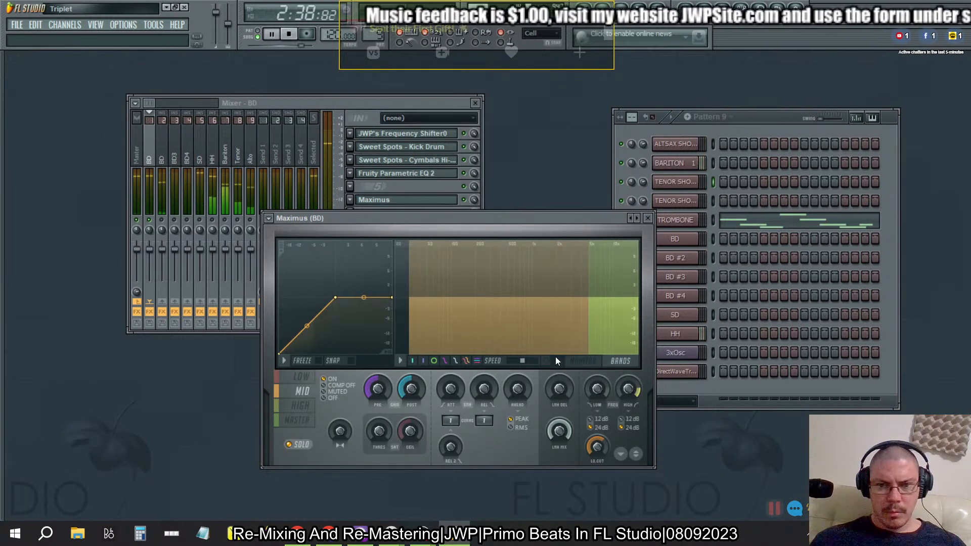
left_click(592, 361)
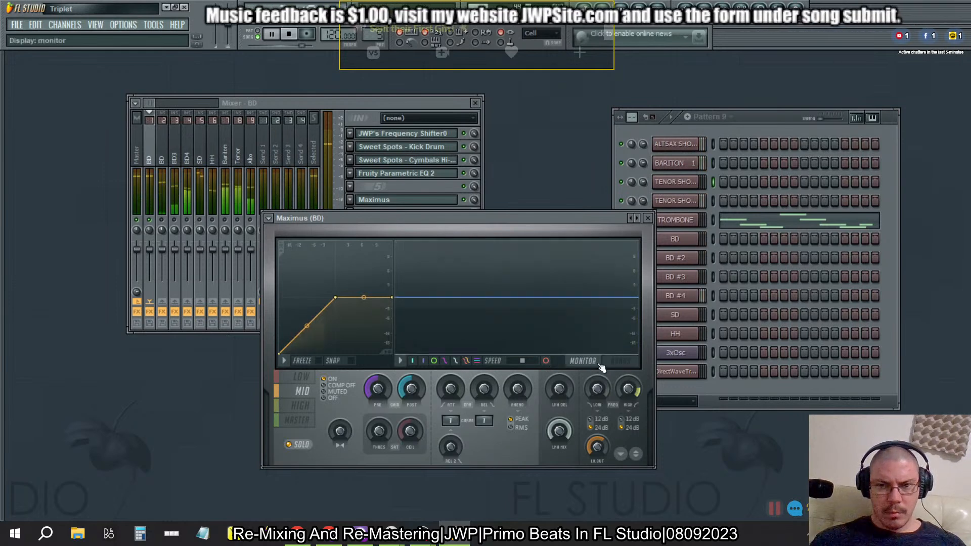
Set the Maximus master band to compression off and return to the mid band
left_click(300, 421)
left_click(324, 379)
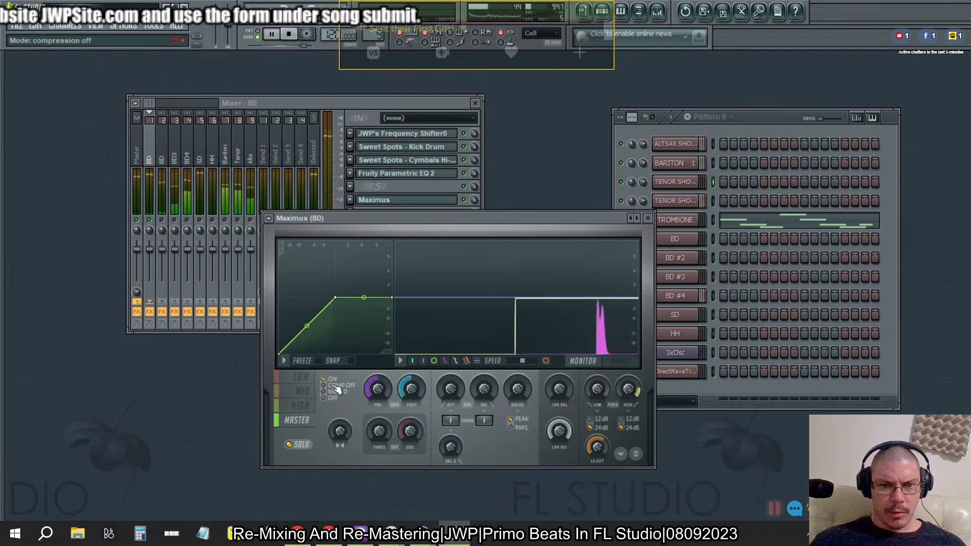
left_click(299, 391)
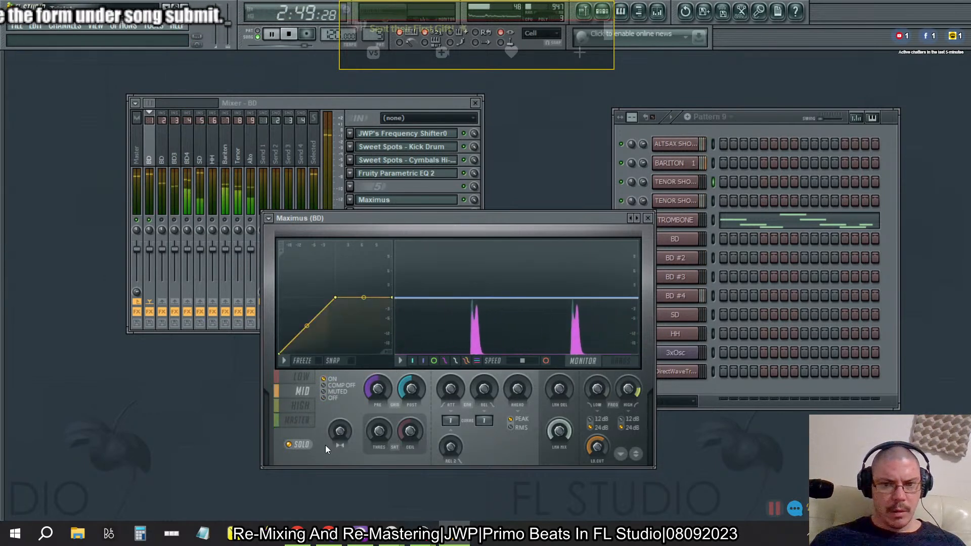
left_click(307, 392)
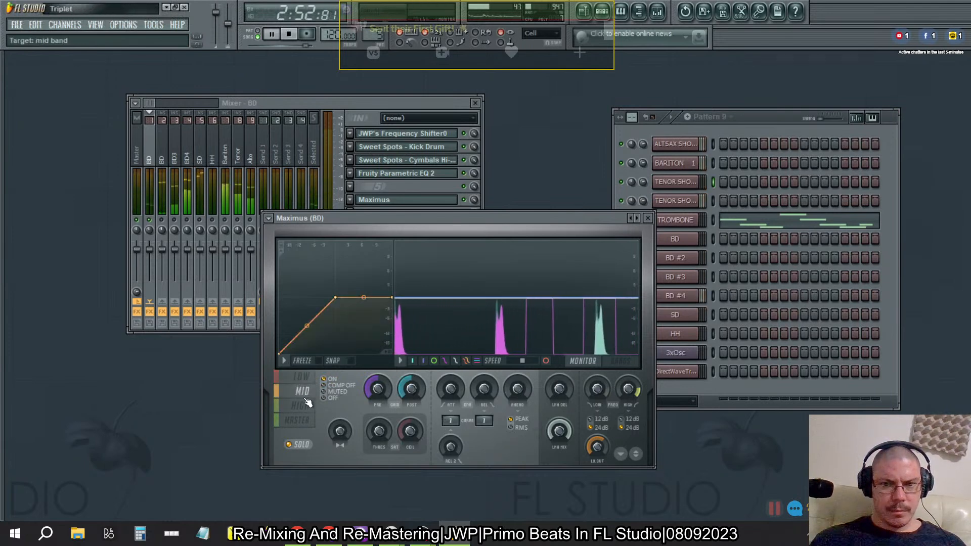
left_click(299, 405)
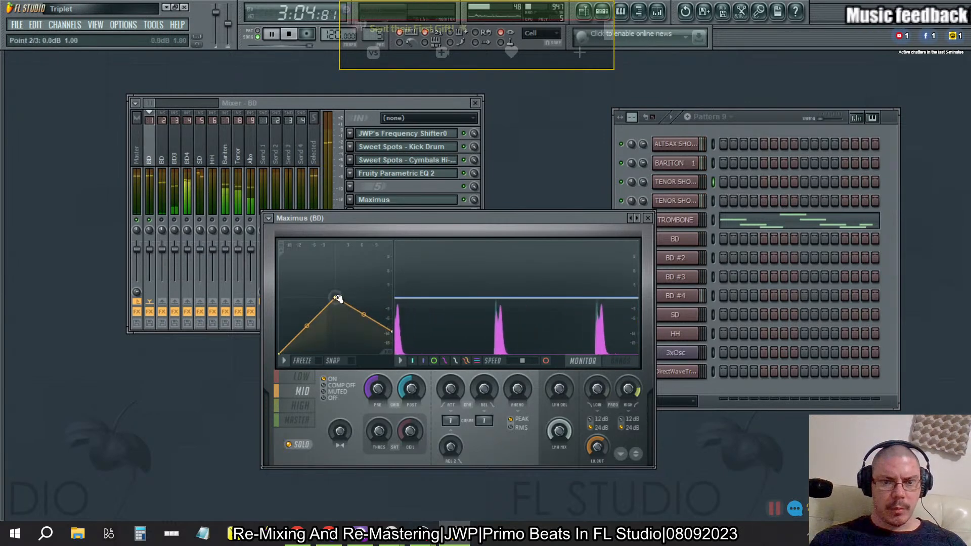
Flatten the mid band envelope at its lowered end level and raise the post gain, comparing against the band switched off
left_click_drag(340, 299, 338, 327)
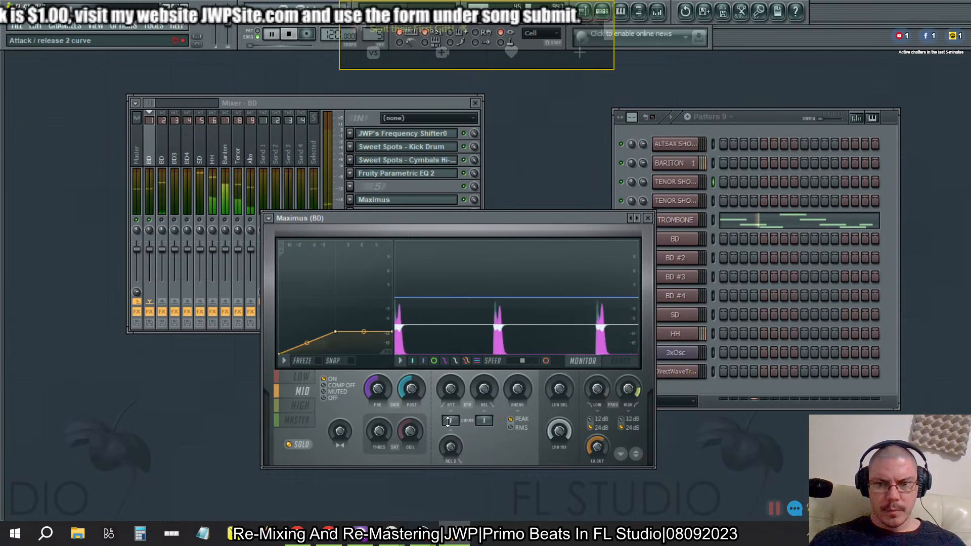
left_click_drag(417, 399, 417, 377)
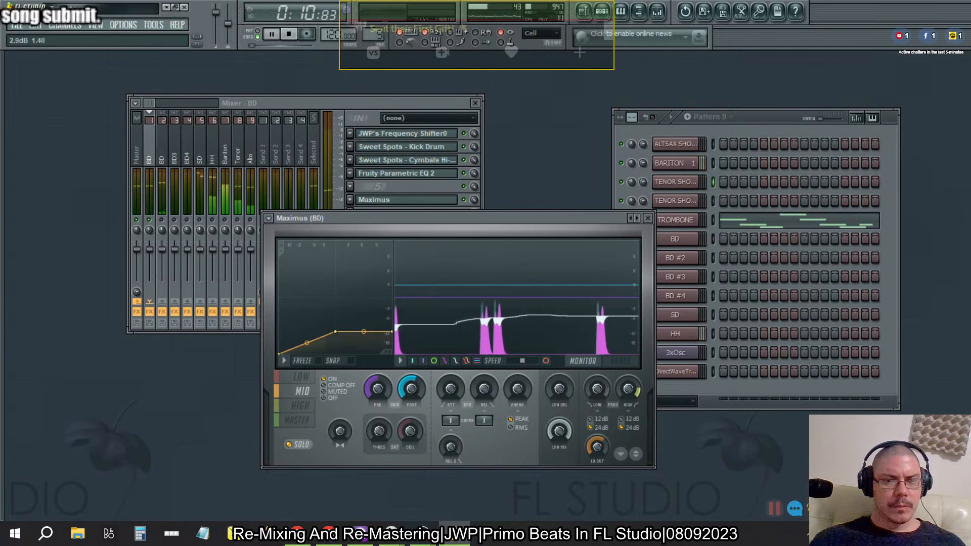
left_click(333, 400)
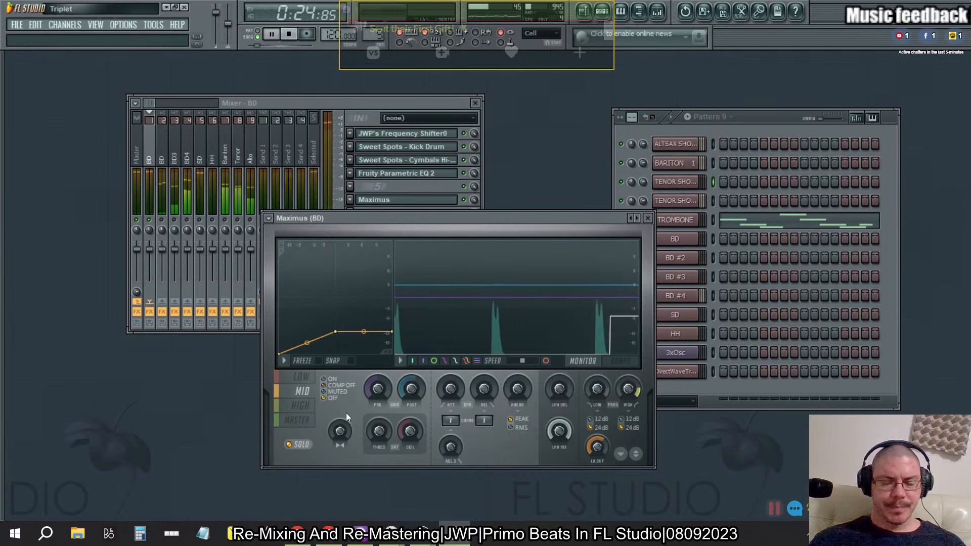
left_click(332, 380)
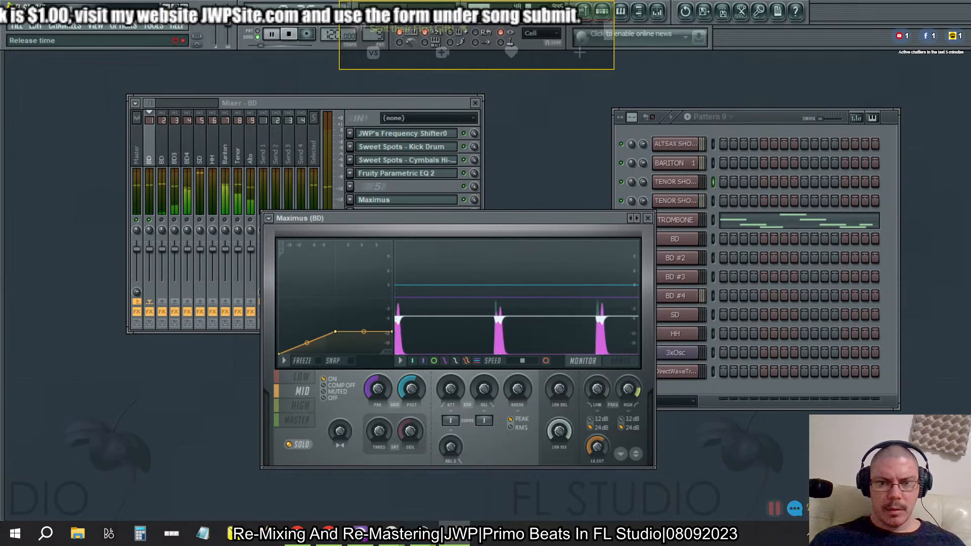
Raise the mid band's release time and try different attack and release curves, returning both curves to 1
left_click_drag(449, 421, 449, 412)
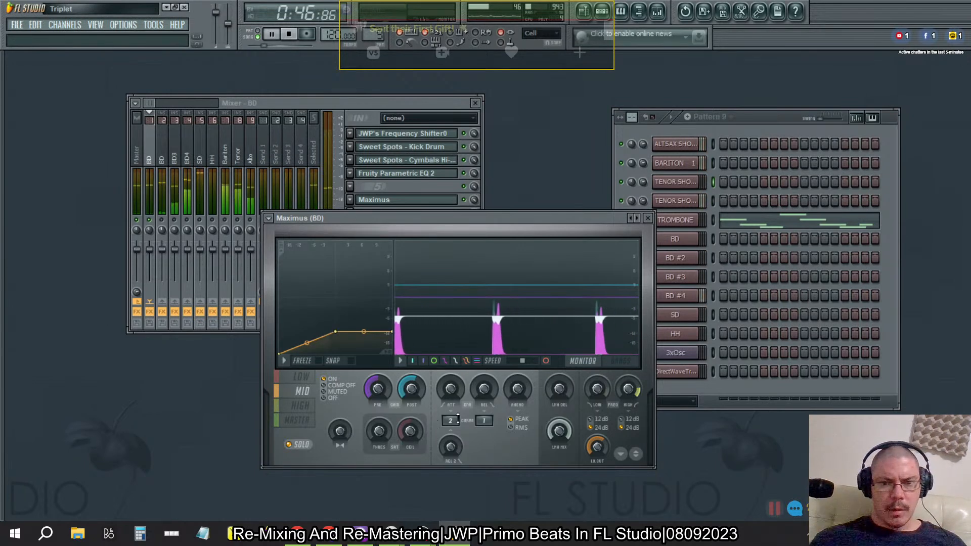
right_click(481, 391)
left_click(499, 381)
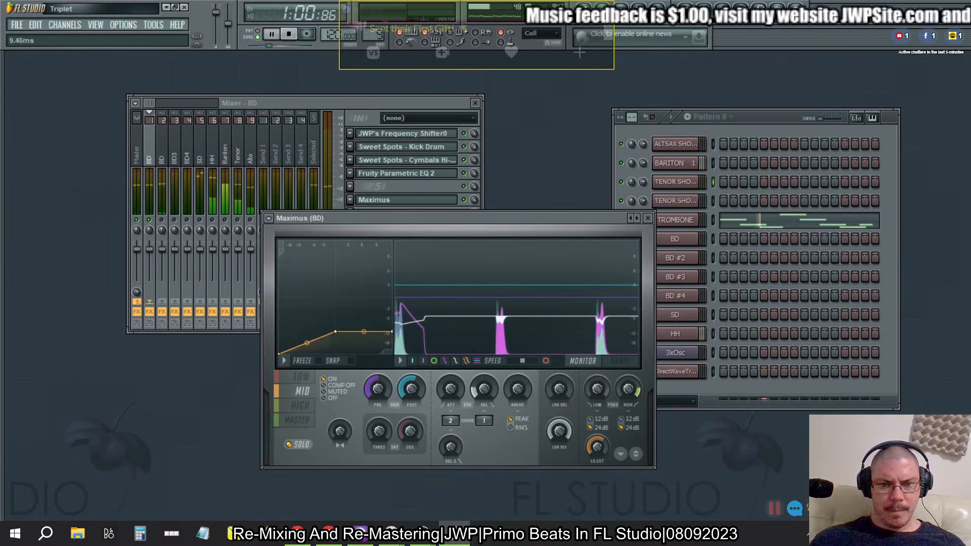
right_click(454, 450)
left_click(484, 378)
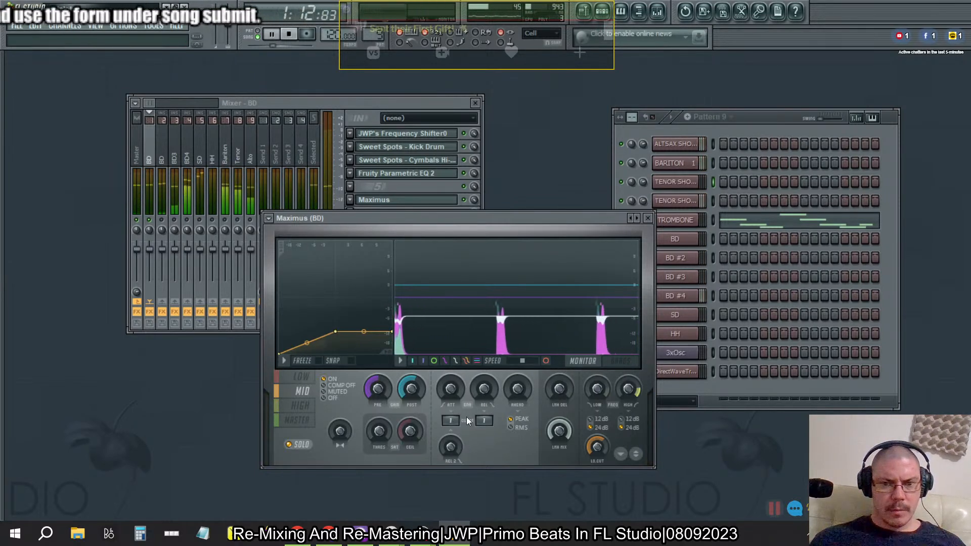
left_click_drag(479, 419, 479, 412)
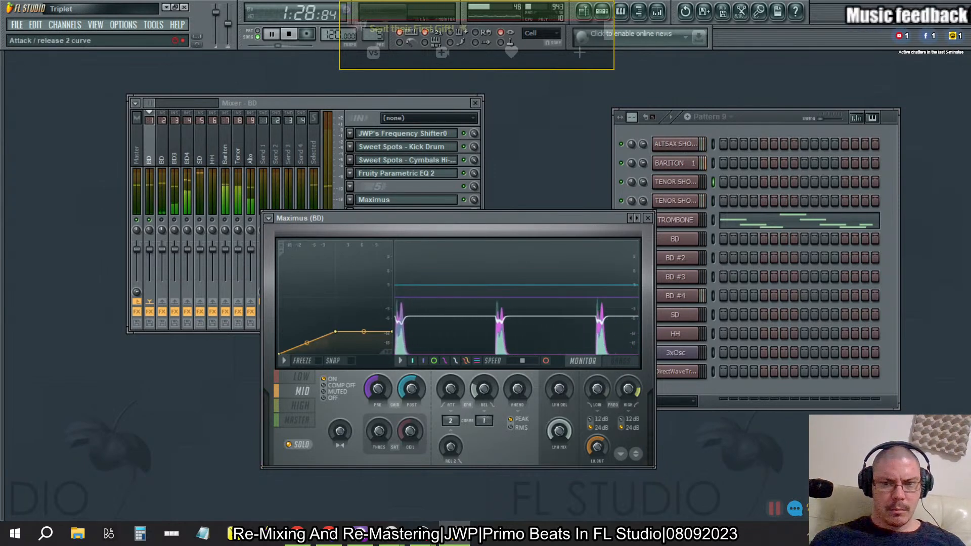
left_click_drag(451, 421, 451, 427)
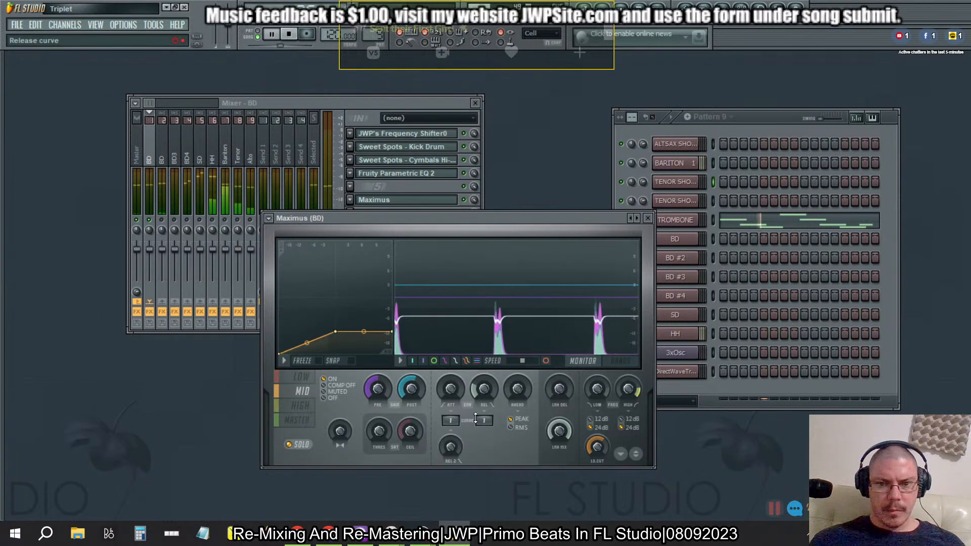
Enable oversampling and linear-phase filters in the Maximus options
left_click(400, 361)
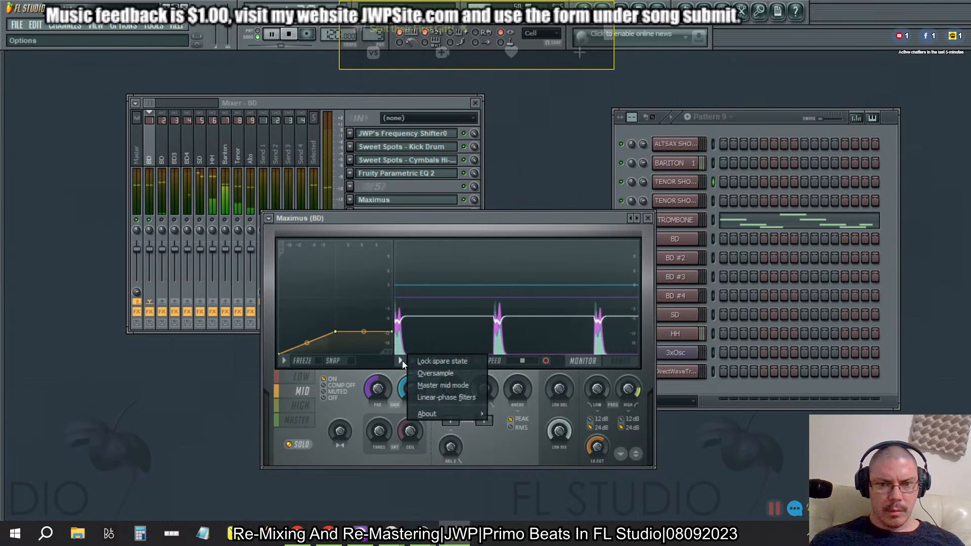
left_click(435, 373)
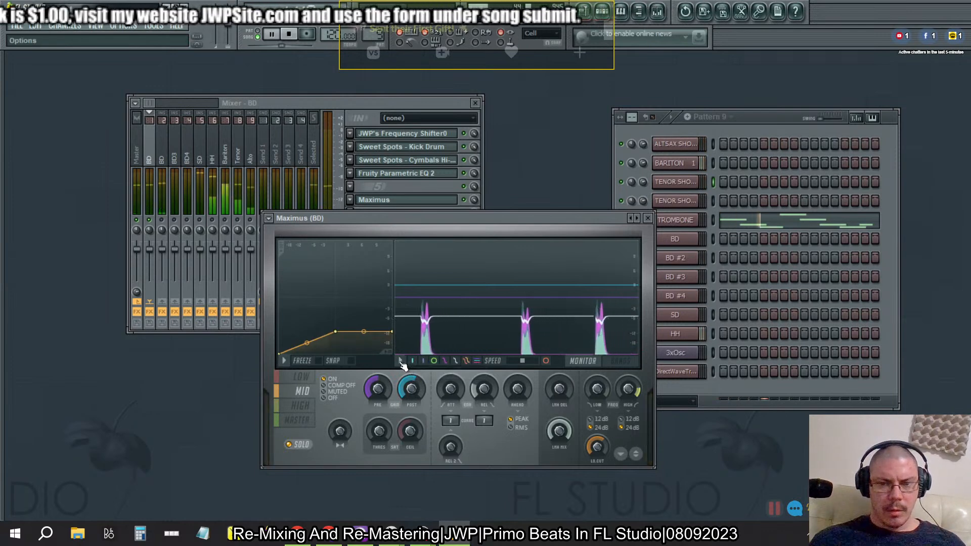
left_click(400, 361)
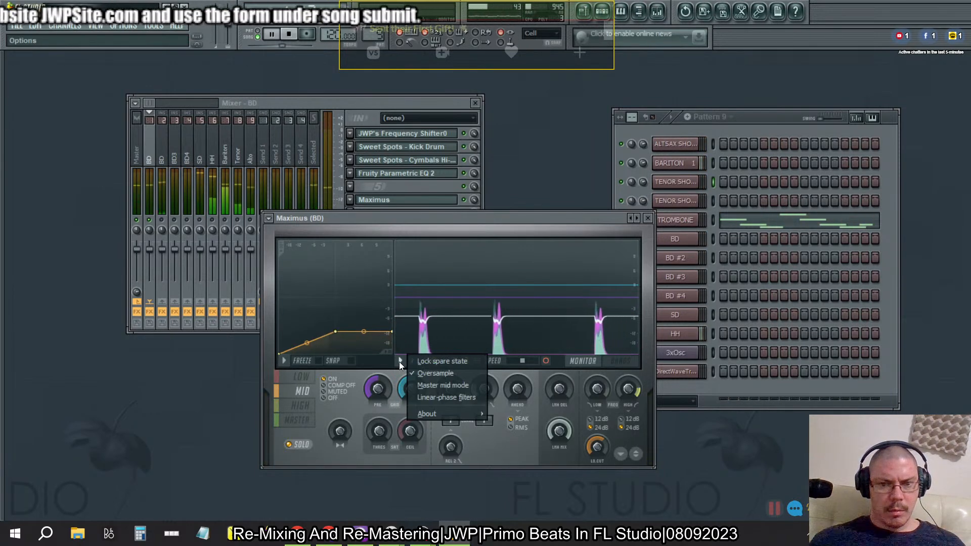
left_click(430, 397)
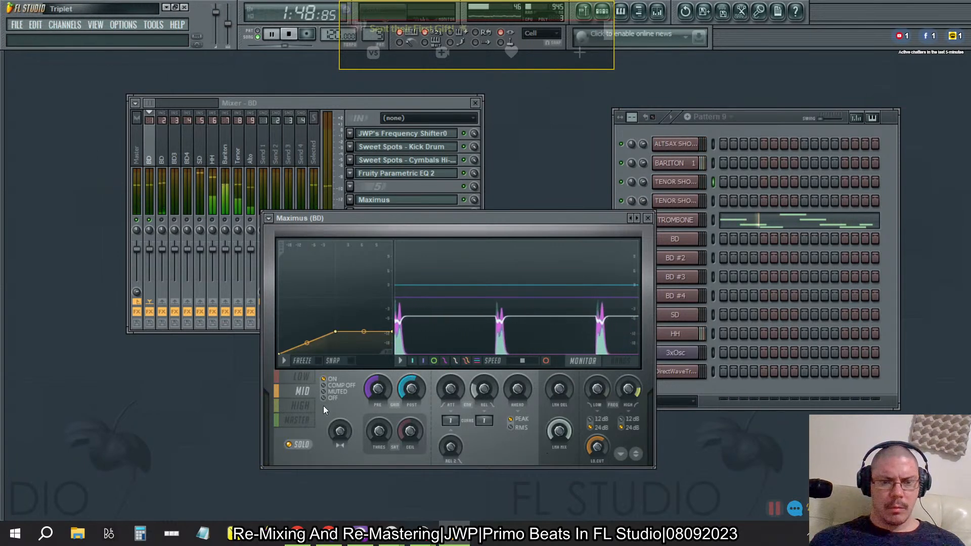
Check the Maximus master band and fine-tune the mid band's release time
left_click(302, 420)
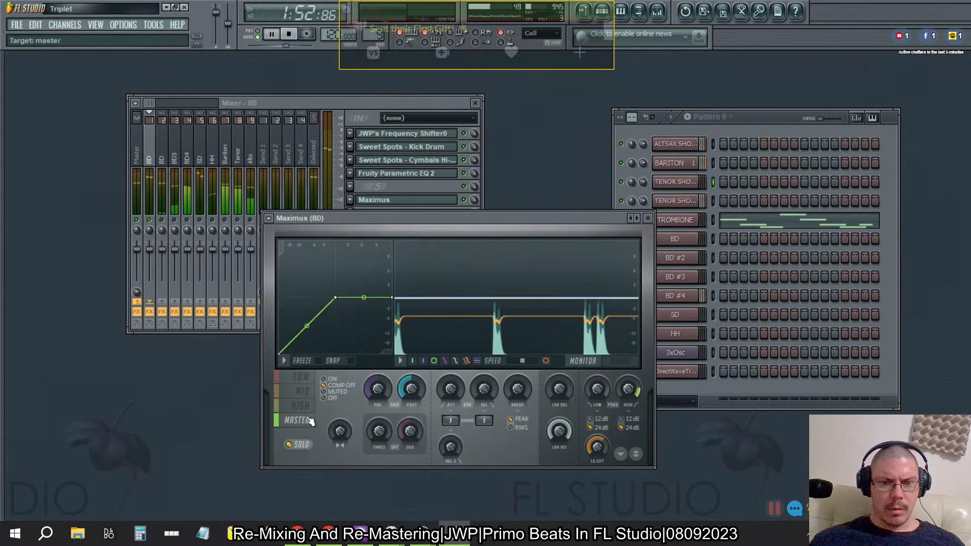
left_click(303, 395)
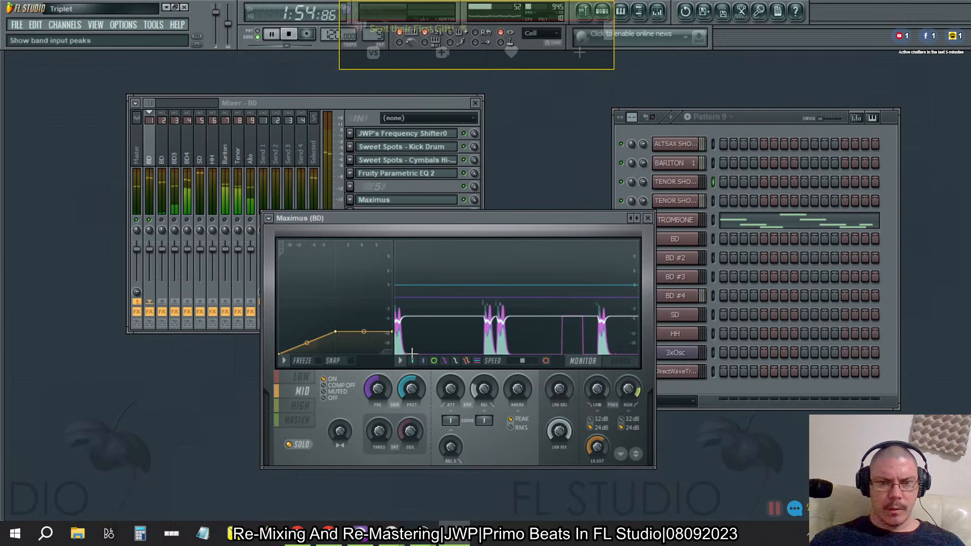
left_click(424, 397)
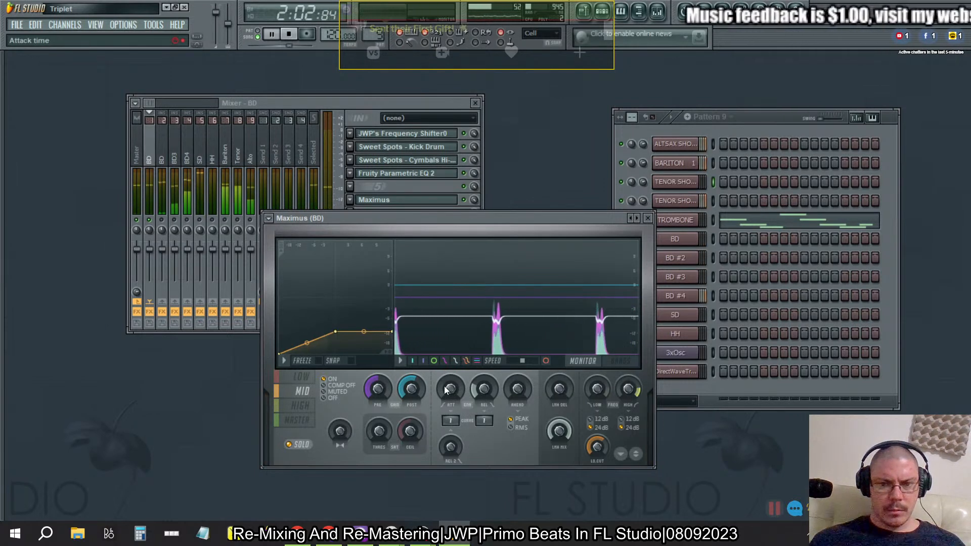
left_click_drag(483, 393, 483, 394)
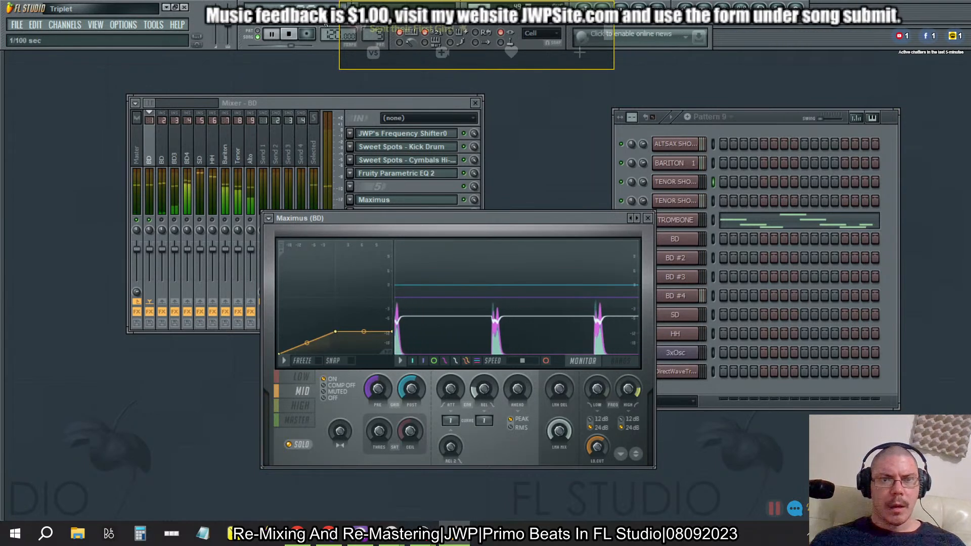
Stop playback and open the Maximus help at the section on compression envelopes
key("space")
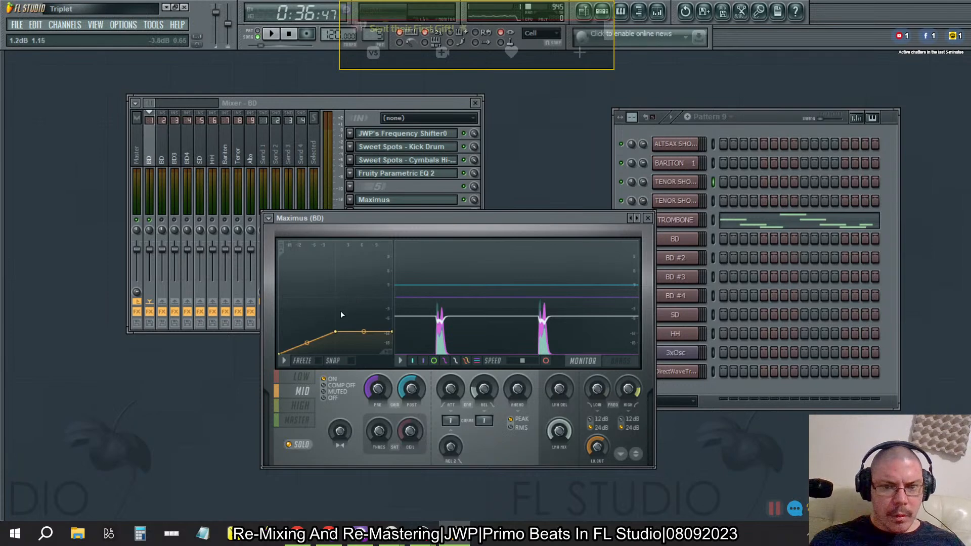
key("F1")
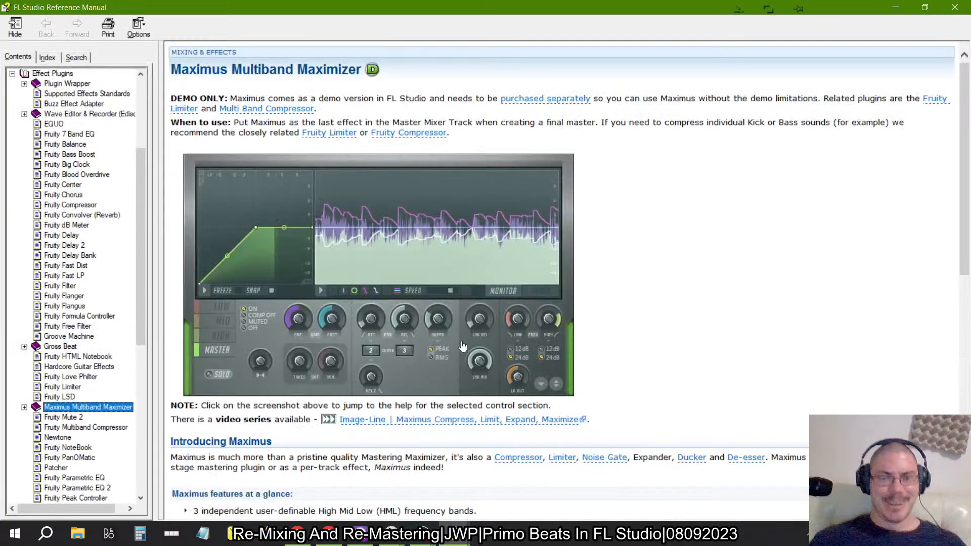
left_click(262, 243)
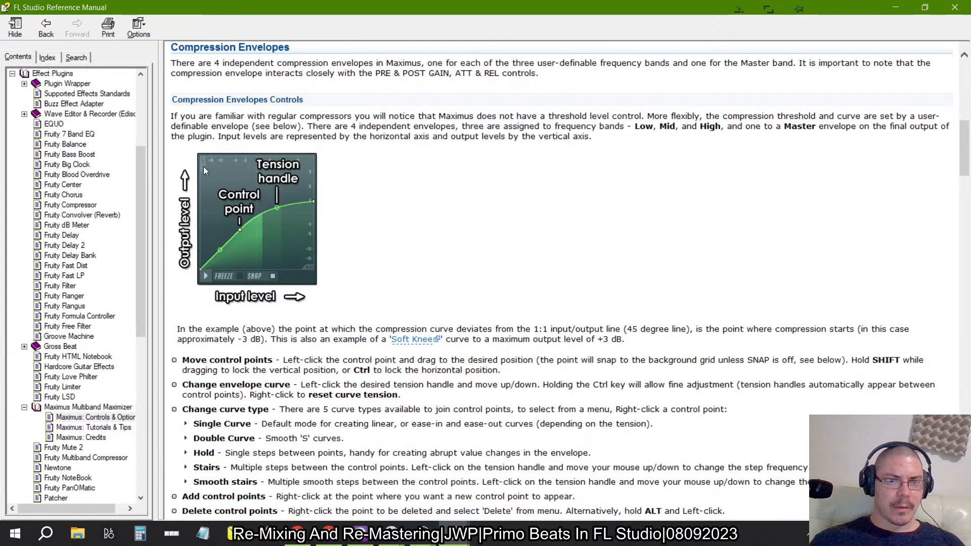
Skim the Maximus manual's sections on general options, band settings, gain, saturation and envelope controls, returning to the overview
scroll(358, 291, "down", 7)
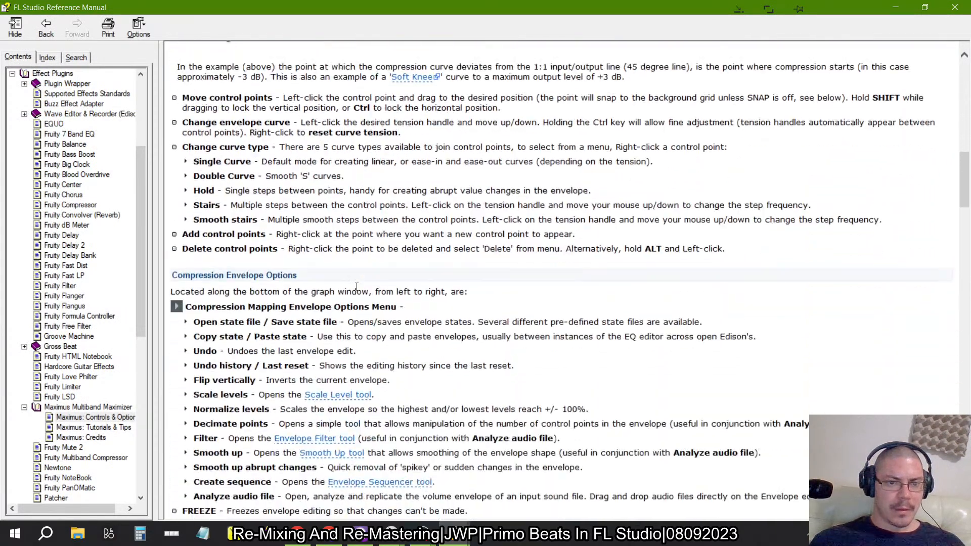
scroll(356, 287, "down", 20)
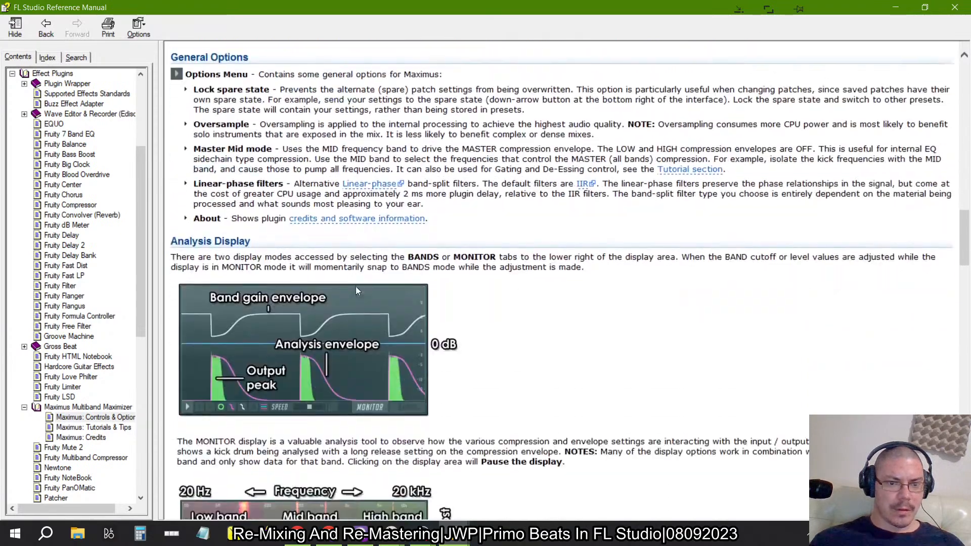
scroll(356, 291, "down", 15)
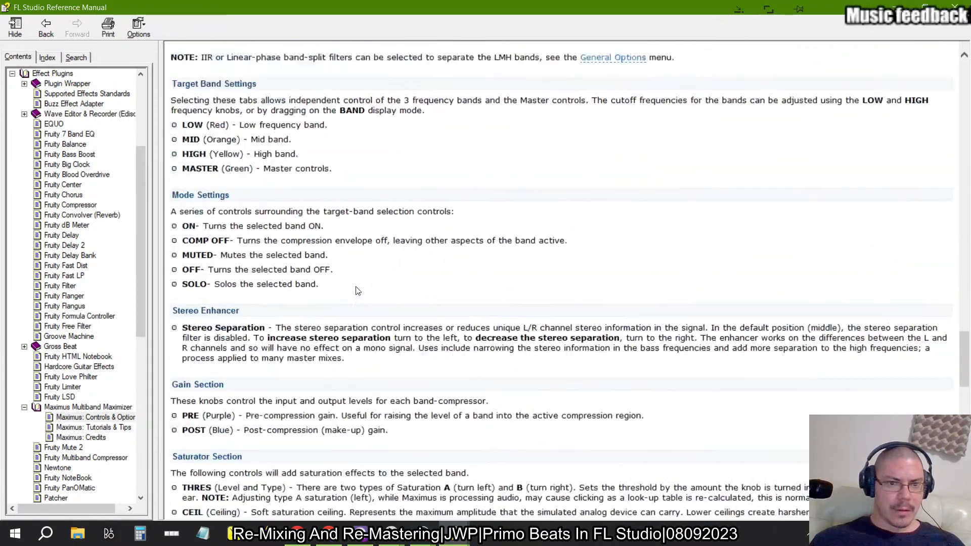
scroll(356, 287, "down", 1)
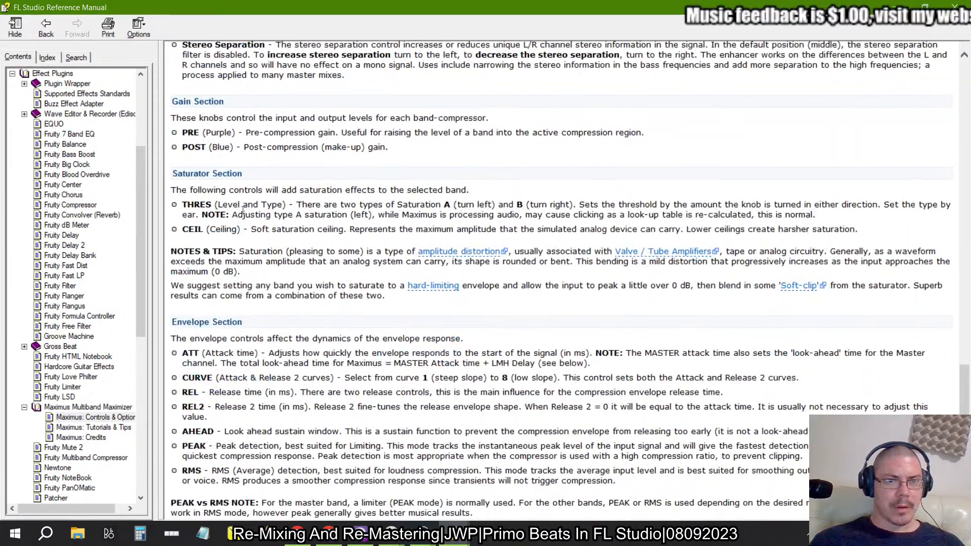
scroll(216, 185, "down", 6)
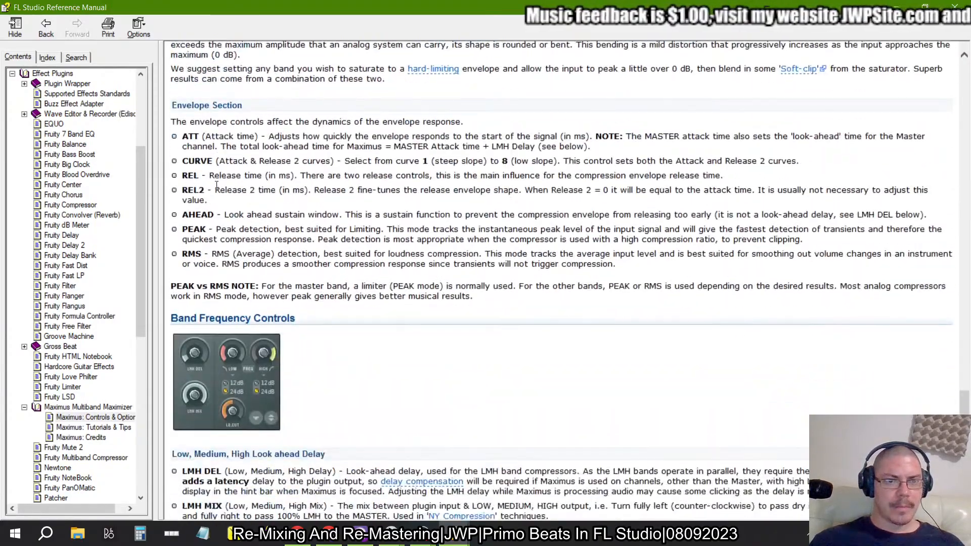
scroll(216, 187, "up", 6)
scroll(217, 188, "up", 20)
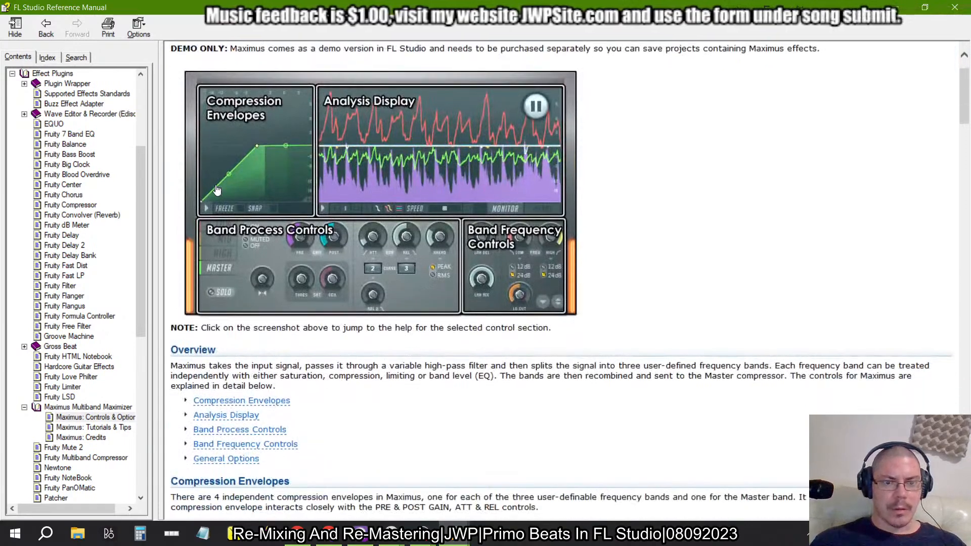
Read how control points, tension handles and curve types work in the Compression Envelopes section, and close the manual
scroll(216, 189, "down", 8)
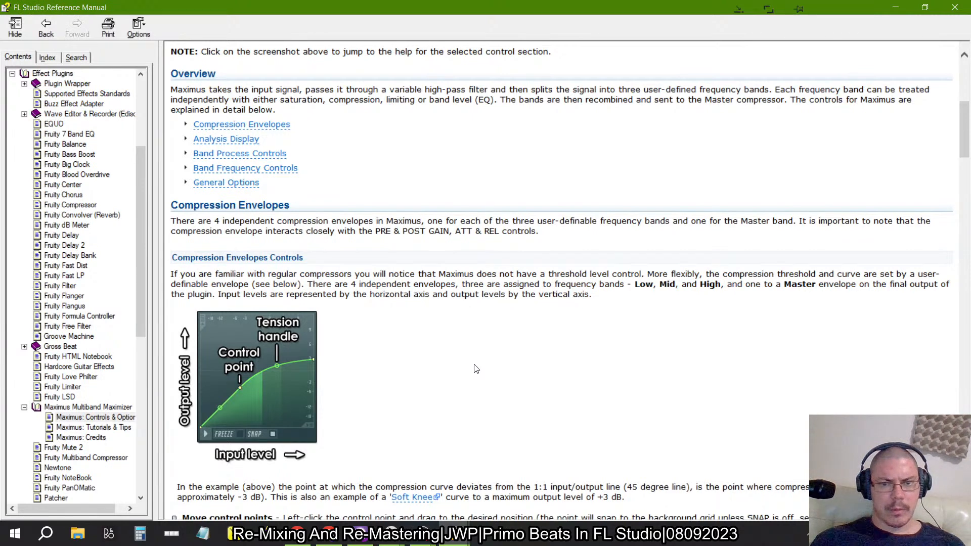
scroll(475, 369, "down", 3)
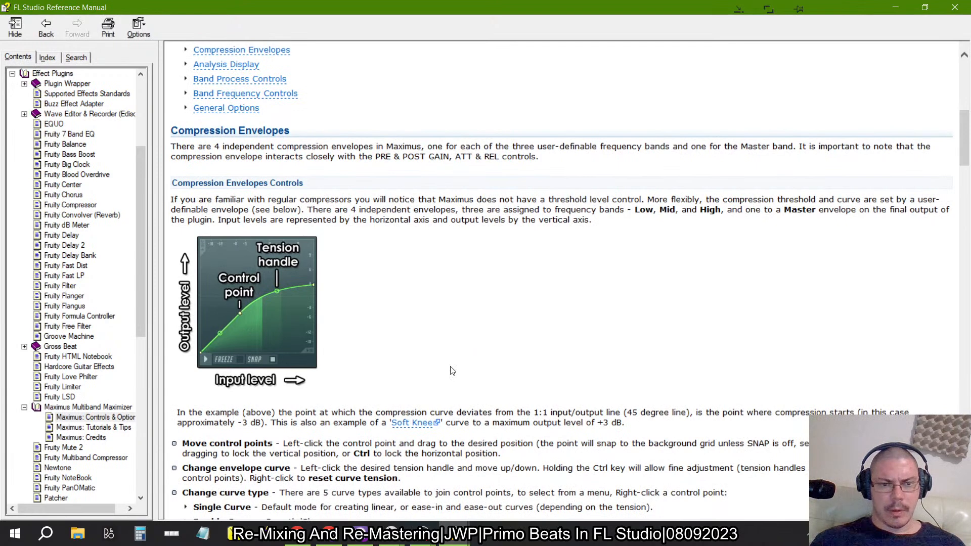
scroll(366, 393, "down", 2)
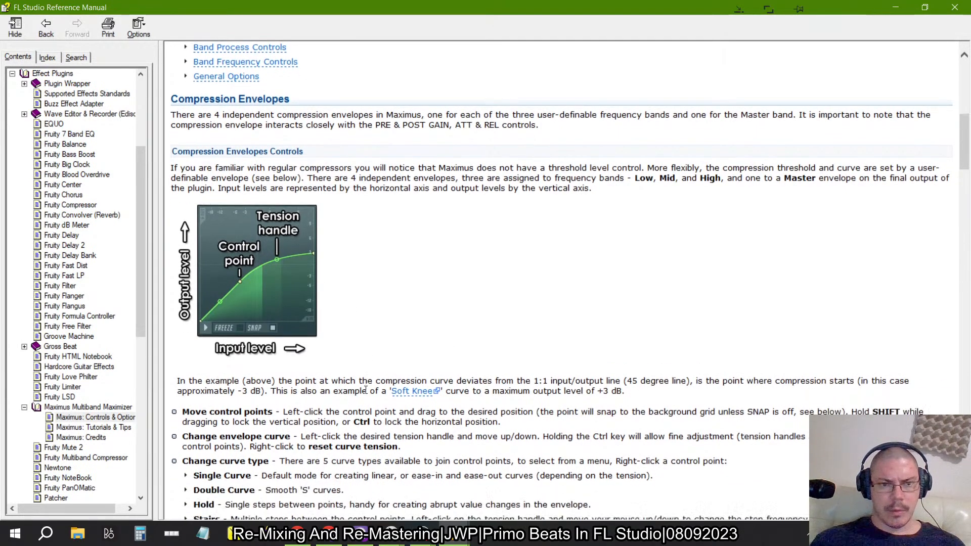
scroll(366, 394, "down", 1)
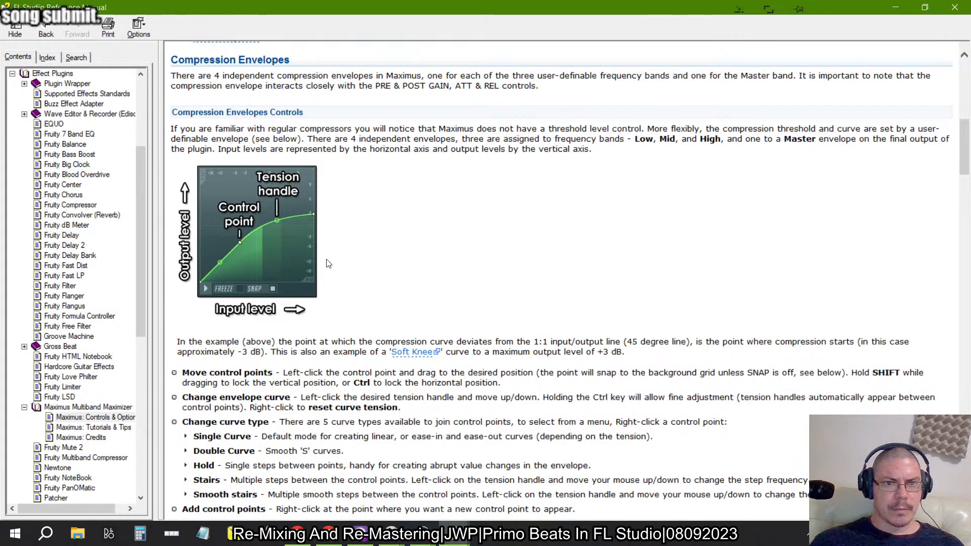
scroll(513, 368, "down", 2)
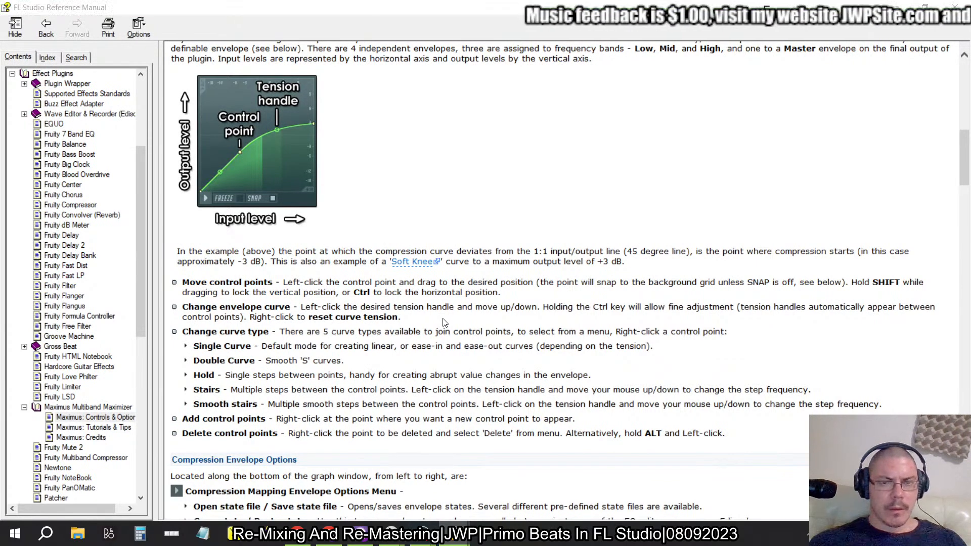
key("alt+Tab")
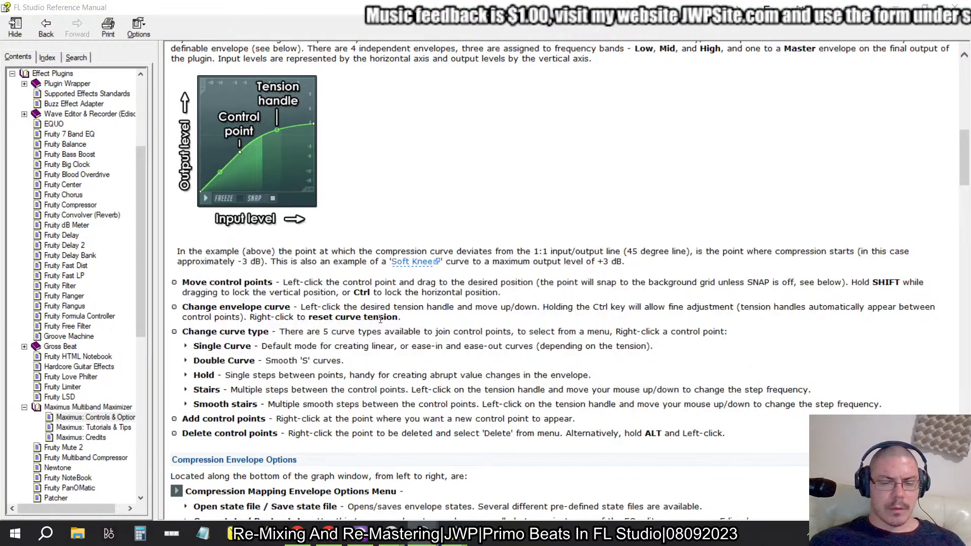
key("alt+Tab")
key("alt+shift+Tab")
key("alt+Tab")
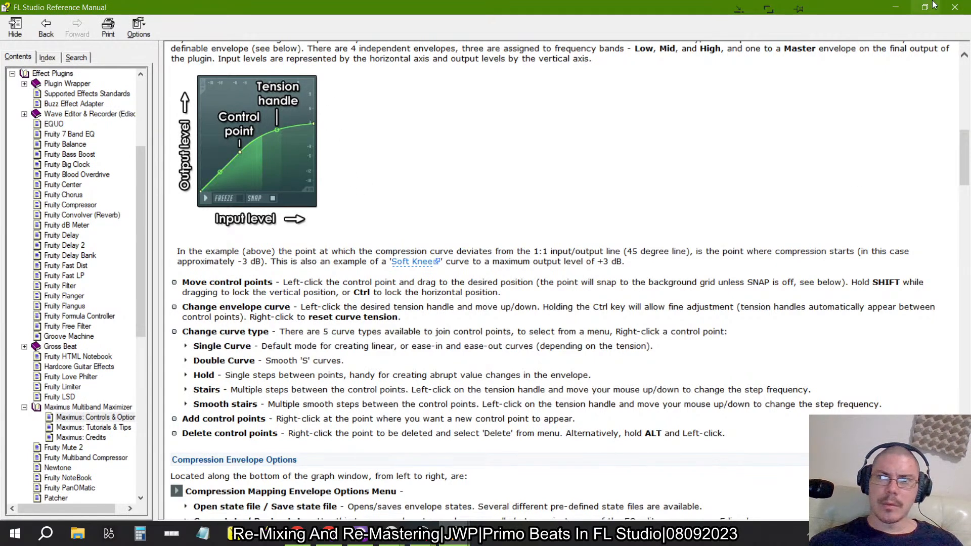
left_click(953, 9)
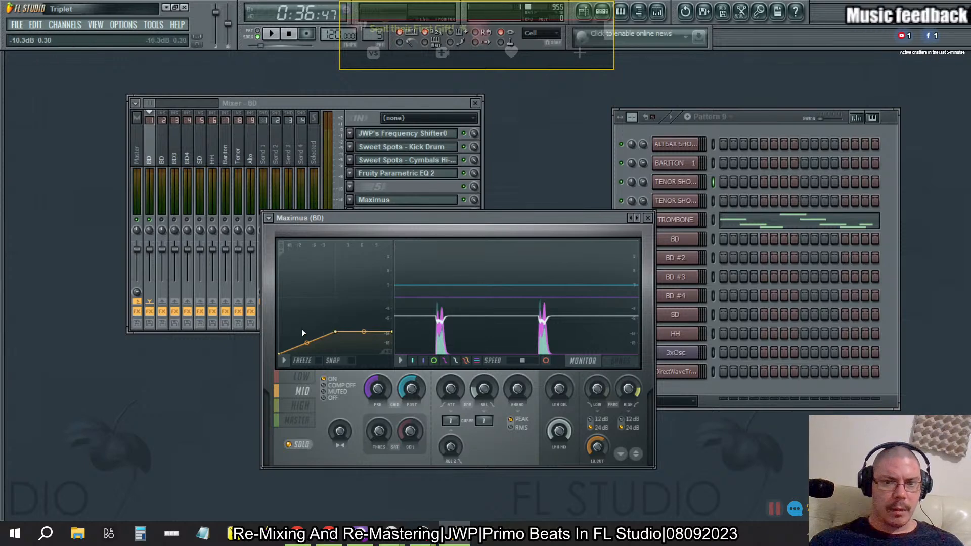
Start playback and try the mid band's middle compression point at -8.7 dB and 9.9 dB input, returning it to 0.0 dB
mouse_move(337, 335)
left_mouse_down()
mouse_move(296, 332)
mouse_move(382, 322)
mouse_move(348, 322)
mouse_move(348, 332)
left_mouse_up()
key("space")
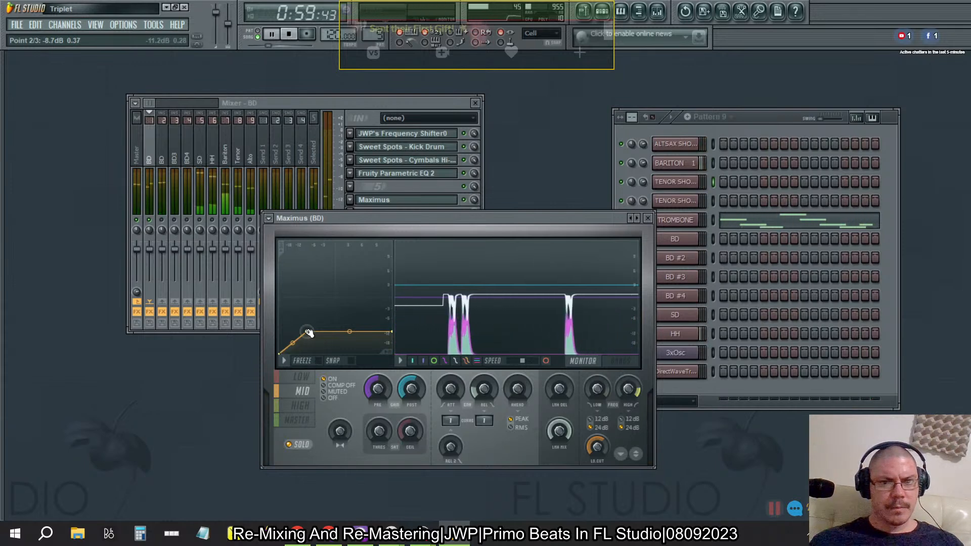
left_click_drag(339, 332, 364, 332)
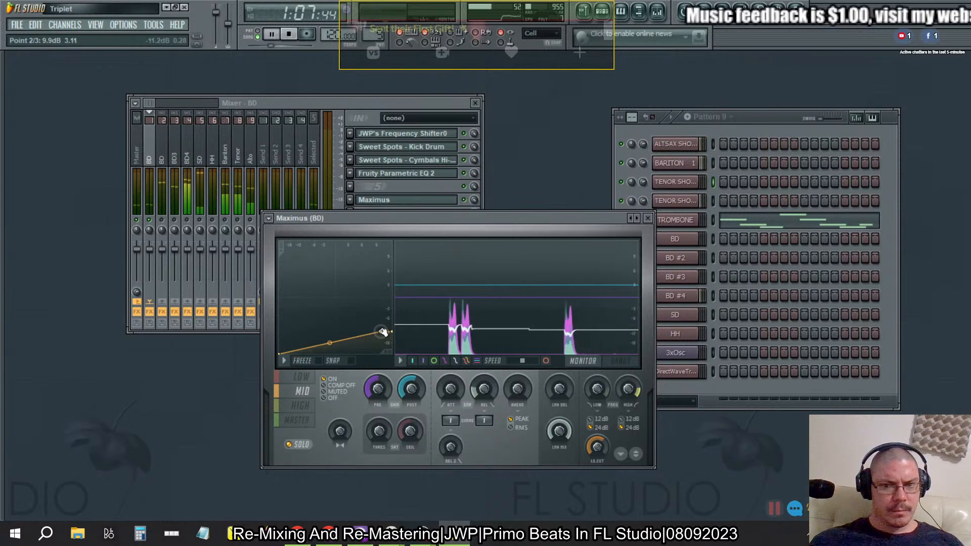
left_click_drag(382, 332, 337, 332)
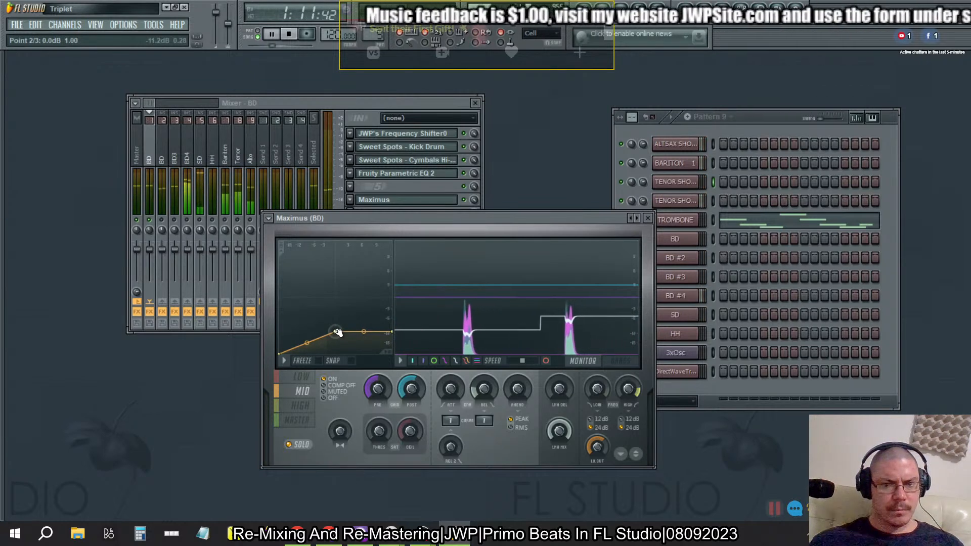
Experiment with the mid band's envelope curve, flatten its upper part at -18.2 dB output, and reset the post gain
mouse_move(337, 332)
left_mouse_down()
mouse_move(380, 331)
mouse_move(321, 332)
left_mouse_up()
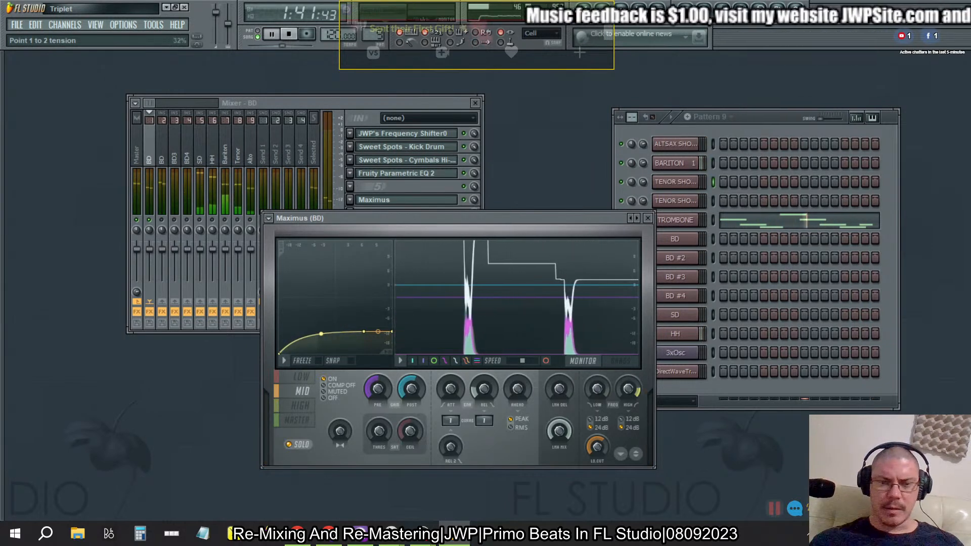
mouse_move(321, 334)
left_mouse_down()
mouse_move(321, 343)
mouse_move(346, 331)
mouse_move(310, 334)
mouse_move(317, 338)
left_mouse_up()
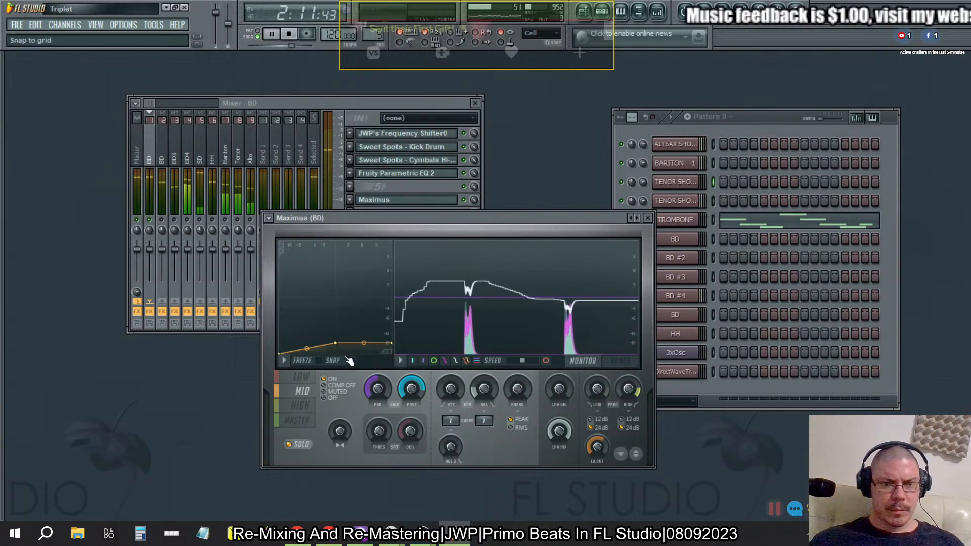
right_click(414, 390)
left_click(436, 383)
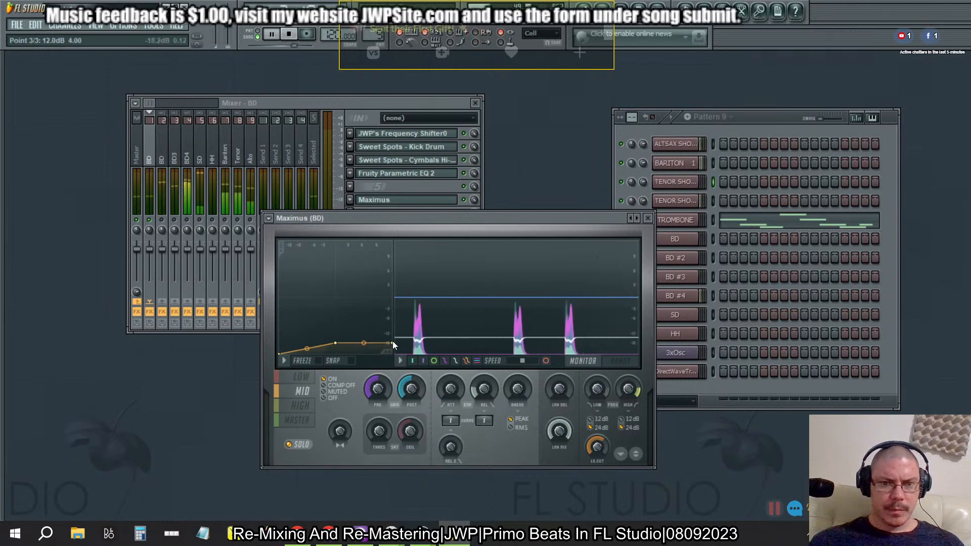
Raise the mid band envelope's end point to -11.2 dB, move the middle point to -11.2 dB input and output, and reset the post gain
mouse_move(395, 344)
left_mouse_down()
mouse_move(394, 283)
mouse_move(395, 333)
left_mouse_up()
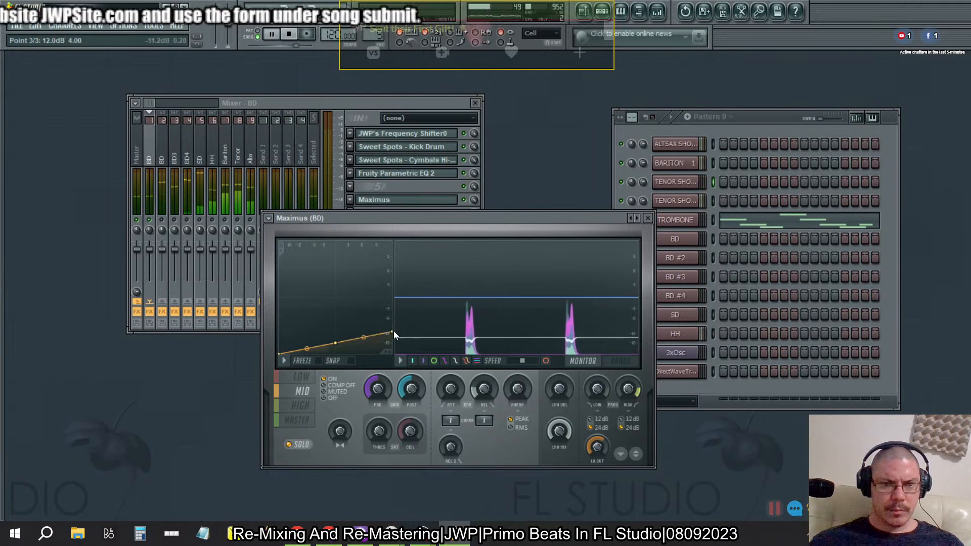
mouse_move(336, 343)
left_mouse_down()
mouse_move(335, 329)
mouse_move(321, 333)
left_mouse_up()
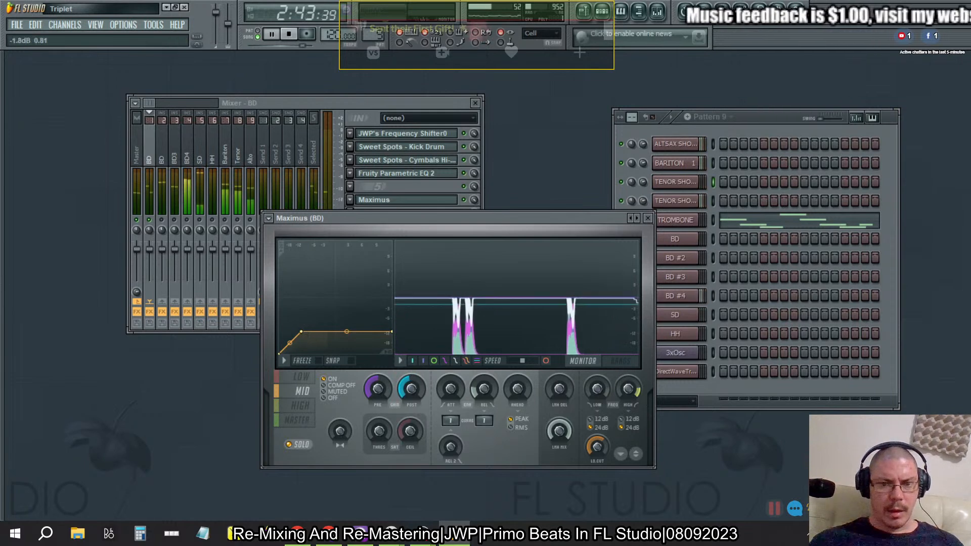
right_click(425, 385)
left_click(426, 384)
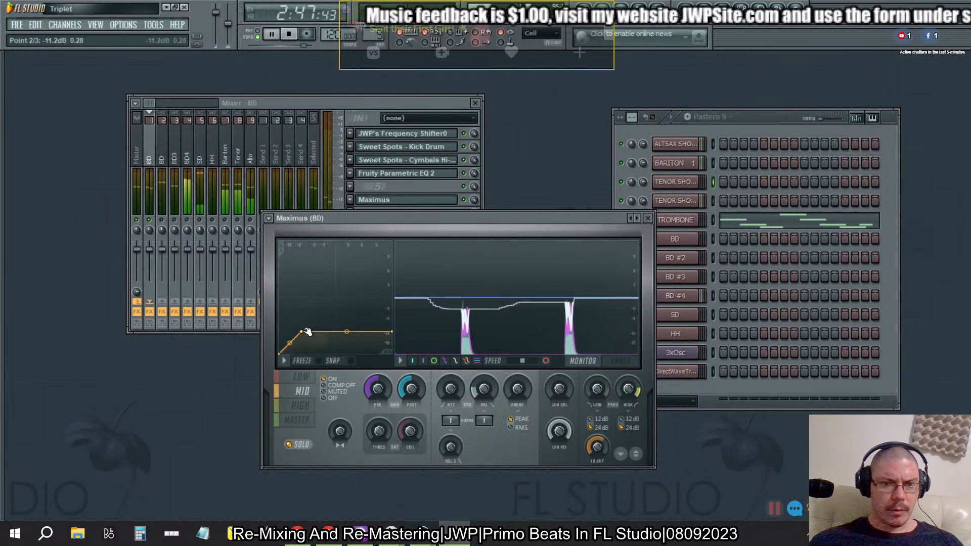
Lower the mid band envelope's end point to -14.2 dB and place the middle point at -6.6 dB input, -14.2 dB output
left_click_drag(307, 333, 330, 337)
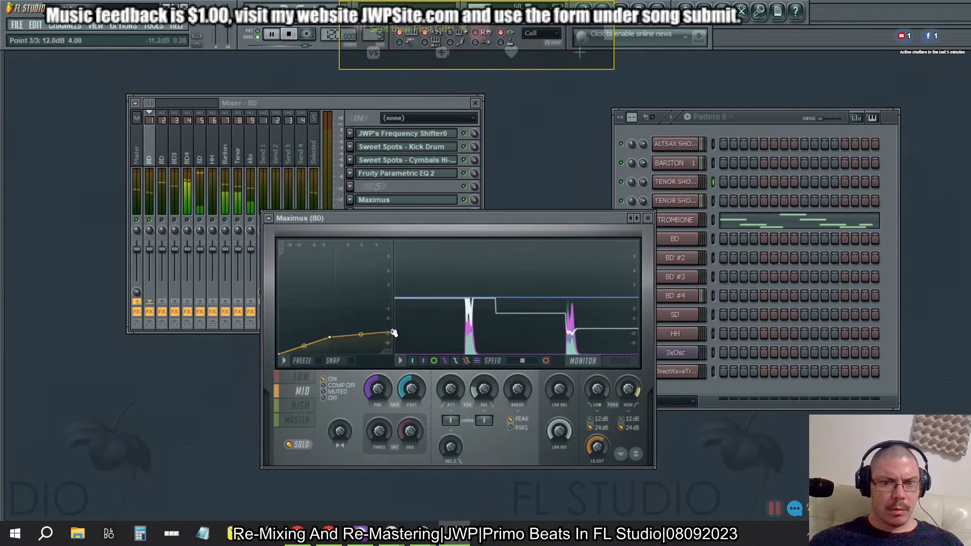
left_click_drag(394, 333, 394, 338)
left_click_drag(331, 338, 313, 337)
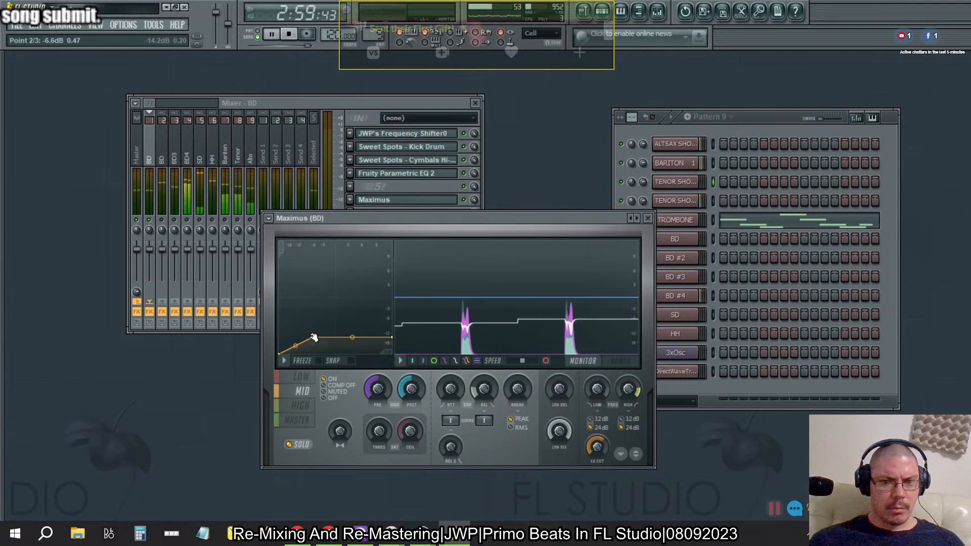
Adjust the mid band's release time and reset its look-ahead sustain to the default
left_click_drag(481, 389, 482, 375)
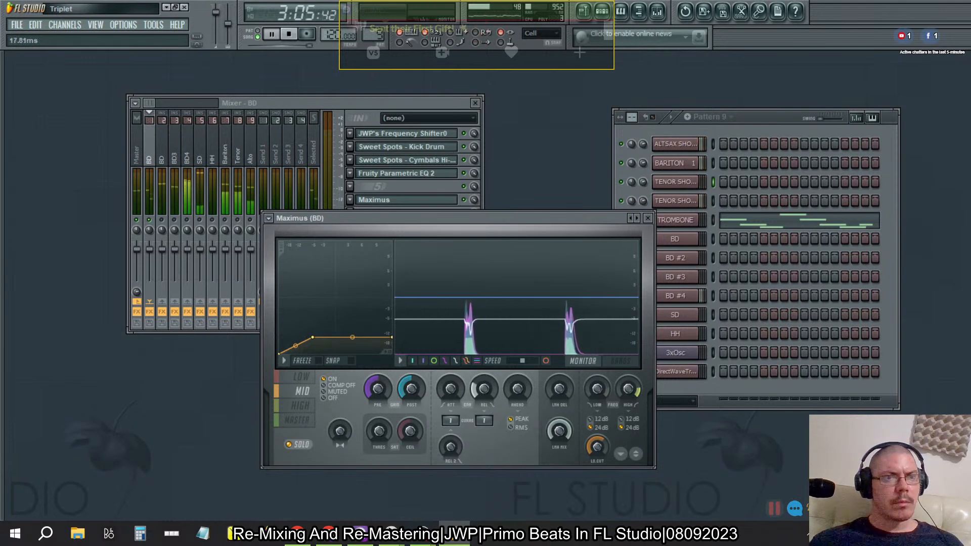
right_click(524, 387)
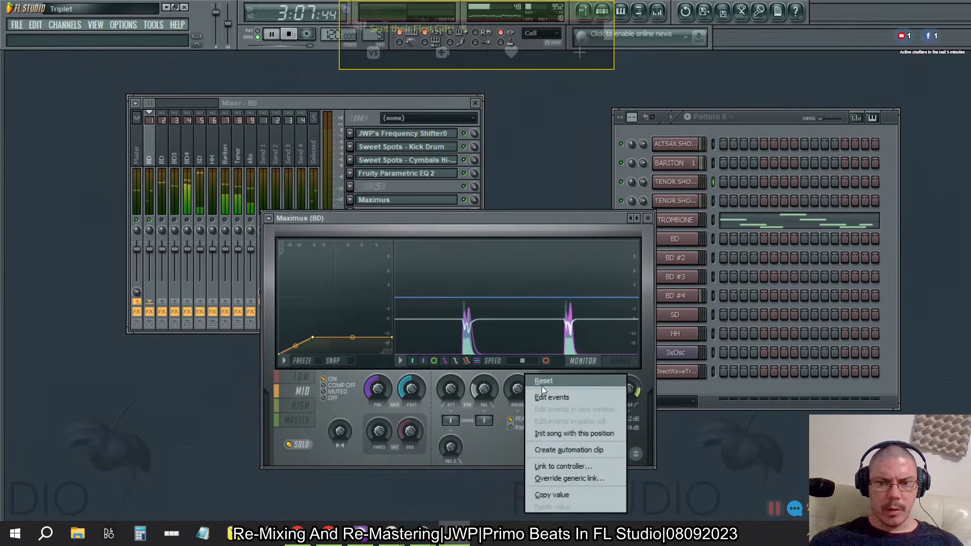
left_click(542, 383)
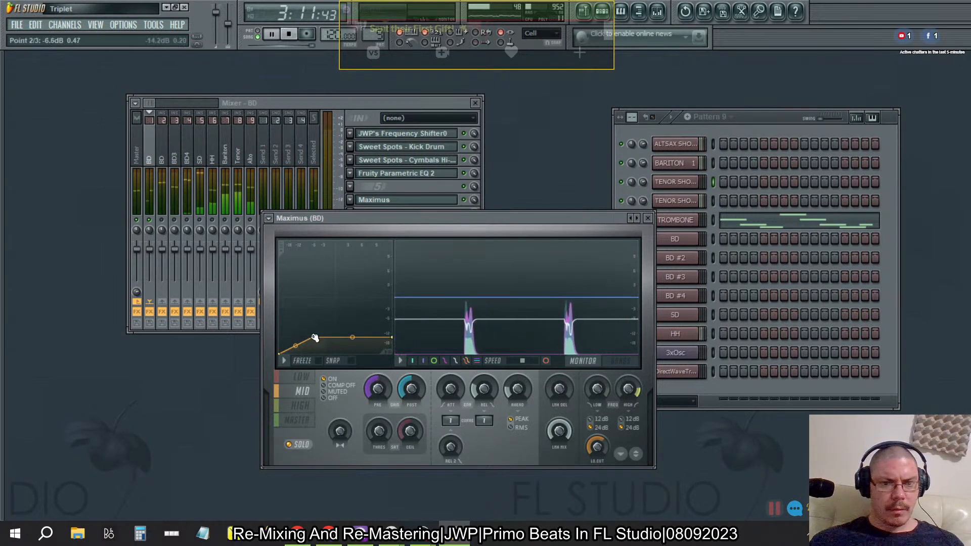
Try very low input levels and bent tension for the mid band's middle compression point, and move it back to 0.0 dB input
left_click_drag(315, 338, 283, 339)
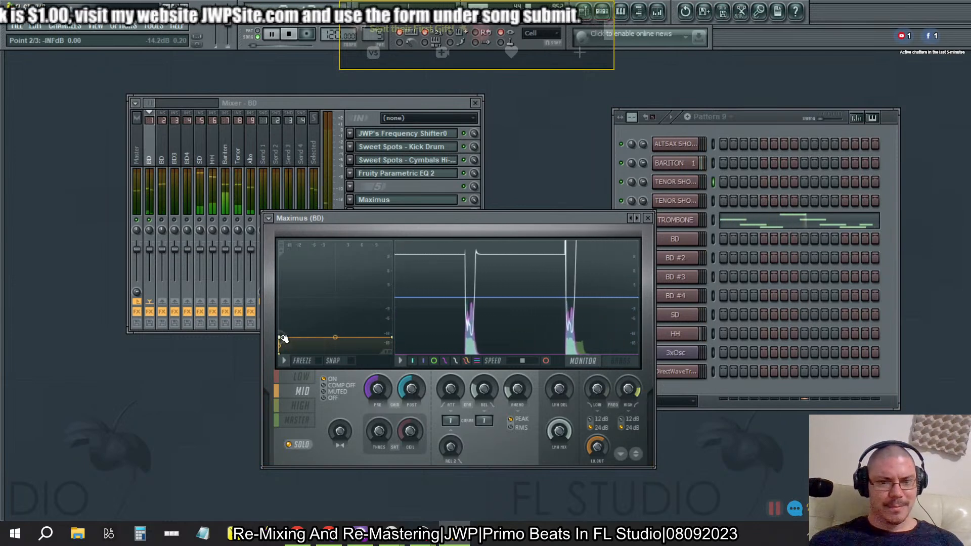
left_click_drag(282, 338, 286, 338)
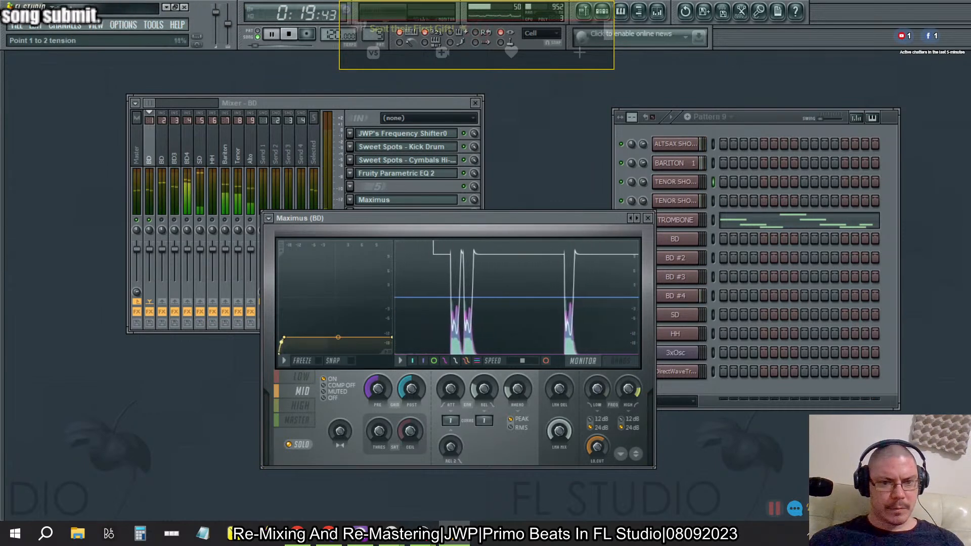
left_click_drag(283, 338, 284, 365)
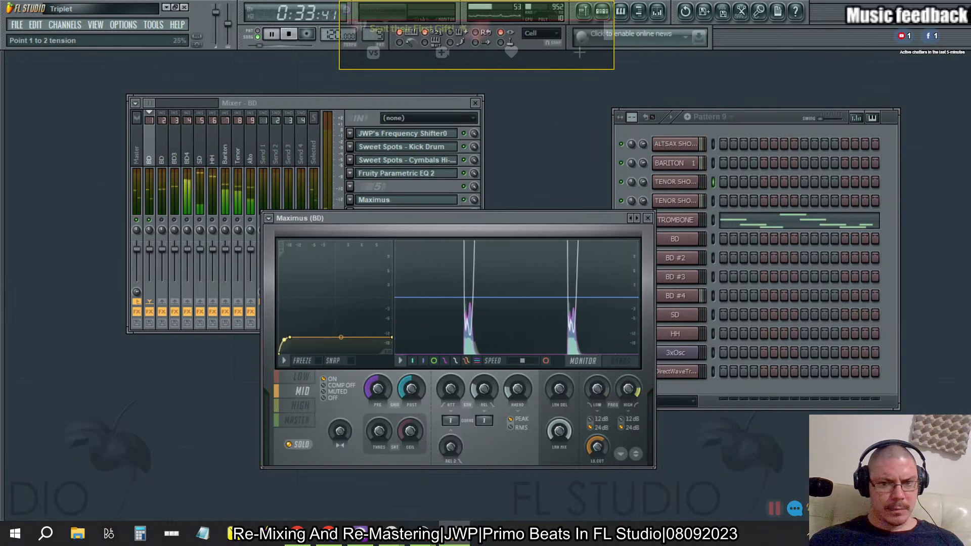
mouse_move(289, 337)
left_mouse_down()
mouse_move(334, 338)
mouse_move(306, 337)
left_mouse_up()
Change the mid band's middle point to a double curve, bend its tension to 100%, and raise the point at 0.0 dB input
right_click(336, 336)
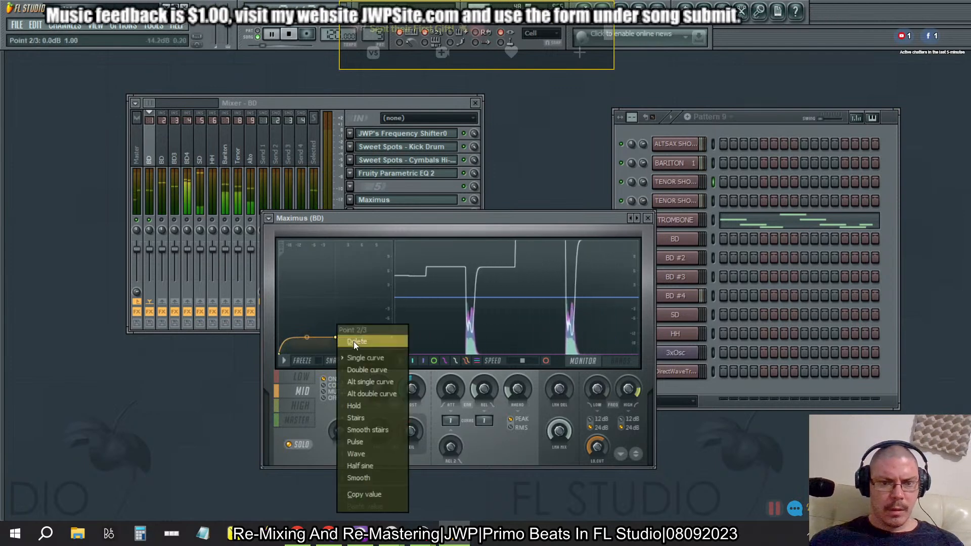
left_click(358, 369)
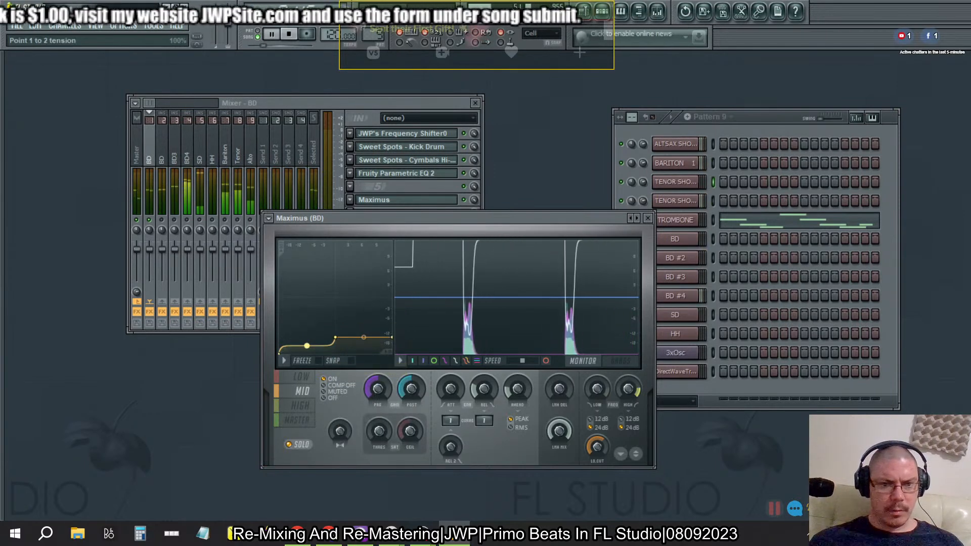
left_click_drag(307, 346, 307, 346)
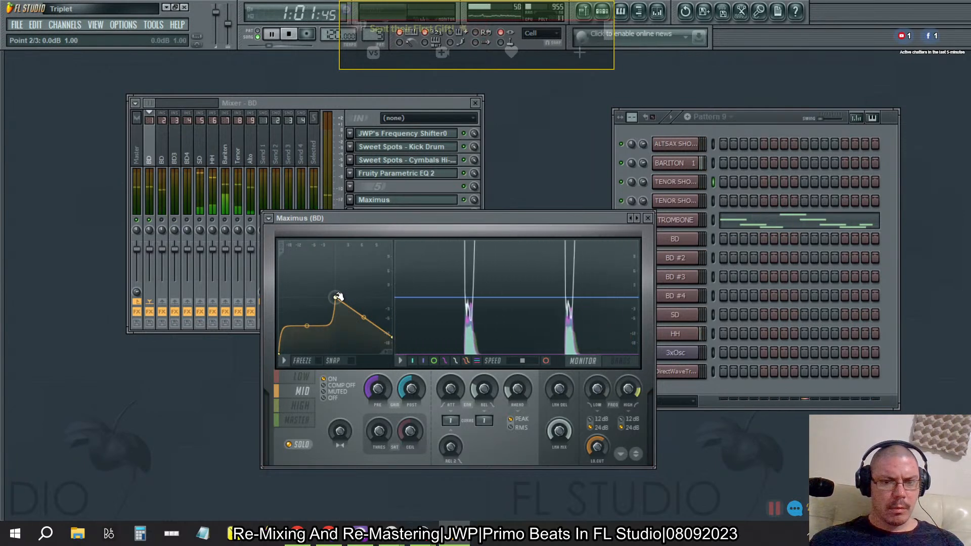
left_click_drag(333, 320, 337, 307)
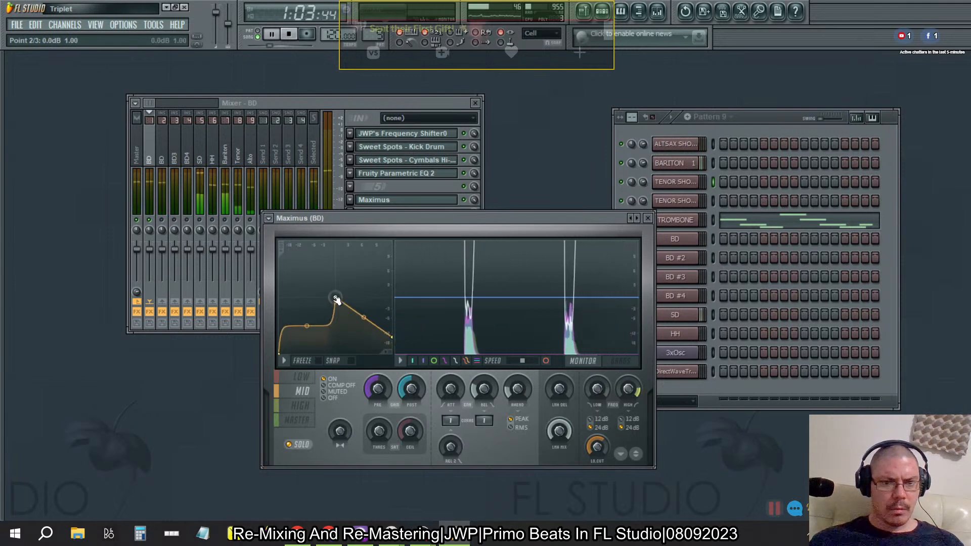
Change the mid band's middle point to an alt single curve and level it with the end point at 0.0 dB input, -10.0 dB output
right_click(335, 300)
left_click(368, 359)
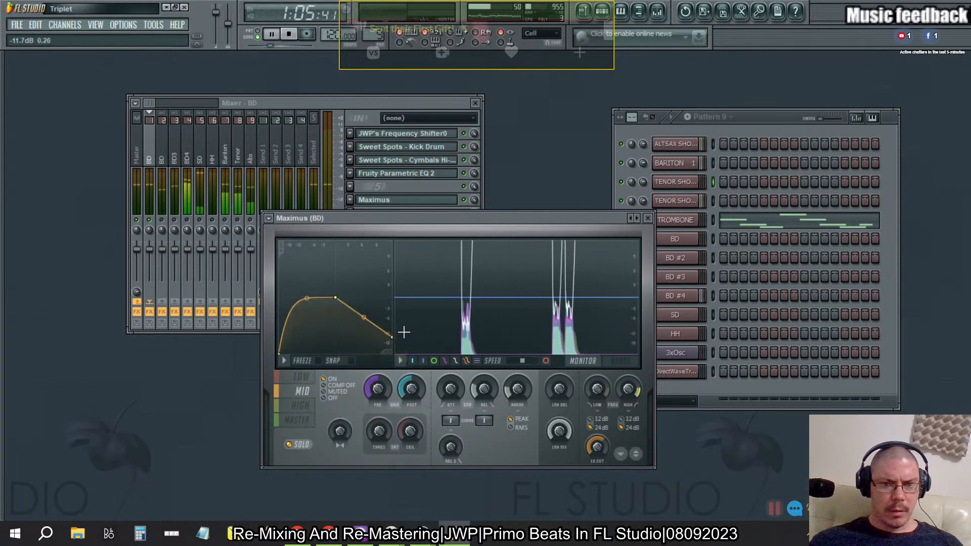
left_click_drag(392, 335, 393, 296)
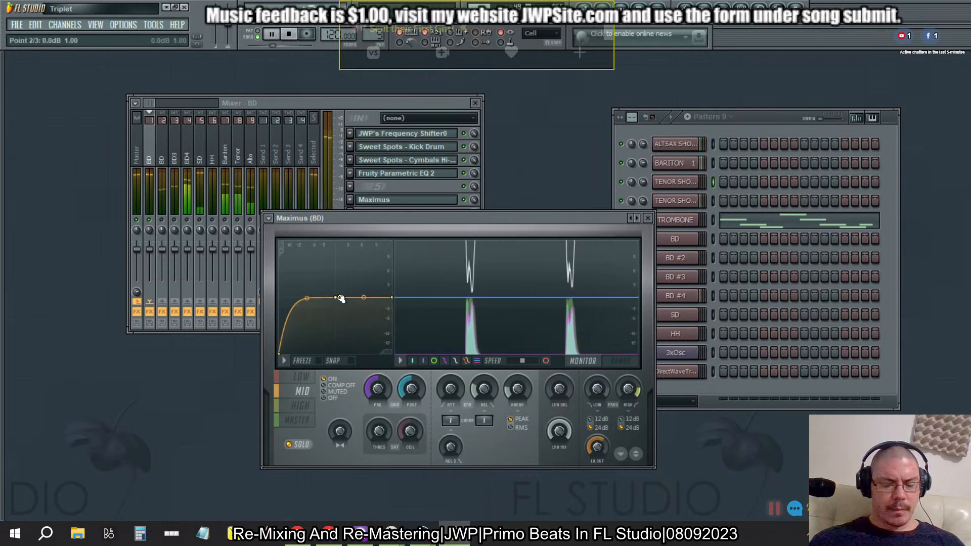
left_click_drag(336, 298, 337, 336)
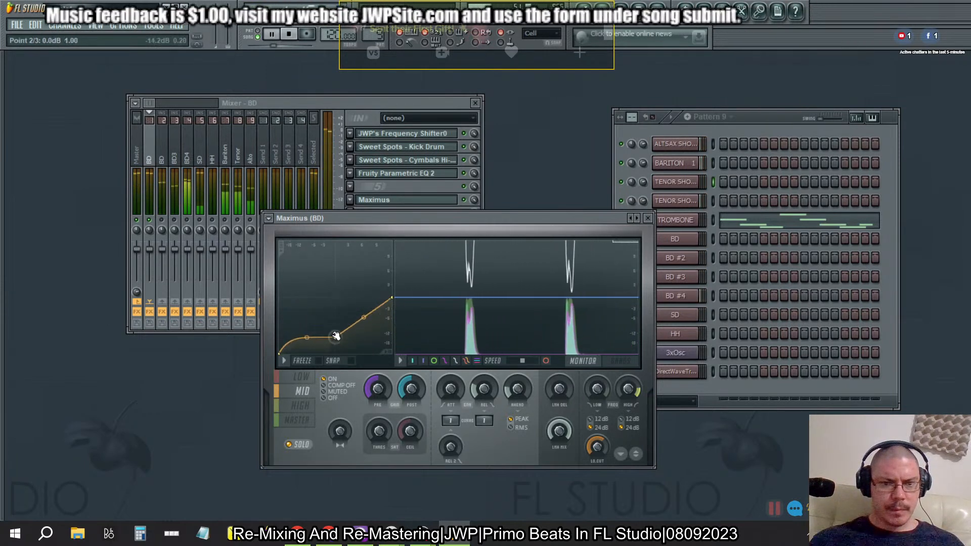
left_click_drag(395, 297, 395, 336)
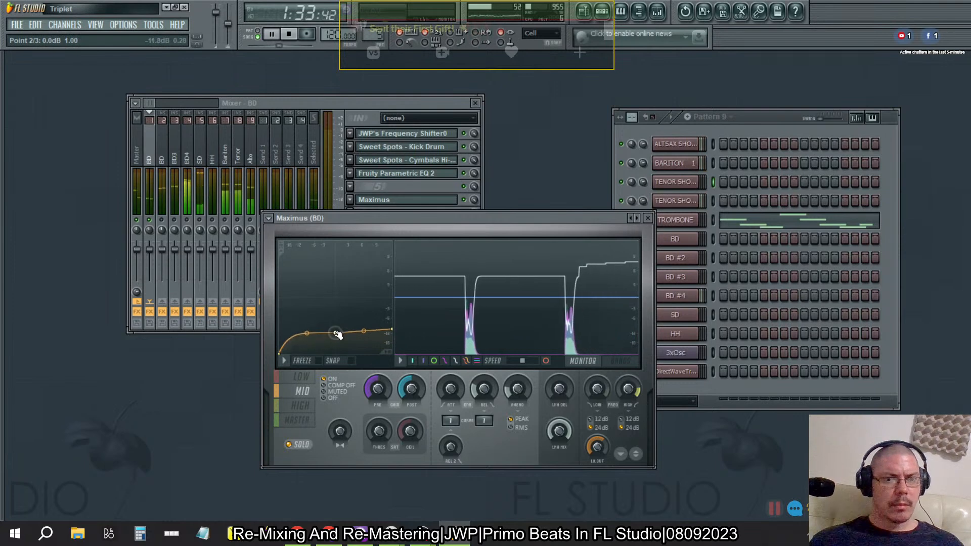
left_click_drag(324, 332, 343, 330)
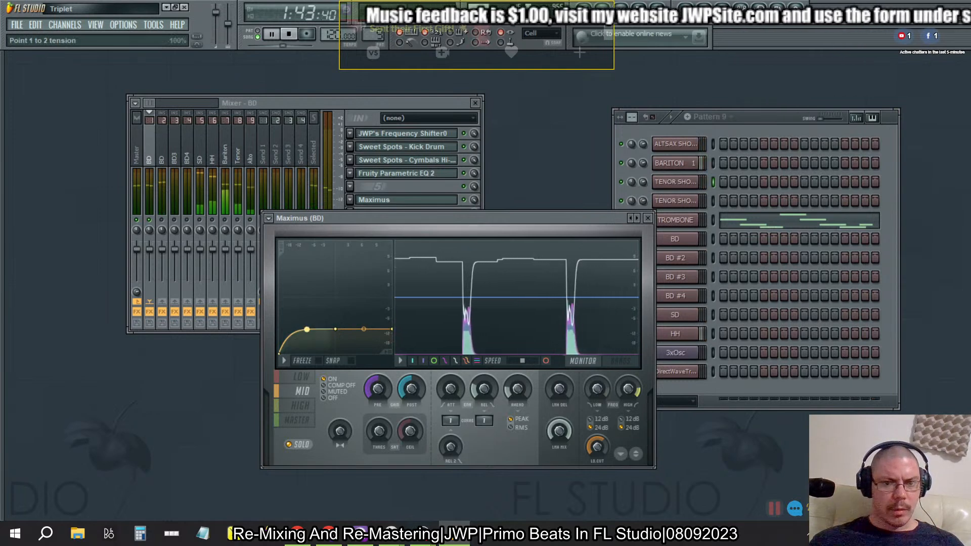
Try the Hold and Stairs shapes on the mid band's middle point, adjusting the stairs to 9 steps
right_click(335, 329)
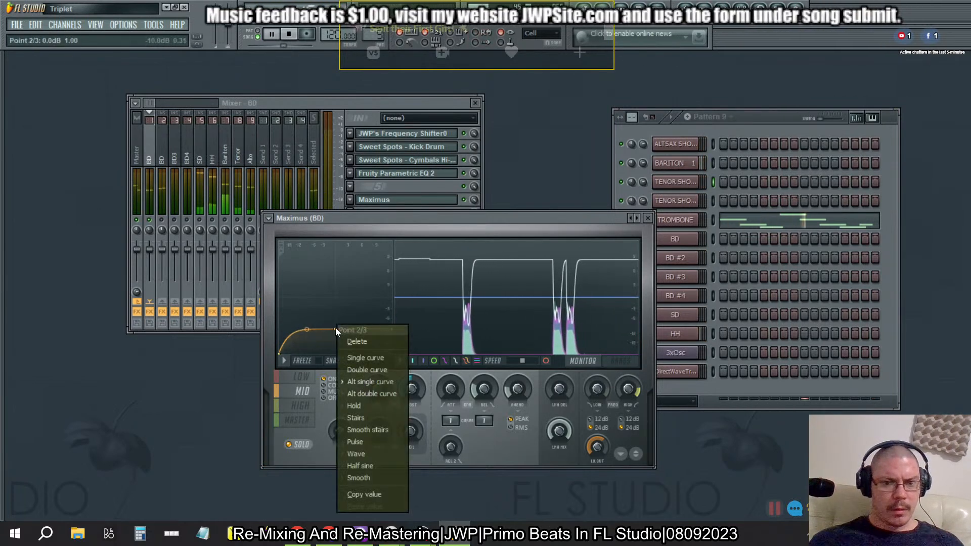
left_click(363, 405)
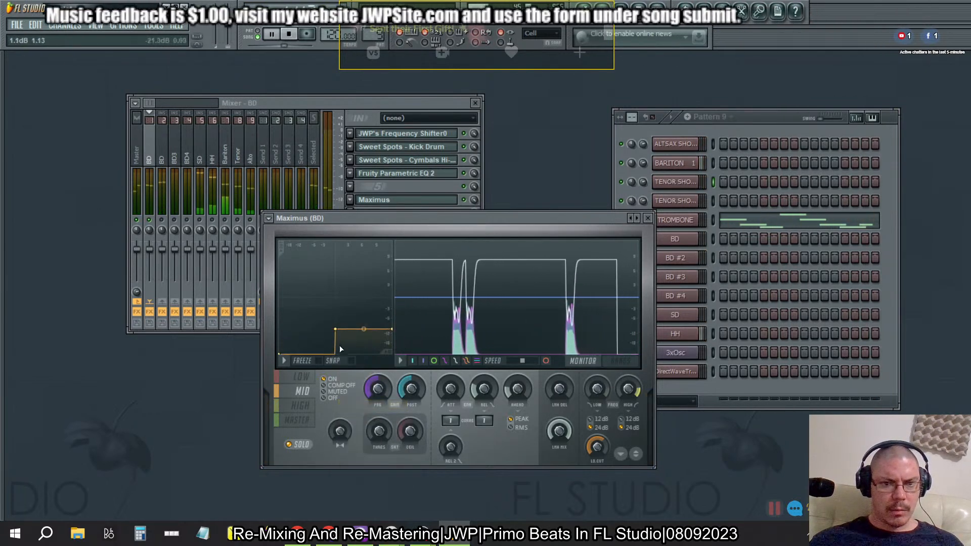
right_click(335, 329)
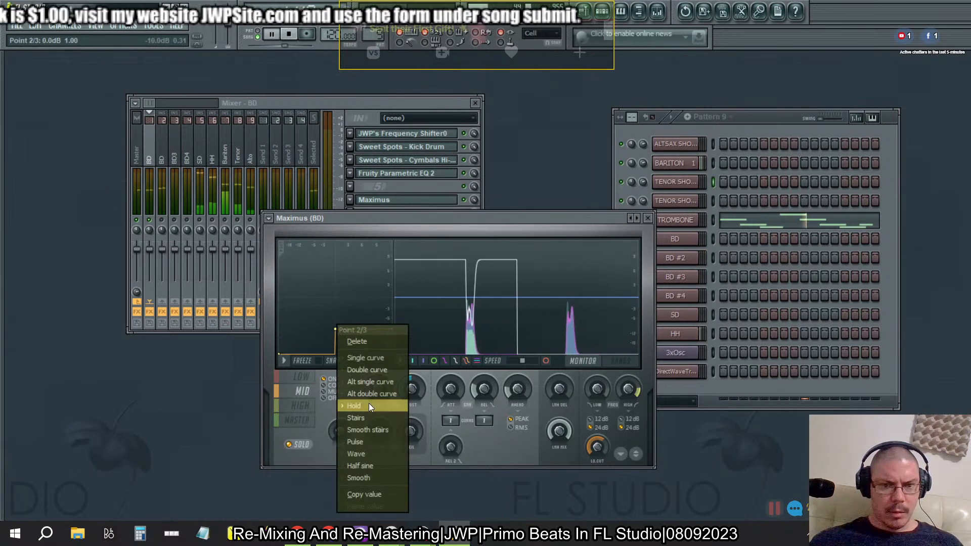
left_click(364, 418)
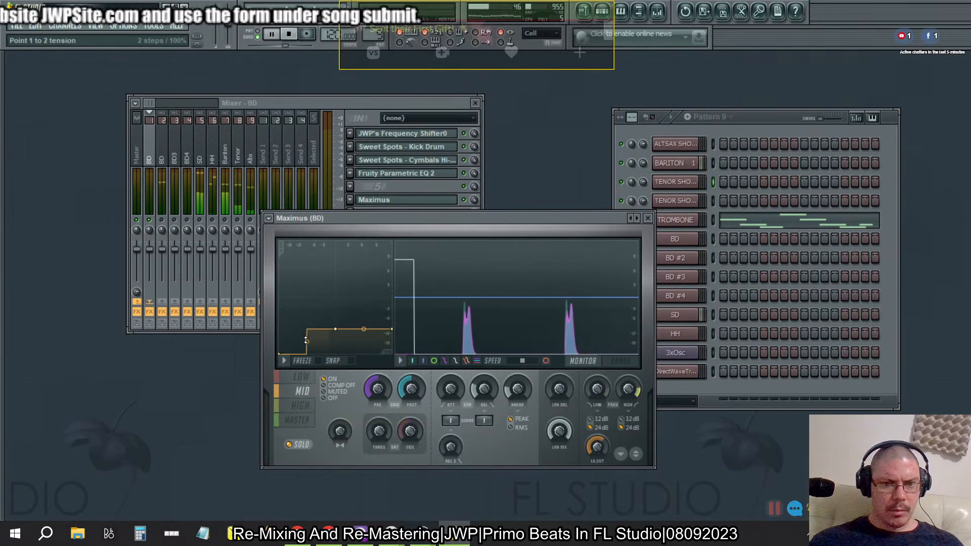
left_click_drag(307, 341, 307, 360)
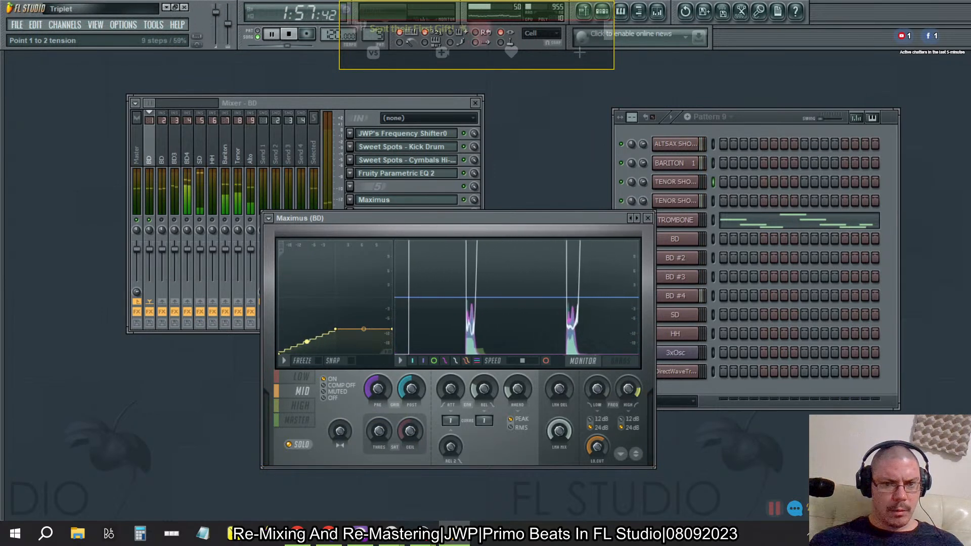
Try the Smooth stairs and Pulse shapes on the mid band's middle point
right_click(336, 331)
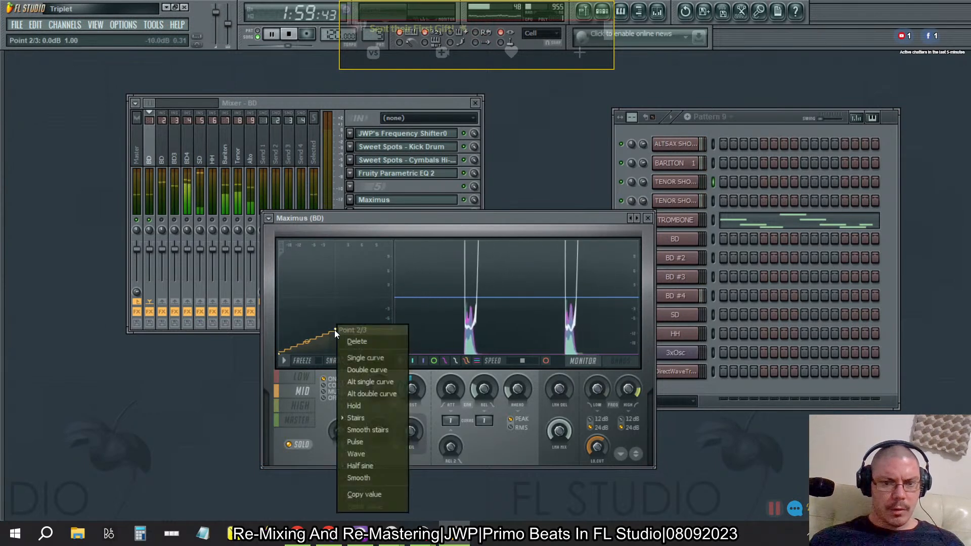
left_click(352, 433)
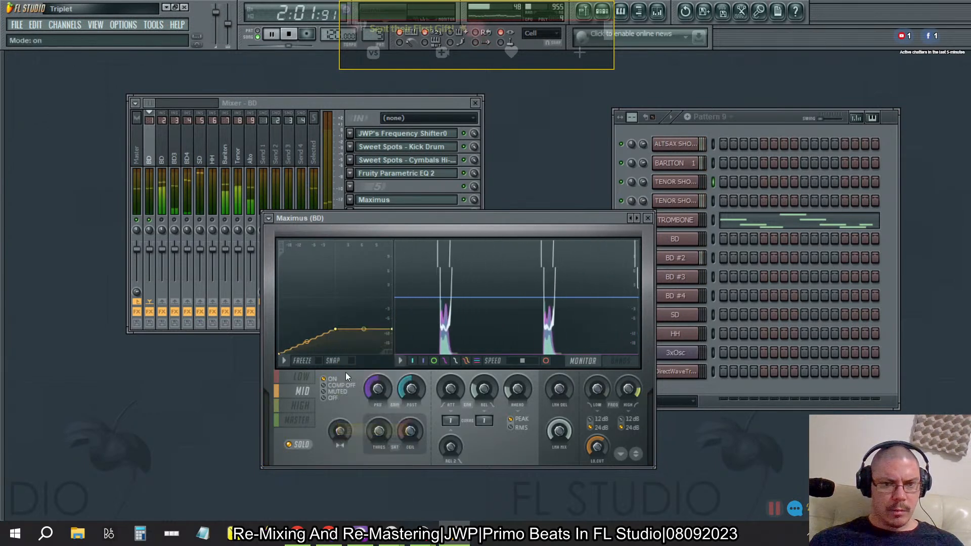
right_click(336, 330)
left_click(352, 443)
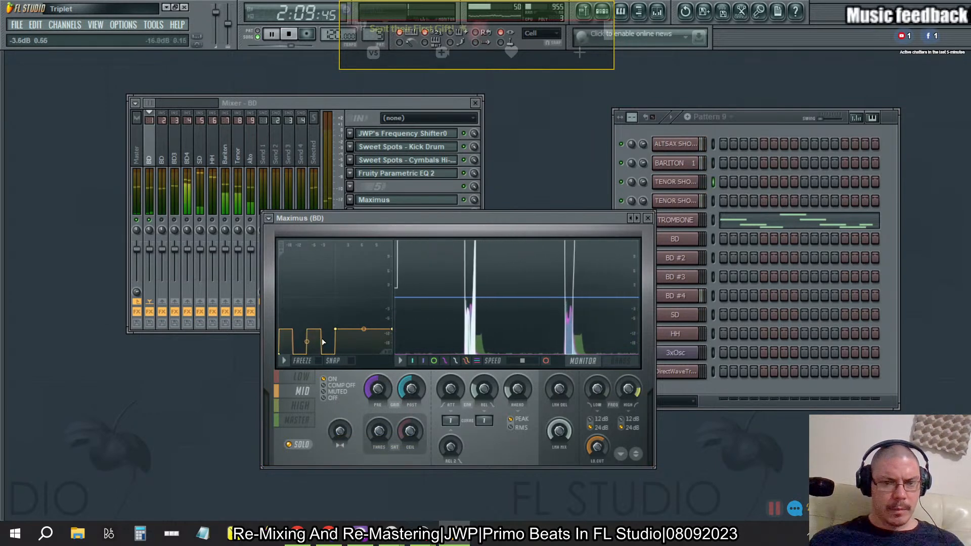
Try the Wave and Half sine shapes on the mid band's middle point, bending the half sine's tension to 100%
right_click(335, 330)
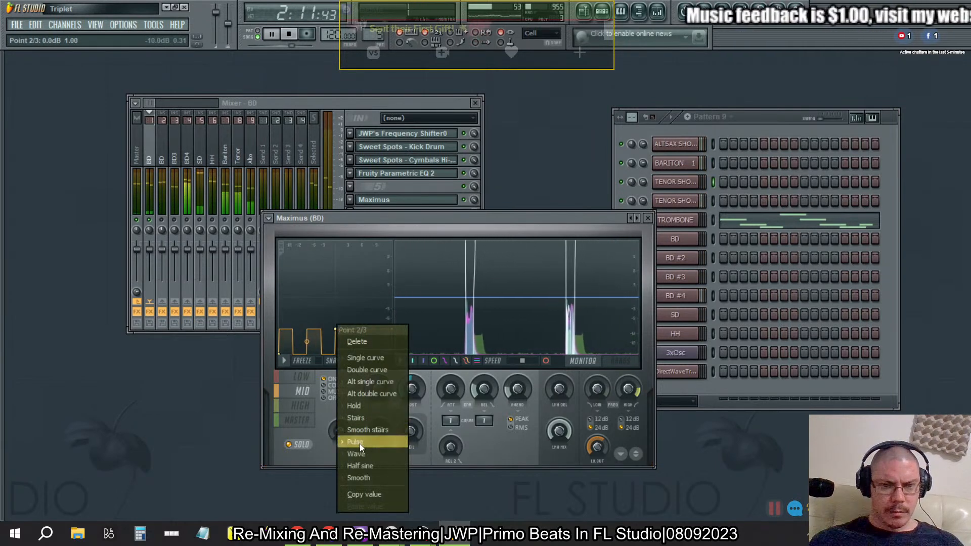
left_click(359, 453)
mouse_move(306, 342)
left_mouse_down()
mouse_move(306, 288)
mouse_move(307, 342)
left_mouse_up()
right_click(336, 329)
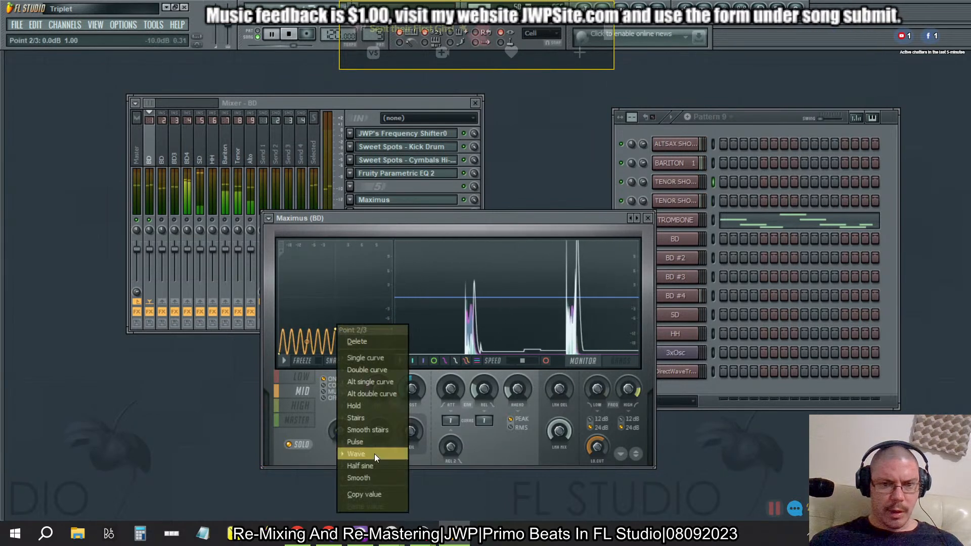
left_click(372, 466)
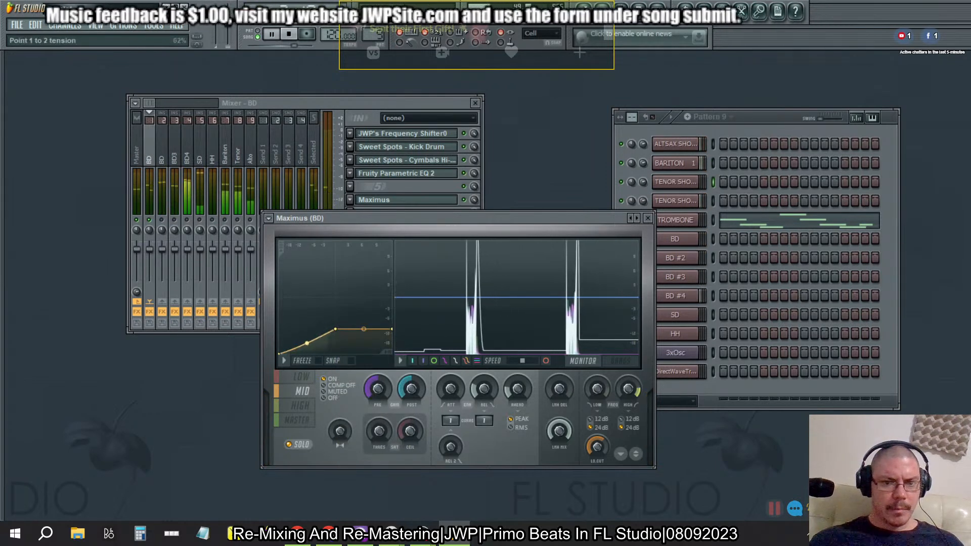
left_click_drag(307, 336, 306, 347)
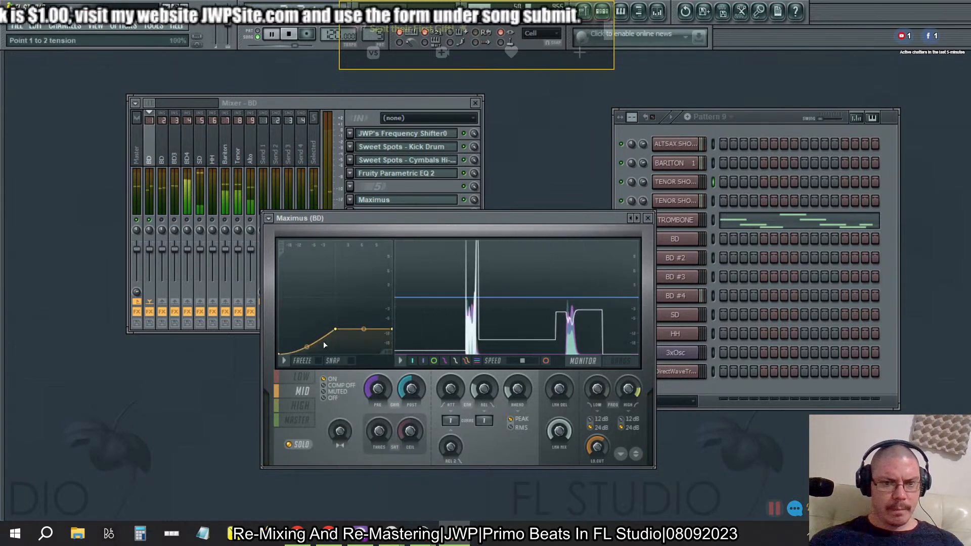
Try the Smooth shape on the mid band's middle point and adjust its tension
right_click(336, 329)
left_click(362, 475)
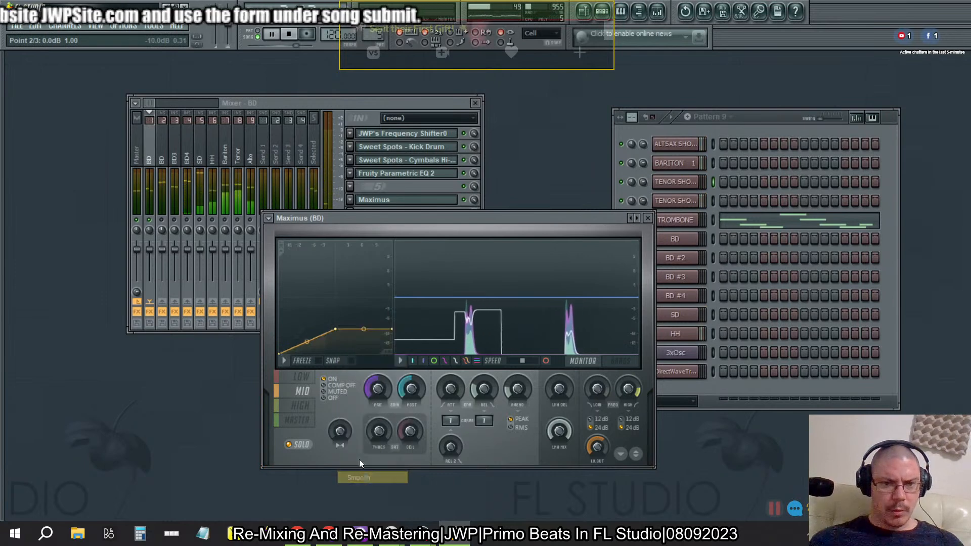
left_click_drag(308, 331, 309, 321)
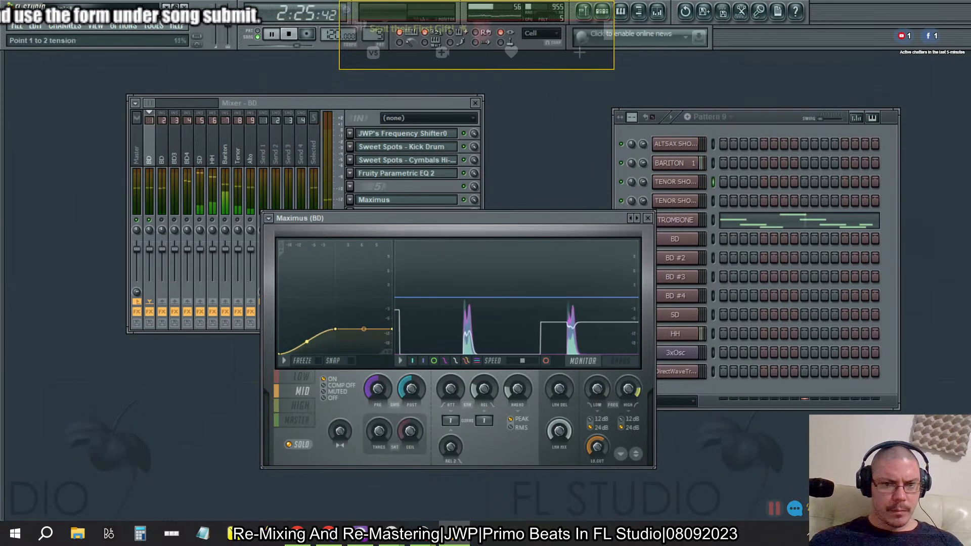
Change the mid band's middle point to a single curve and move it to a very low input level, level with the end point
right_click(336, 330)
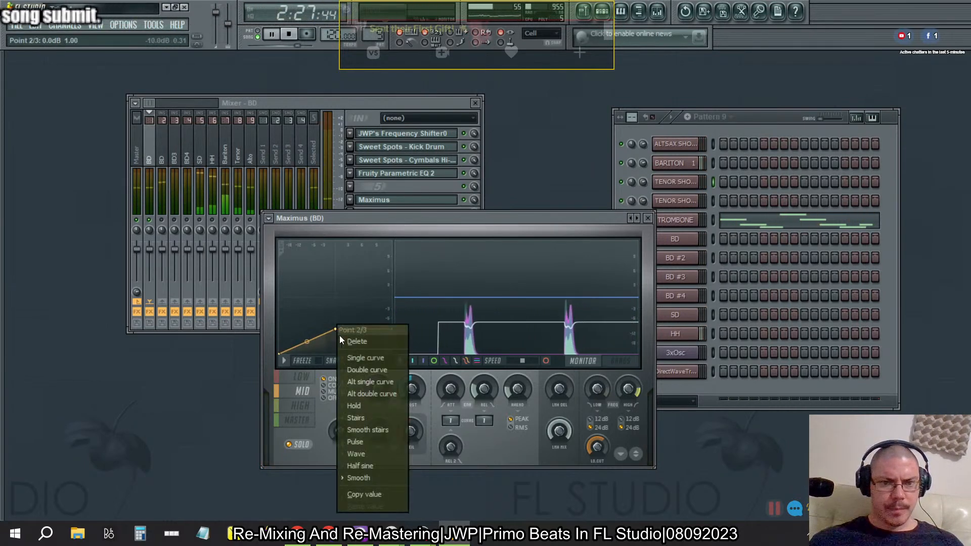
left_click(351, 354)
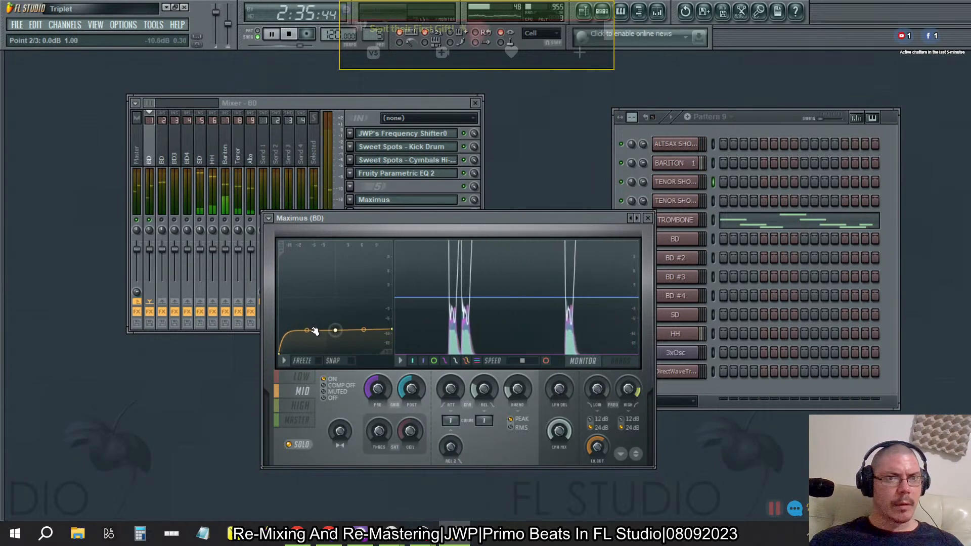
left_click_drag(329, 329, 289, 338)
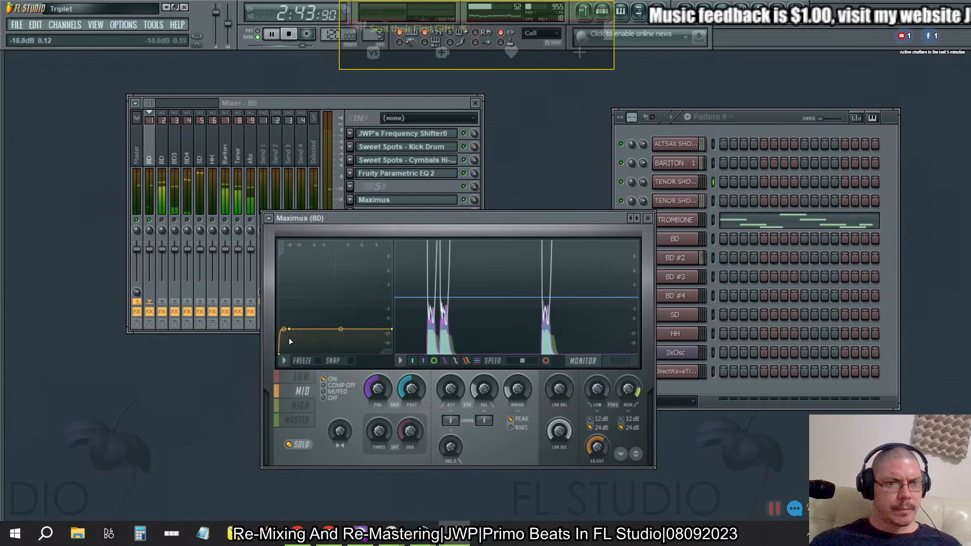
Unsolo the BD mixer track and move the mid band's middle point to -INF dB input, -10.0 dB output
left_click(151, 222)
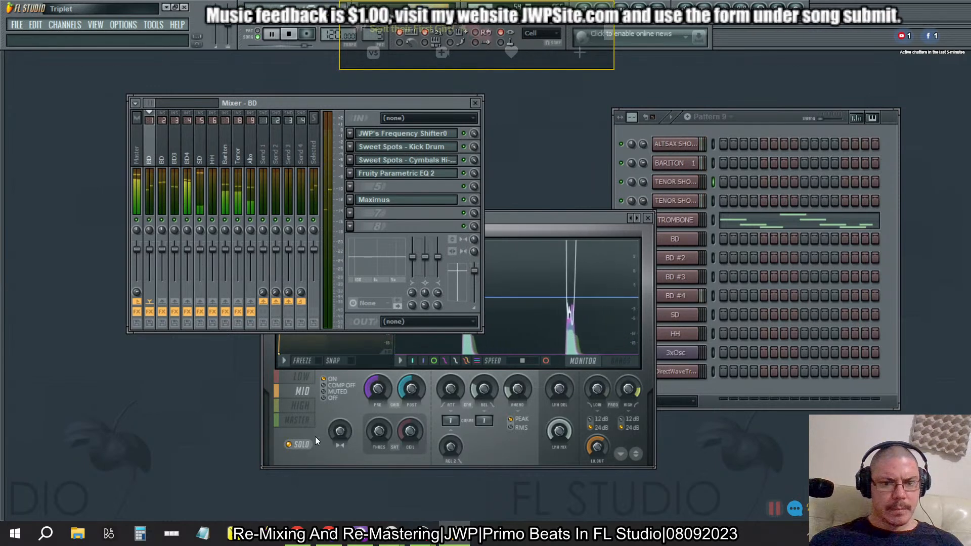
left_click(314, 436)
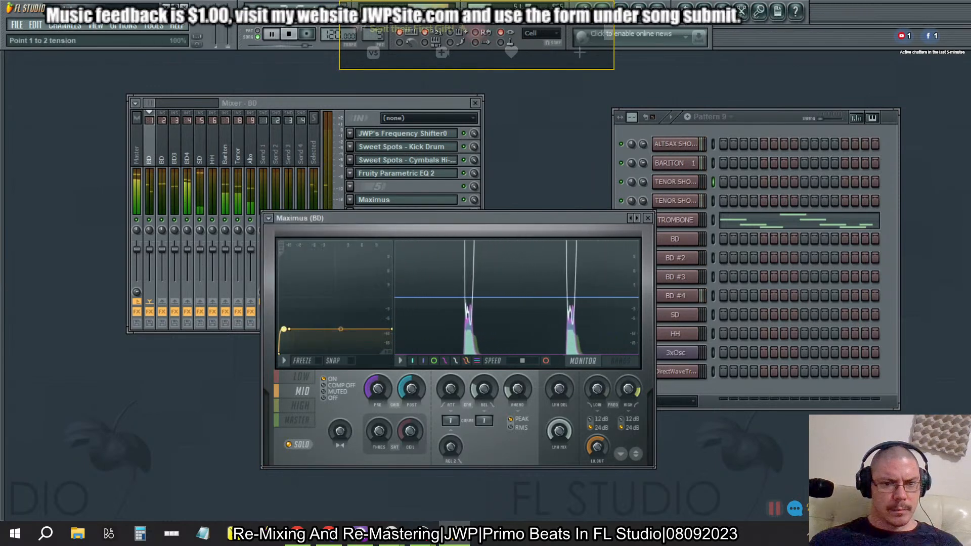
left_click_drag(296, 331, 271, 330)
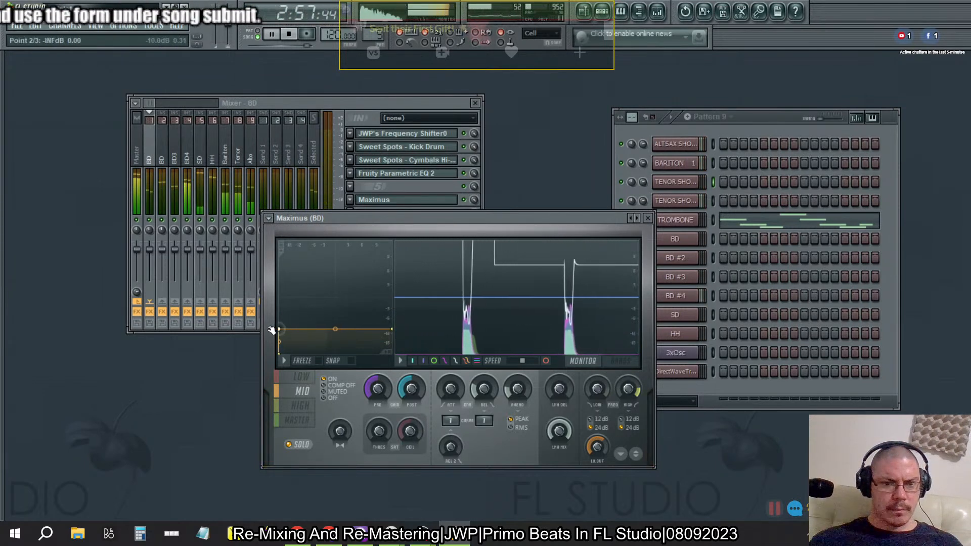
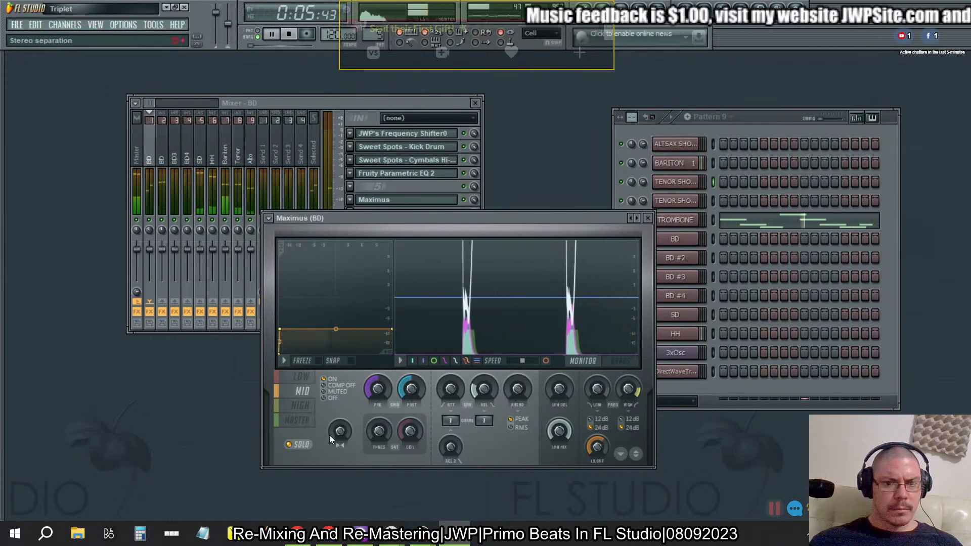
Compare the master, high and mid bands in Maximus during playback, and check the BD track with Maximus bypassed
left_click(304, 426)
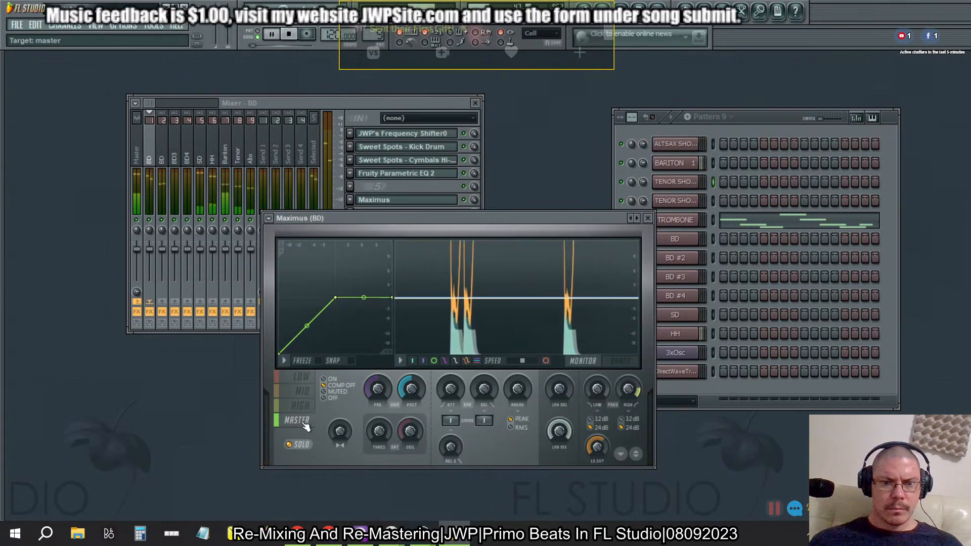
left_click(303, 412)
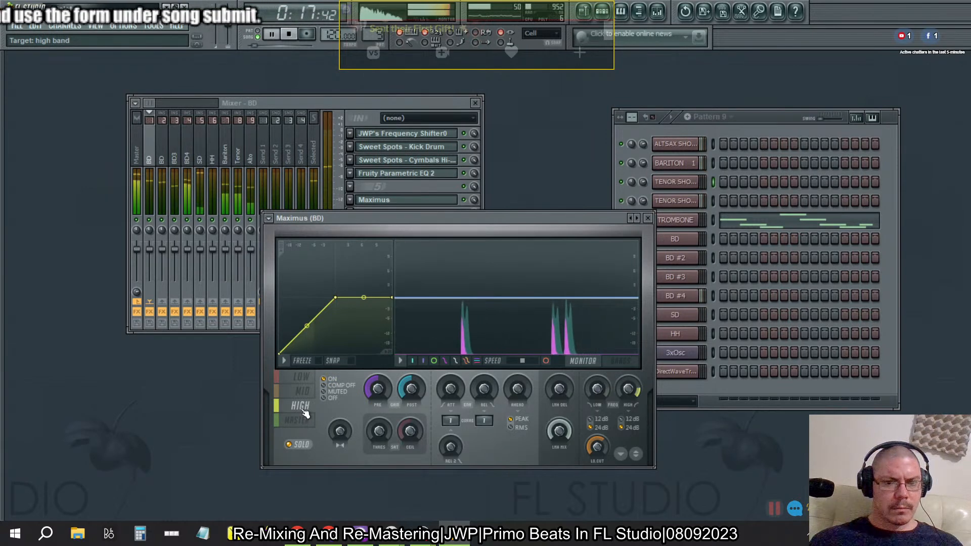
left_click(303, 421)
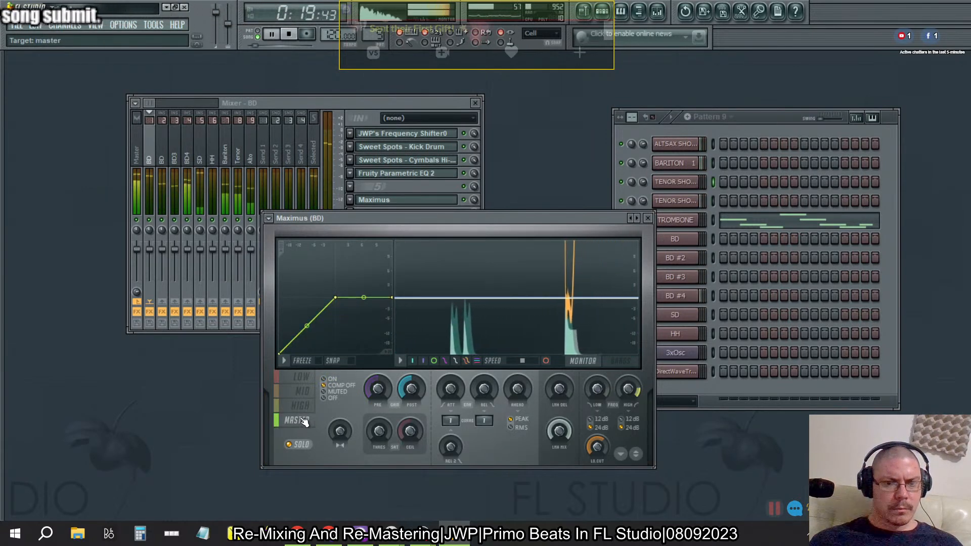
left_click(464, 181)
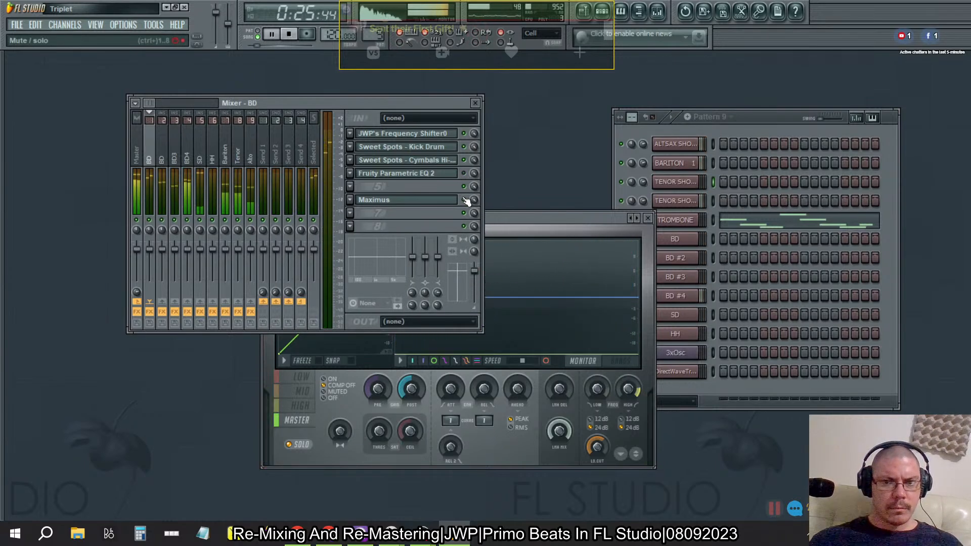
left_click(331, 410)
left_click(302, 392)
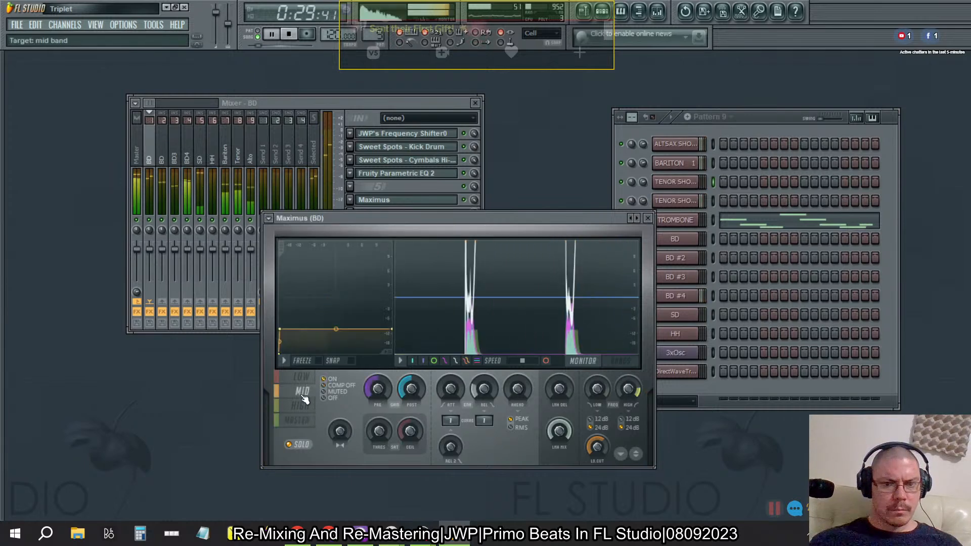
Move the Maximus window clear of the mixer's effect slots, try a lower post gain on the master band, and reset that gain
left_click(302, 421)
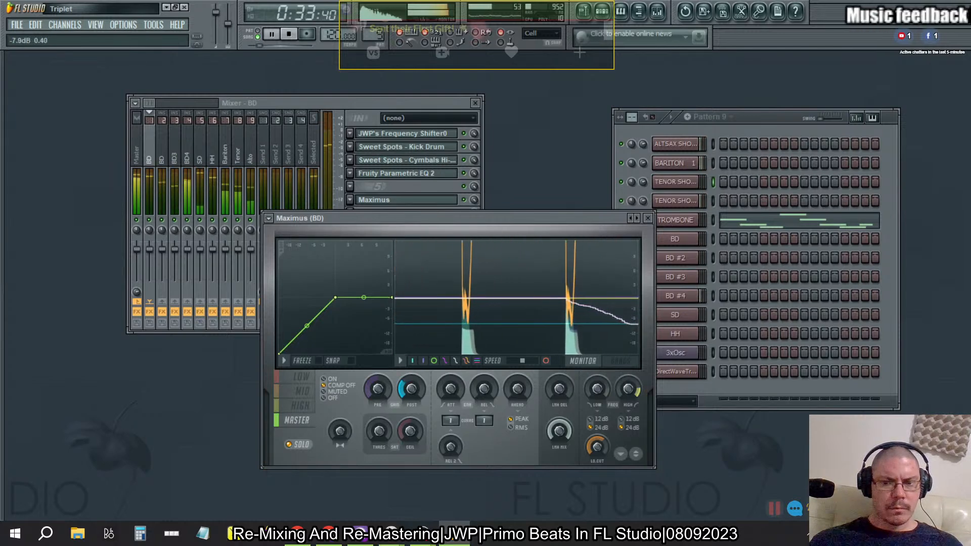
left_click_drag(422, 220, 590, 232)
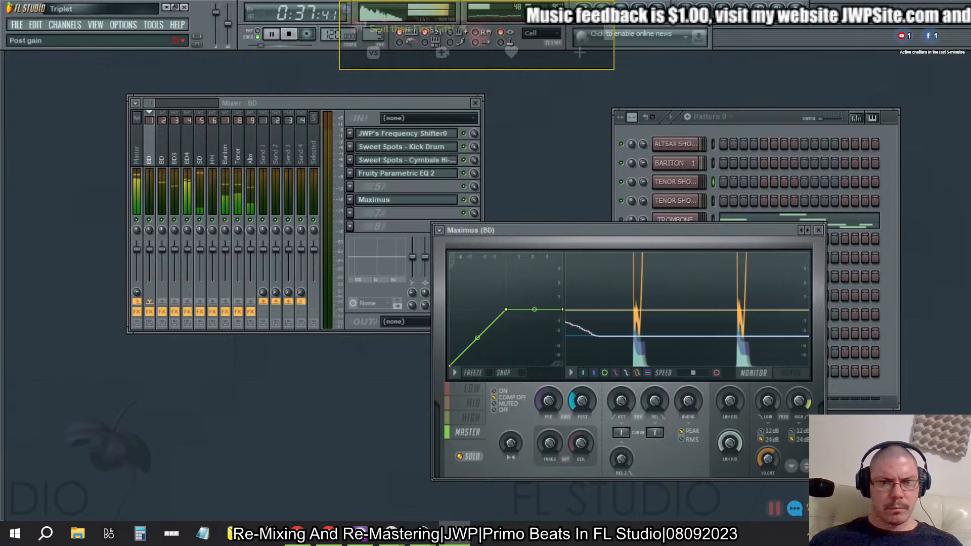
left_click_drag(579, 400, 579, 403)
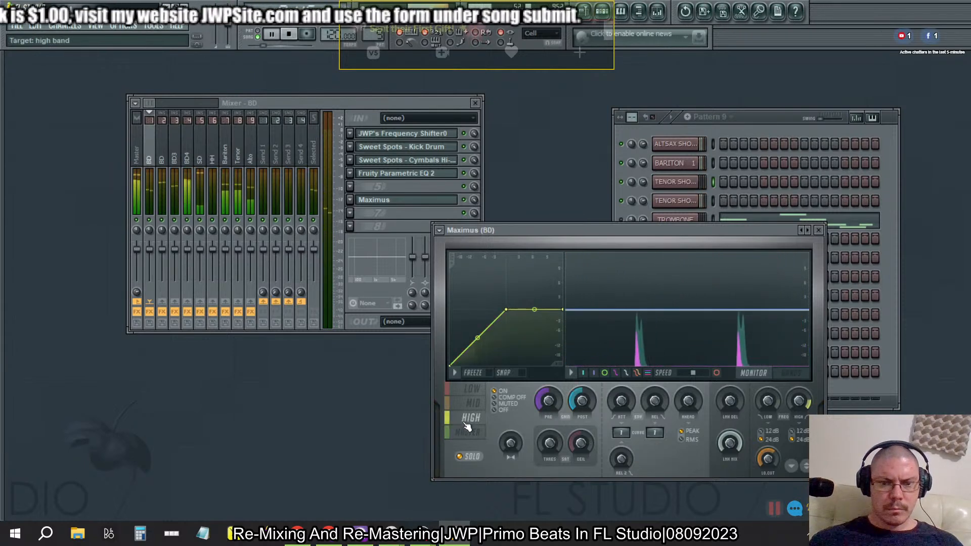
right_click(592, 393)
left_click(611, 383)
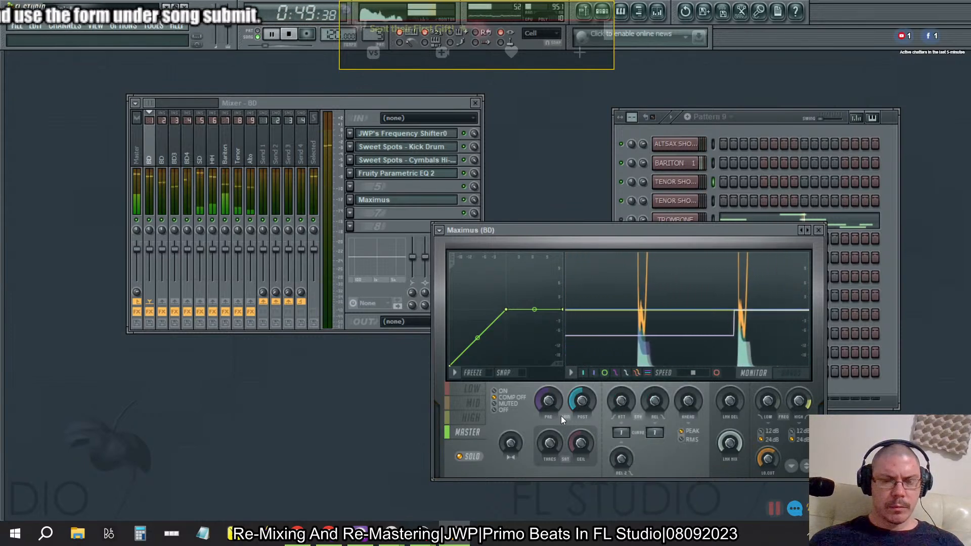
Lower the post gain of the high band in the BD track's Maximus and compare it with the master and mid bands
left_click(475, 418)
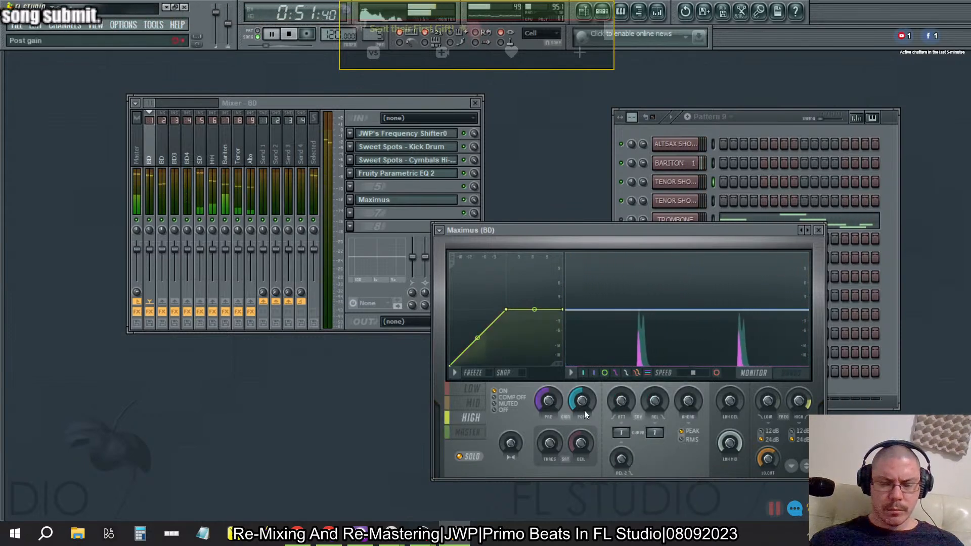
left_click_drag(578, 405, 578, 413)
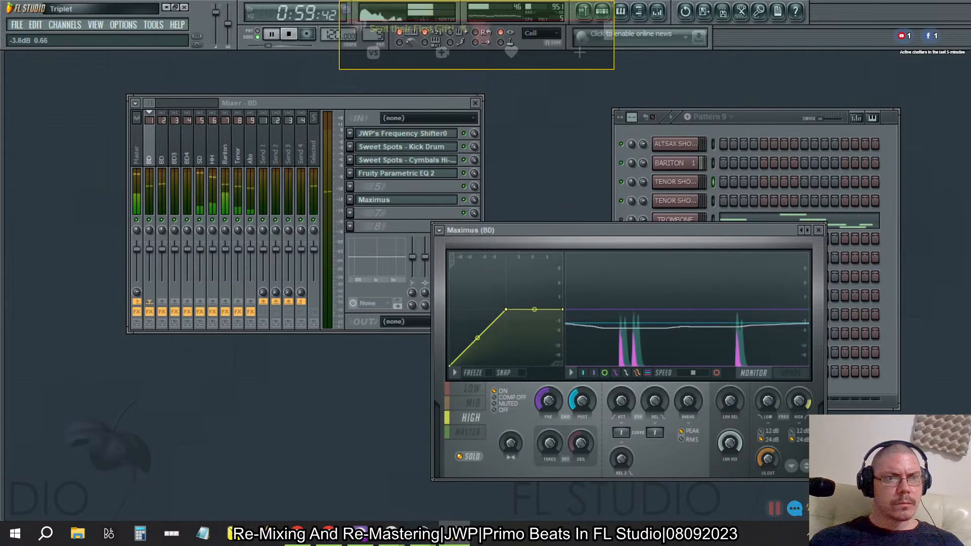
left_click(466, 432)
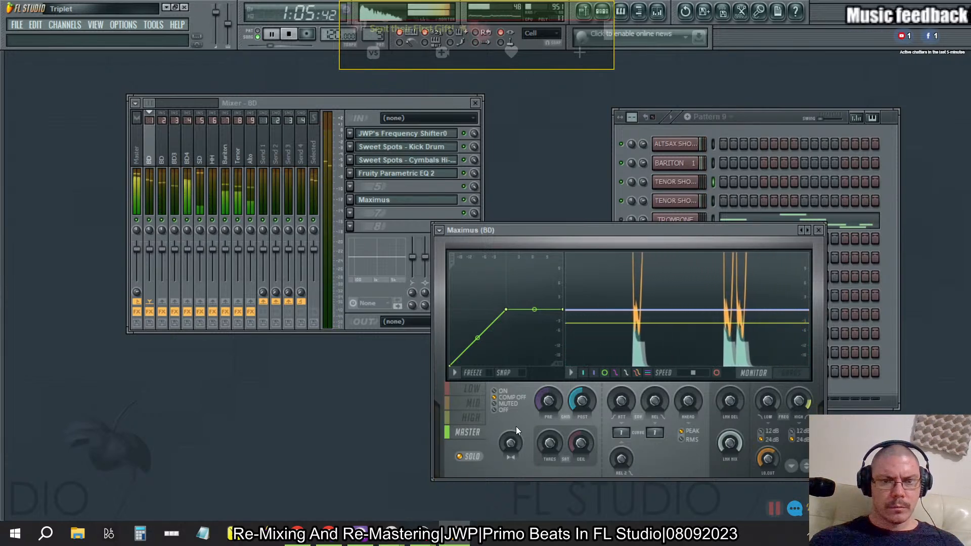
left_click(472, 403)
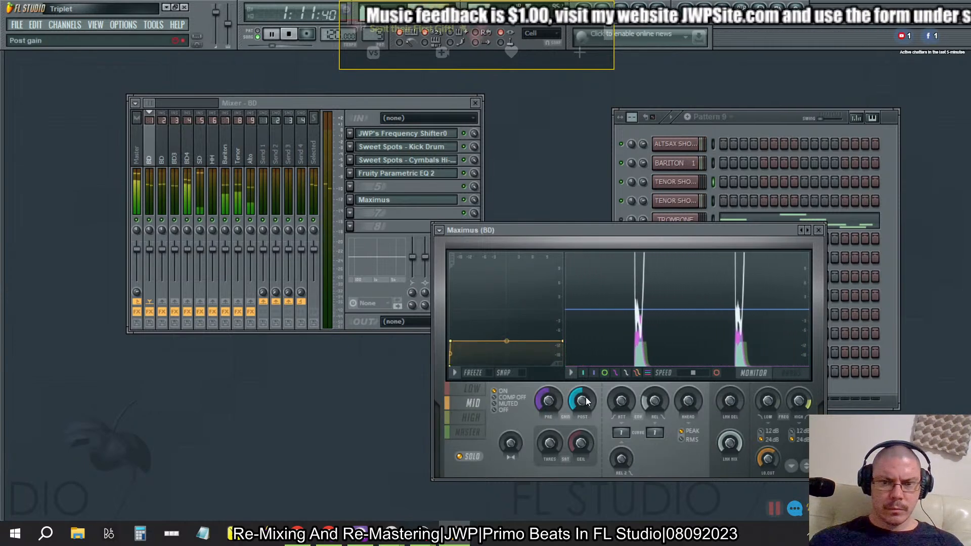
left_click(468, 432)
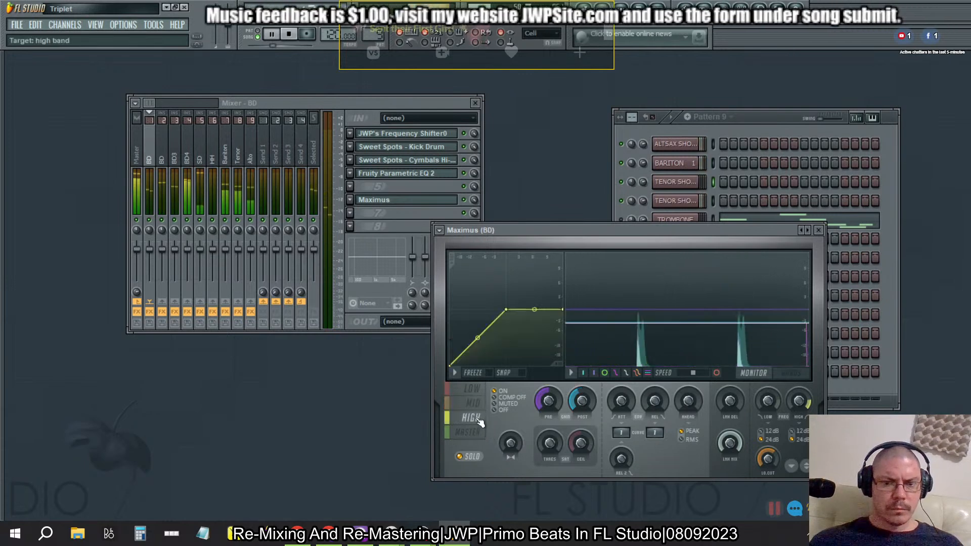
Compare playback with the first BD track muted and unmuted, and look through the effect chains of the Master and Bariton tracks
left_click(149, 219)
left_click(150, 220)
left_click(137, 152)
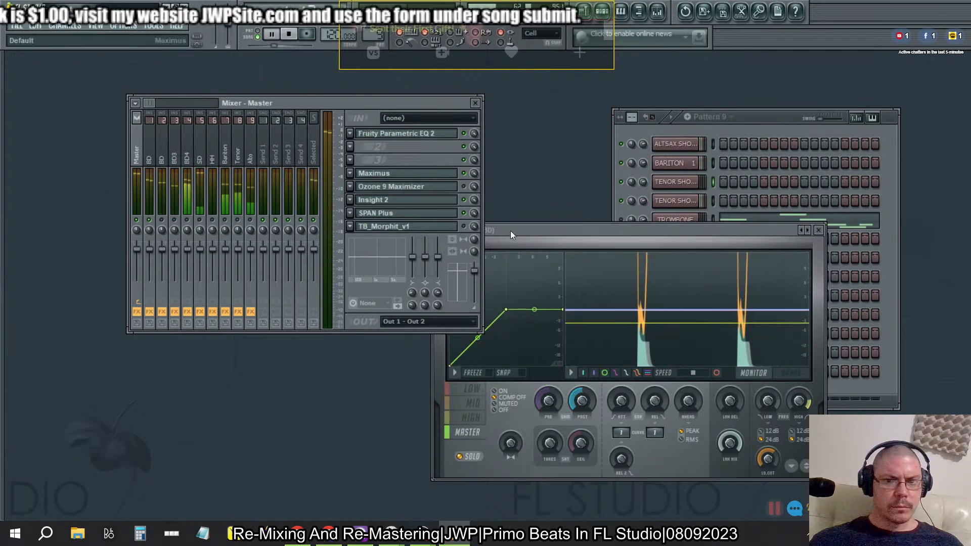
left_click(228, 145)
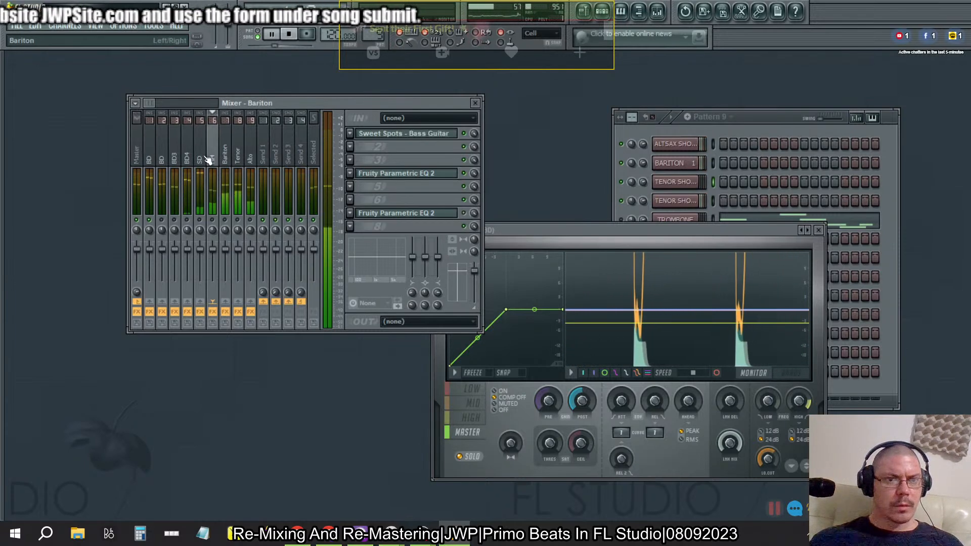
left_click(148, 153)
left_click(520, 230)
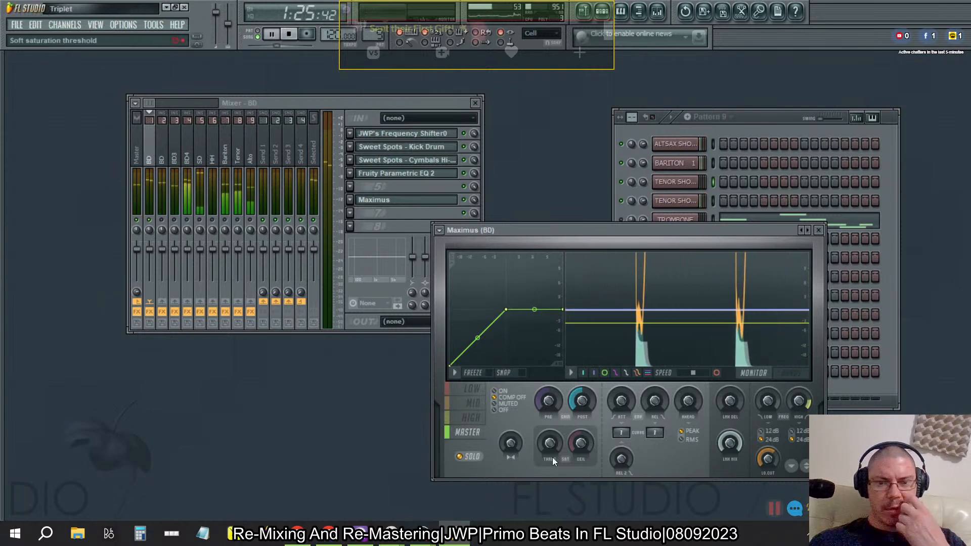
Move the middle point of the mid band's curve to -INF dB input, -10.0 dB output in the first BD track's Maximus
left_click(473, 402)
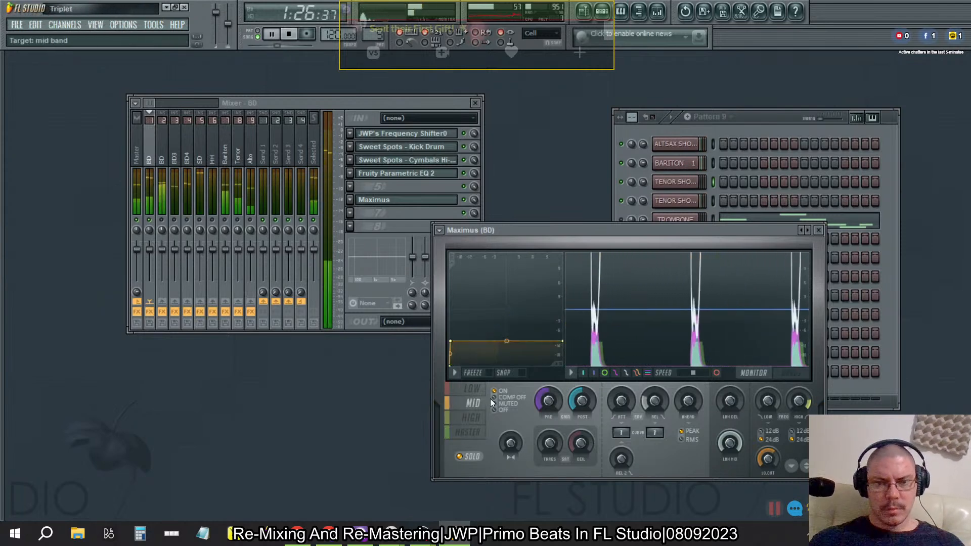
right_click(453, 342)
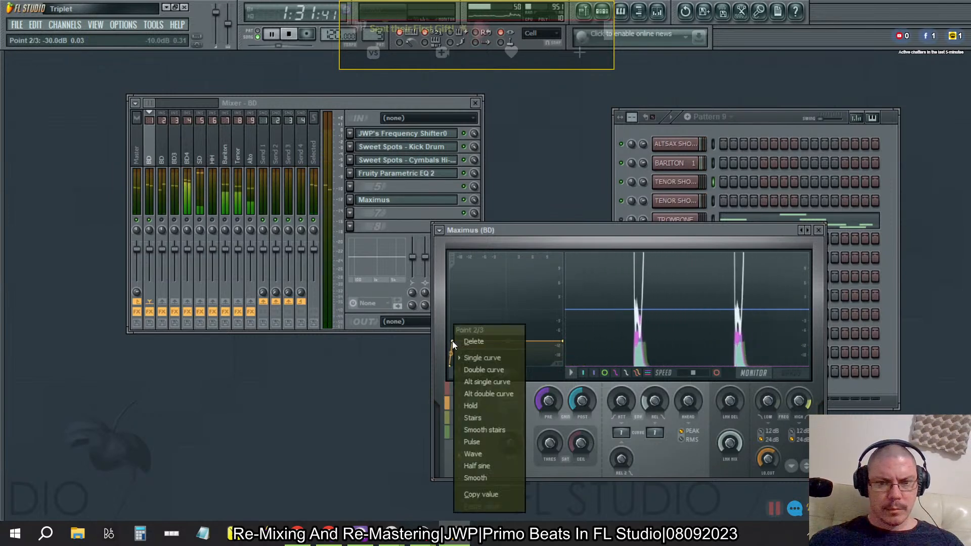
left_click(555, 240)
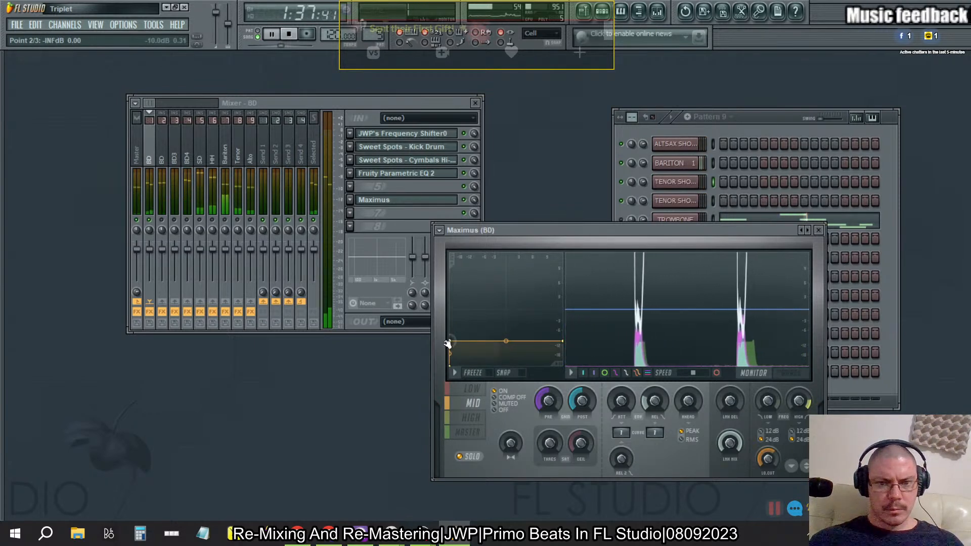
left_click_drag(450, 344, 452, 343)
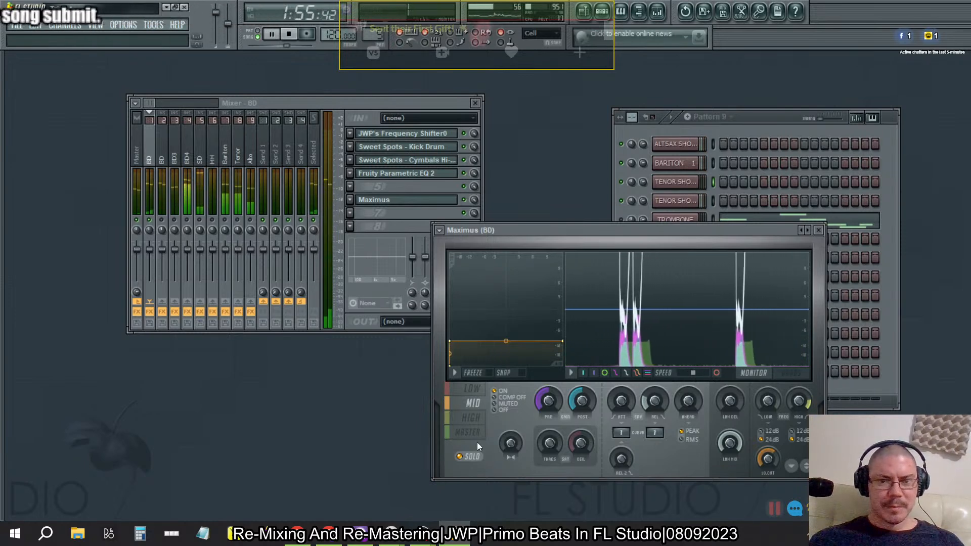
Copy the first BD track's Maximus with its settings onto the second BD mixer track and close the copy's window
left_click(164, 220)
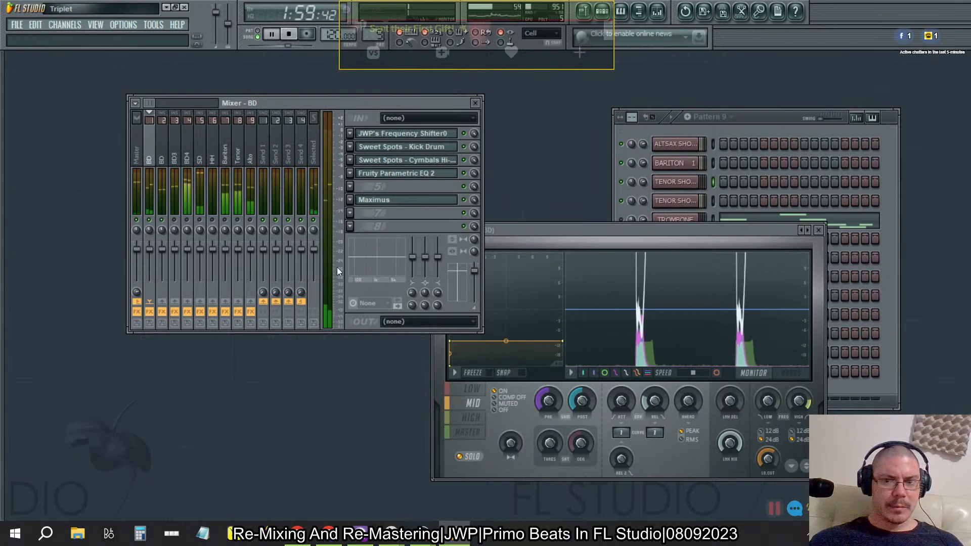
left_click(531, 229)
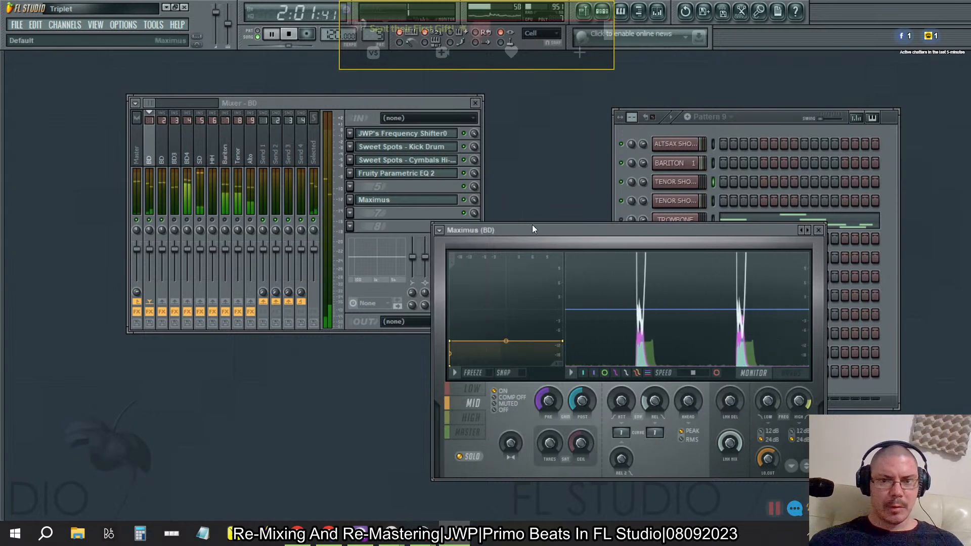
left_click(439, 230)
left_click_drag(454, 287, 162, 151)
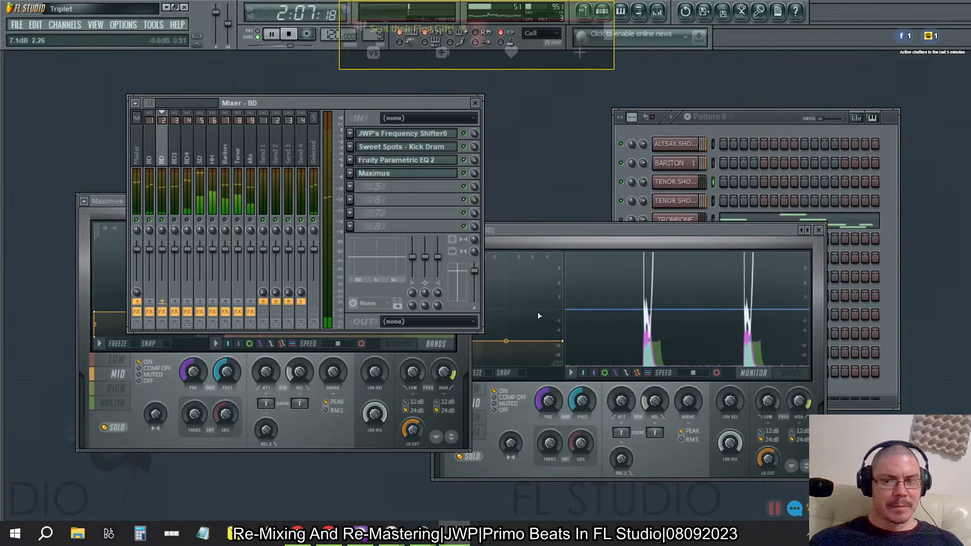
left_click(114, 212)
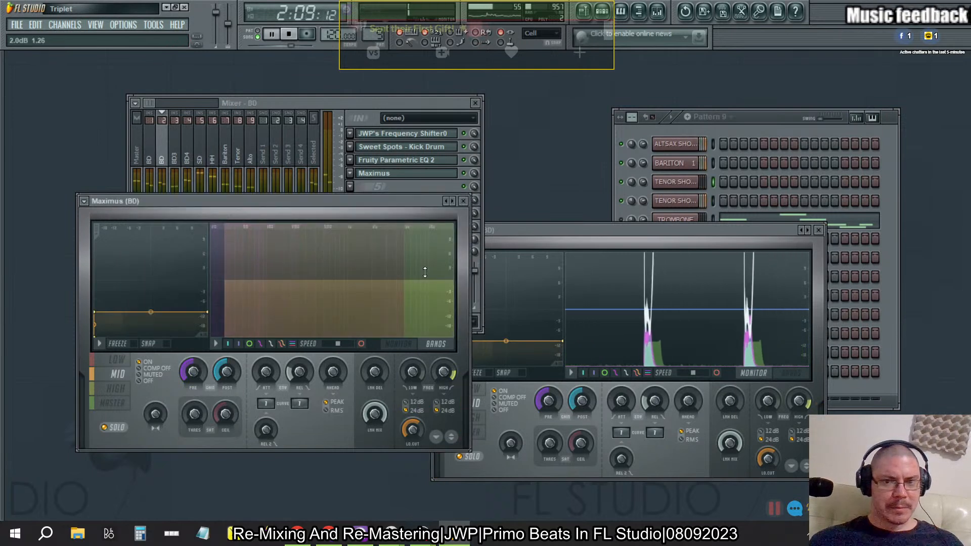
left_click(463, 201)
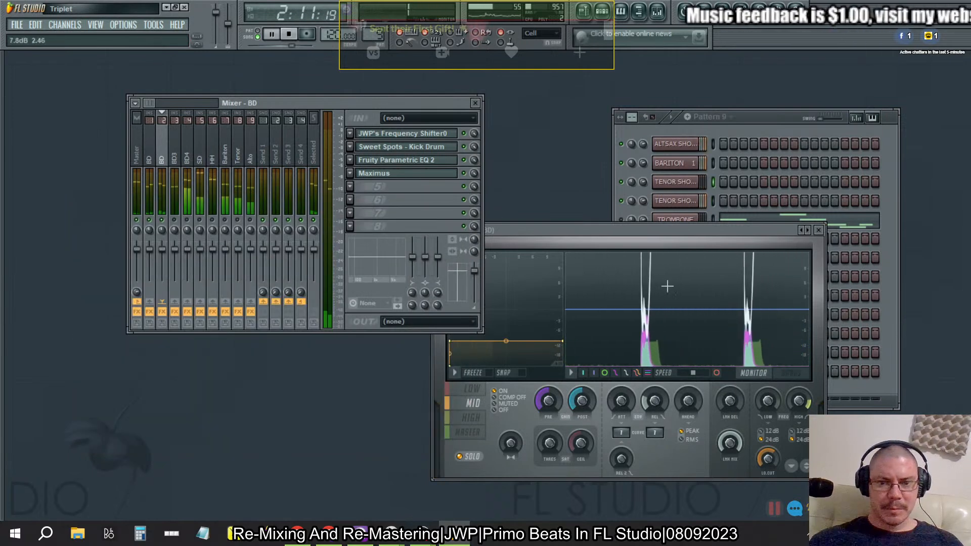
Reset the post gain of the high band in the first BD track's Maximus
left_click(486, 470)
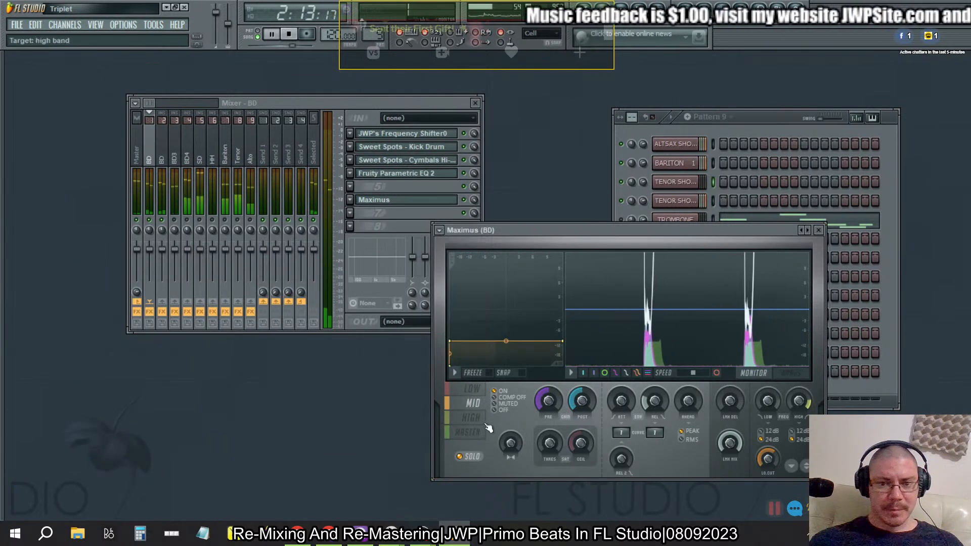
right_click(584, 401)
left_click(617, 381)
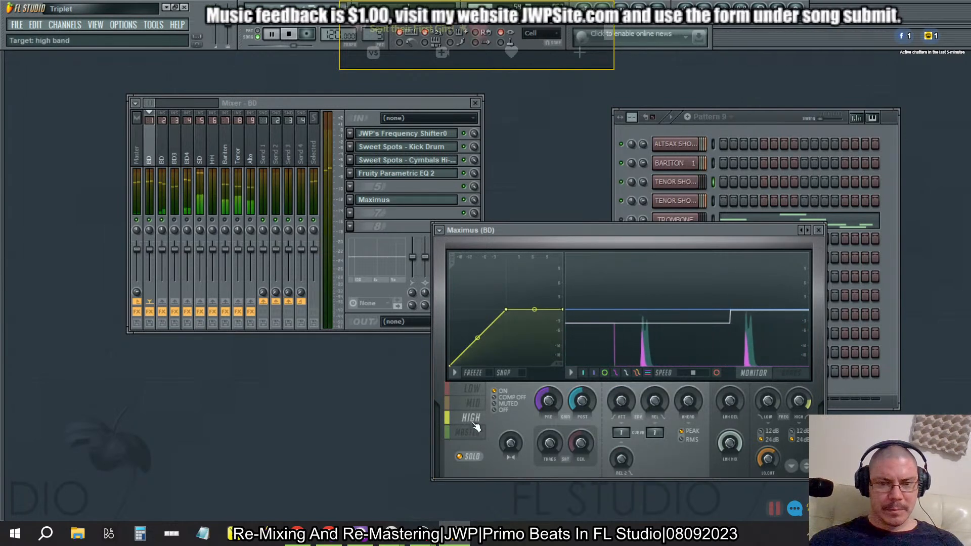
Open SPAN Plus on the Master track and arrange the Maximus and mixer windows clear of it
left_click(137, 152)
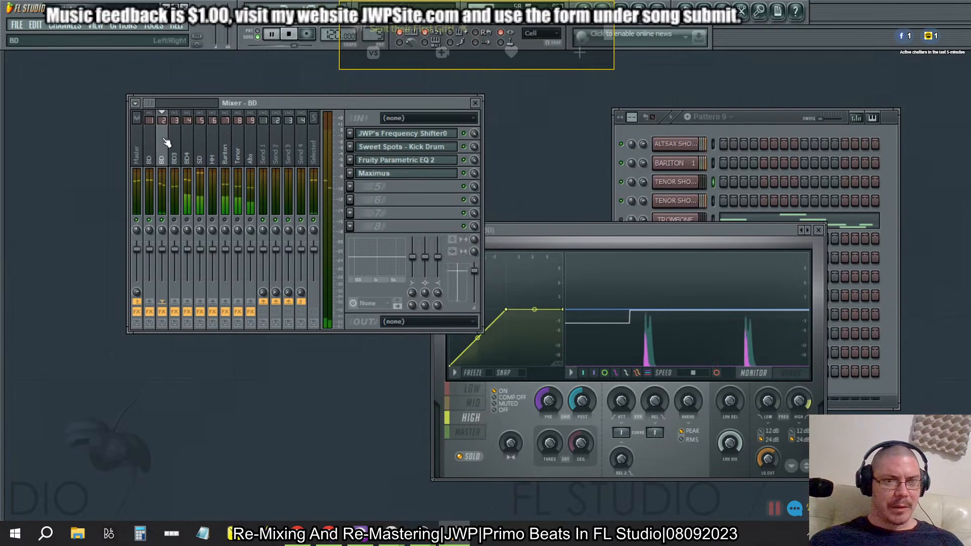
left_click(405, 213)
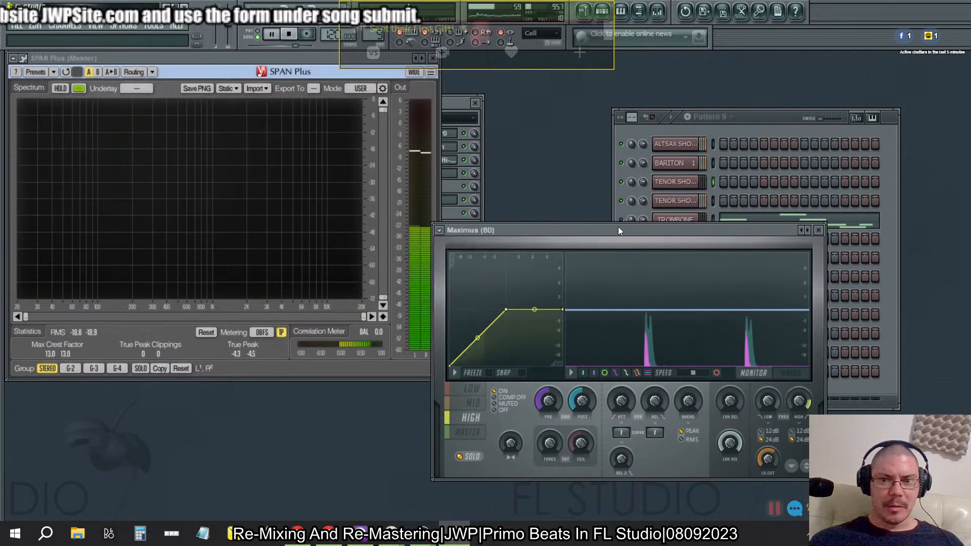
left_click_drag(618, 227, 720, 219)
double_click(447, 104)
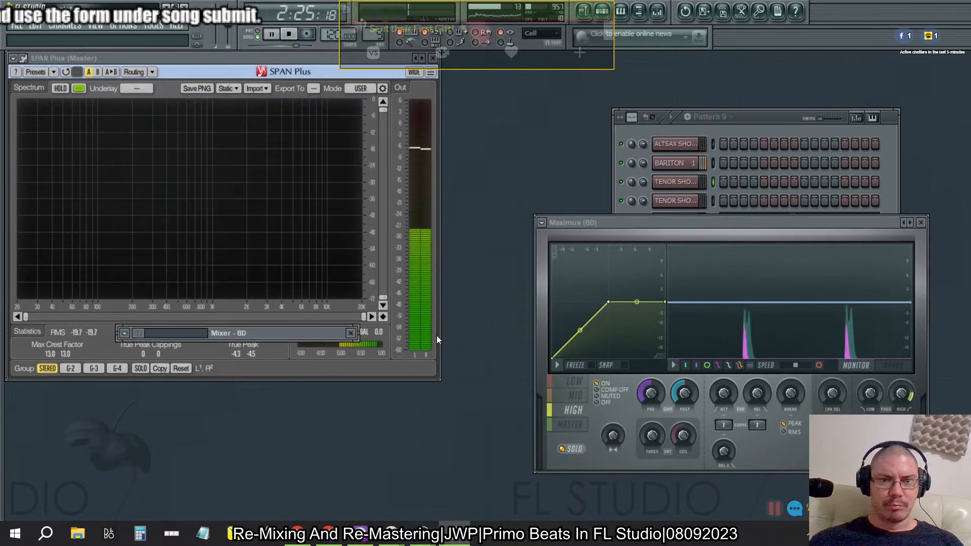
double_click(354, 387)
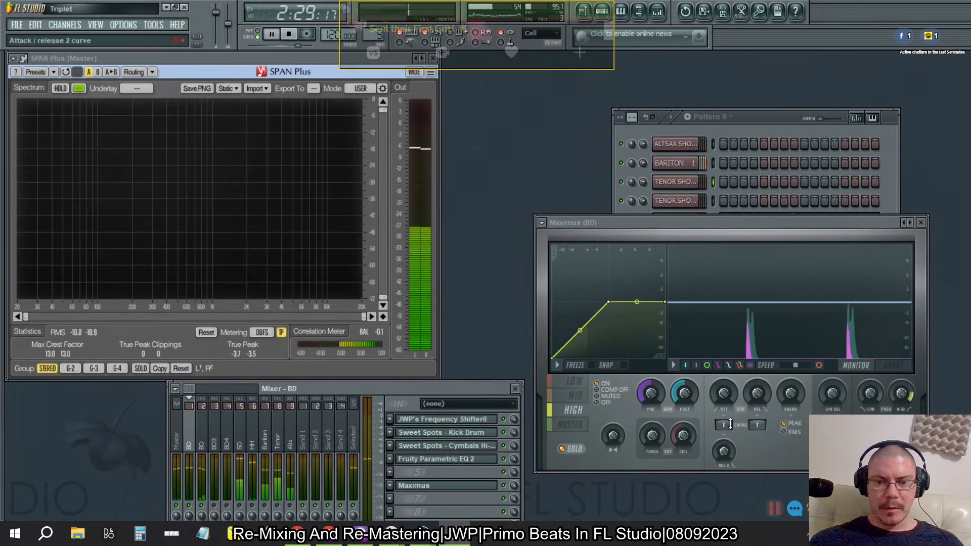
Compare the mid and master bands in the first BD track's Maximus during playback and adjust the mid band's release curve slightly
left_click(584, 422)
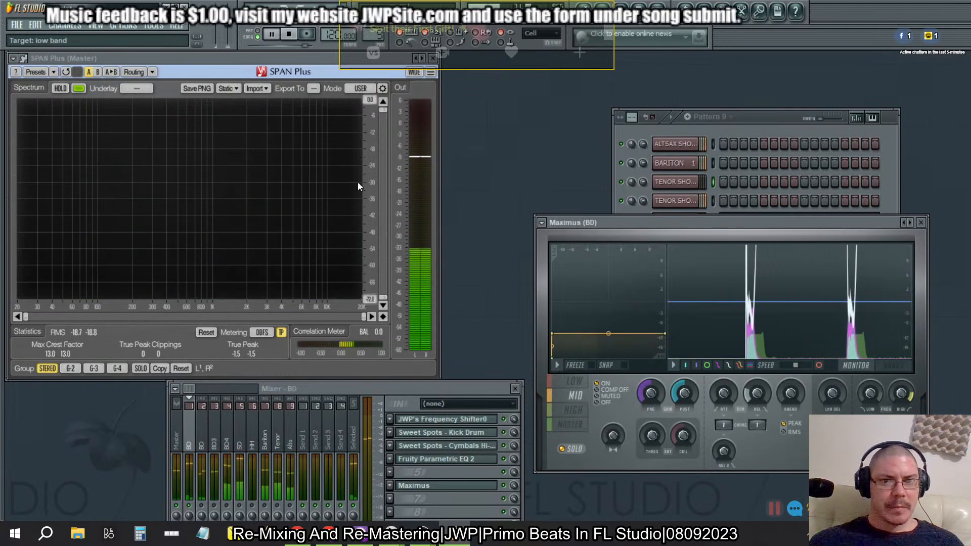
left_click(570, 424)
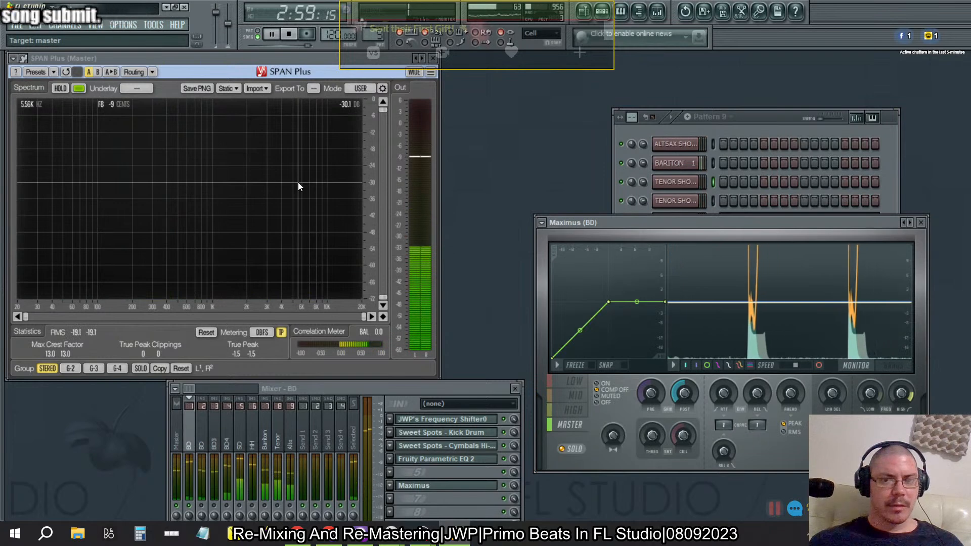
left_click(576, 396)
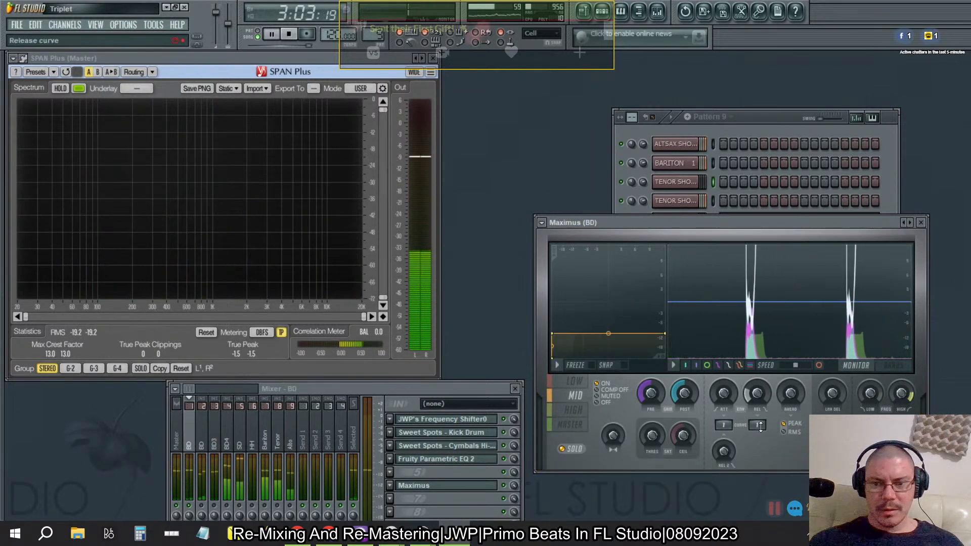
left_click_drag(756, 424, 757, 419)
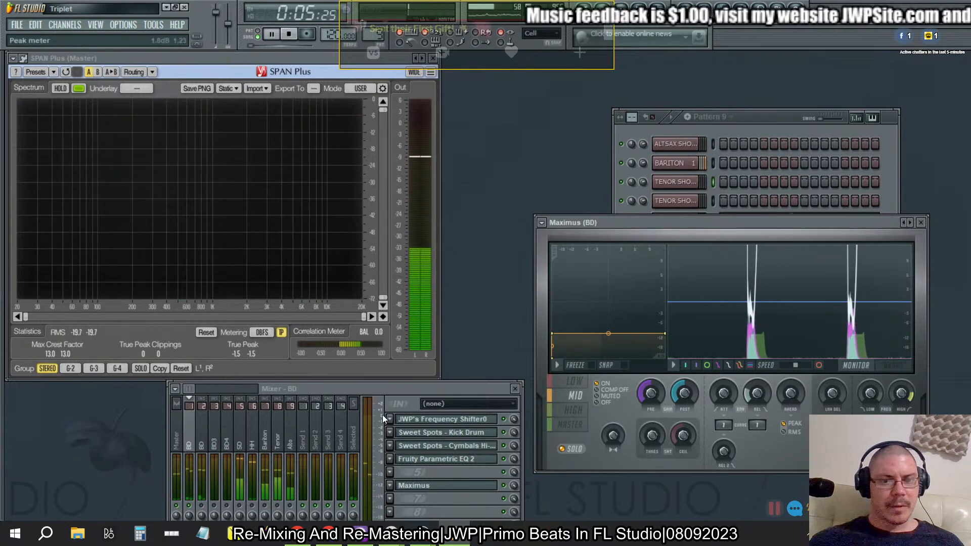
left_click(570, 425)
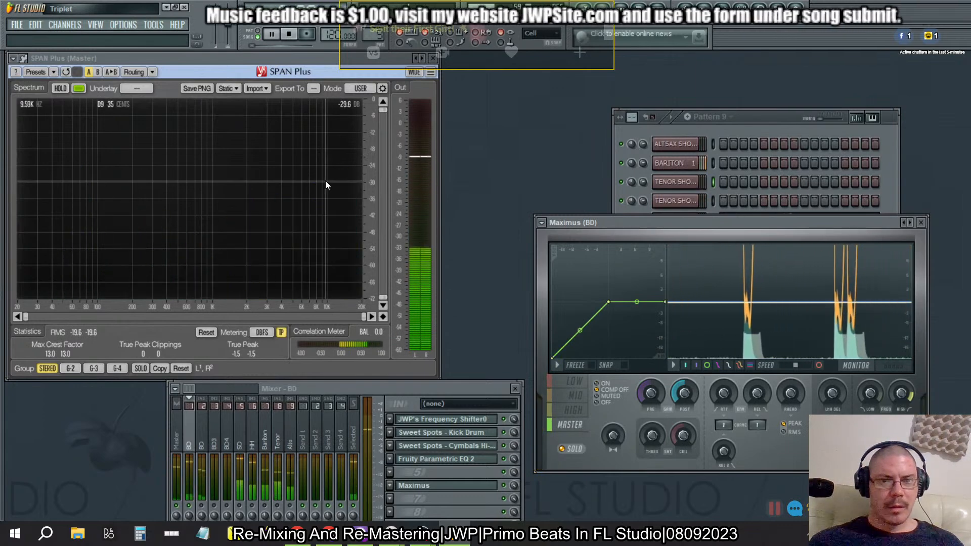
Open the second BD track's Maximus clear of SPAN Plus and compare the track with the effect bypassed
left_click(201, 505)
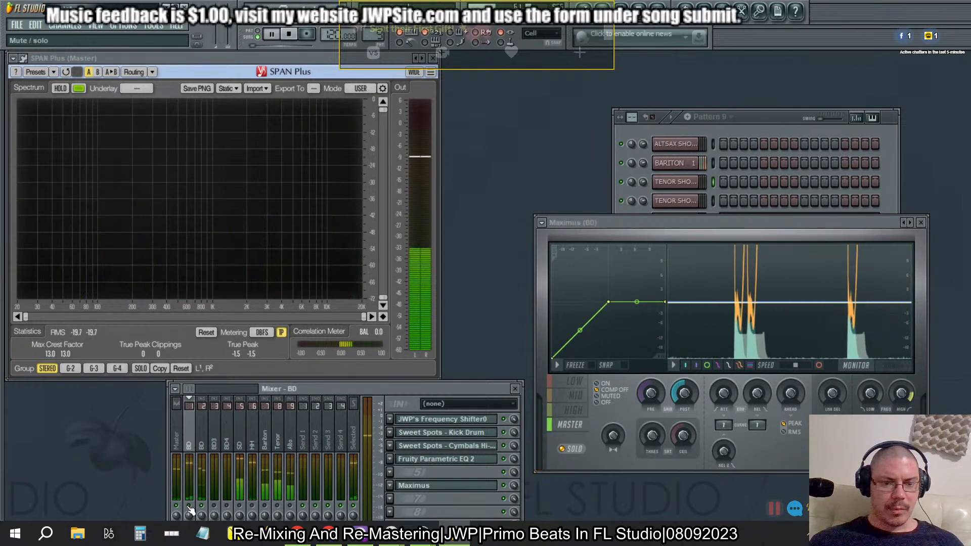
left_click(205, 419)
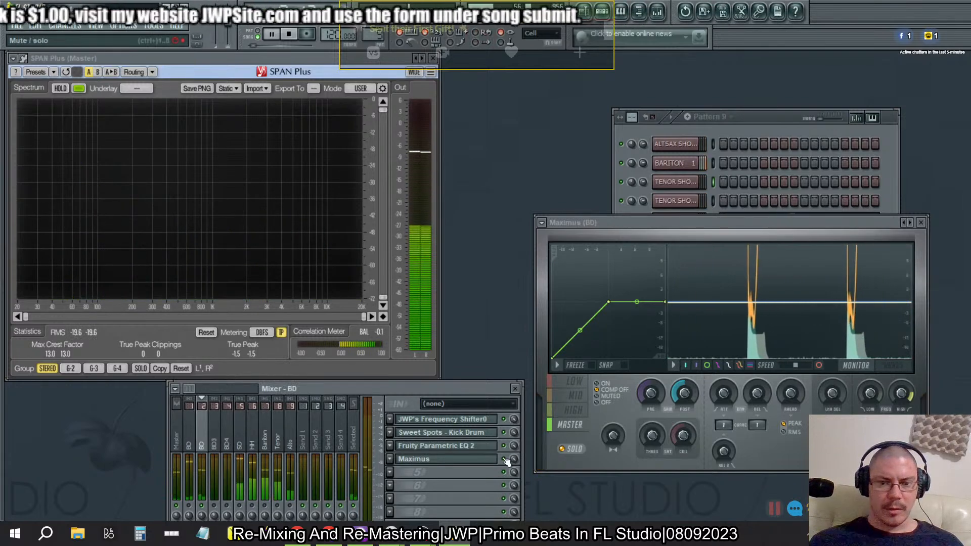
left_click(478, 460)
left_click_drag(340, 201, 812, 180)
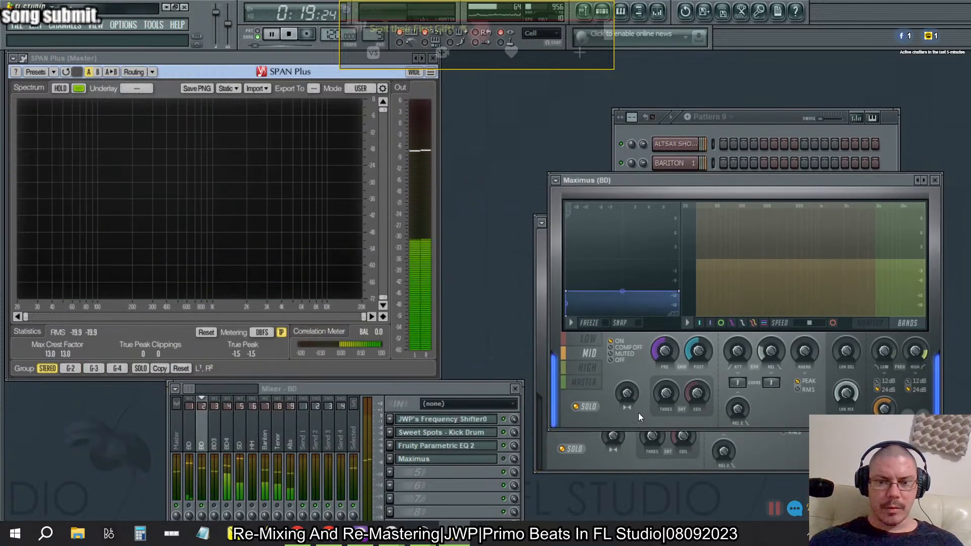
left_click(504, 460)
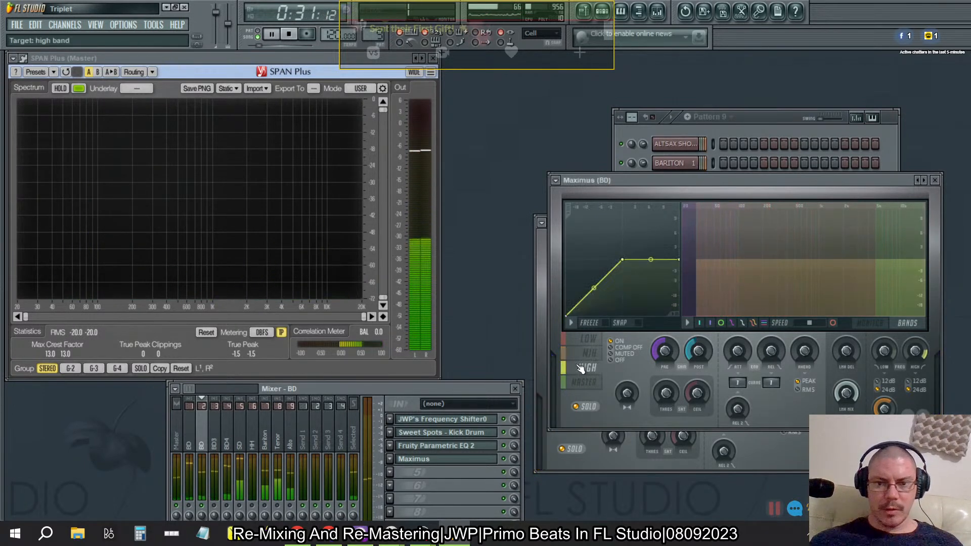
Reset the high band's post gain in the second BD track's Maximus and try a lower post gain on its mid band
right_click(697, 350)
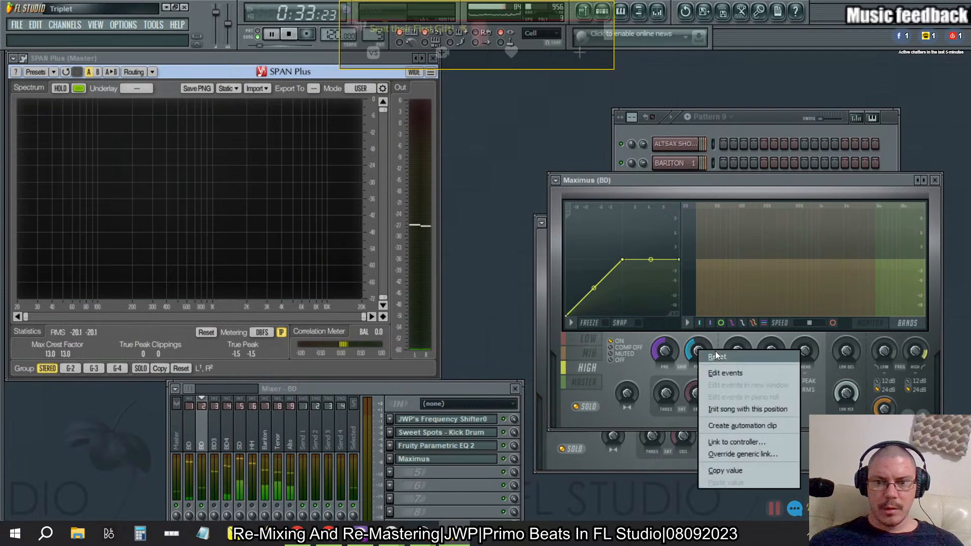
key("Escape")
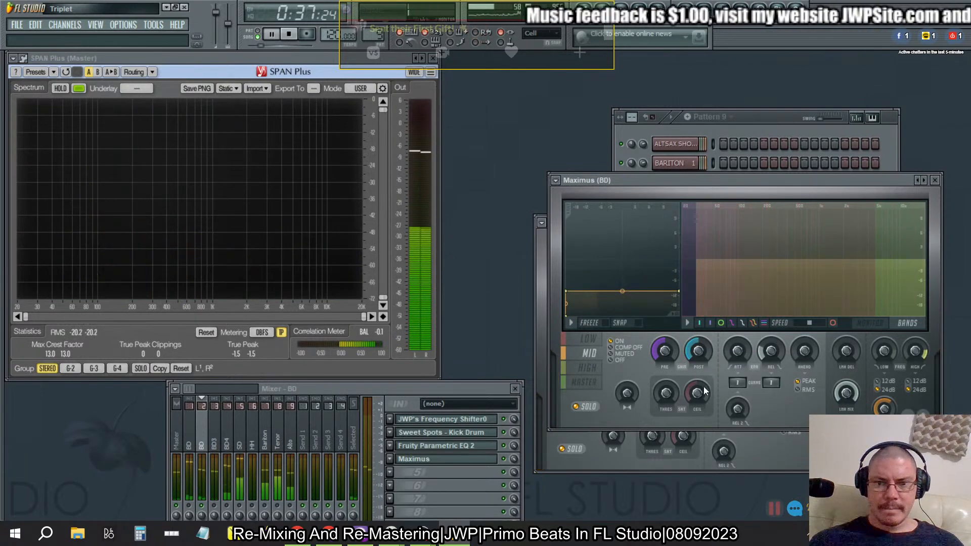
left_click_drag(701, 350, 701, 363)
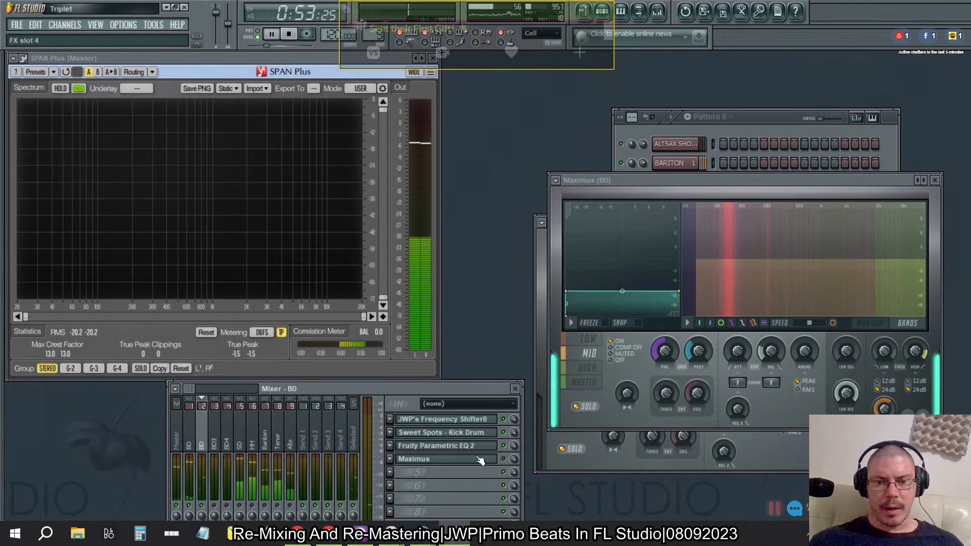
Reset the main level in the second BD track's Fruity Parametric EQ 2
left_click(462, 445)
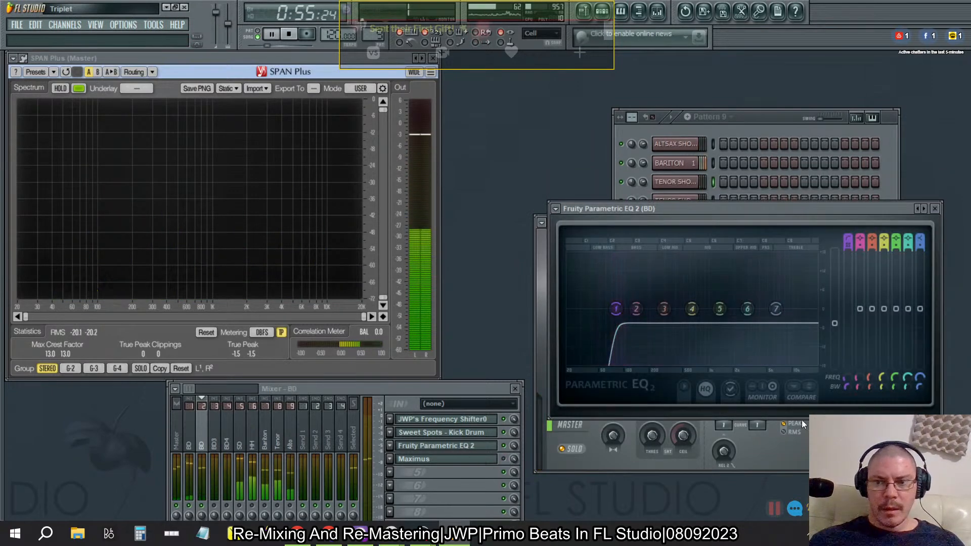
right_click(843, 330)
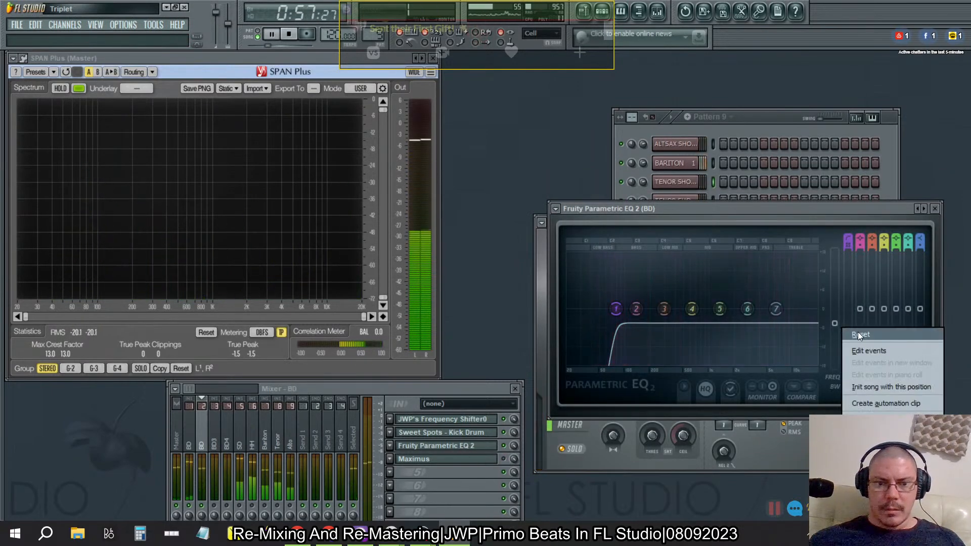
left_click(860, 335)
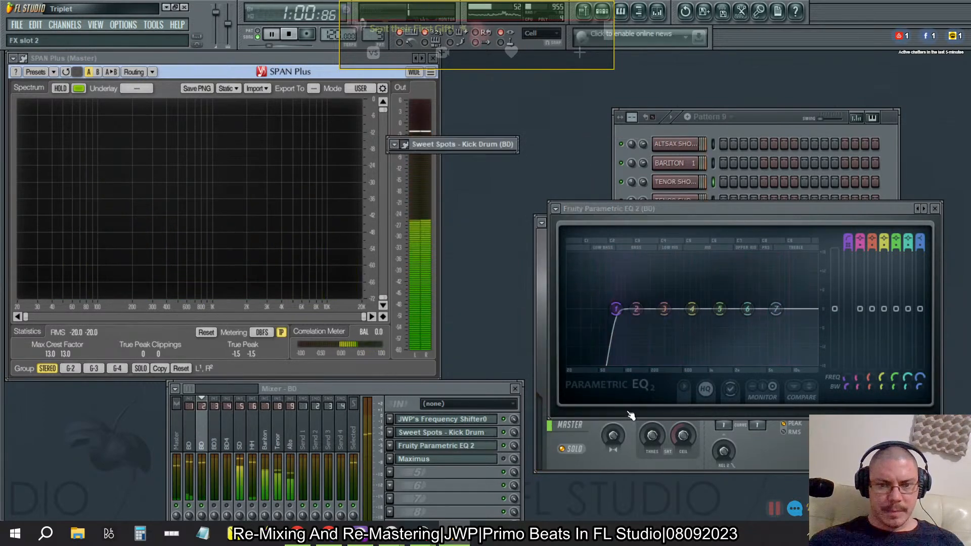
Set the output stepping to 1.5 and raise the output to 10.5 in the second BD track's Sweet Spots - Kick Drum
double_click(453, 149)
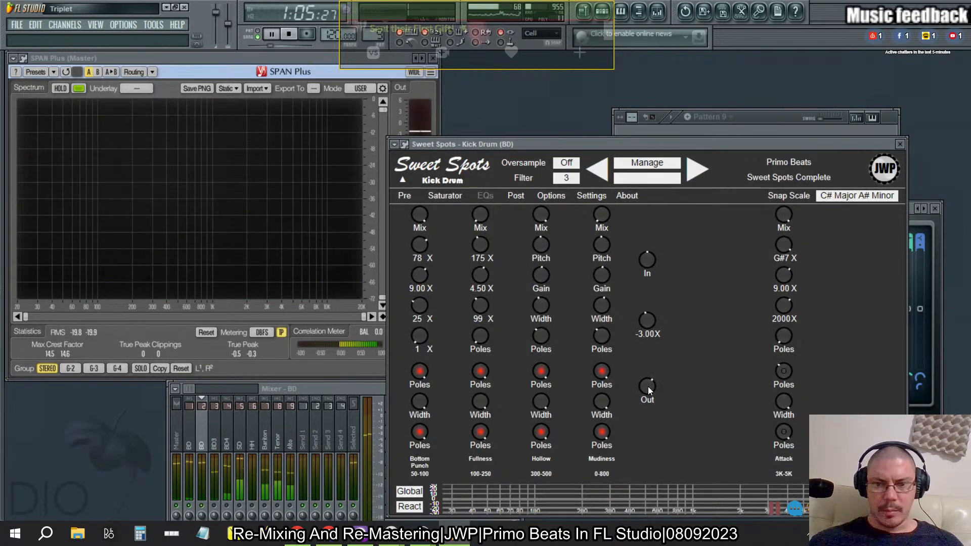
right_click(648, 387)
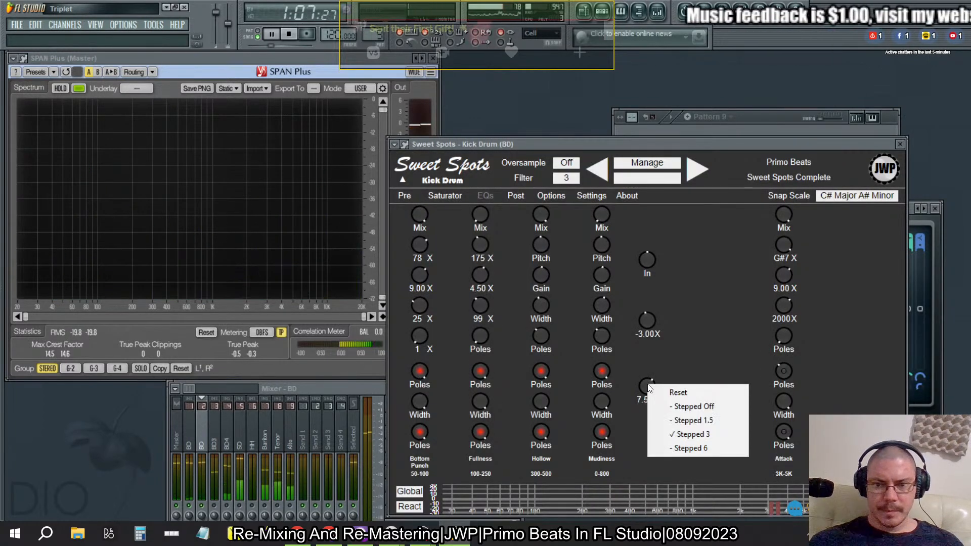
left_click(692, 367)
right_click(647, 388)
left_click(680, 424)
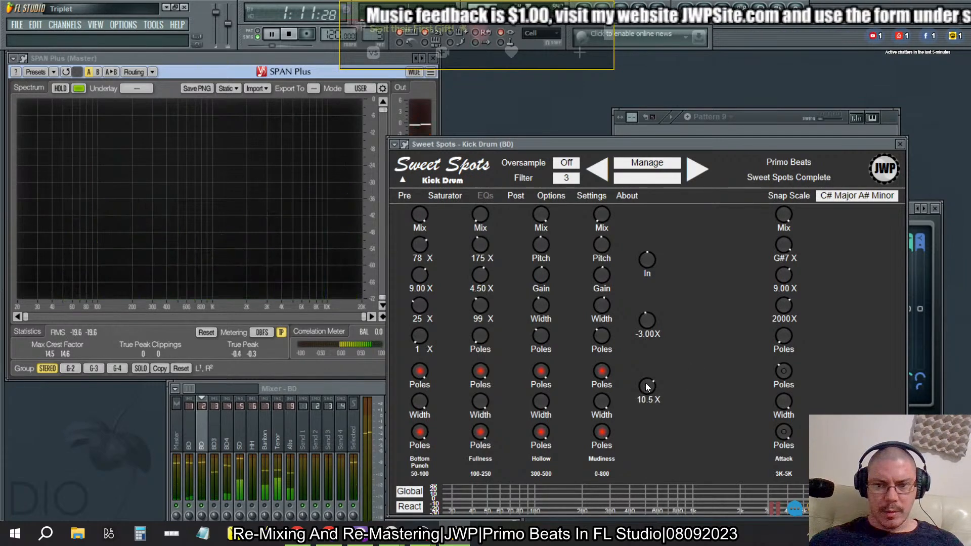
left_click(900, 144)
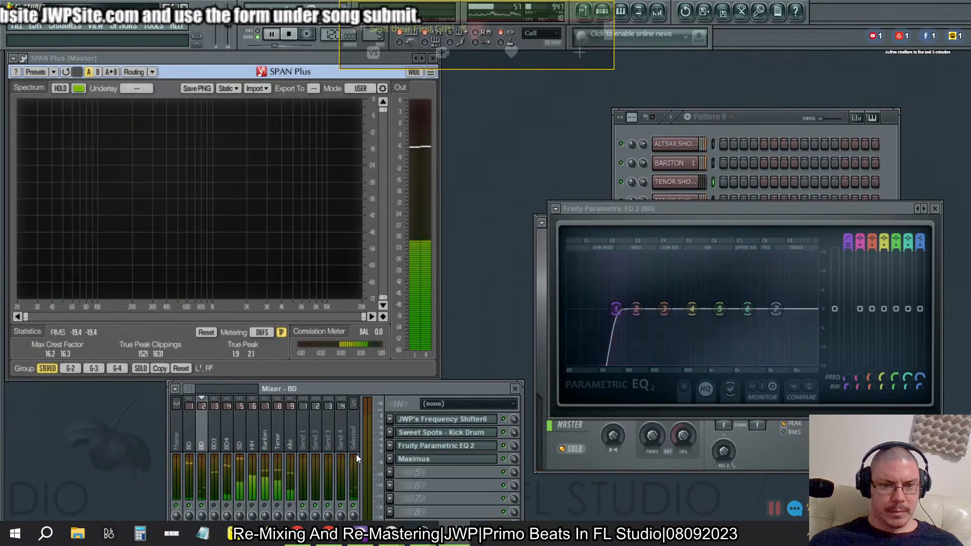
Move the mixer fully into view and check the Maximus bands of both BD tracks, finishing on the second track's master band
left_click_drag(381, 384, 386, 259)
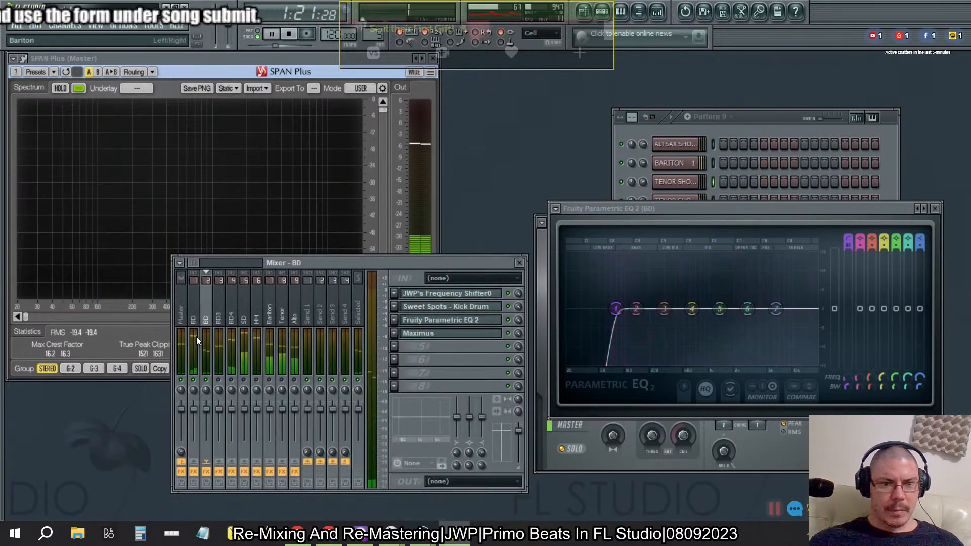
left_click(635, 465)
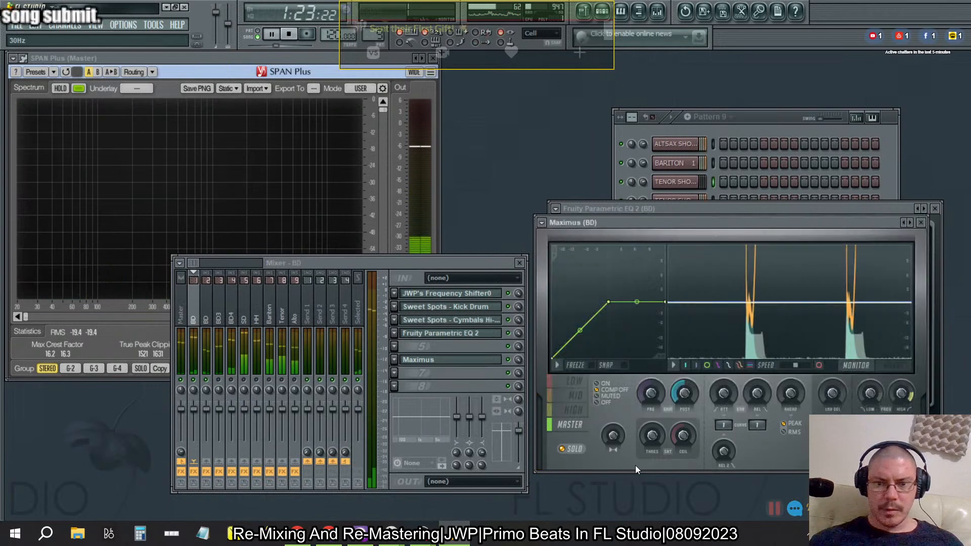
left_click(575, 395)
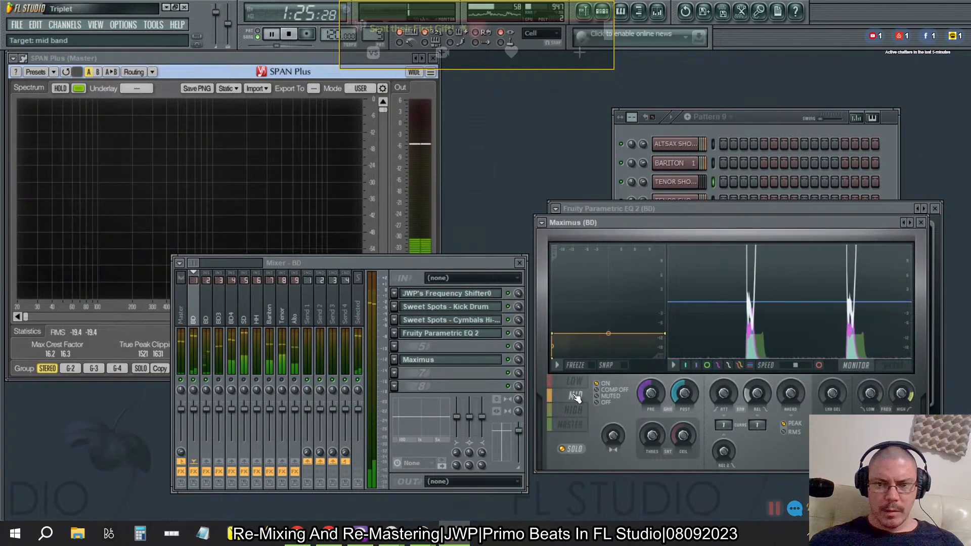
left_click(574, 409)
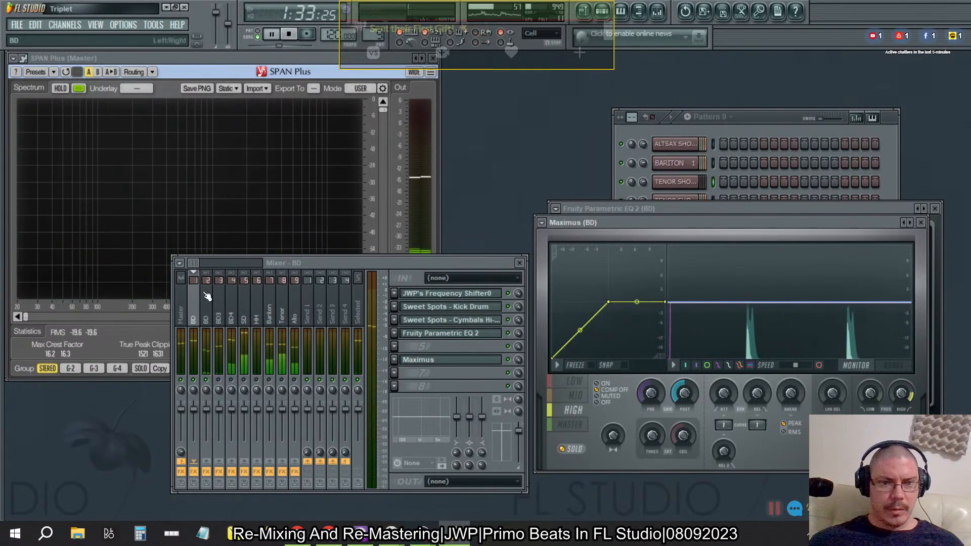
left_click(470, 334)
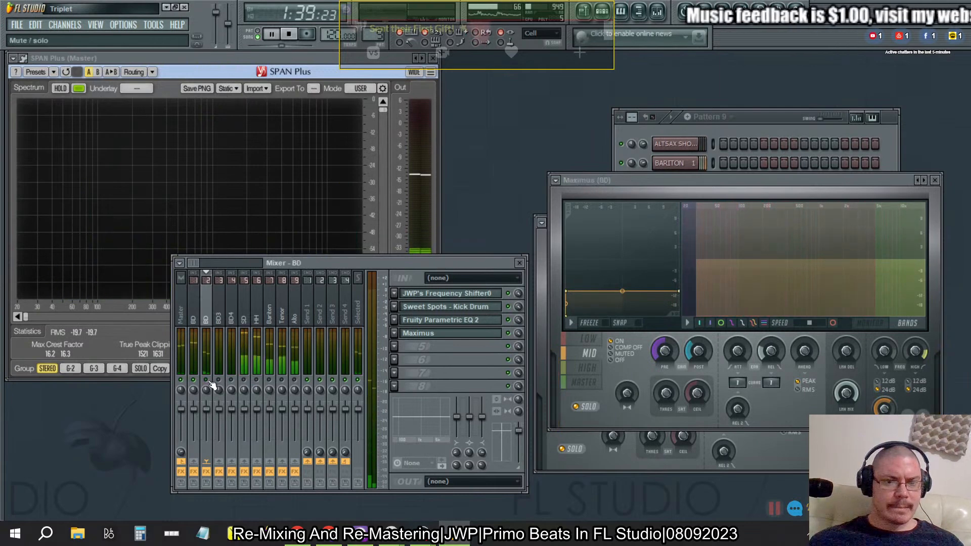
left_click(584, 382)
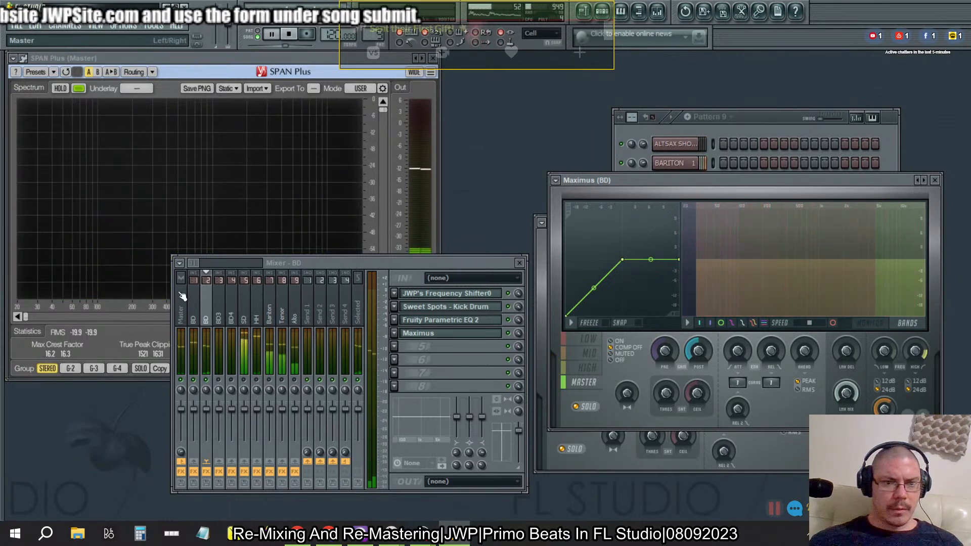
Lower the high band's post gain to -4.3 dB in the first BD track's Maximus
left_click(195, 302)
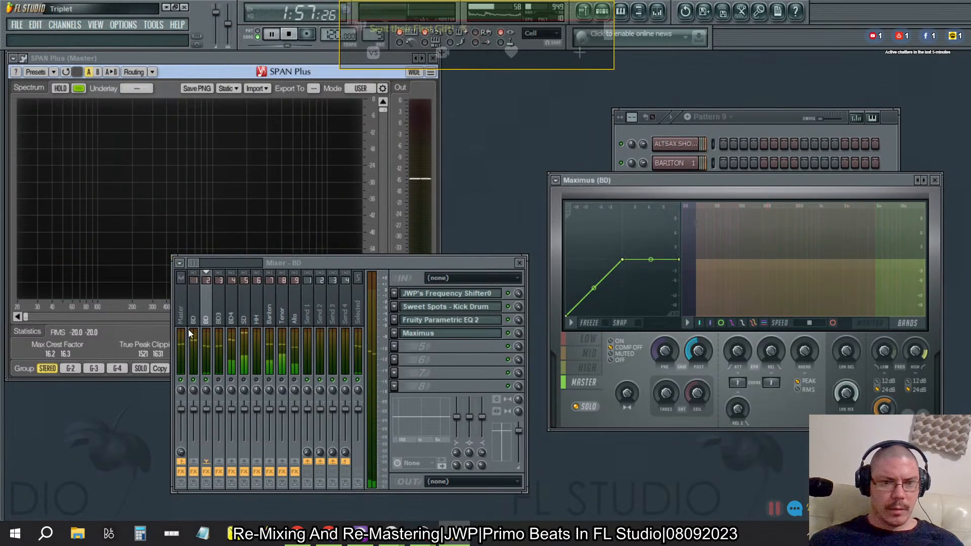
left_click(432, 361)
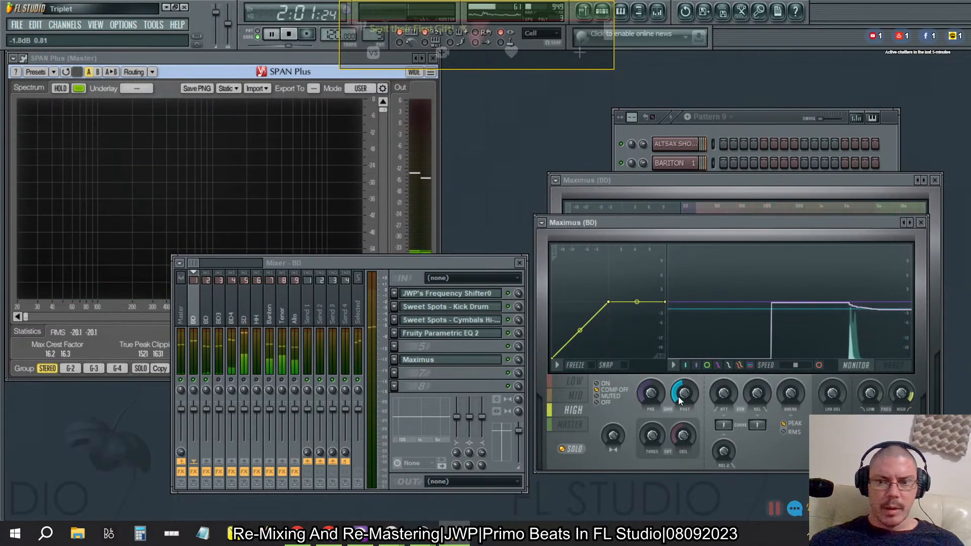
left_click_drag(678, 396, 678, 402)
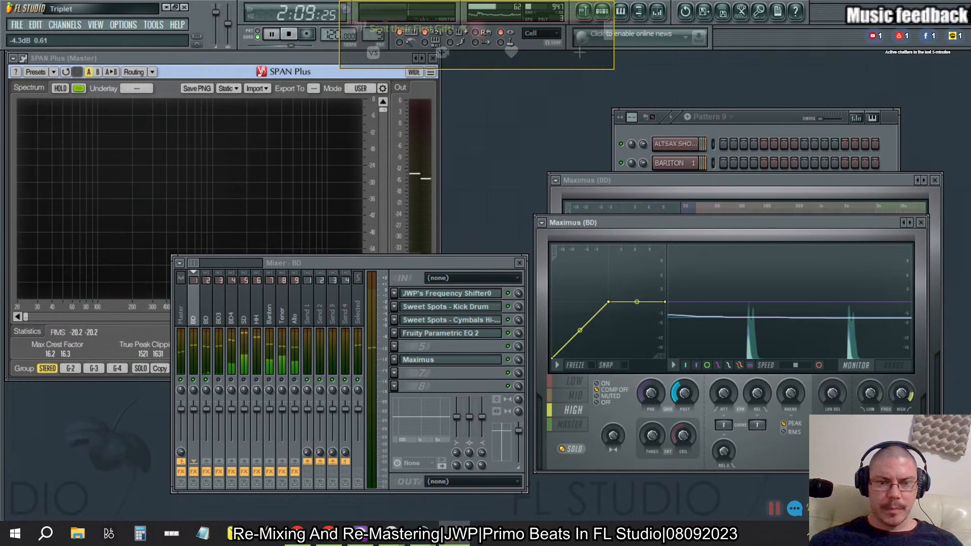
Rename the second BD mixer track as BD 2
left_click(208, 311)
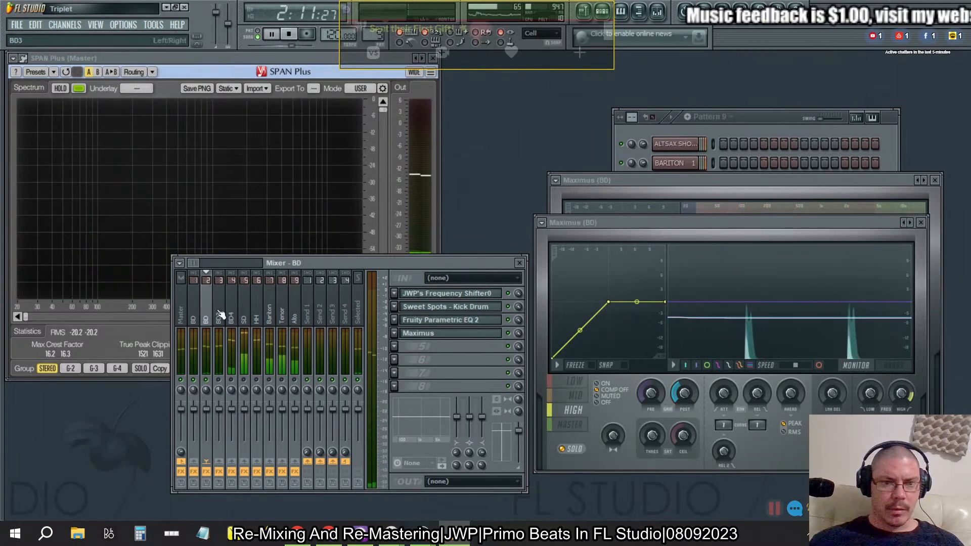
key("F2")
type("2")
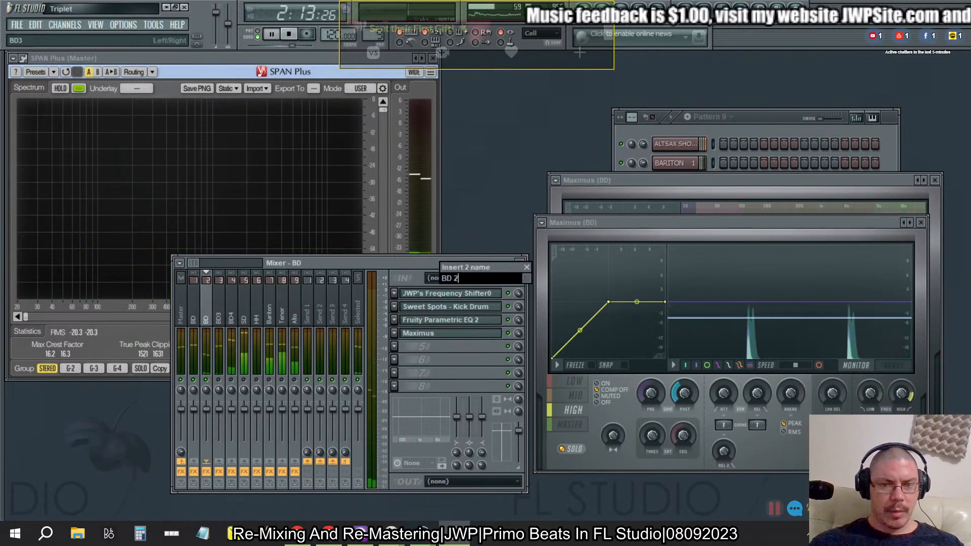
key("Return")
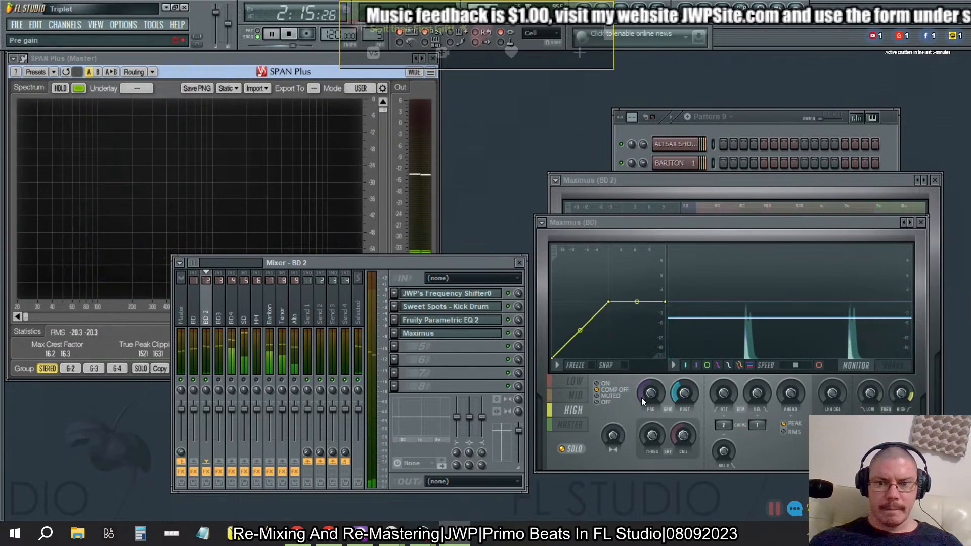
Reset the master band's post gain in the BD 2 track's Maximus
left_click(194, 311)
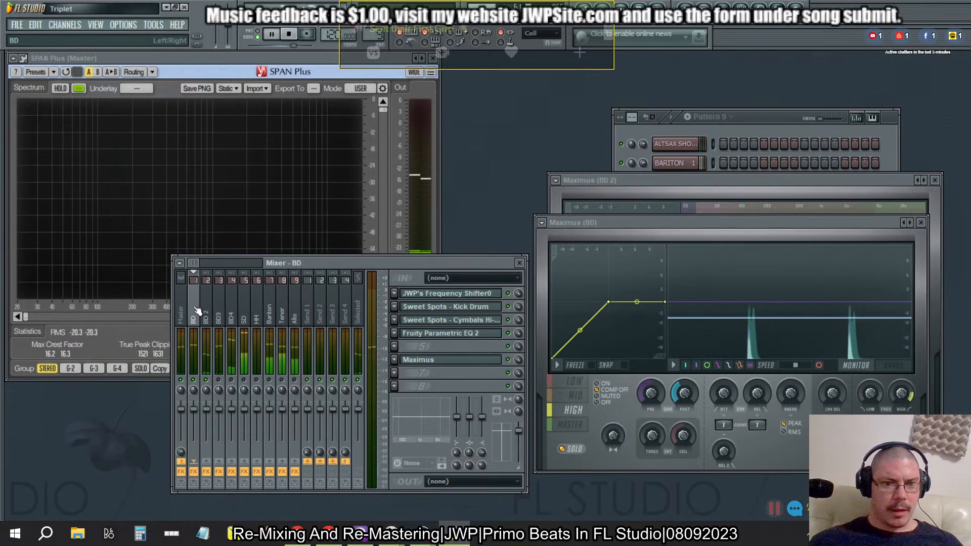
left_click(206, 311)
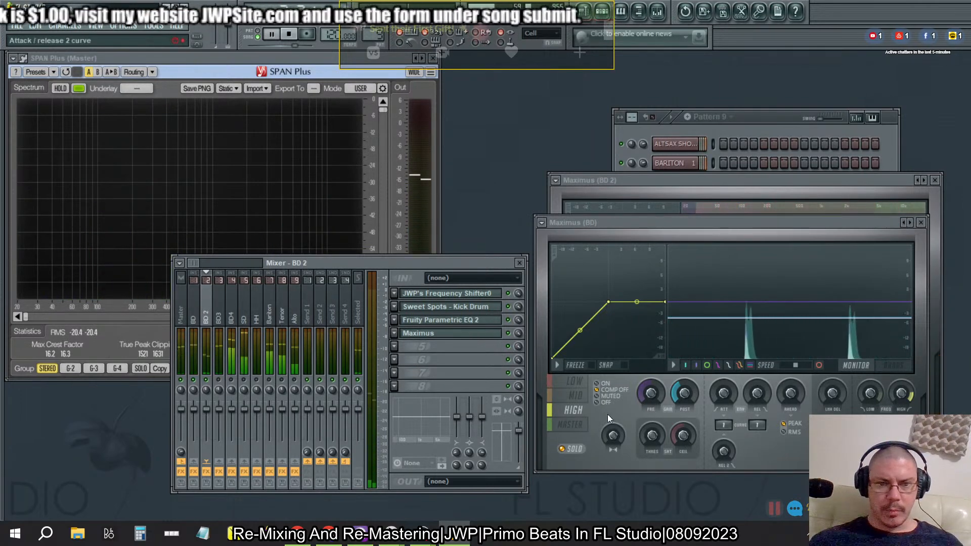
left_click(449, 334)
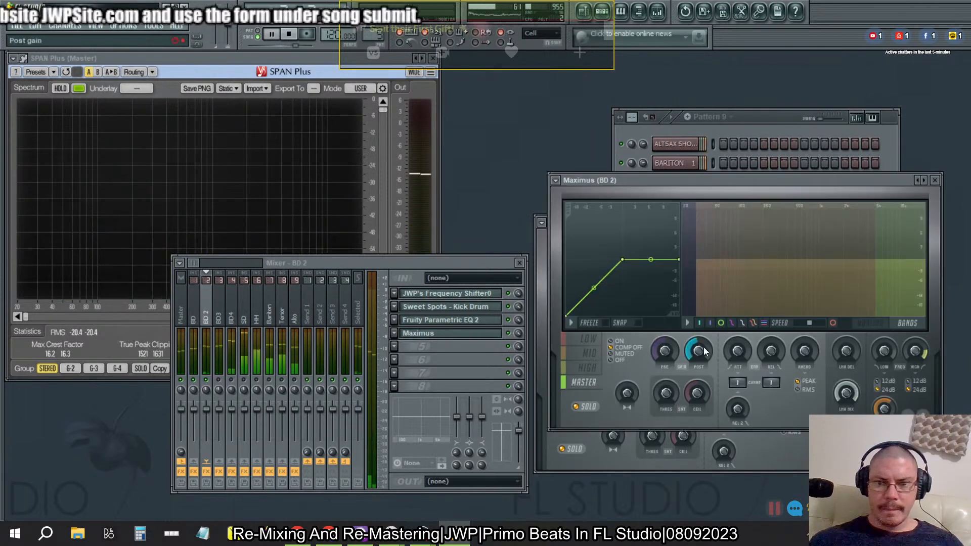
right_click(703, 353)
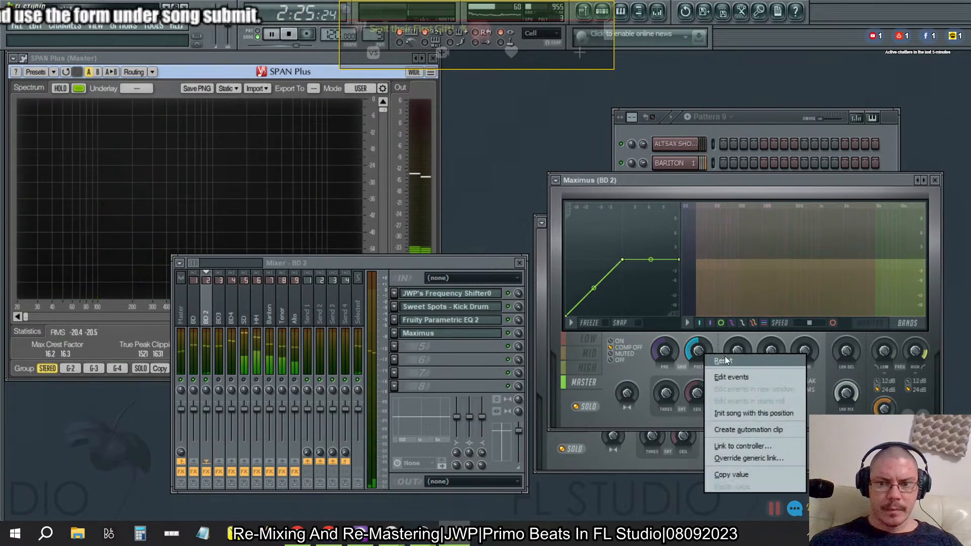
left_click(724, 360)
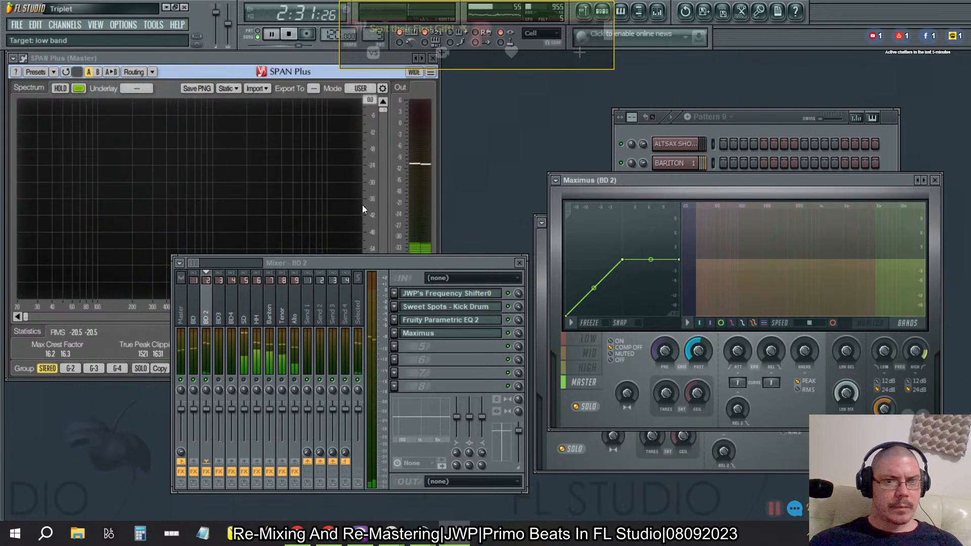
Toggle the BD 2 track's mute against the full mix and examine the master band in the first BD track's Maximus
left_click(205, 382)
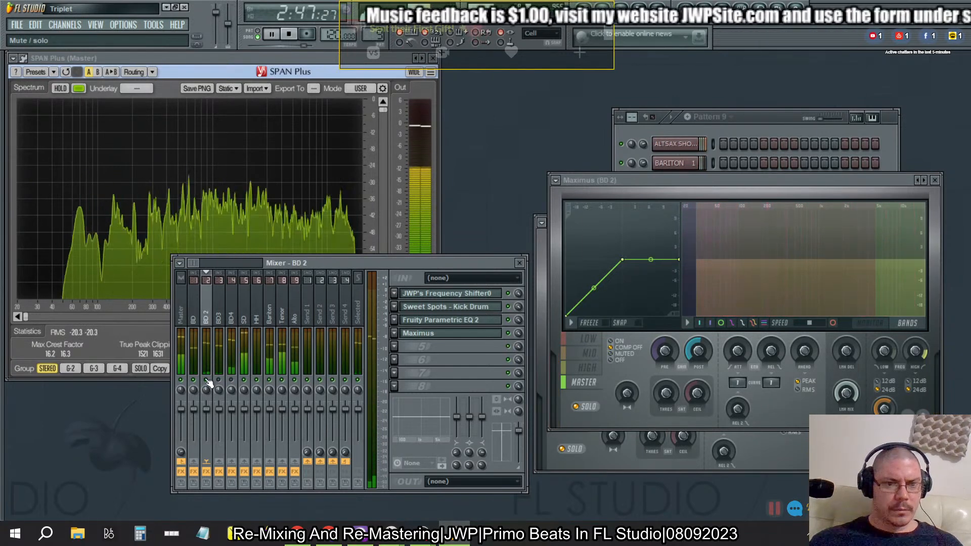
left_click(194, 322)
left_click(445, 359)
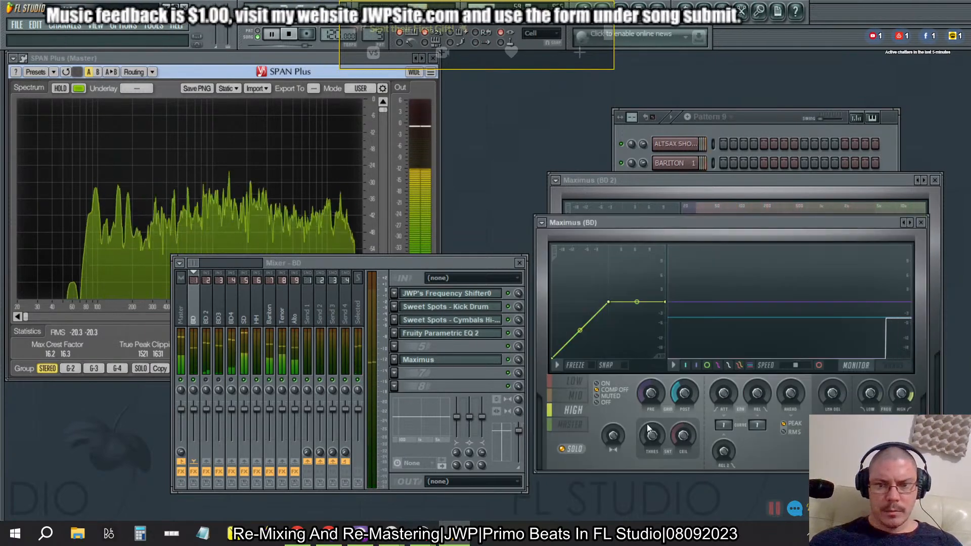
left_click(581, 425)
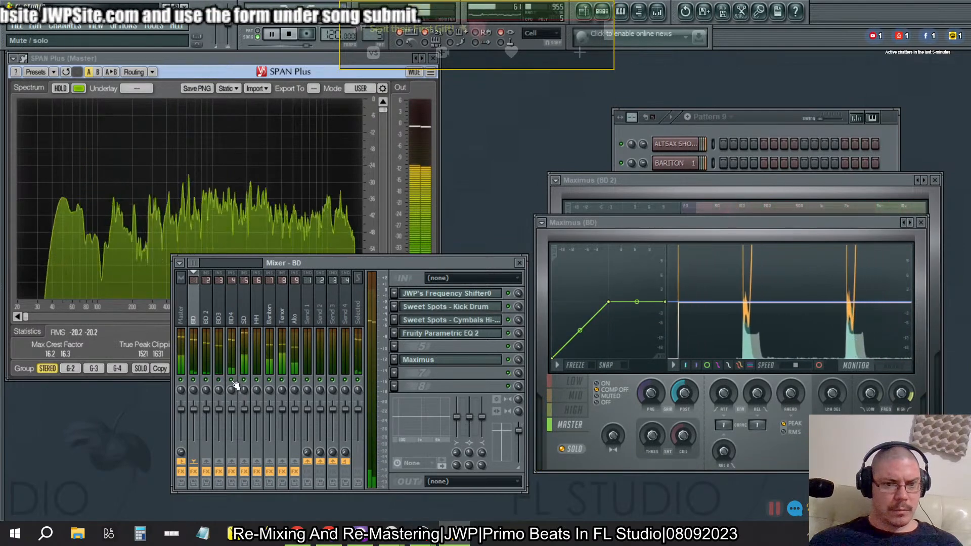
Reset the main level in the BD3 track's Fruity Parametric EQ 2 and close the equalizer
mouse_move(360, 534)
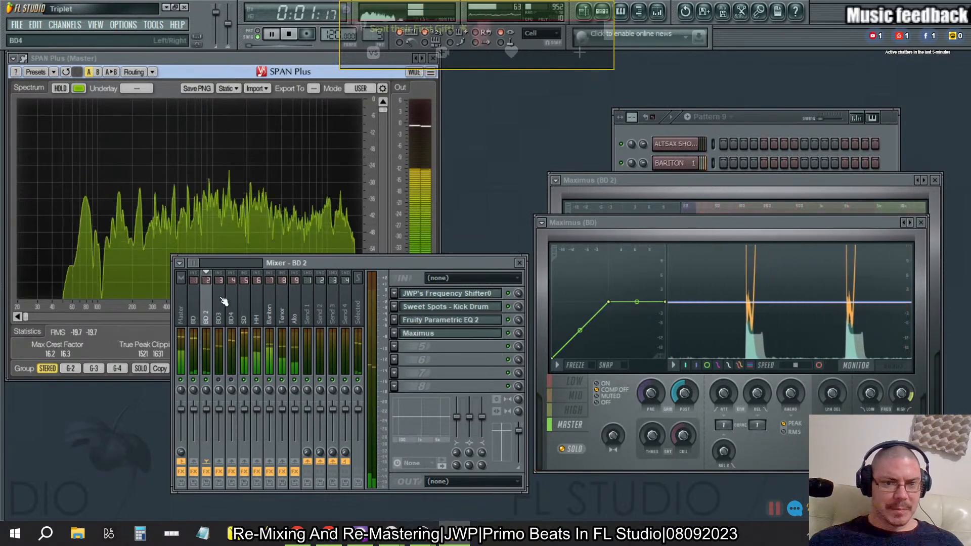
left_click(230, 305)
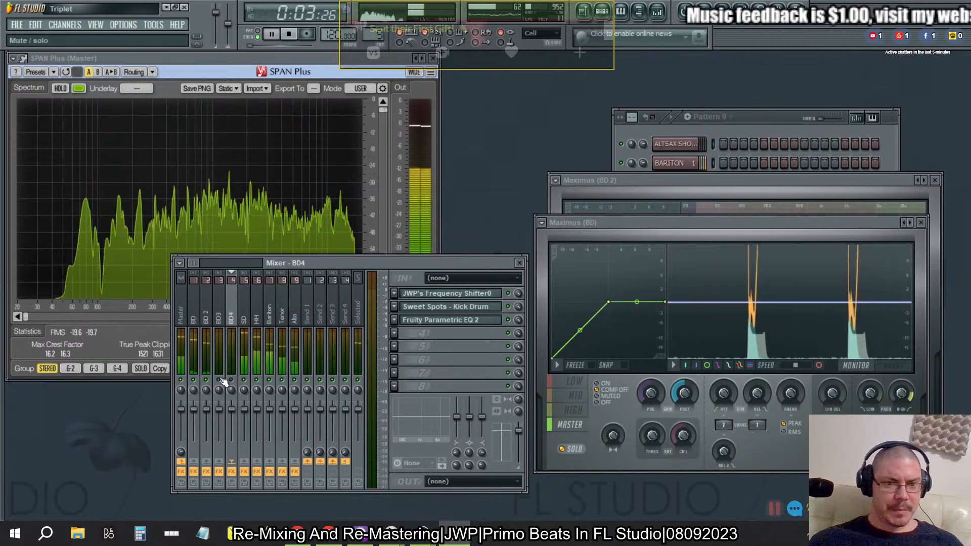
left_click(218, 307)
left_click(443, 324)
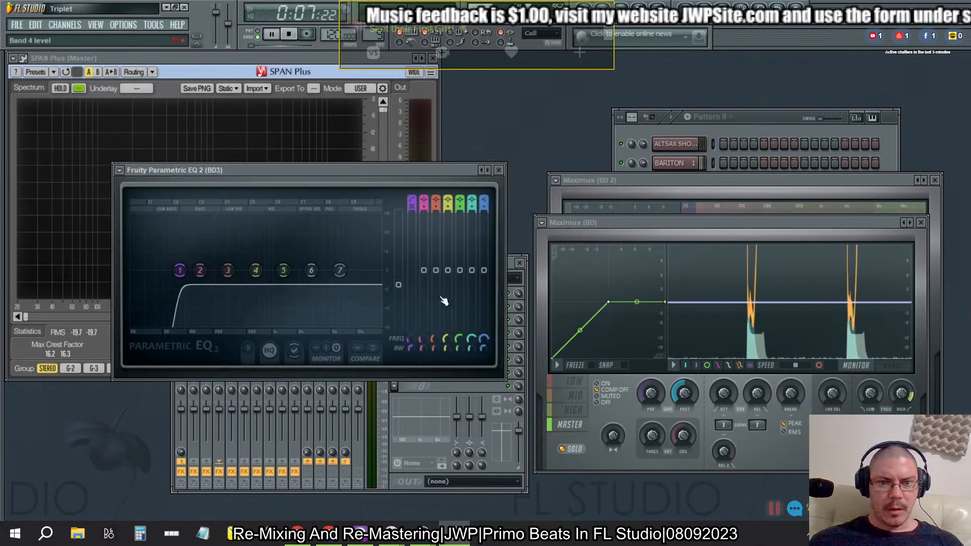
right_click(398, 287)
left_click(412, 293)
left_click(498, 170)
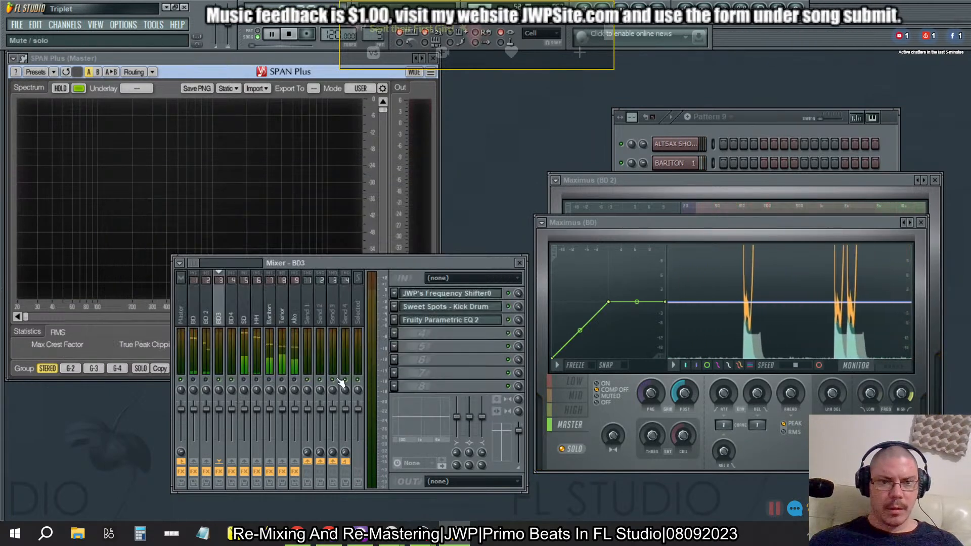
Reset the main level in the BD4 track's Fruity Parametric EQ 2 and close the equalizer
left_click(239, 316)
left_click(439, 321)
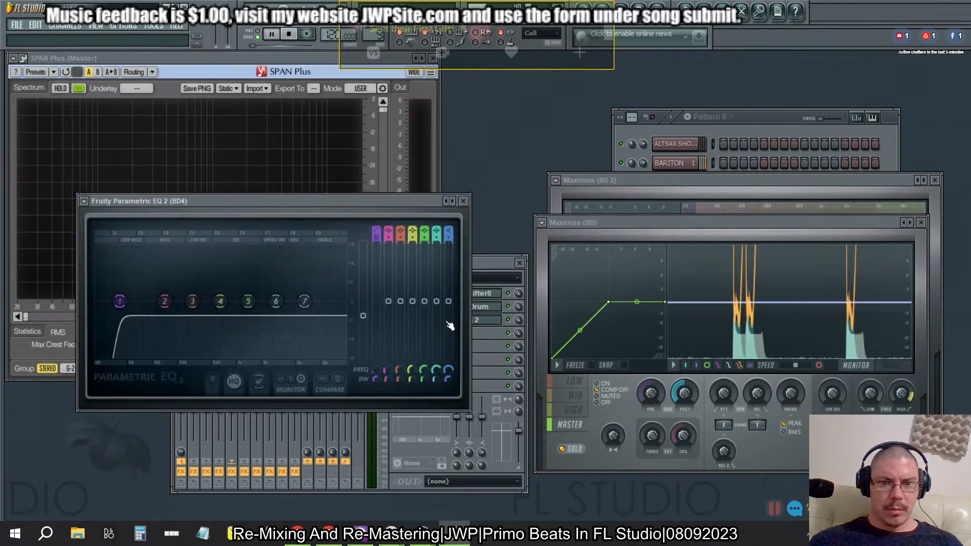
right_click(363, 316)
left_click(380, 320)
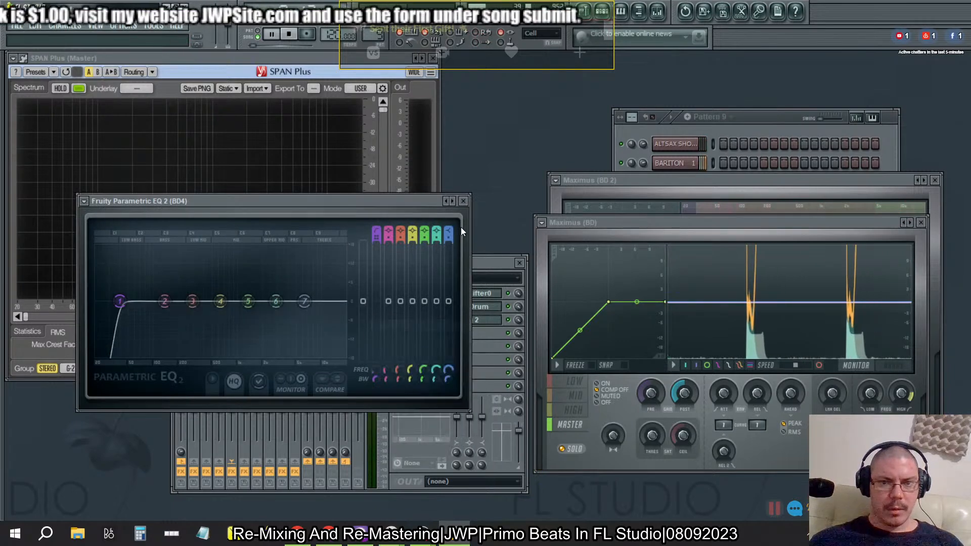
left_click(463, 202)
Set the output knob in the BD3 track's Sweet Spots to Stepped 1.5 and raise the output to 13.5
left_click(219, 314)
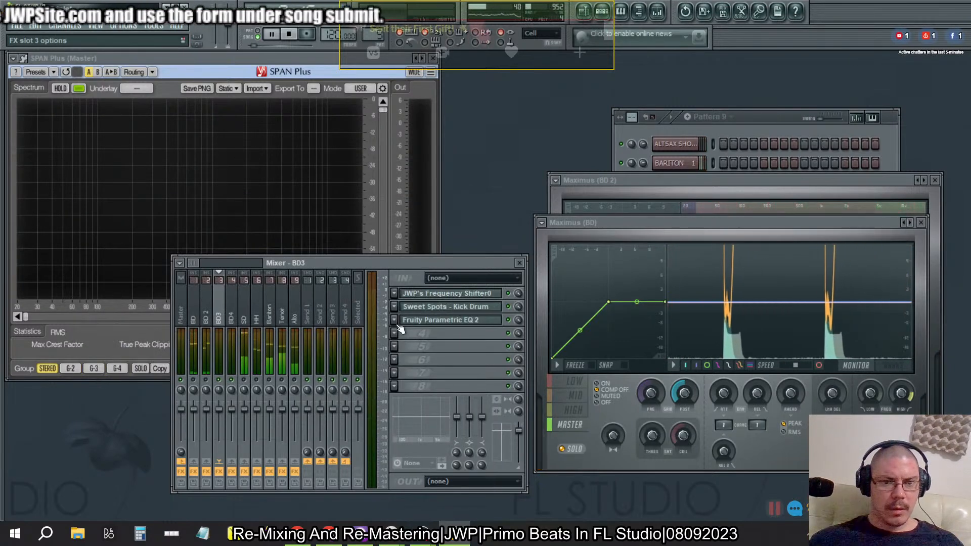
left_click(445, 306)
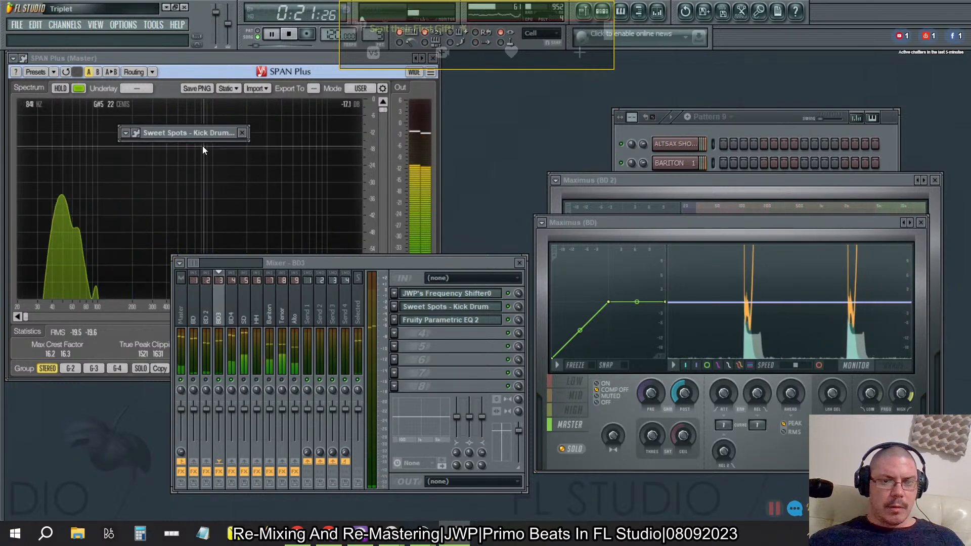
double_click(196, 133)
left_click_drag(277, 134, 646, 126)
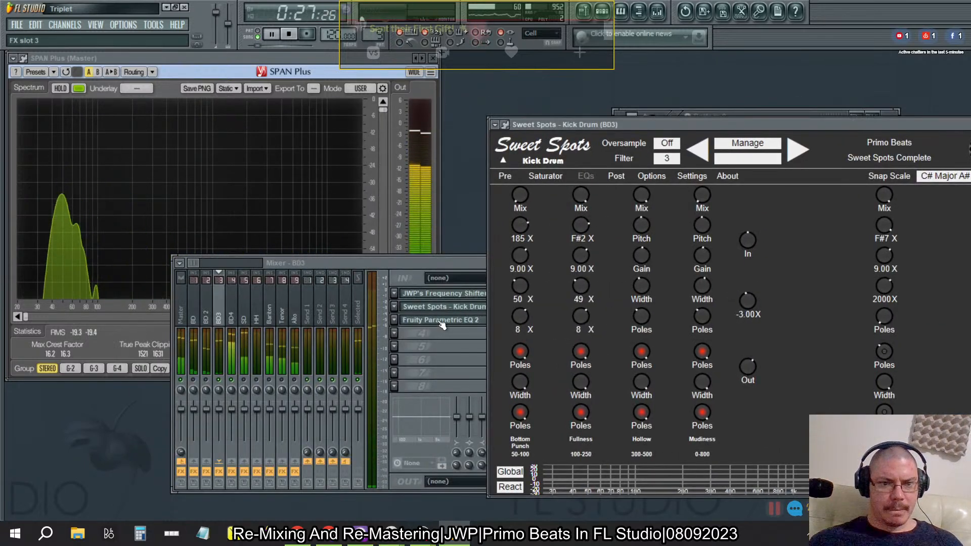
right_click(747, 365)
left_click(765, 418)
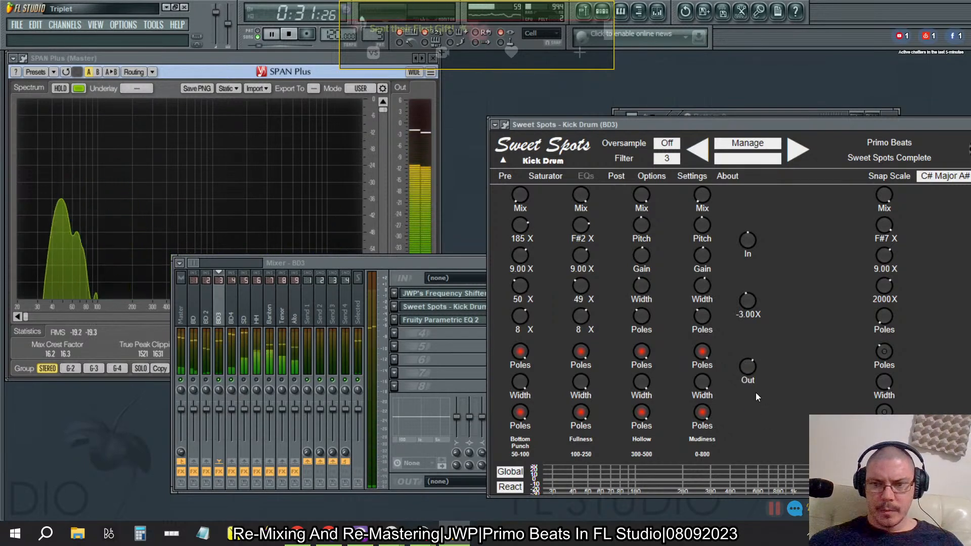
right_click(745, 370)
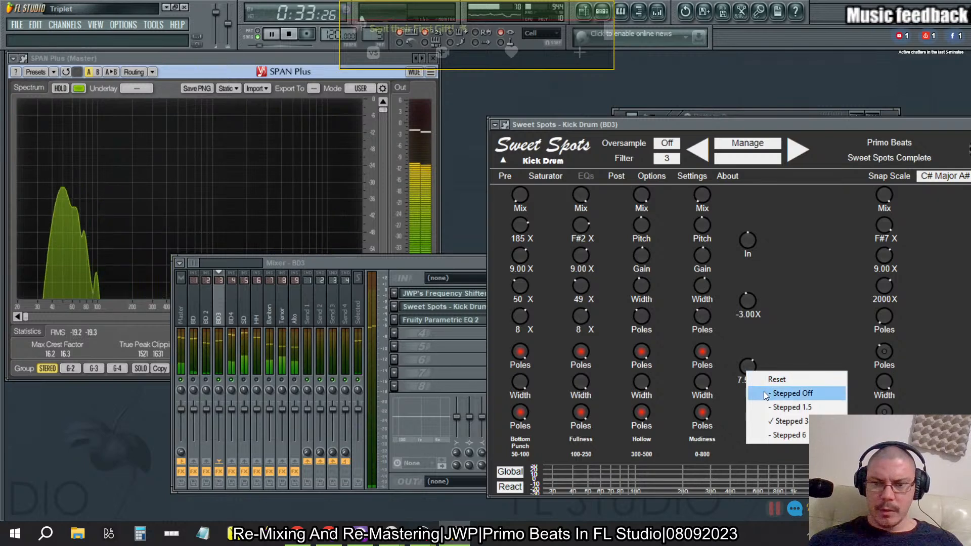
left_click(763, 405)
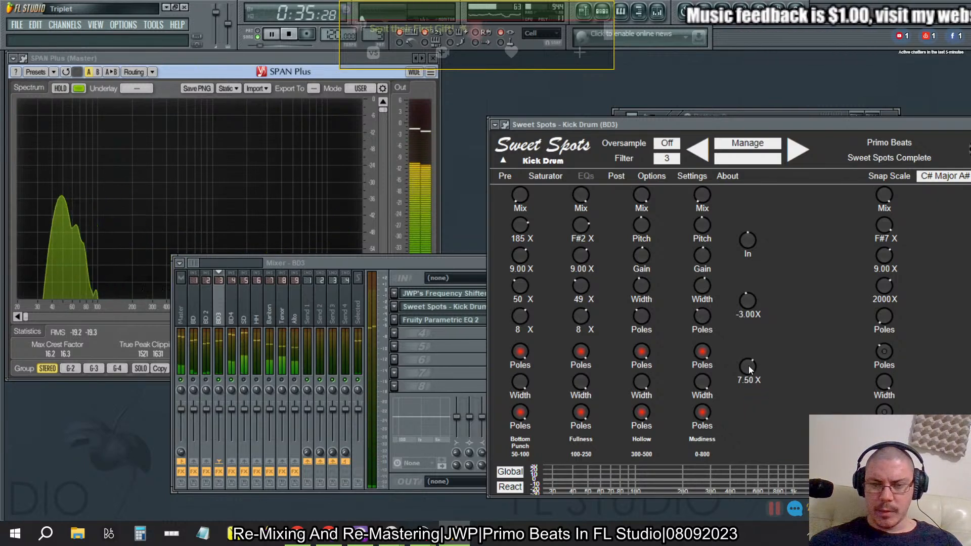
left_click_drag(749, 365, 748, 353)
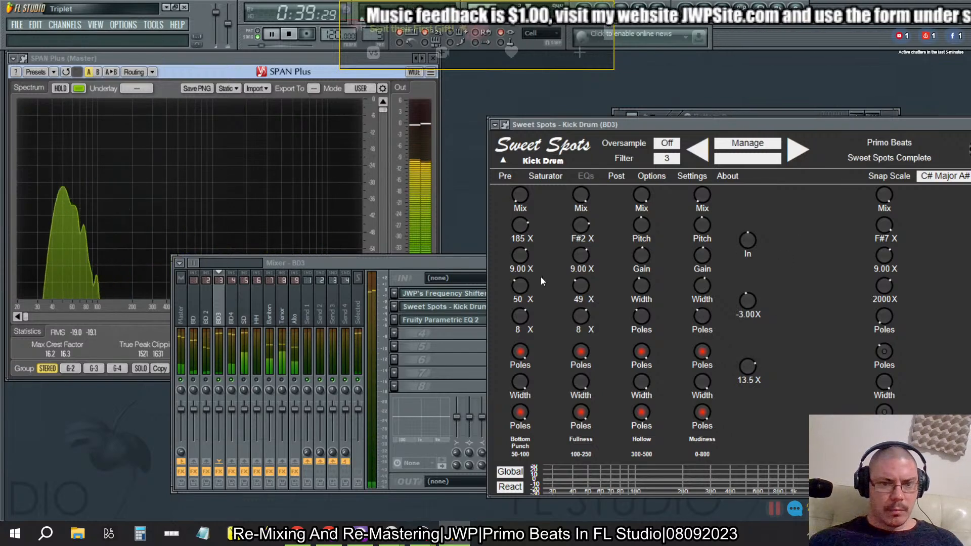
Check the BD4 track's equalizer, open its Sweet Spots and close the BD3 track's Sweet Spots
left_click(231, 313)
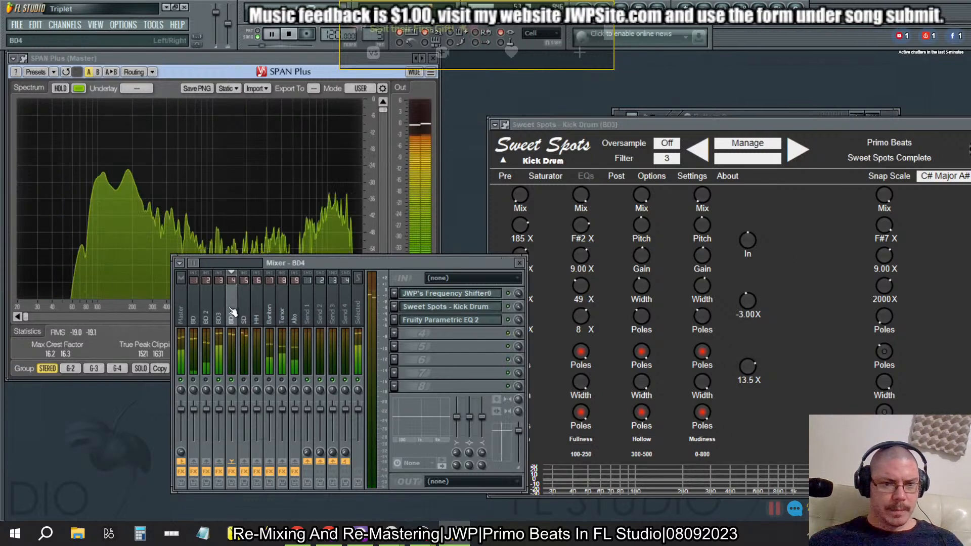
left_click(437, 323)
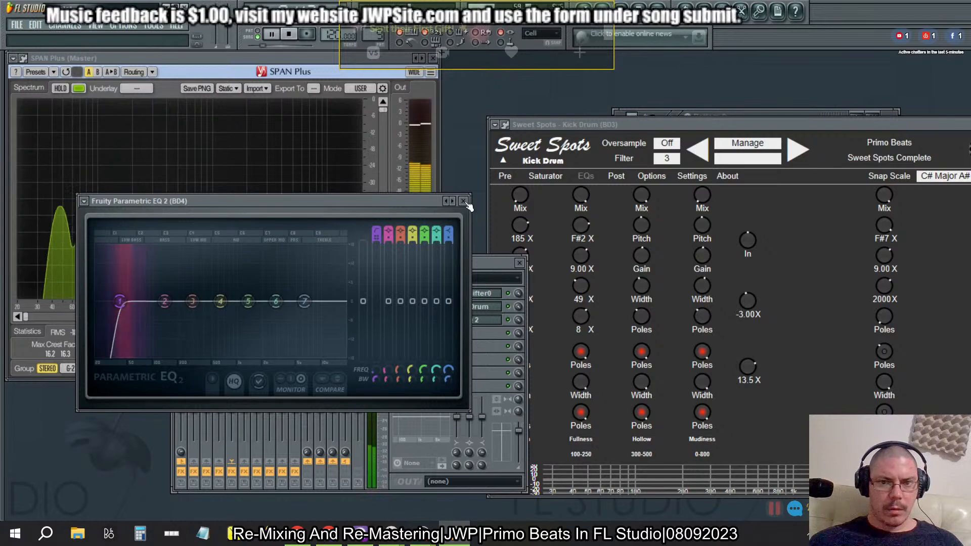
left_click(463, 202)
left_click(473, 307)
mouse_move(829, 125)
left_mouse_down()
mouse_move(790, 158)
mouse_move(559, 152)
left_mouse_up()
left_click(741, 148)
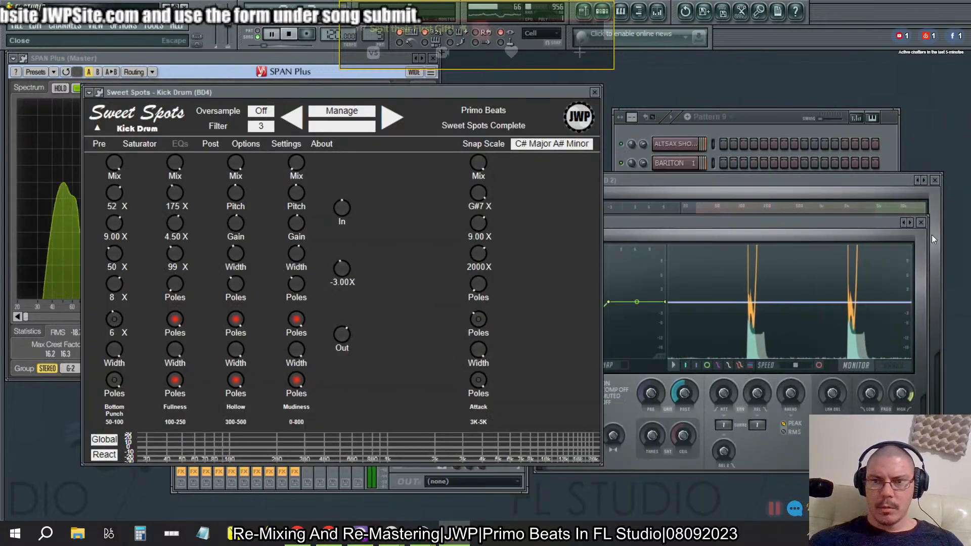
Close all plugin windows, then reopen the mixer and the master track's SPAN Plus
key("F12")
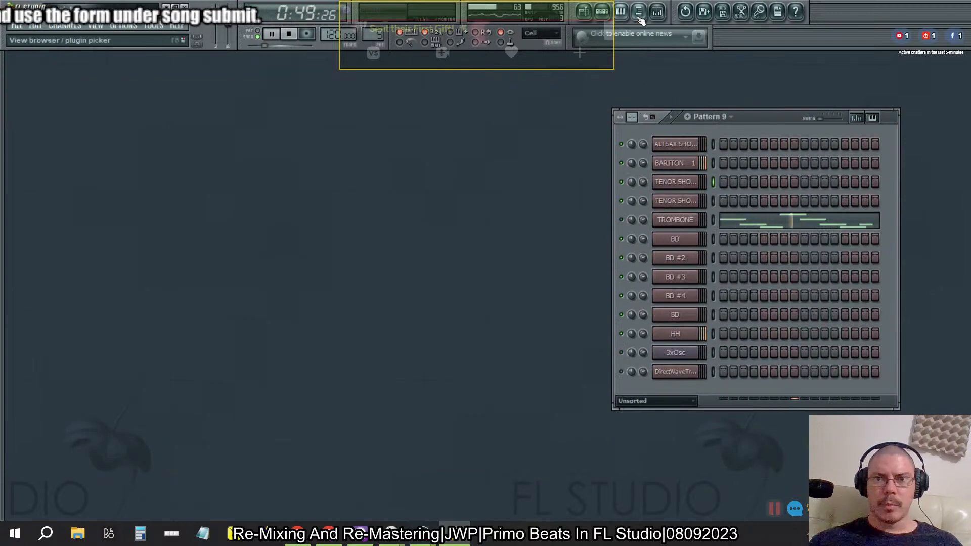
left_click(655, 13)
left_click(181, 338)
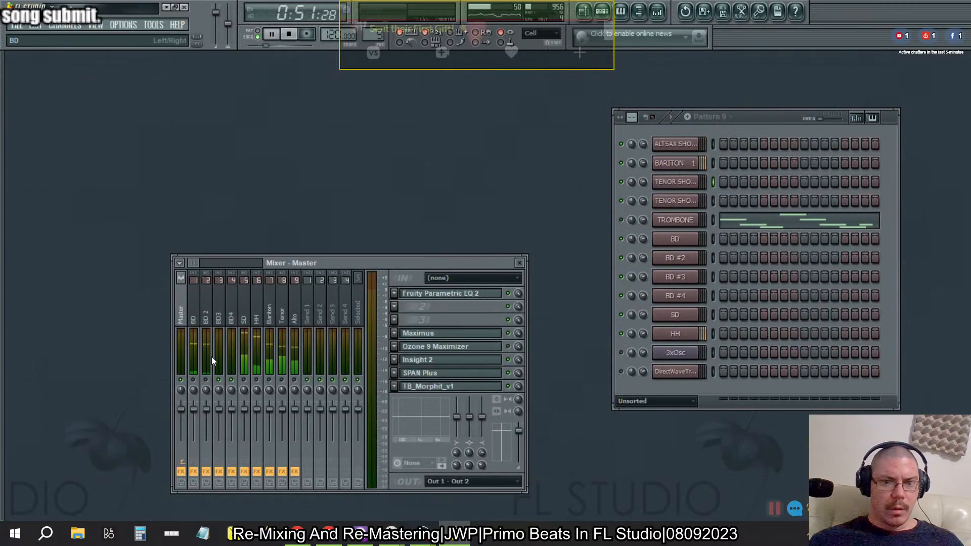
left_click(432, 373)
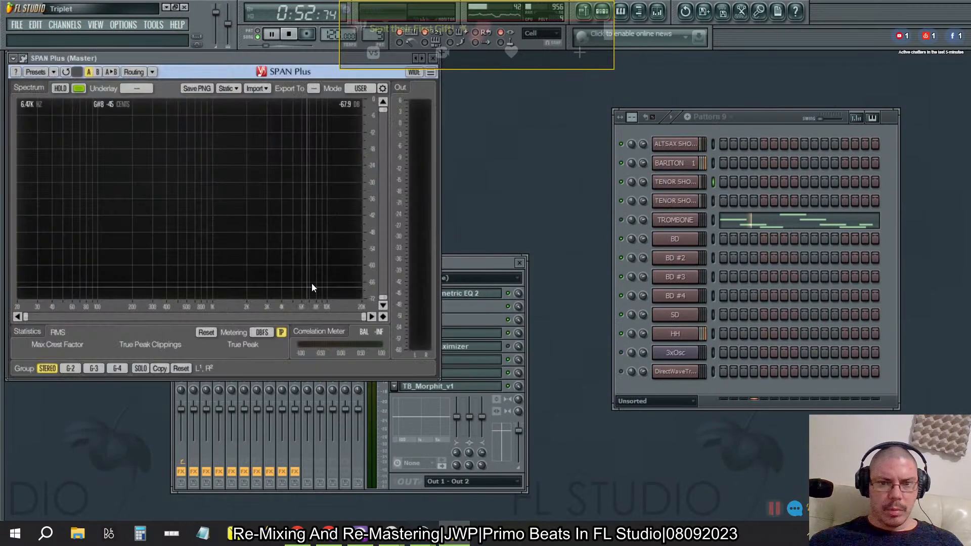
Set the output in the BD4 track's Sweet Spots to 7.50 and close the plugin
left_click(473, 260)
left_click(206, 314)
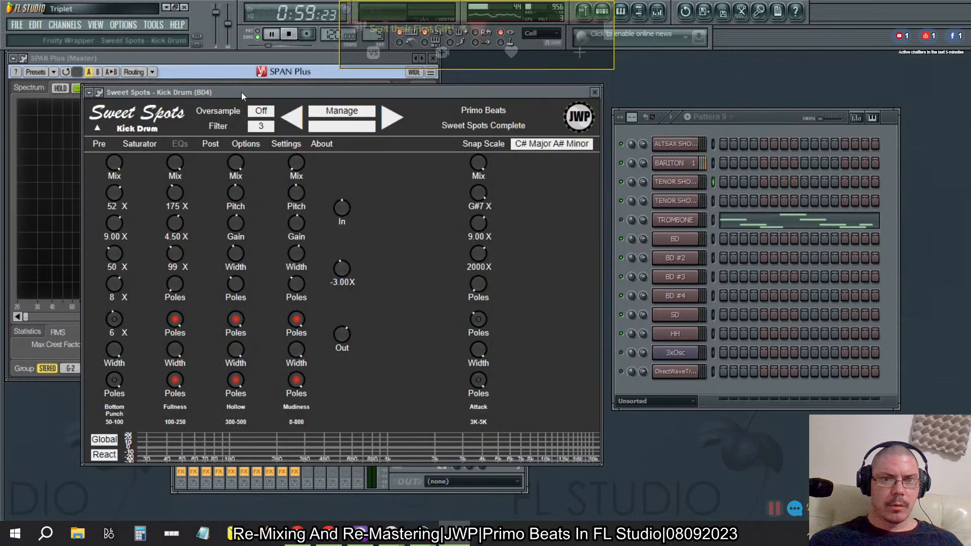
left_click_drag(241, 92, 583, 117)
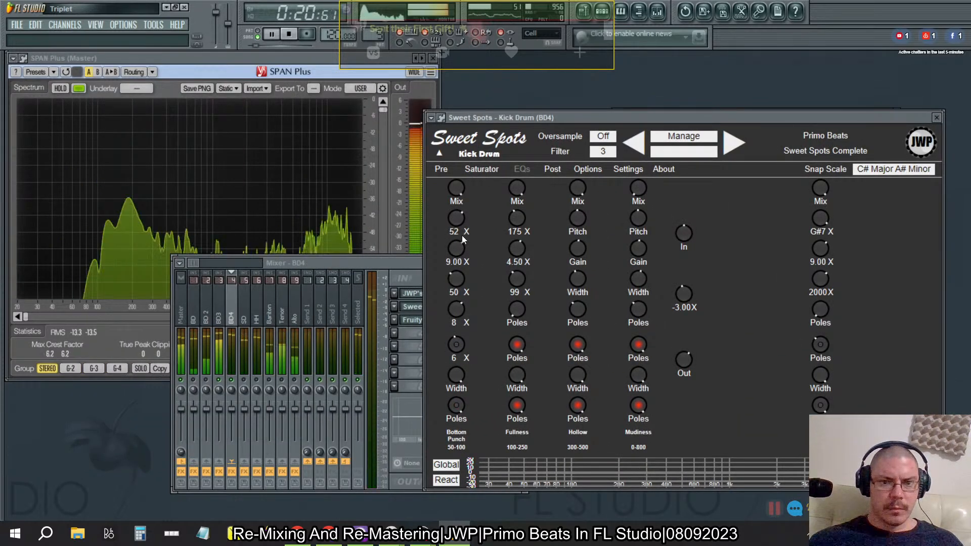
right_click(684, 360)
left_click(707, 381)
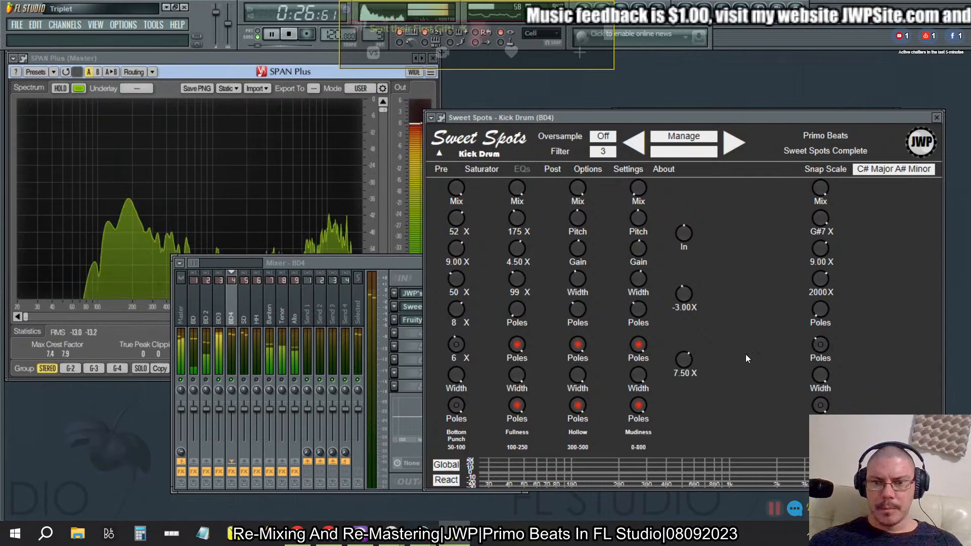
left_click(937, 118)
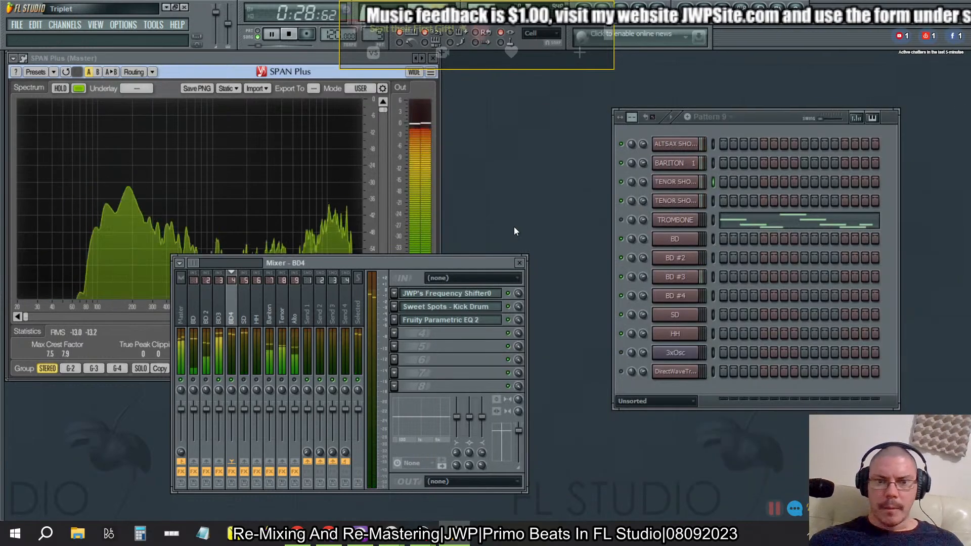
Copy the BD 2 track's Maximus with its settings onto the BD4 track and close its window
left_click(206, 314)
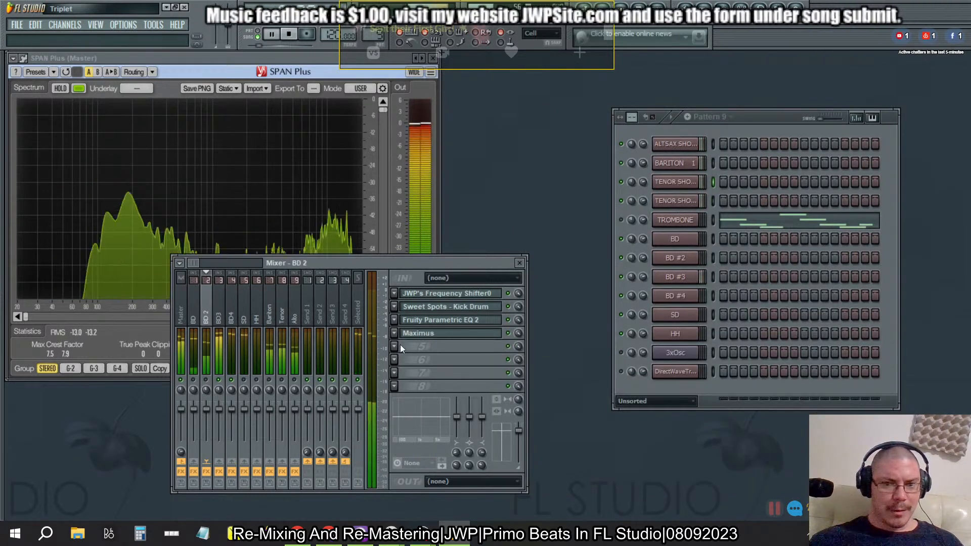
left_click(397, 333)
left_click_drag(416, 317, 229, 304)
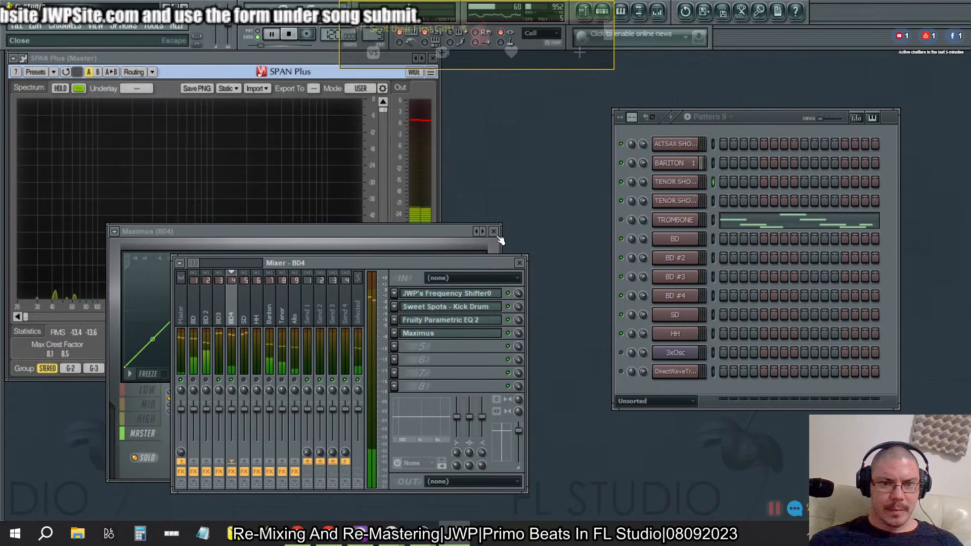
left_click(494, 231)
Copy the BD4 track's Maximus with its settings onto the BD3 track and close its window
left_click(394, 333)
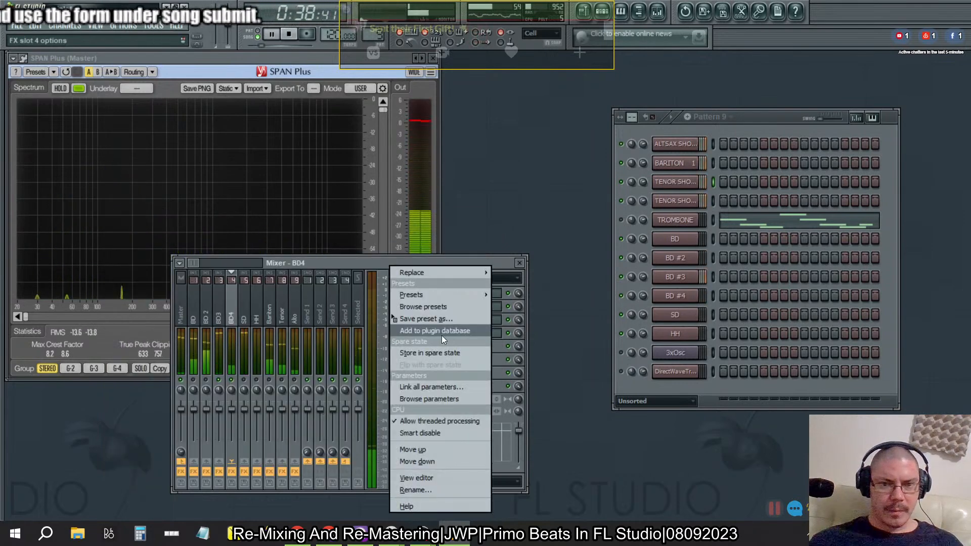
left_click_drag(431, 318, 220, 311)
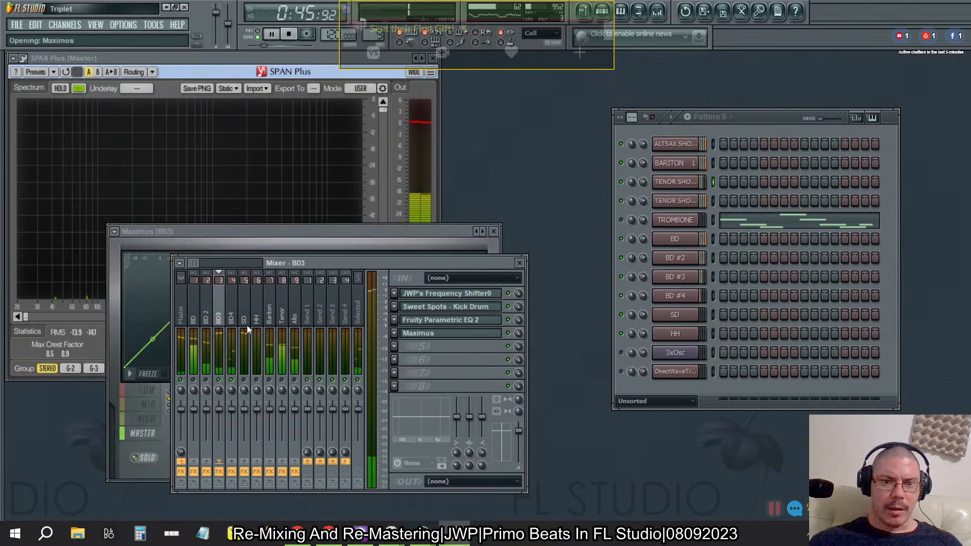
left_click(494, 232)
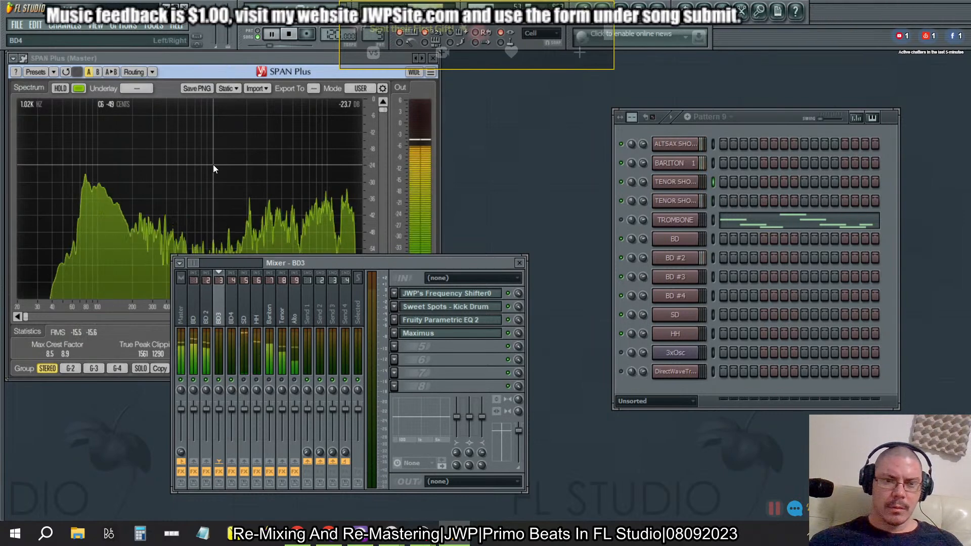
Lower the master band's post gain in the first BD track's Maximus
left_click(195, 295)
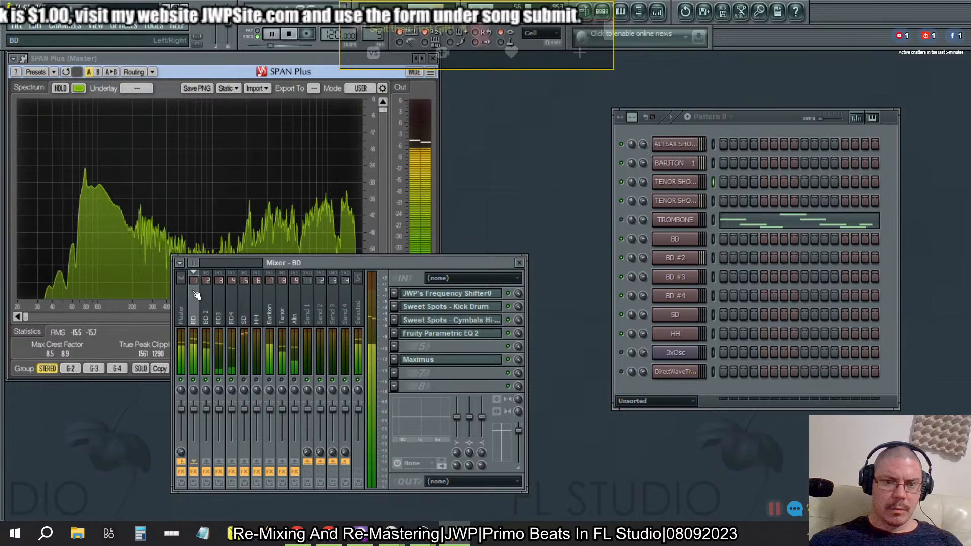
left_click(429, 358)
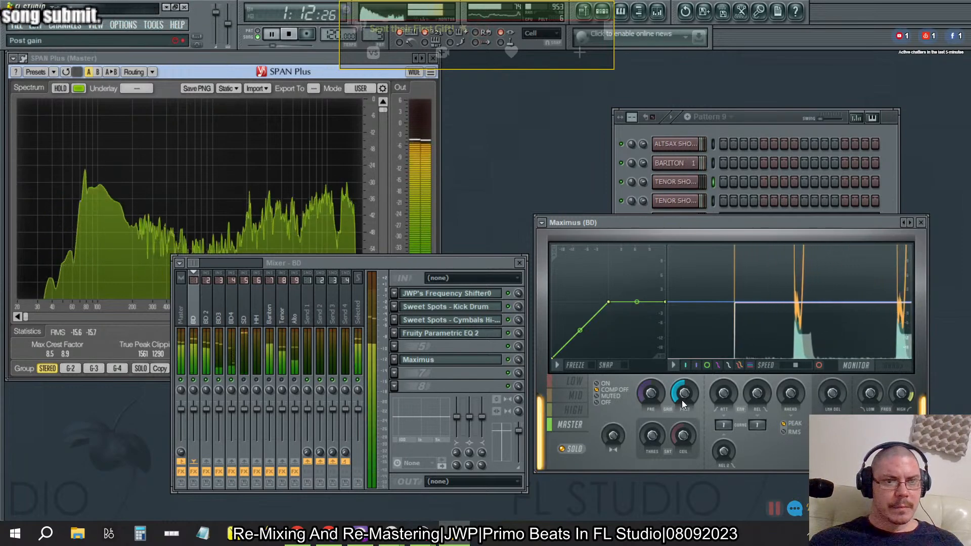
left_click_drag(683, 398, 684, 426)
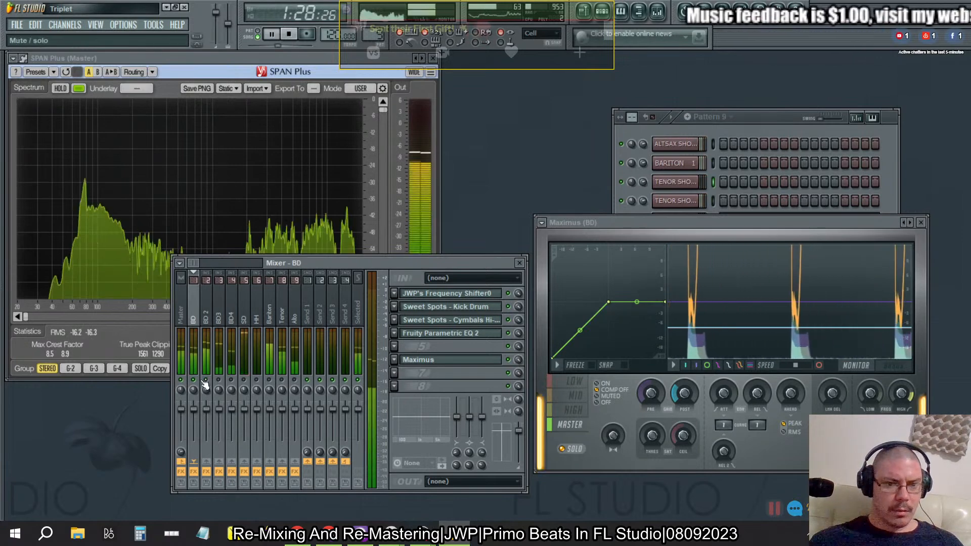
Reset the master band's post gain in the BD 2 track's Maximus and lower it slightly
left_click(206, 316)
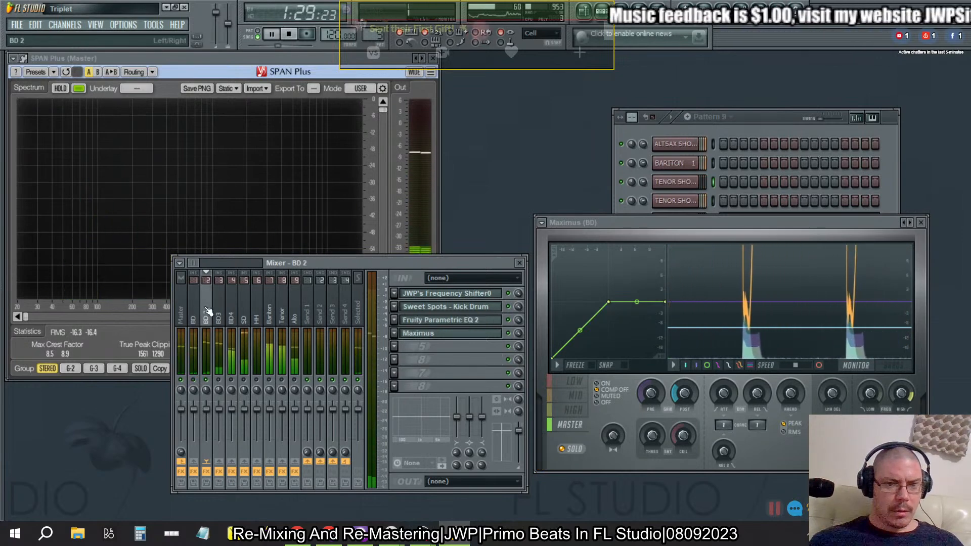
left_click(458, 335)
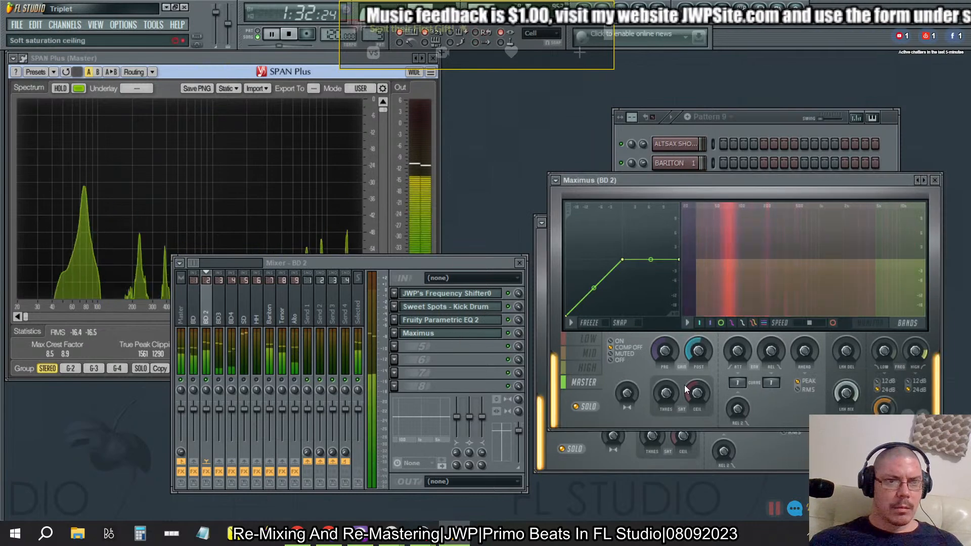
right_click(702, 360)
left_click(711, 368)
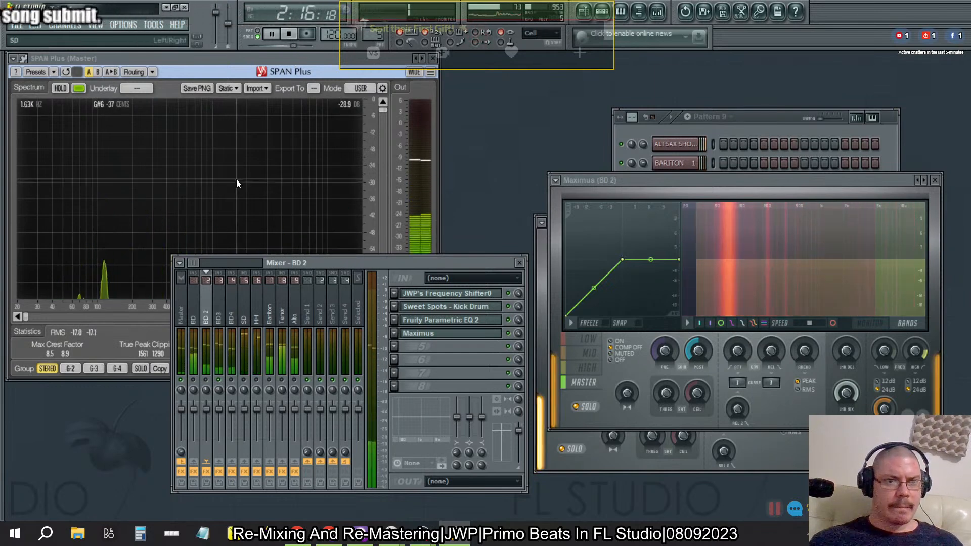
left_click_drag(698, 350, 698, 354)
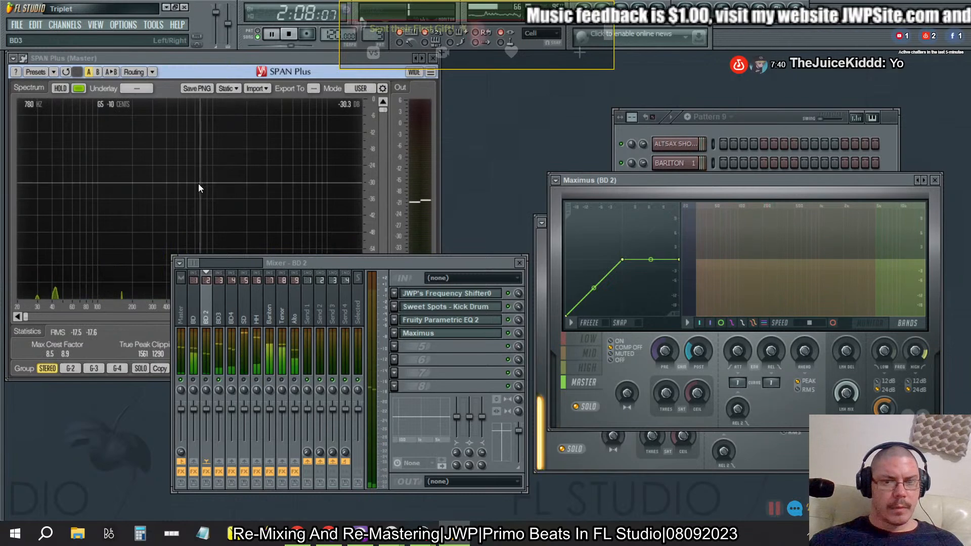
Raise the BD 2 track's Maximus post gain slightly and compare the BD 2 and BD3 tracks with their mutes
left_click(219, 312)
left_click(211, 312)
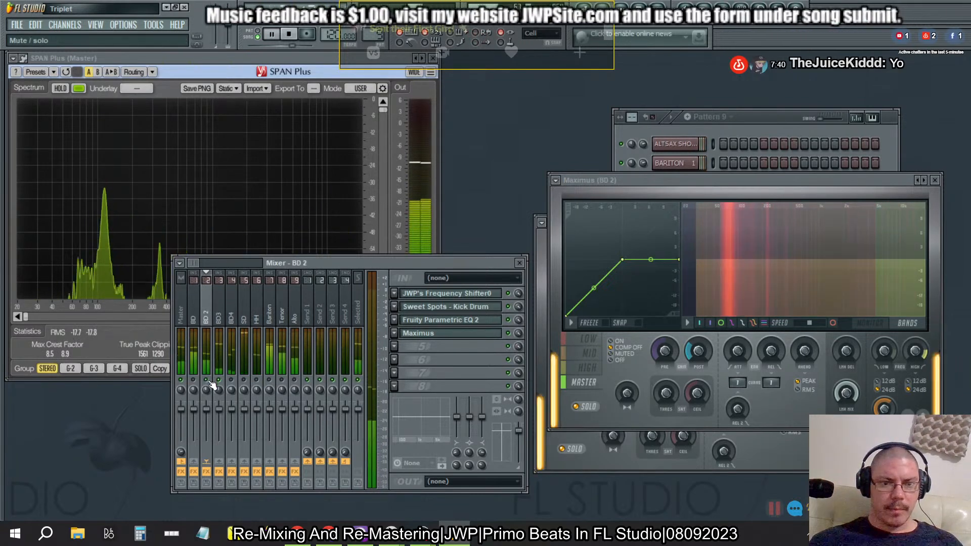
left_click_drag(700, 354, 699, 351)
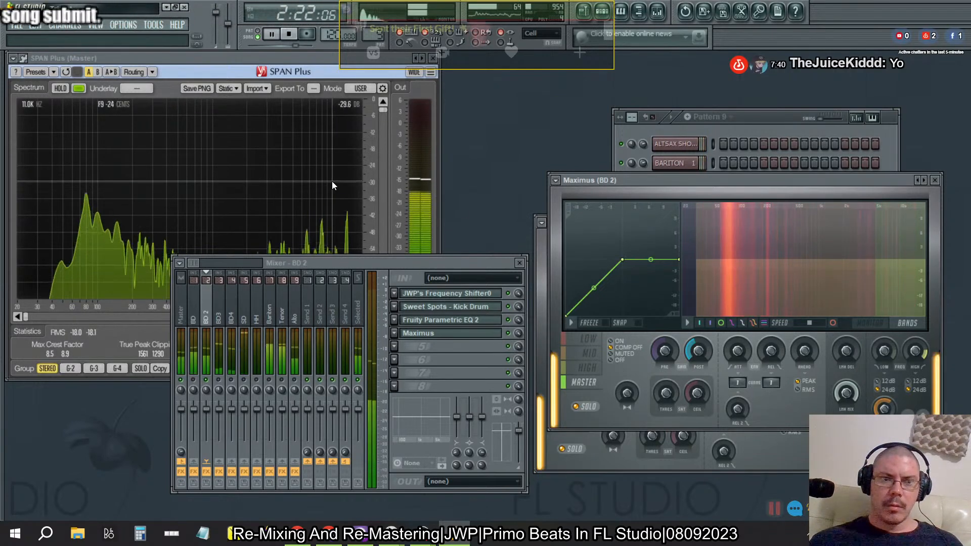
left_click(219, 381)
left_click(207, 381)
Open the BD3 track's Maximus beside the mixer and reset the master band's post gain
left_click(220, 305)
left_click(450, 333)
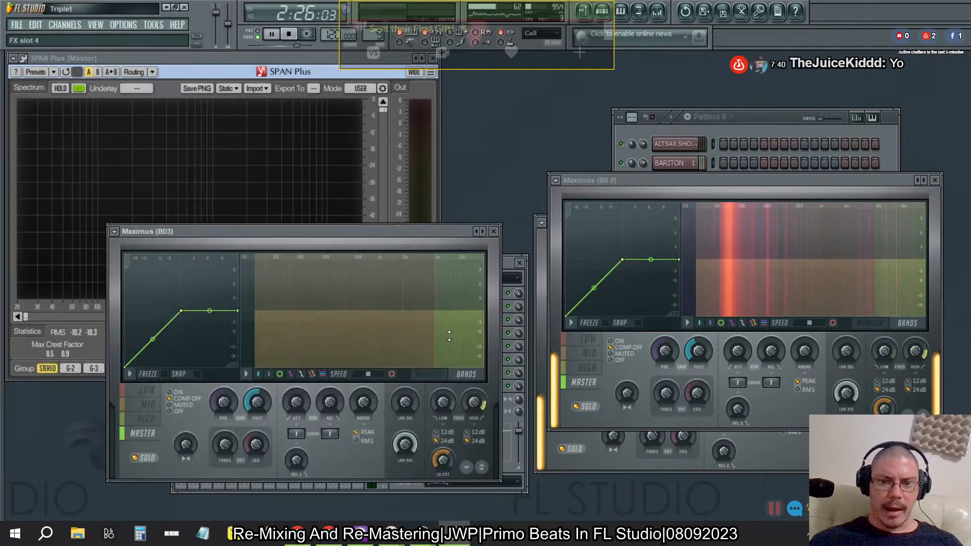
left_click_drag(384, 233, 821, 179)
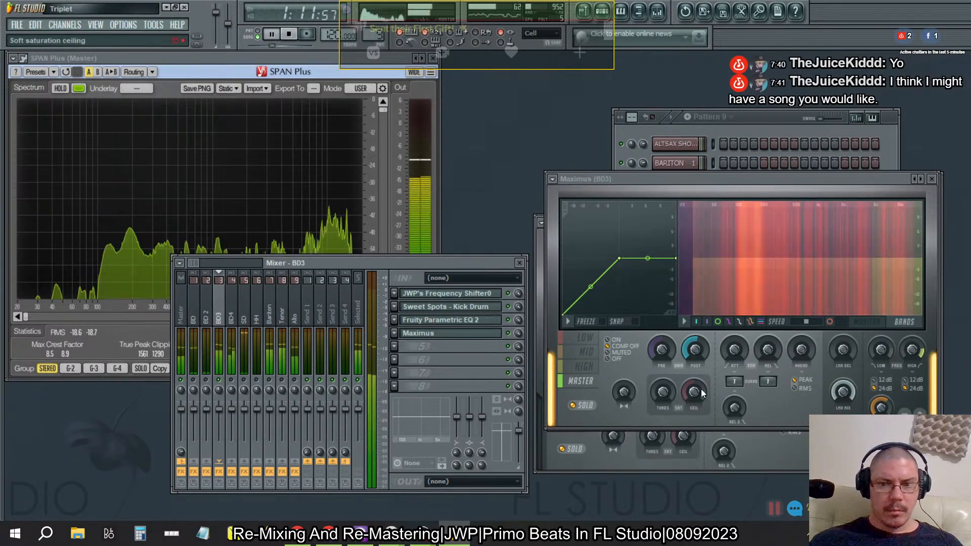
right_click(694, 348)
left_click(706, 357)
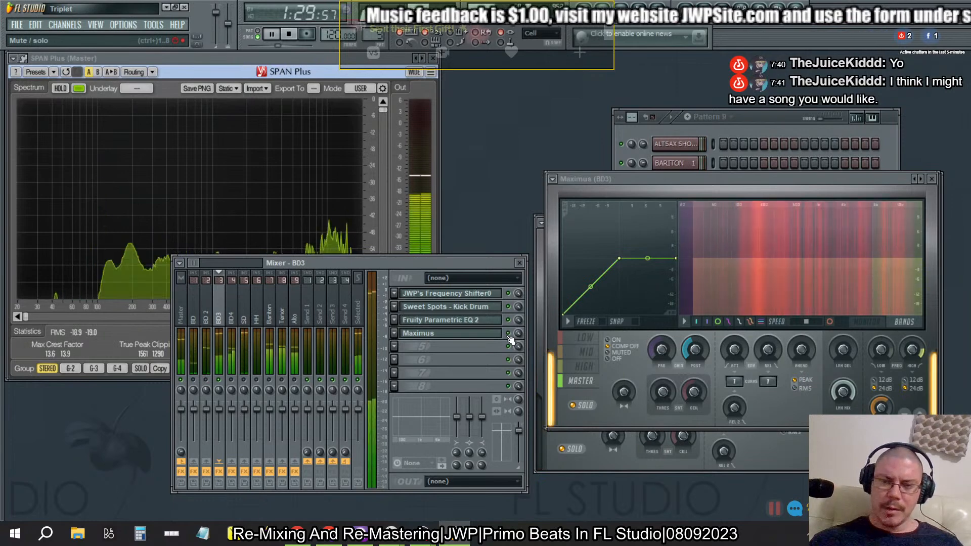
Select the mid band in the BD3 track's Maximus and adjust the threshold point of its compression curve
left_click(586, 353)
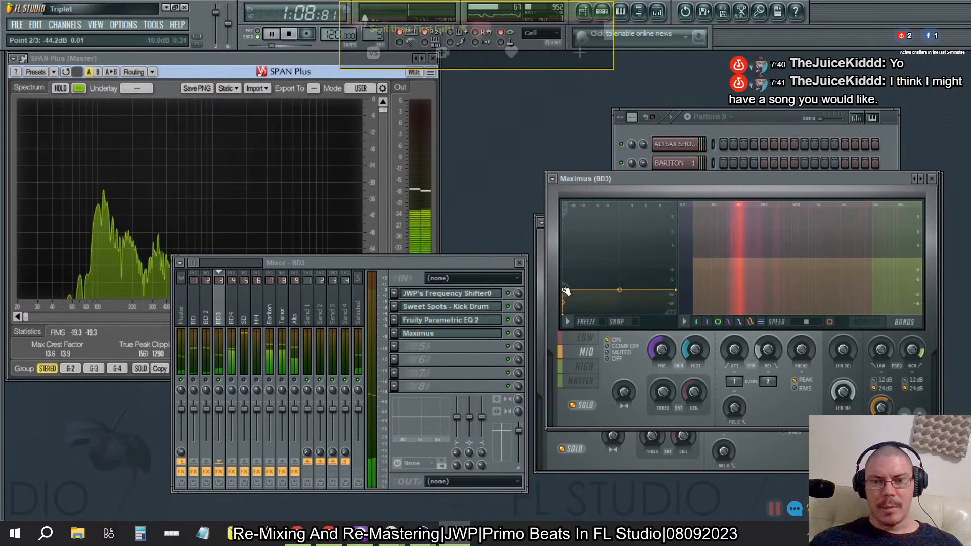
left_click_drag(566, 291, 566, 291)
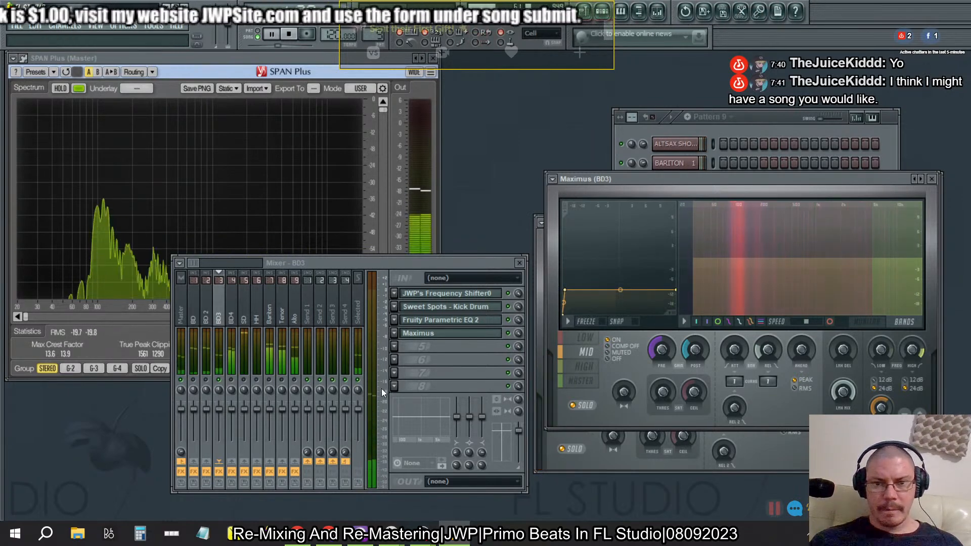
Place the BD4 track's Maximus beside the mixer and raise the master band's post gain slightly while playing from an earlier song position
left_click(230, 319)
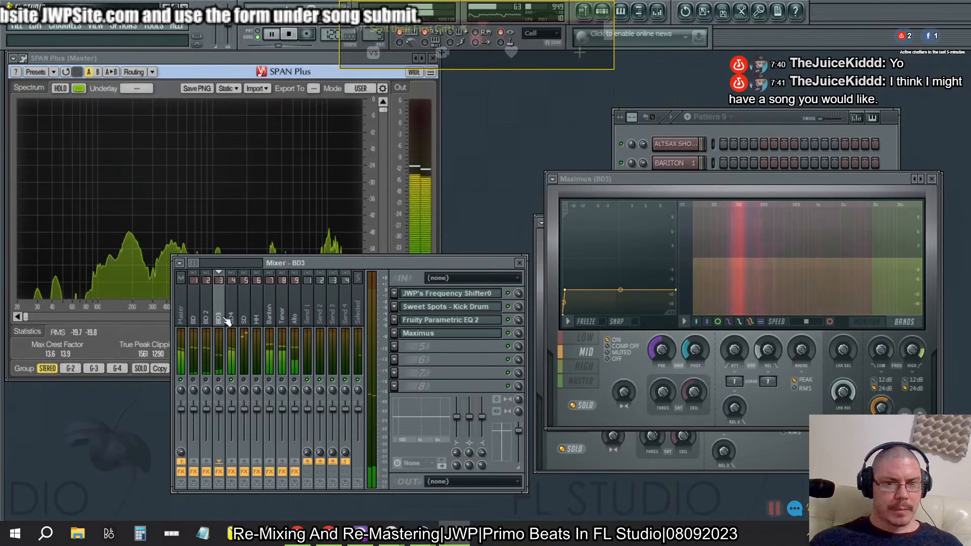
left_click(418, 332)
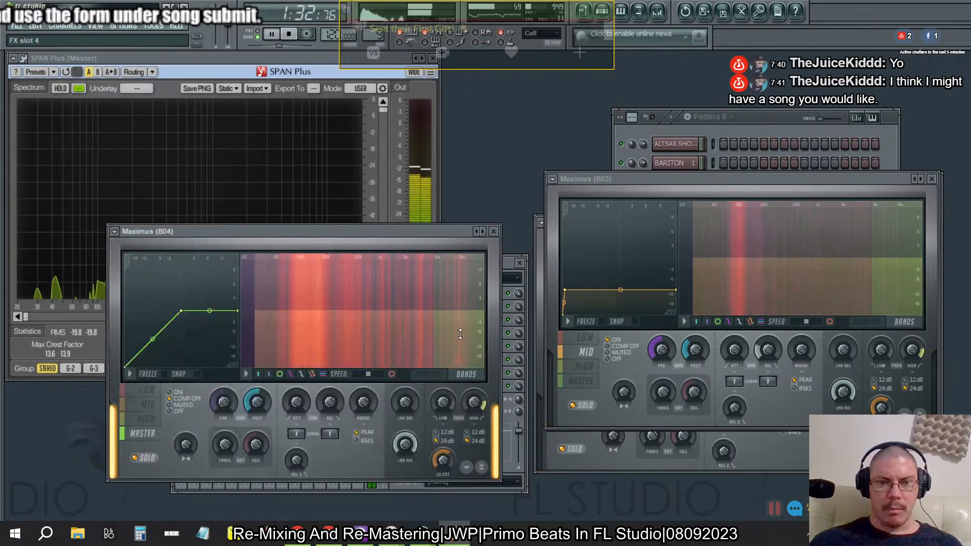
left_click_drag(427, 232, 807, 198)
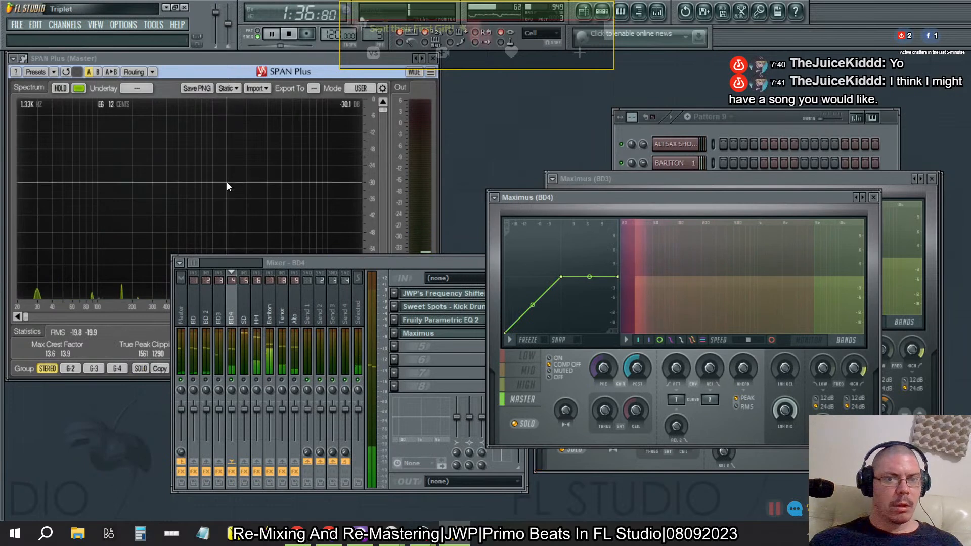
left_click(394, 262)
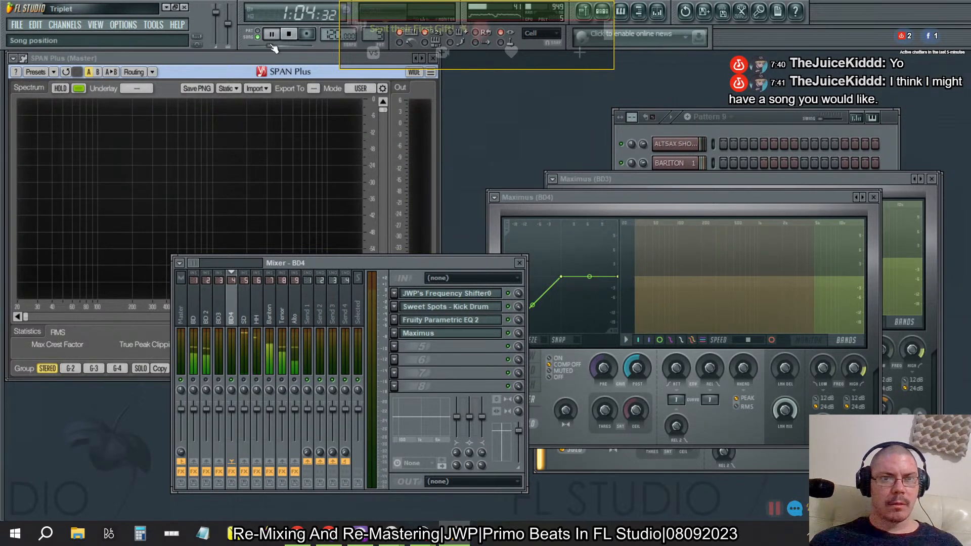
left_click_drag(271, 46, 258, 46)
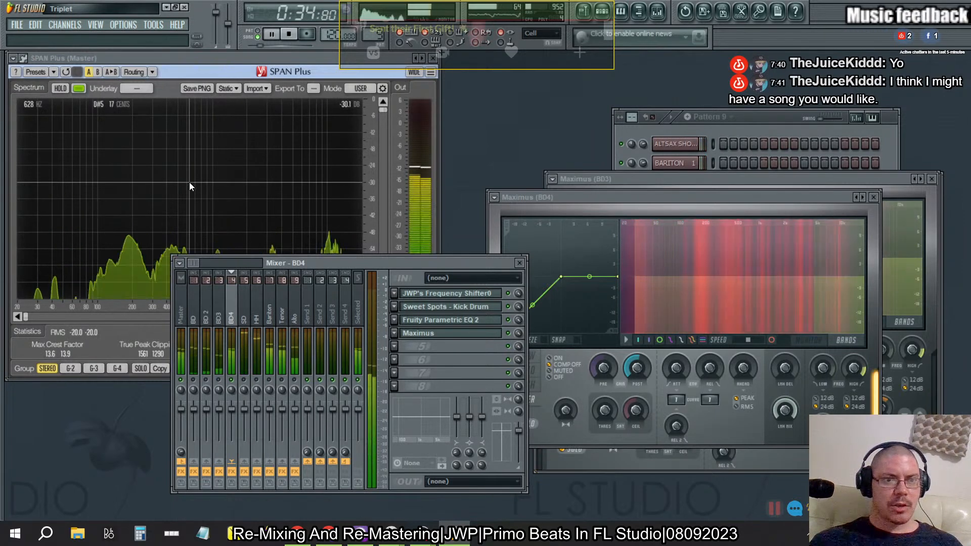
left_click(634, 374)
left_click_drag(635, 375, 634, 360)
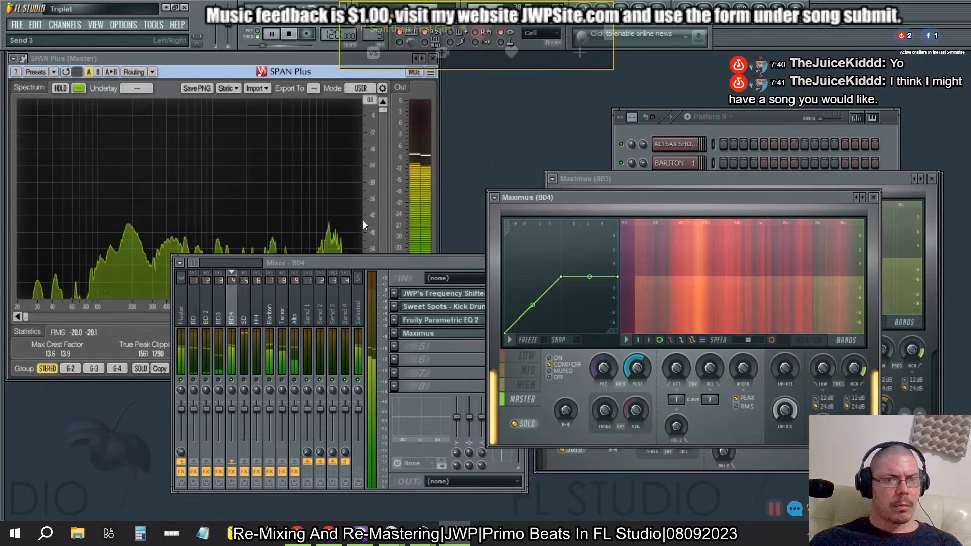
Check the BD3 track with its mute and loop the playlist from bar 9 to bar 13
left_click(219, 379)
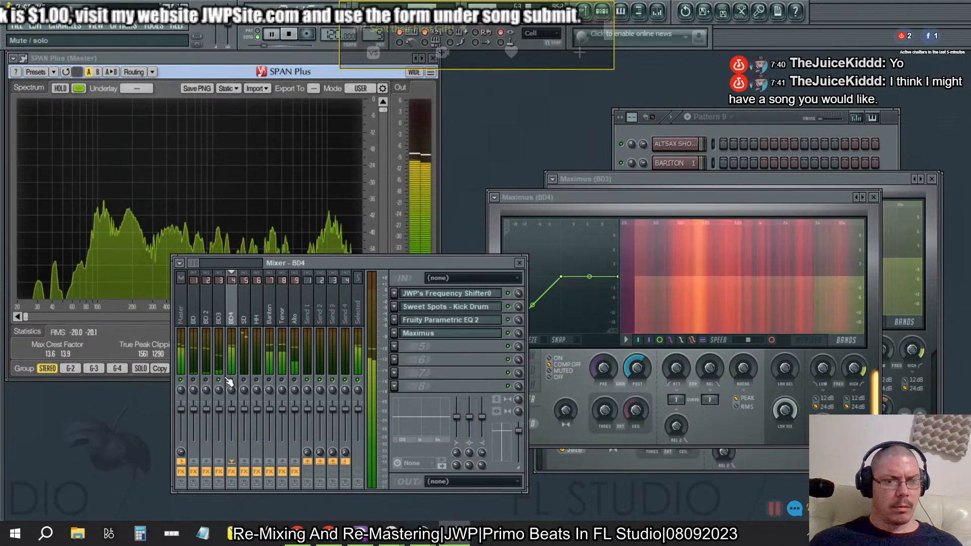
left_click(218, 304)
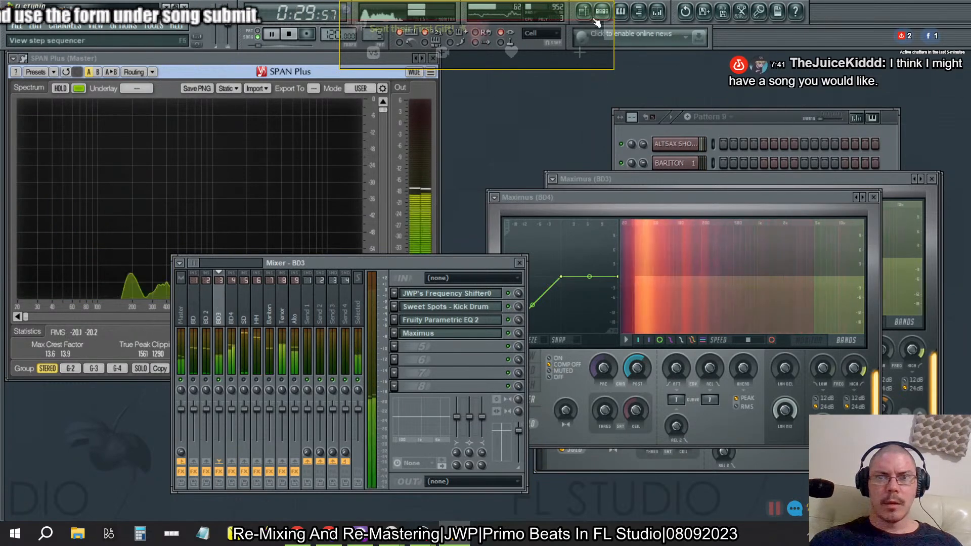
key("F5")
right_click(279, 136, "ctrl")
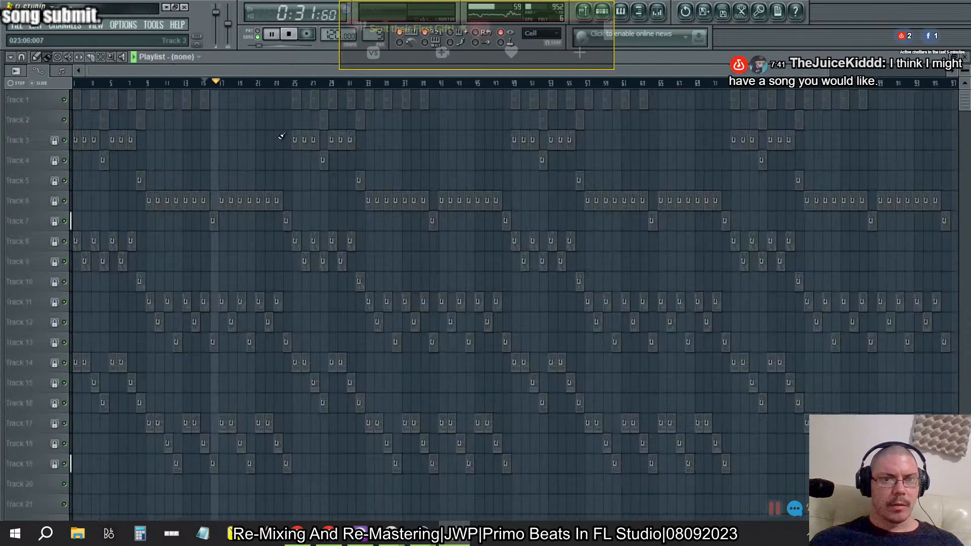
left_click_drag(175, 87, 182, 87)
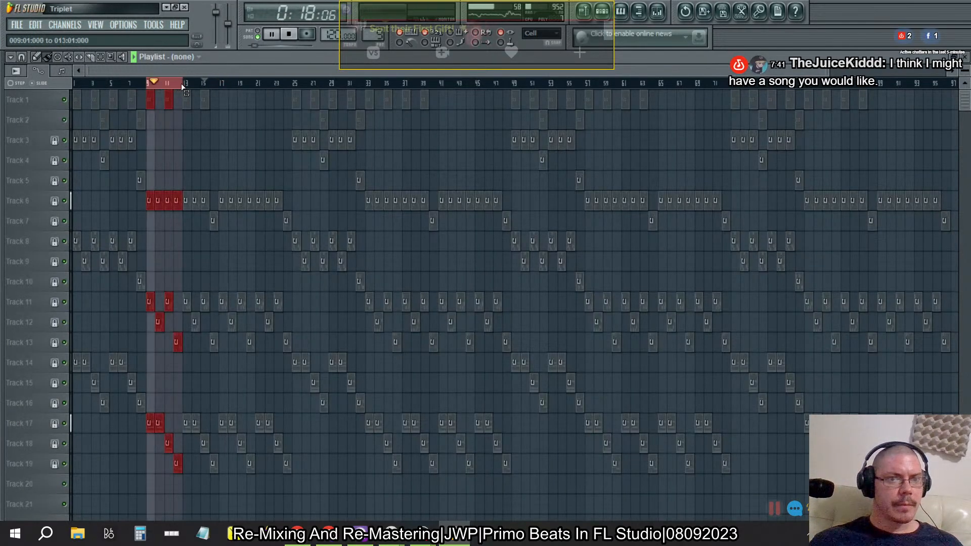
left_click(966, 63)
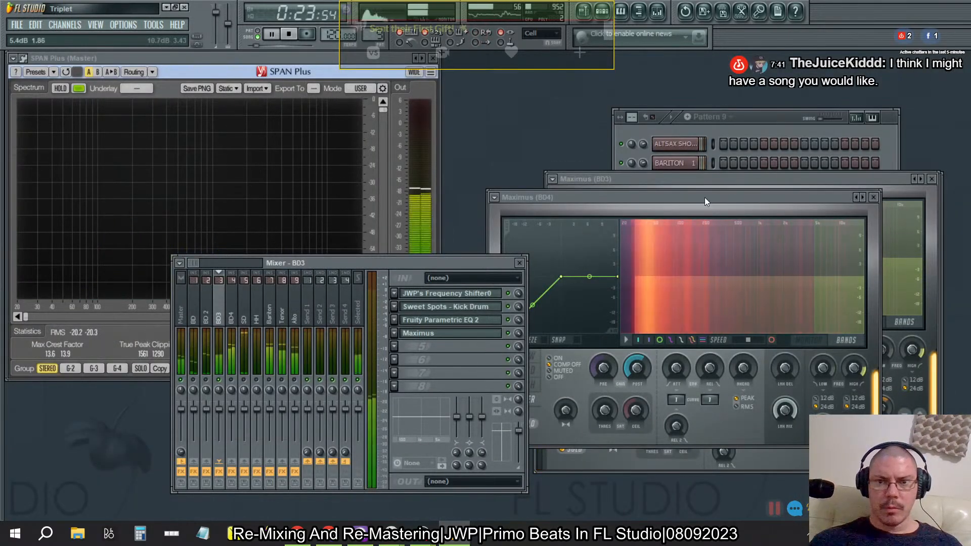
Raise the mid band's post gain slightly in the BD3 track's Maximus and clear the mixer and plugin windows
left_click(707, 180)
left_click_drag(695, 349, 695, 346)
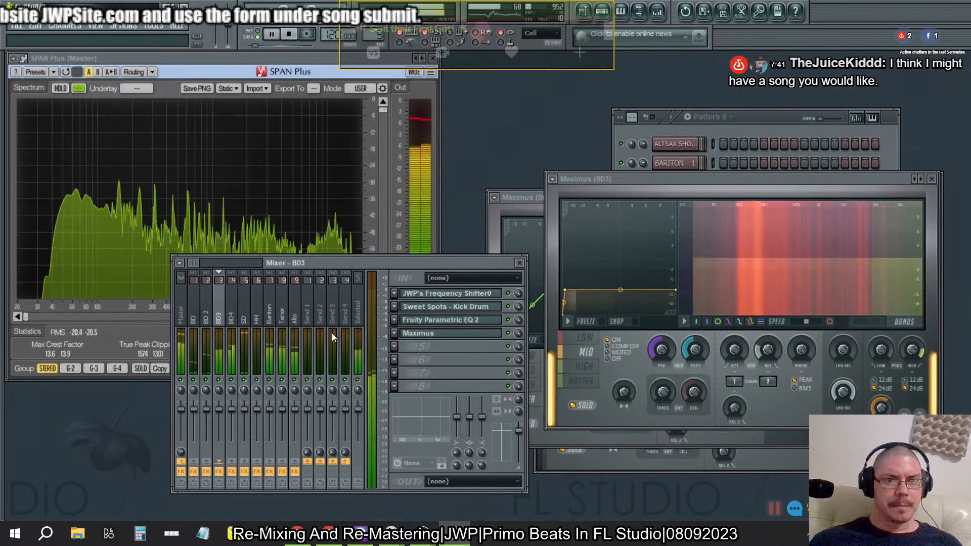
left_click(522, 263)
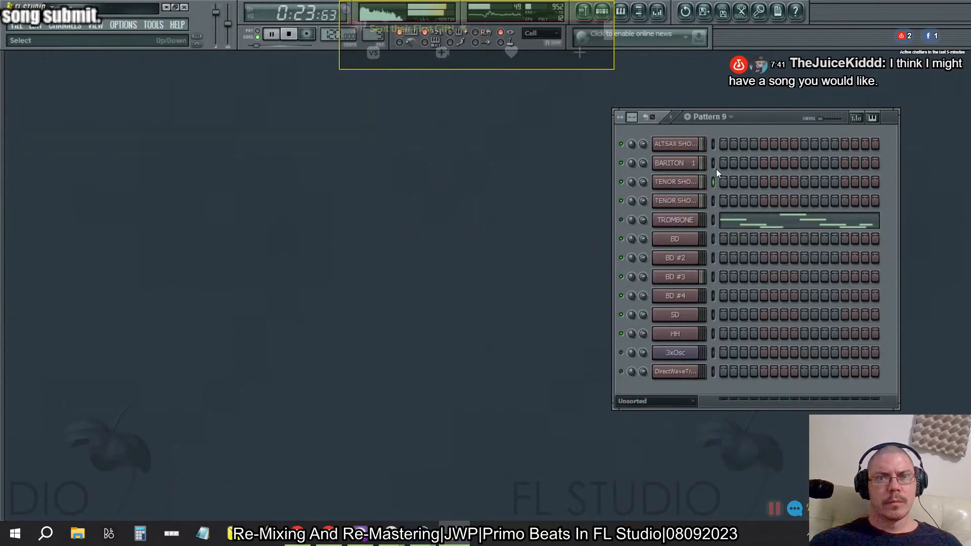
Bring back the mixer, review the playlist with playback stopped and replay the song from the start
left_click(657, 12)
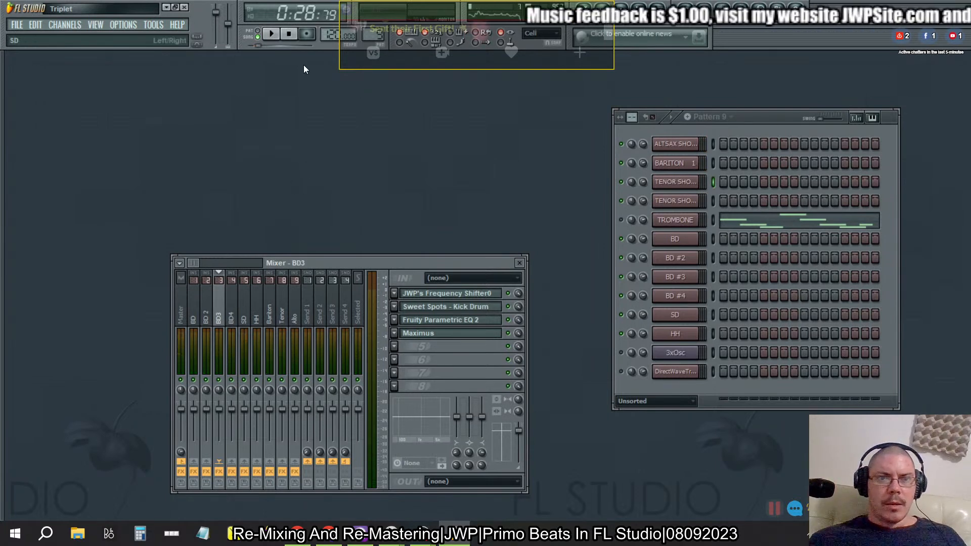
left_click(289, 36)
key("F5")
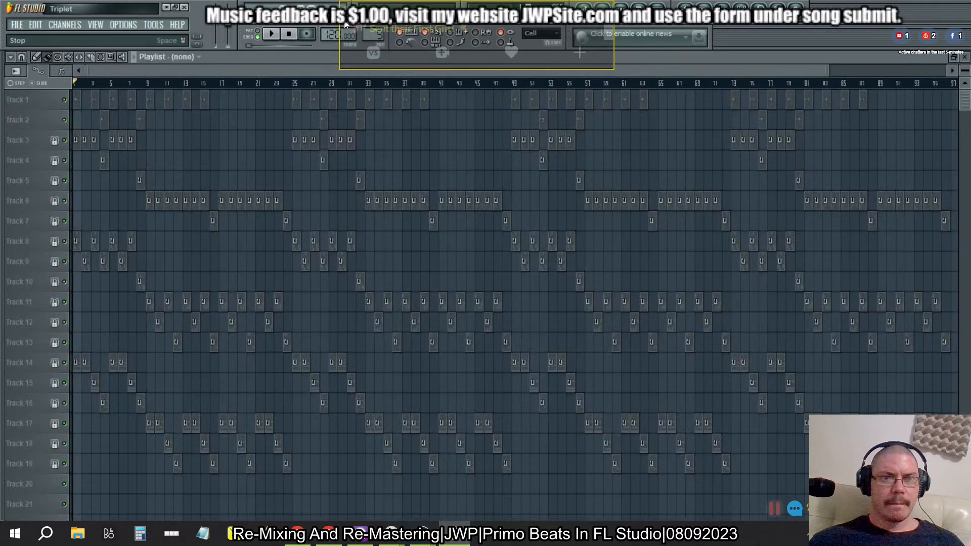
left_click(964, 57)
key("space")
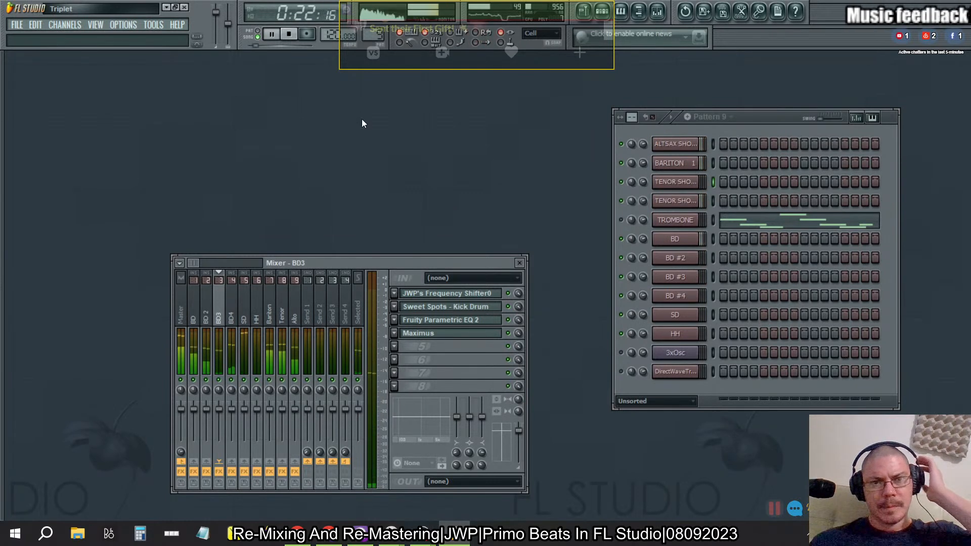
Show the Master track's SPAN Plus analyzer and play the song from the start
left_click(290, 35)
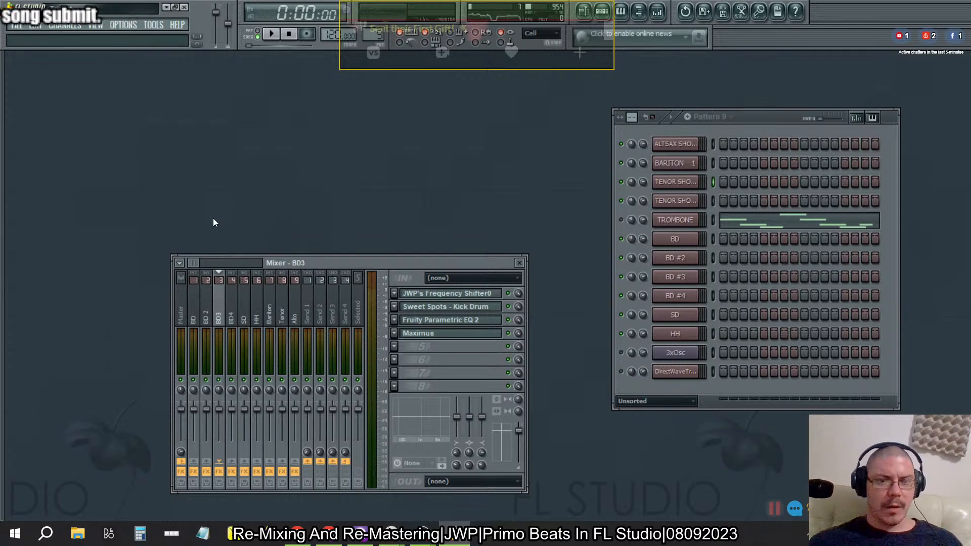
left_click(181, 307)
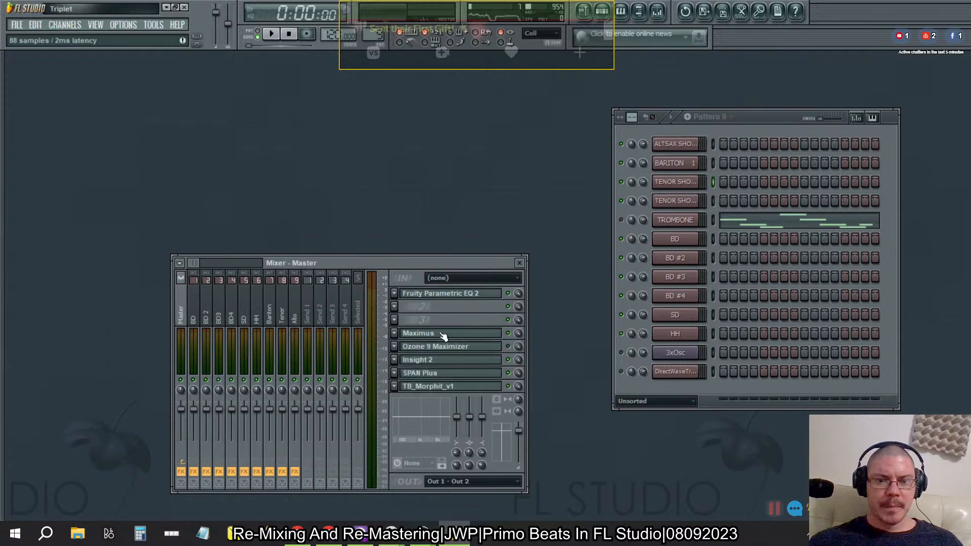
left_click(430, 377)
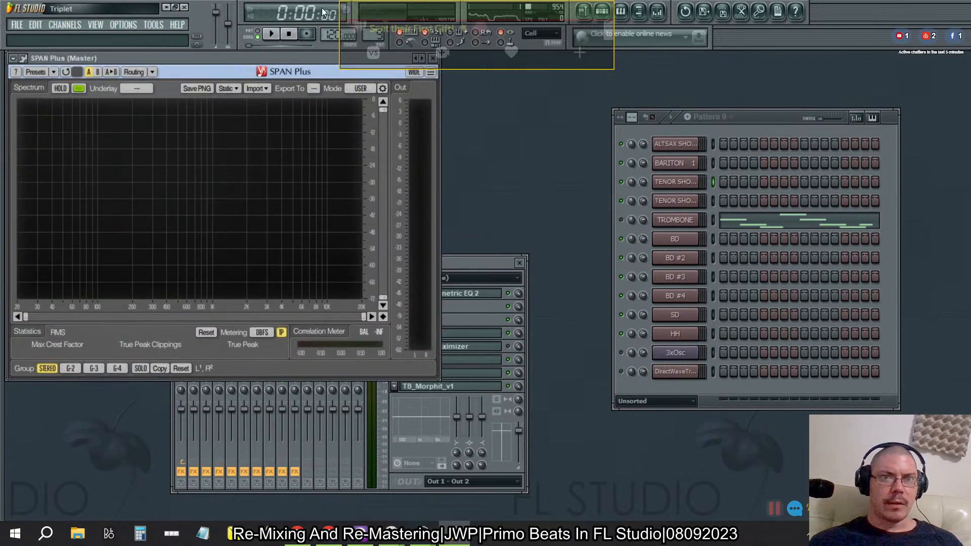
key("space")
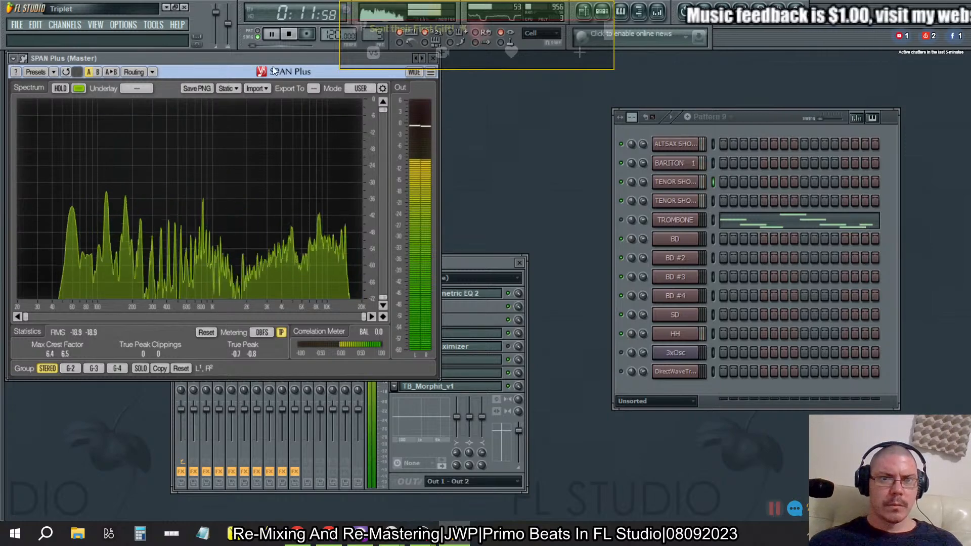
Stop playback and switch the system playback device to Speaker (Realtek(R) Audio)
left_click(290, 34)
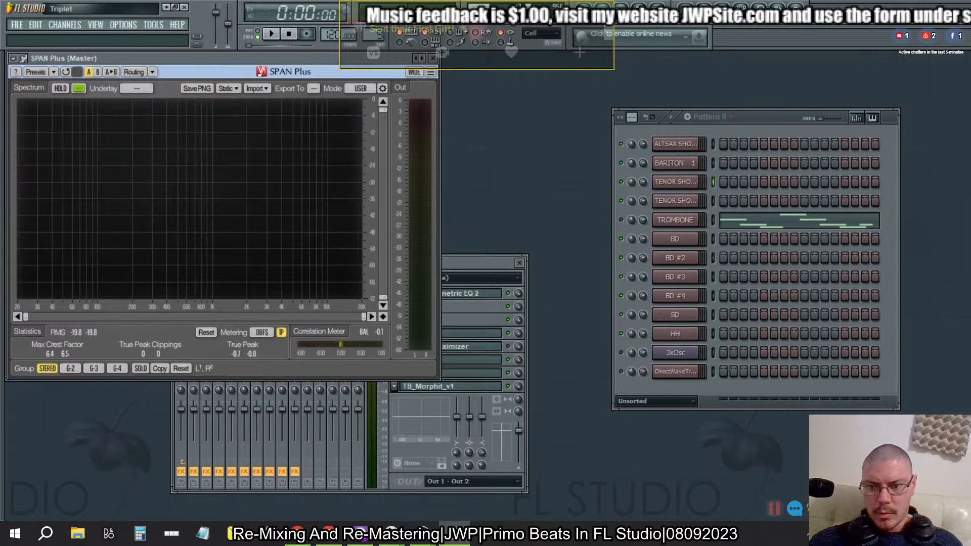
left_click(878, 533)
left_click(959, 471)
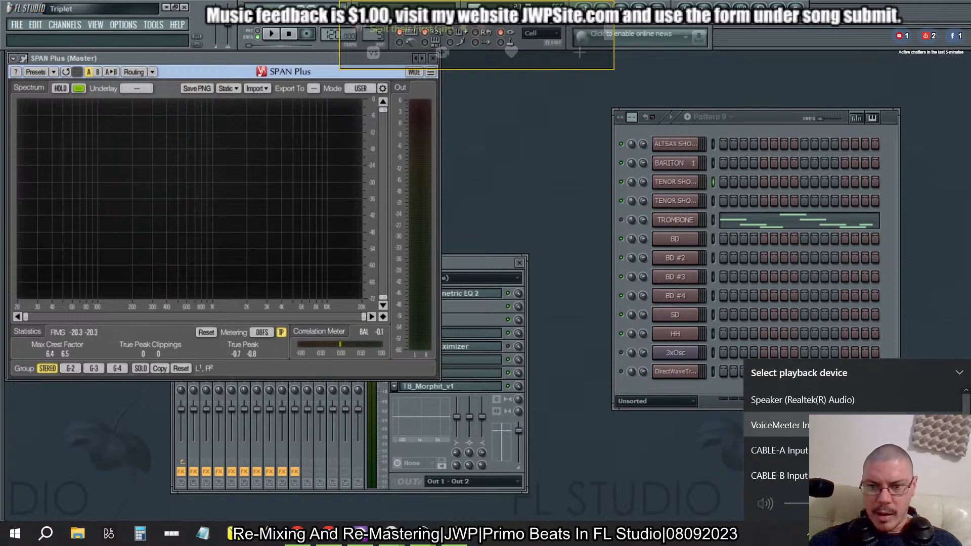
left_click(811, 400)
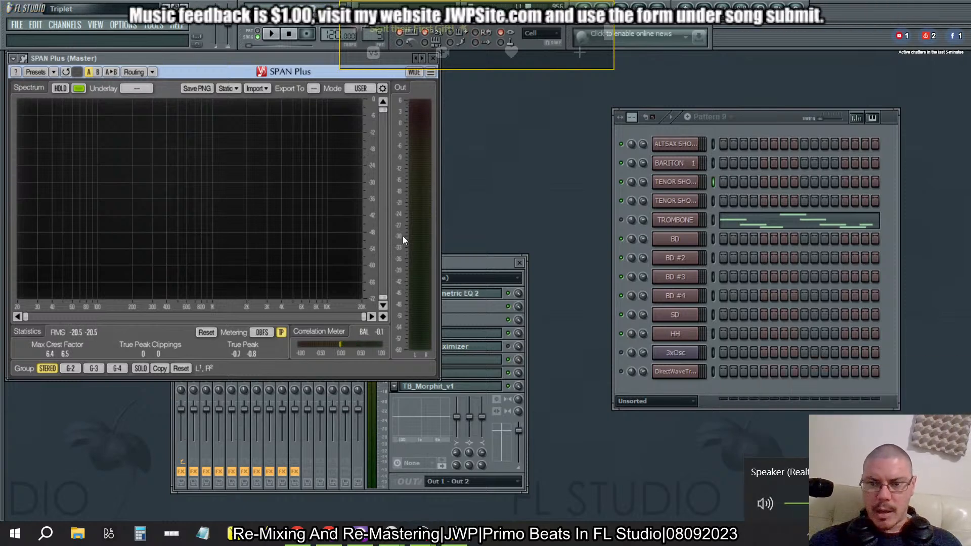
Play the mix through the speakers and raise the system volume
left_click(272, 34)
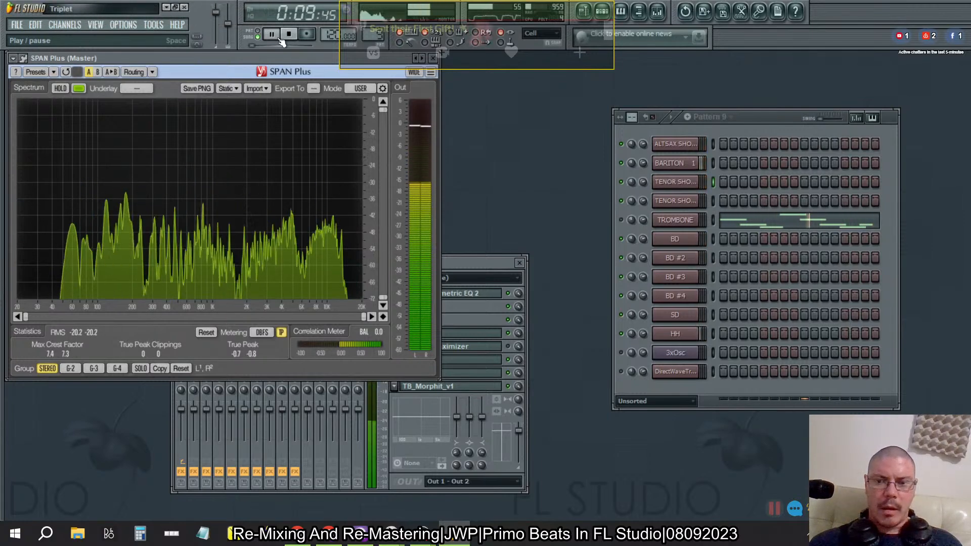
key("XF86AudioRaiseVolume")
key("XF86AudioRaiseVolume")
key("XF86AudioRaiseVolume")
key("XF86AudioRaiseVolume")
key("XF86AudioRaiseVolume")
key("XF86AudioRaiseVolume")
key("XF86AudioRaiseVolume")
key("XF86AudioRaiseVolume")
key("XF86AudioRaiseVolume")
key("XF86AudioRaiseVolume")
key("XF86AudioRaiseVolume")
key("XF86AudioRaiseVolume")
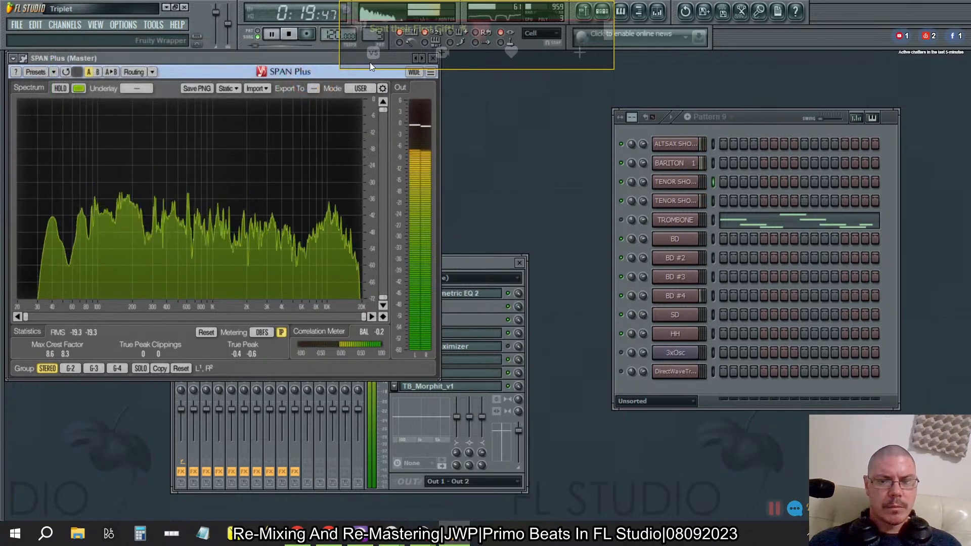
Stop playback, open the Master track's Ozone 9 Maximizer and save the Triplet project
left_click(472, 263)
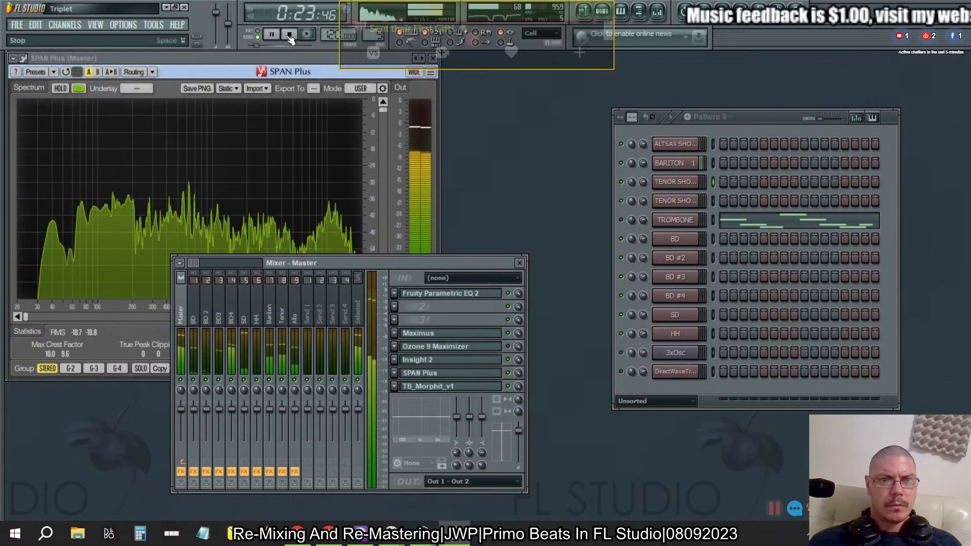
key("space")
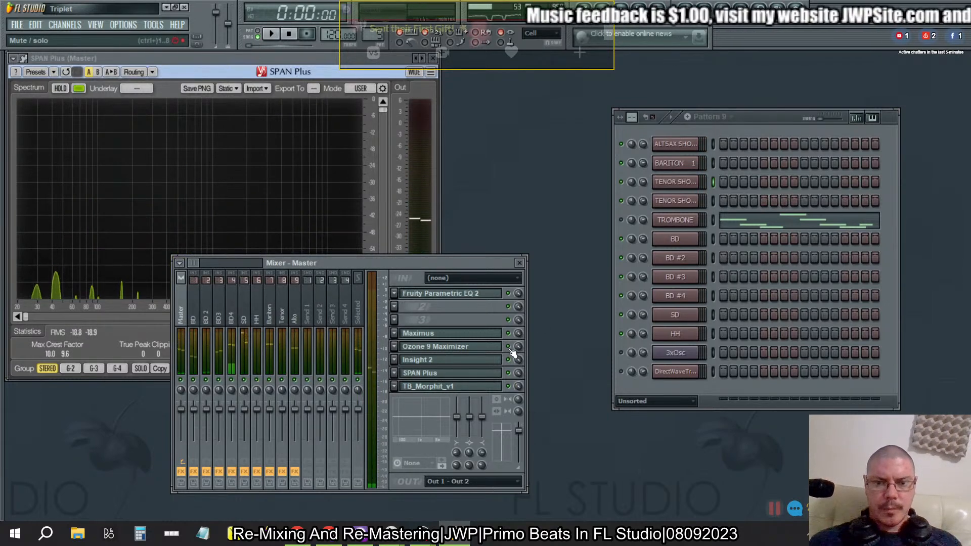
left_click(481, 347)
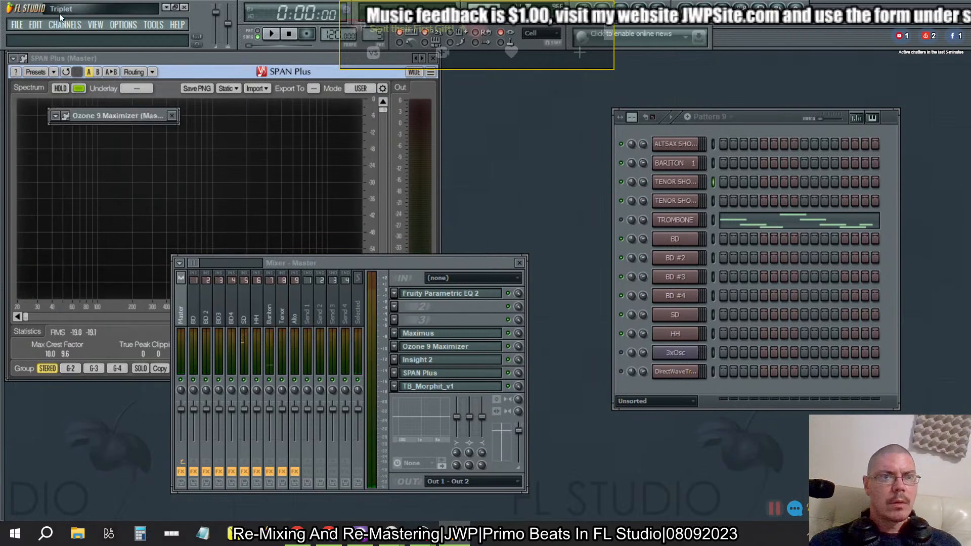
left_click(17, 24)
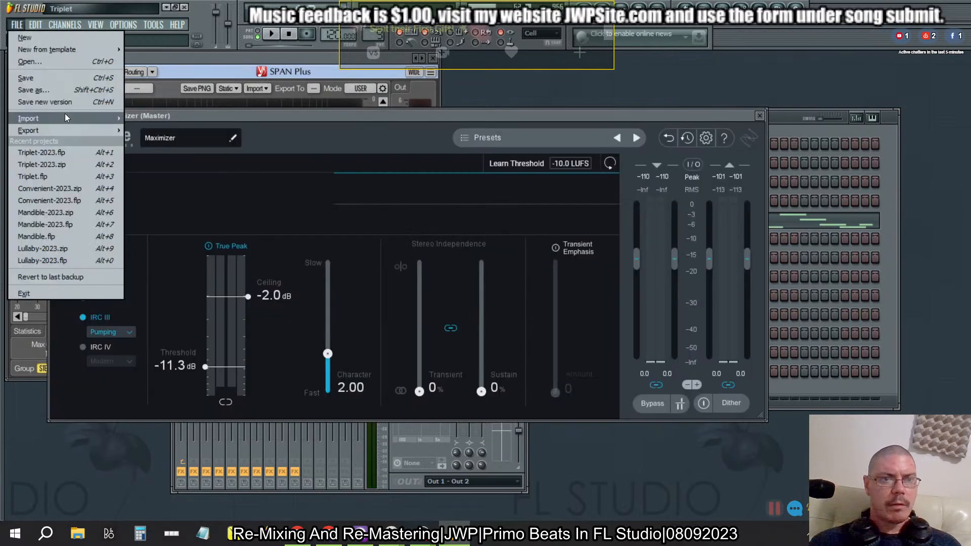
left_click(41, 78)
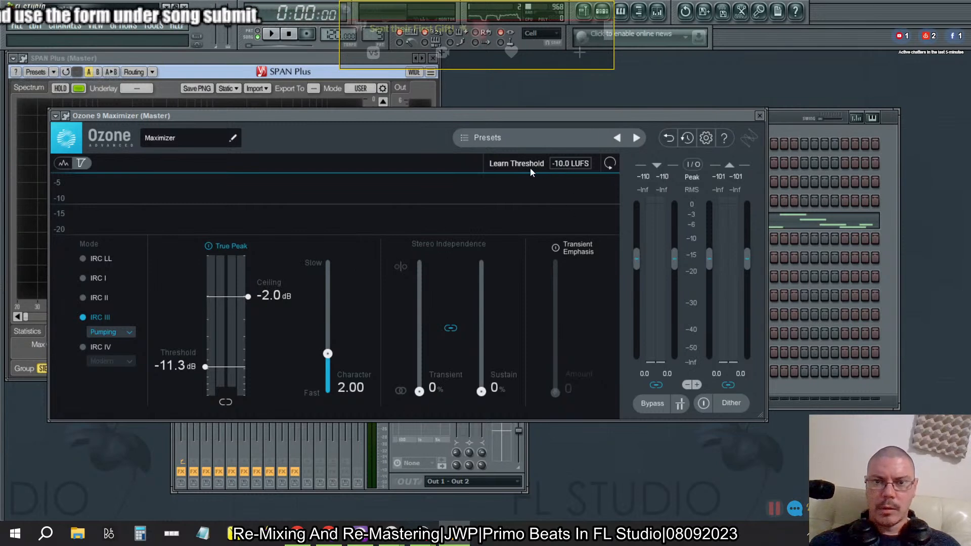
Play the song with Learn Threshold active in the Master's Ozone 9 Maximizer, and close the plugin and the mixer
left_click(280, 34)
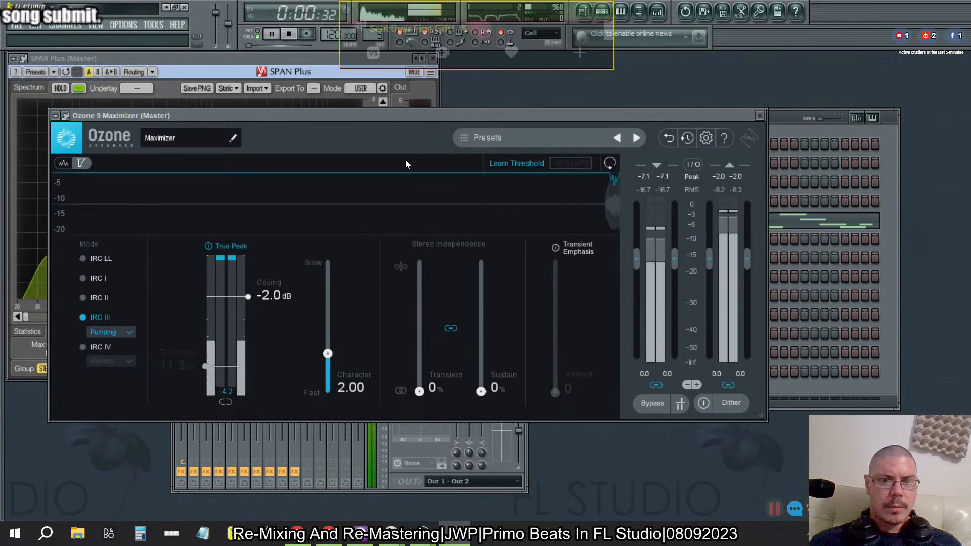
left_click(759, 116)
left_click(519, 263)
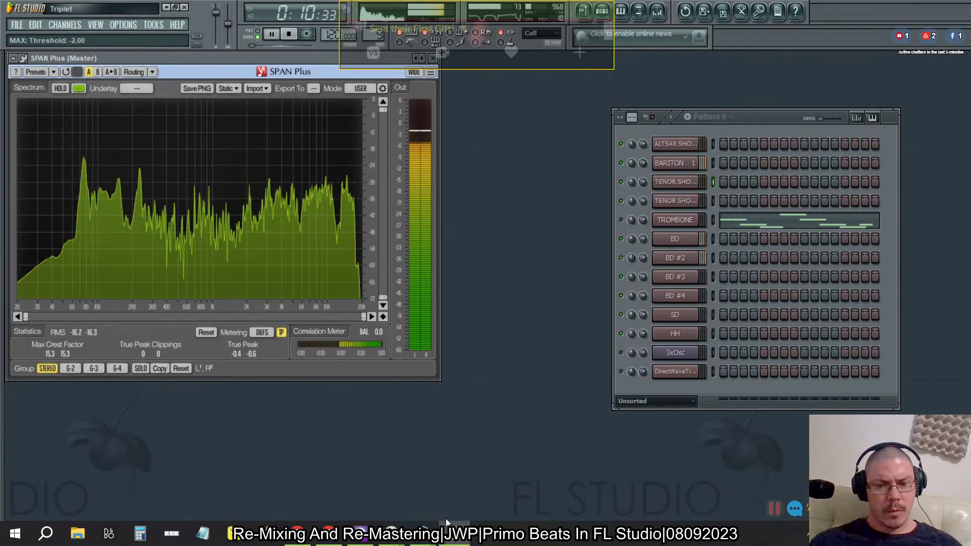
mouse_move(454, 534)
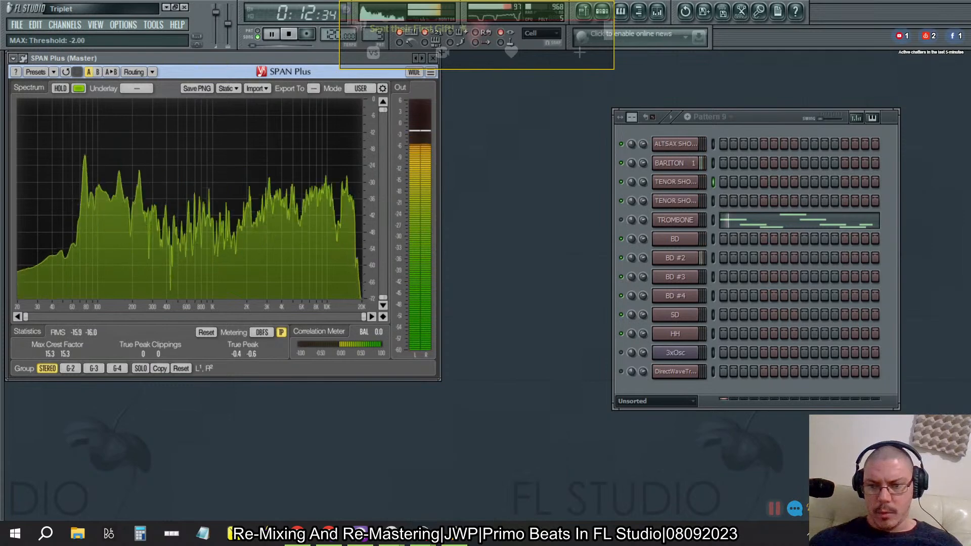
Switch the system playback device to the headphones while the song keeps playing
left_click(873, 534)
left_click(959, 473)
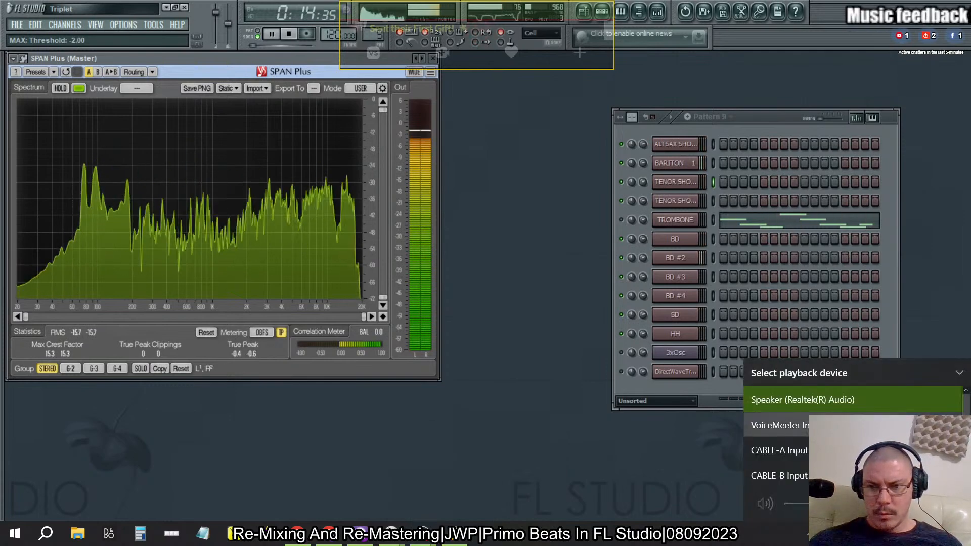
scroll(802, 426, "down", 1)
left_click(796, 473)
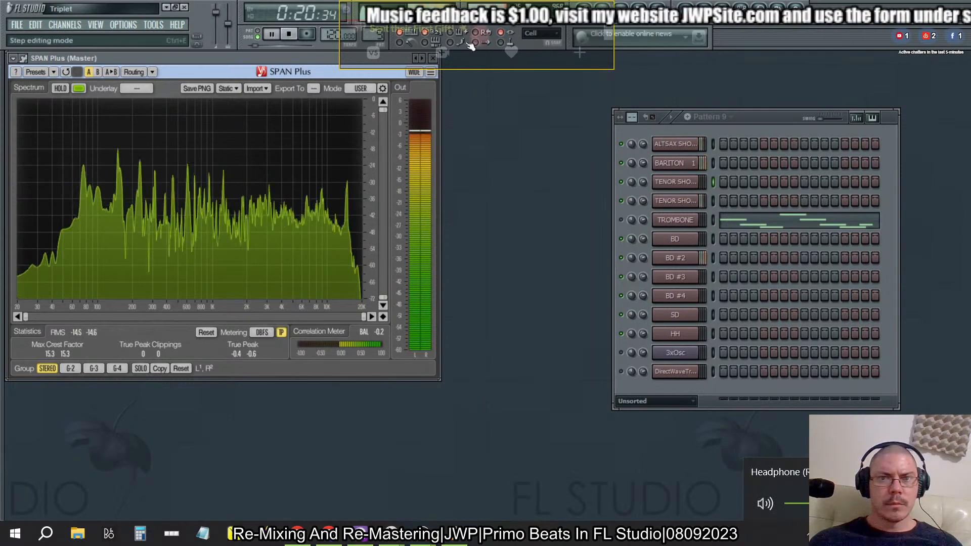
Turn off Learn Threshold in the Master's Ozone 9 Maximizer, restart the song and close the plugin
key("F9")
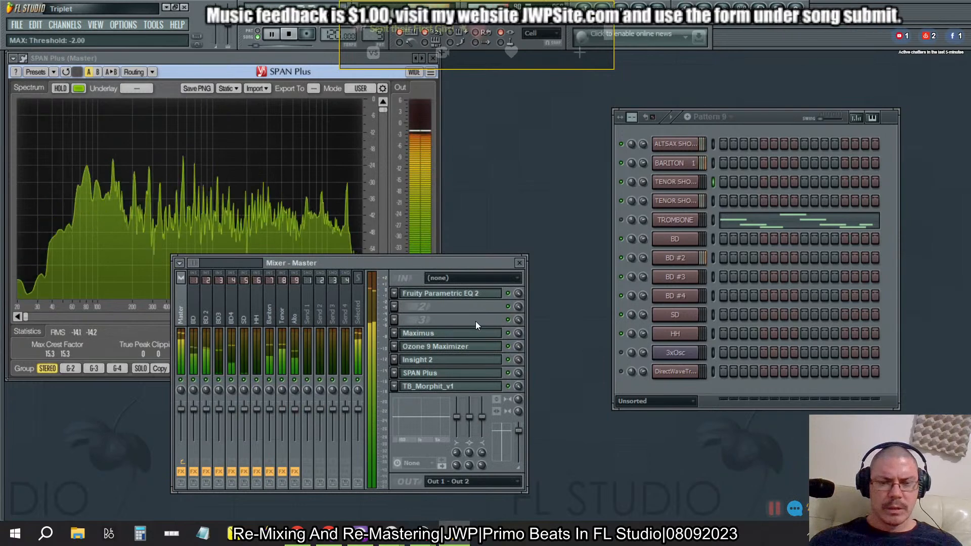
left_click(434, 346)
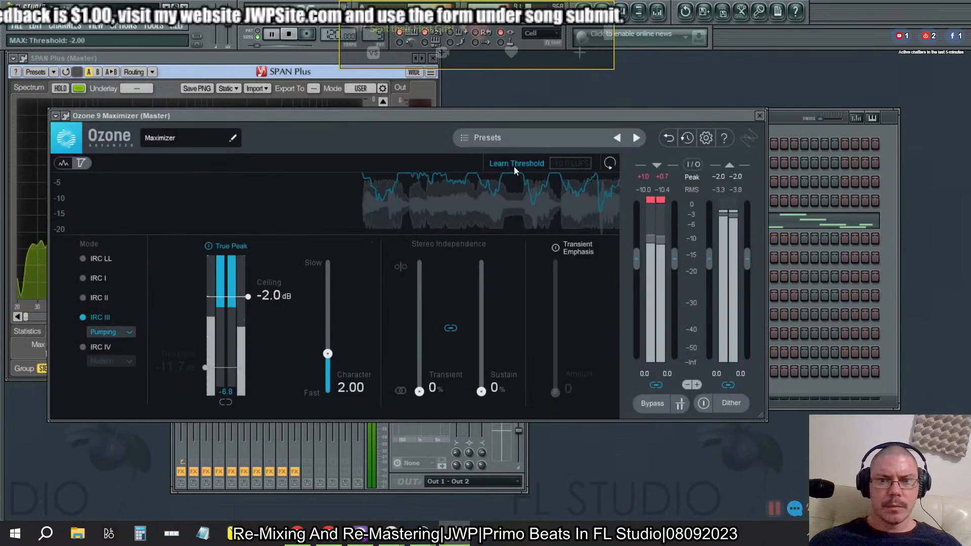
left_click(514, 166)
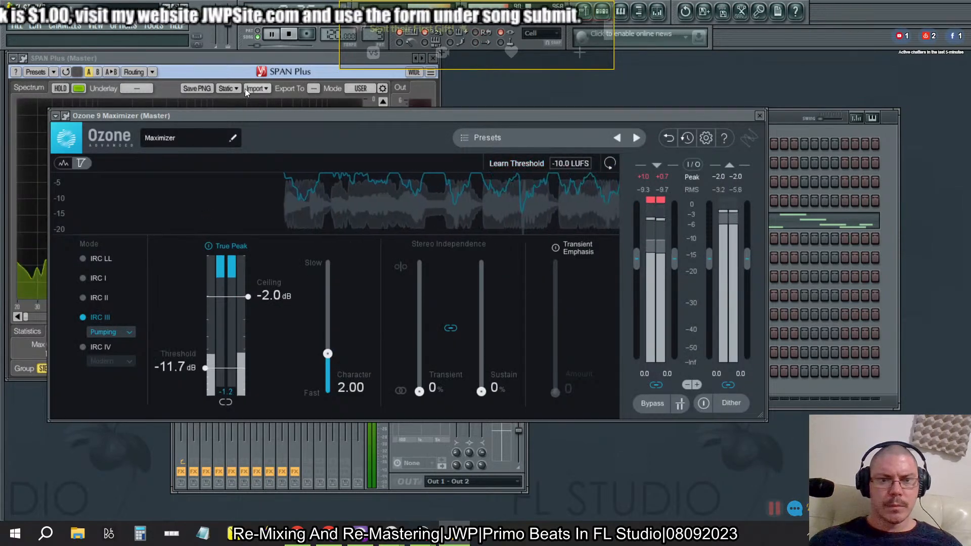
left_click(288, 34)
left_click(759, 116)
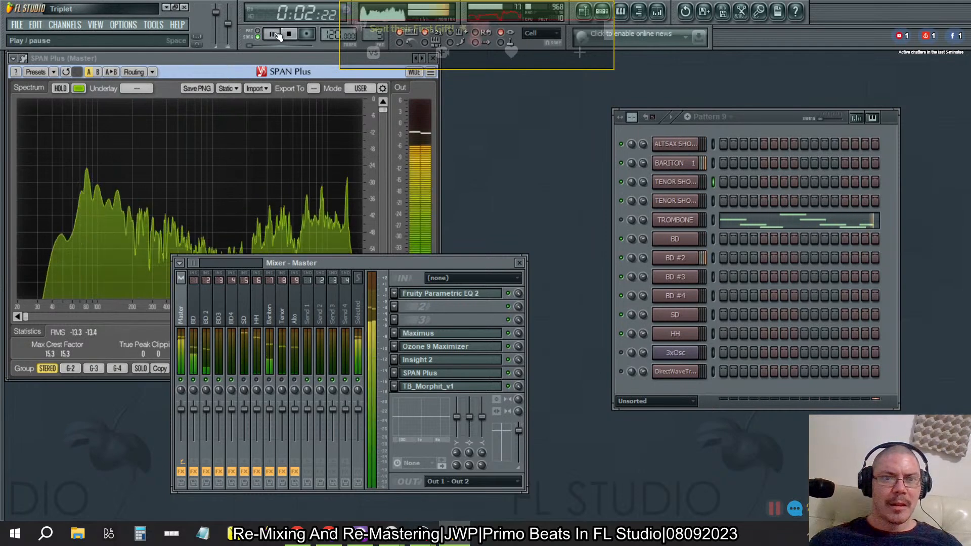
Inspect the effect chains of the BD, BD 2, BD3 and BD4 mixer tracks while the song plays
left_click(298, 68)
left_click(463, 262)
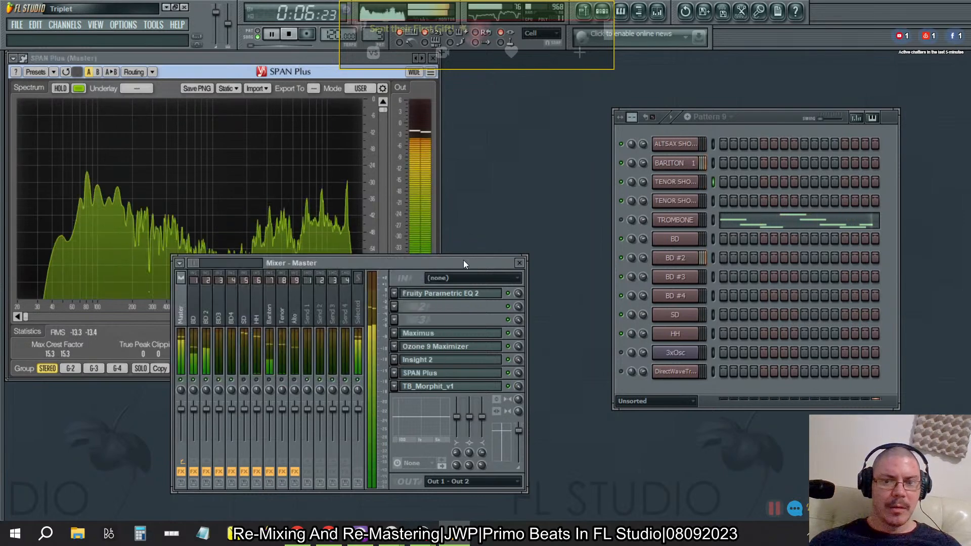
left_click(207, 323)
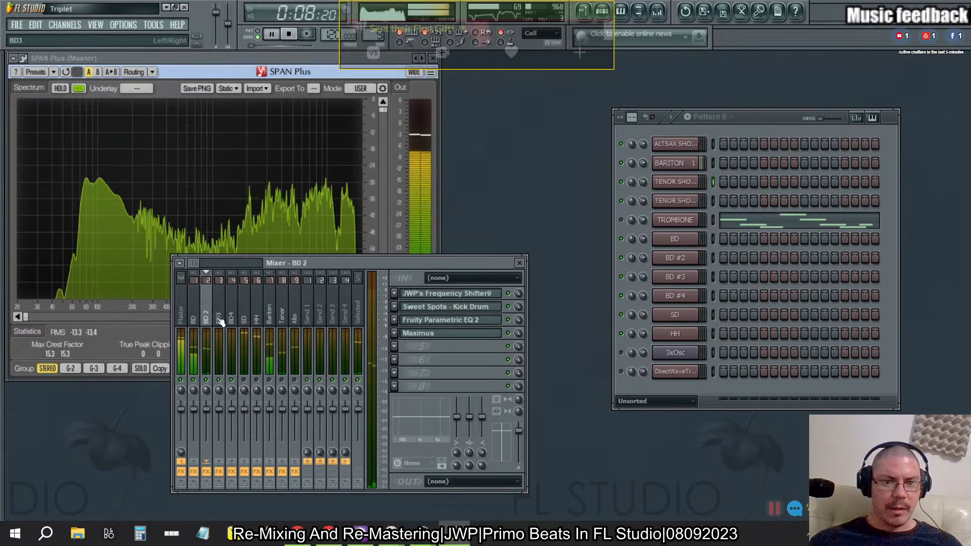
left_click(231, 322)
left_click(219, 315)
left_click(193, 316)
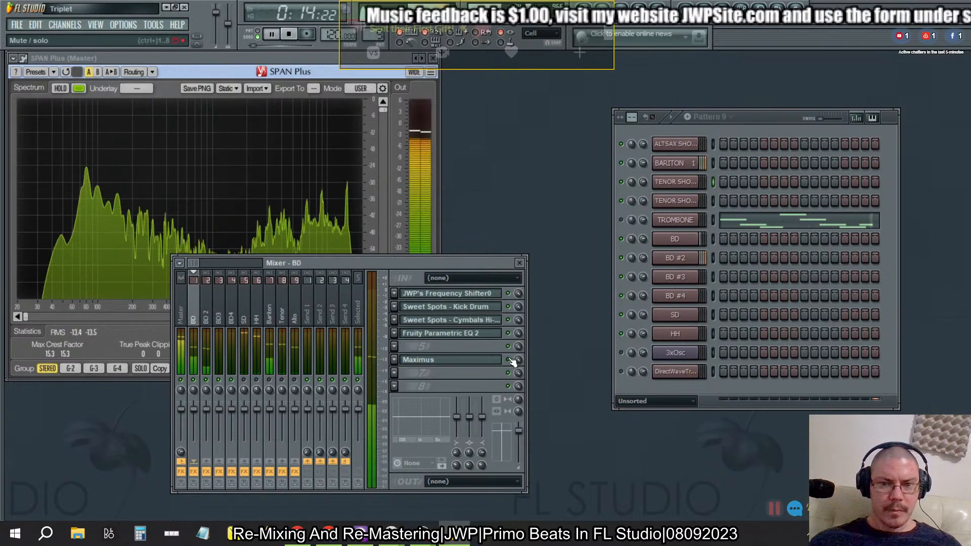
left_click(207, 309)
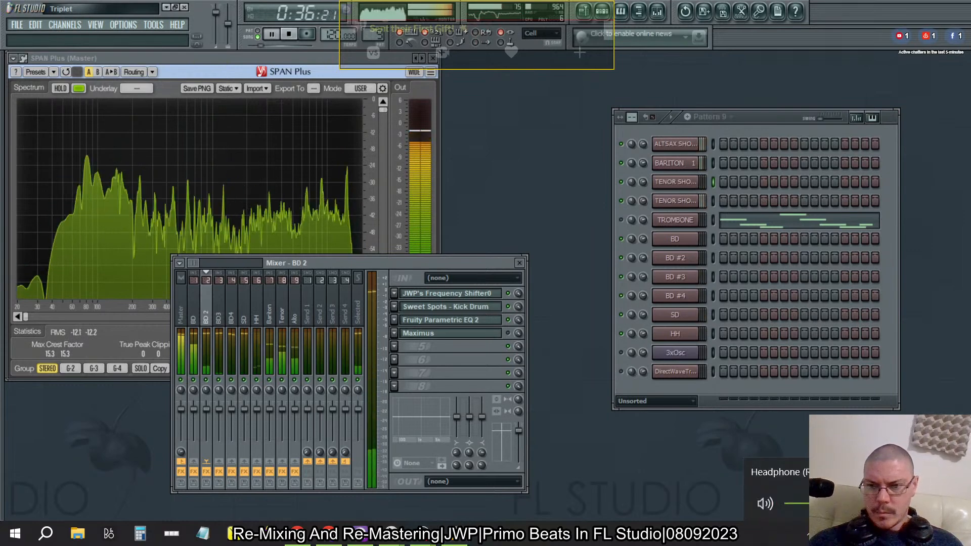
Switch the system playback device to Speaker (Realtek(R) Audio), listen to the mix and stop playback
left_click(778, 472)
left_click(809, 402)
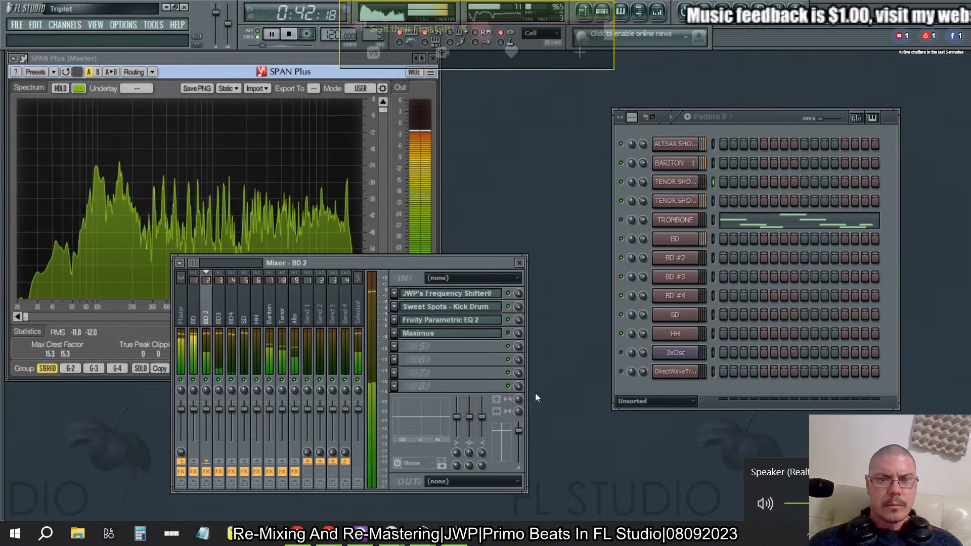
left_click(294, 36)
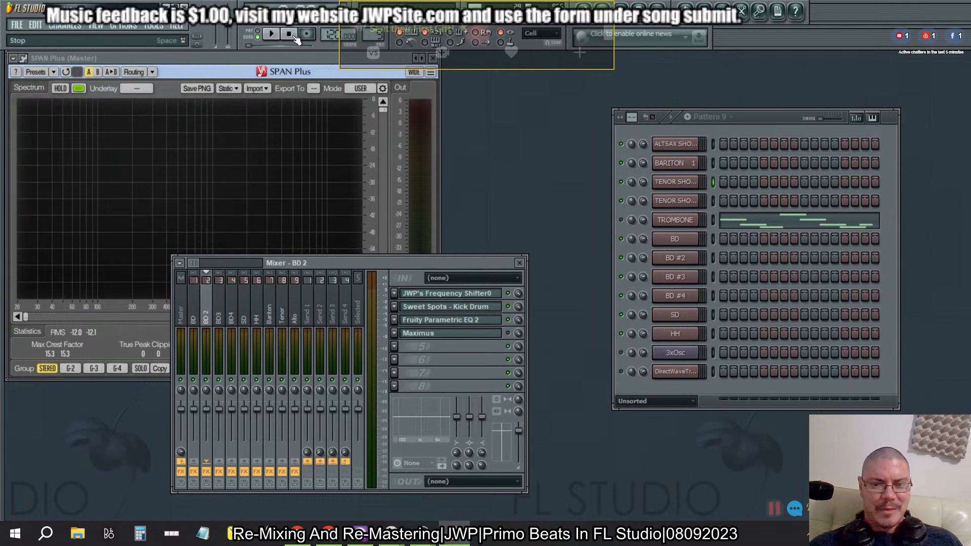
Check the Sweet Spots - Kick Drum settings on the BD 2 track and close the plugin
left_click(496, 309)
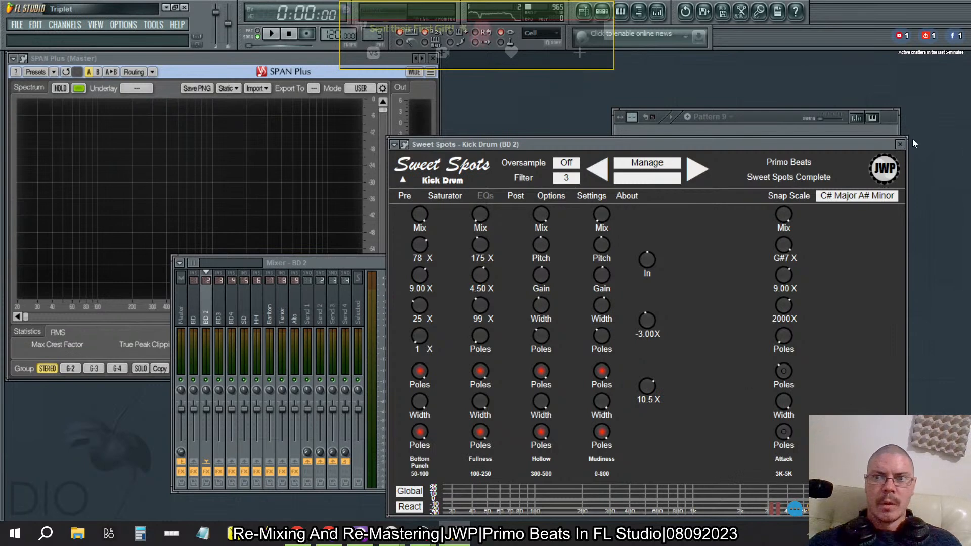
left_click(899, 146)
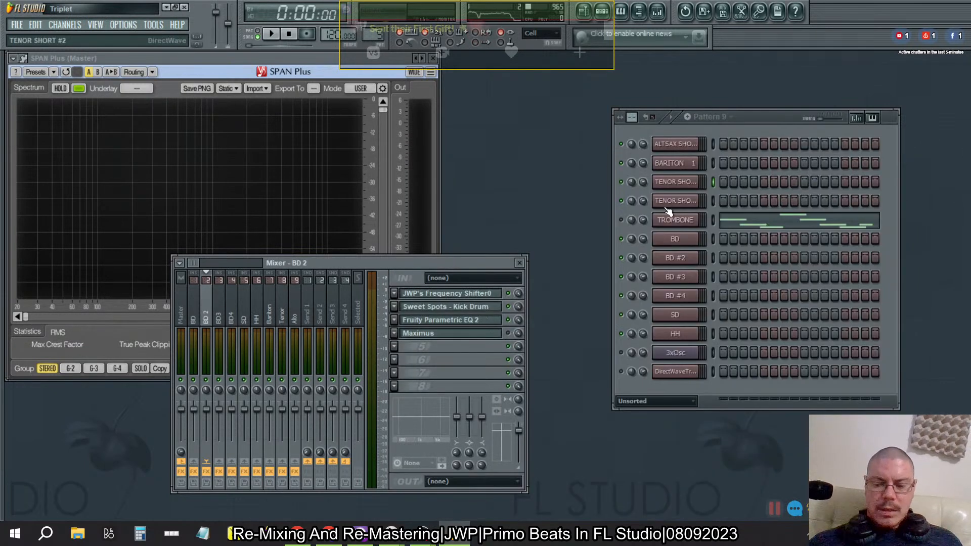